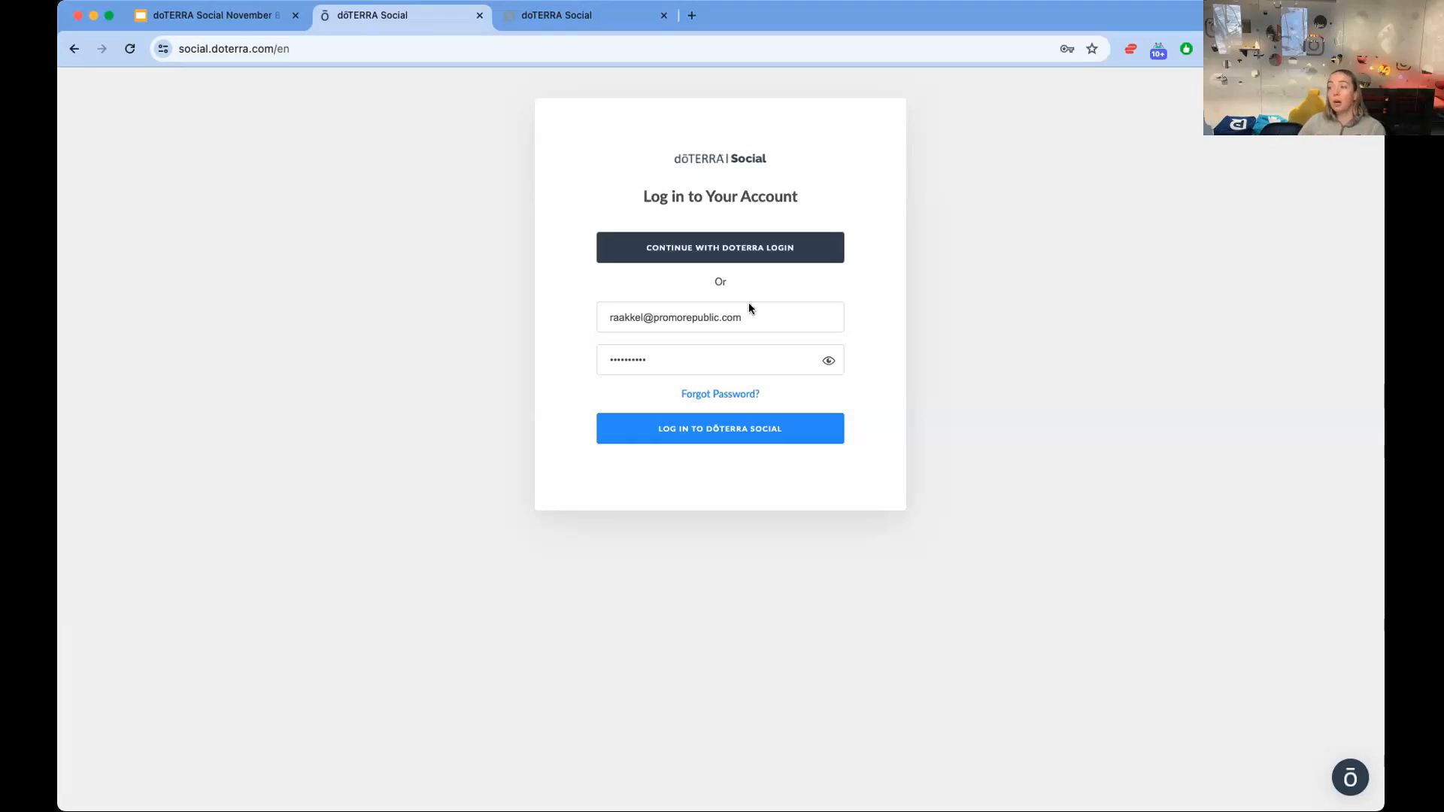
# - Log in with the prefilled account credentials, and review the social networks available to connect before closing the connection options
pyautogui.click(821, 438)
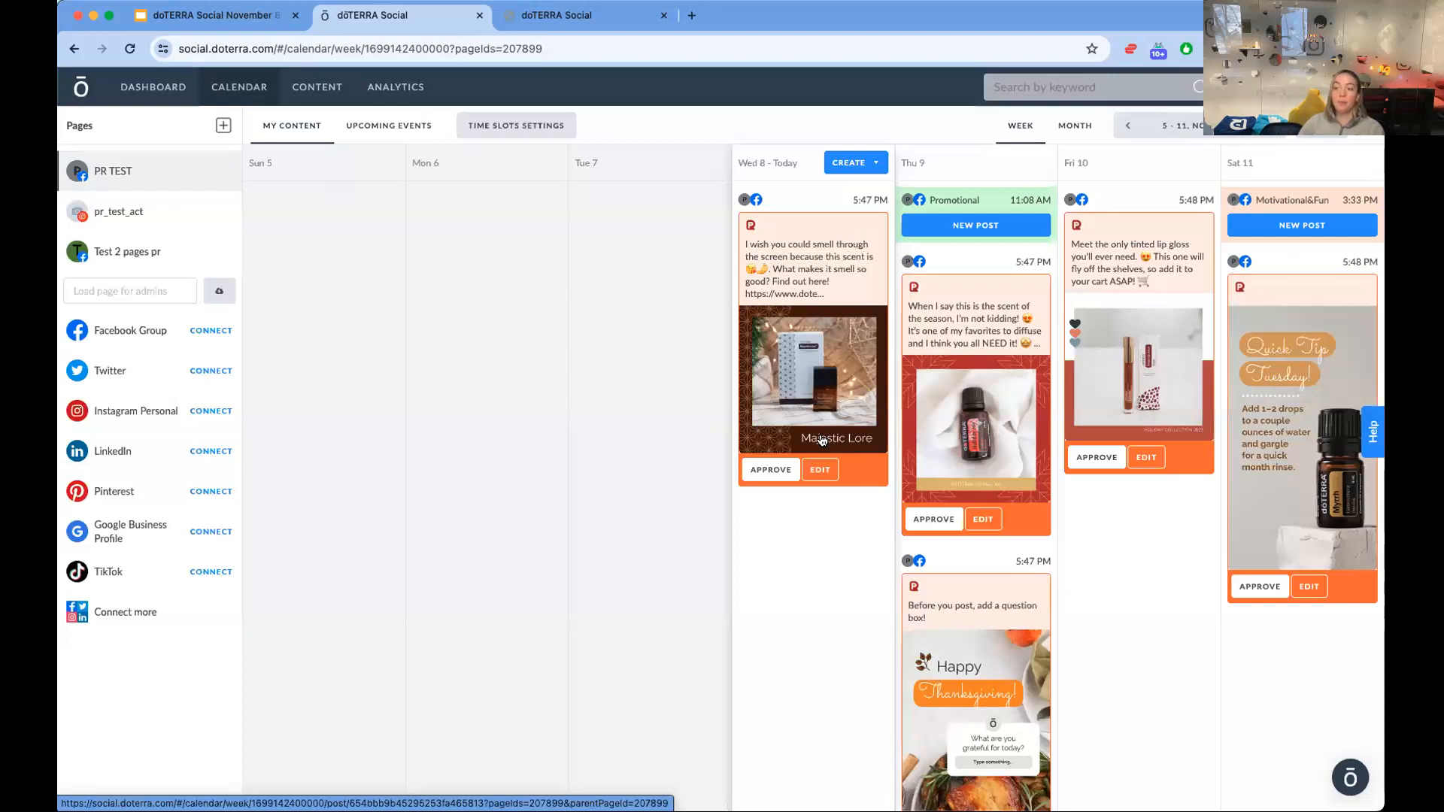
pyautogui.click(155, 612)
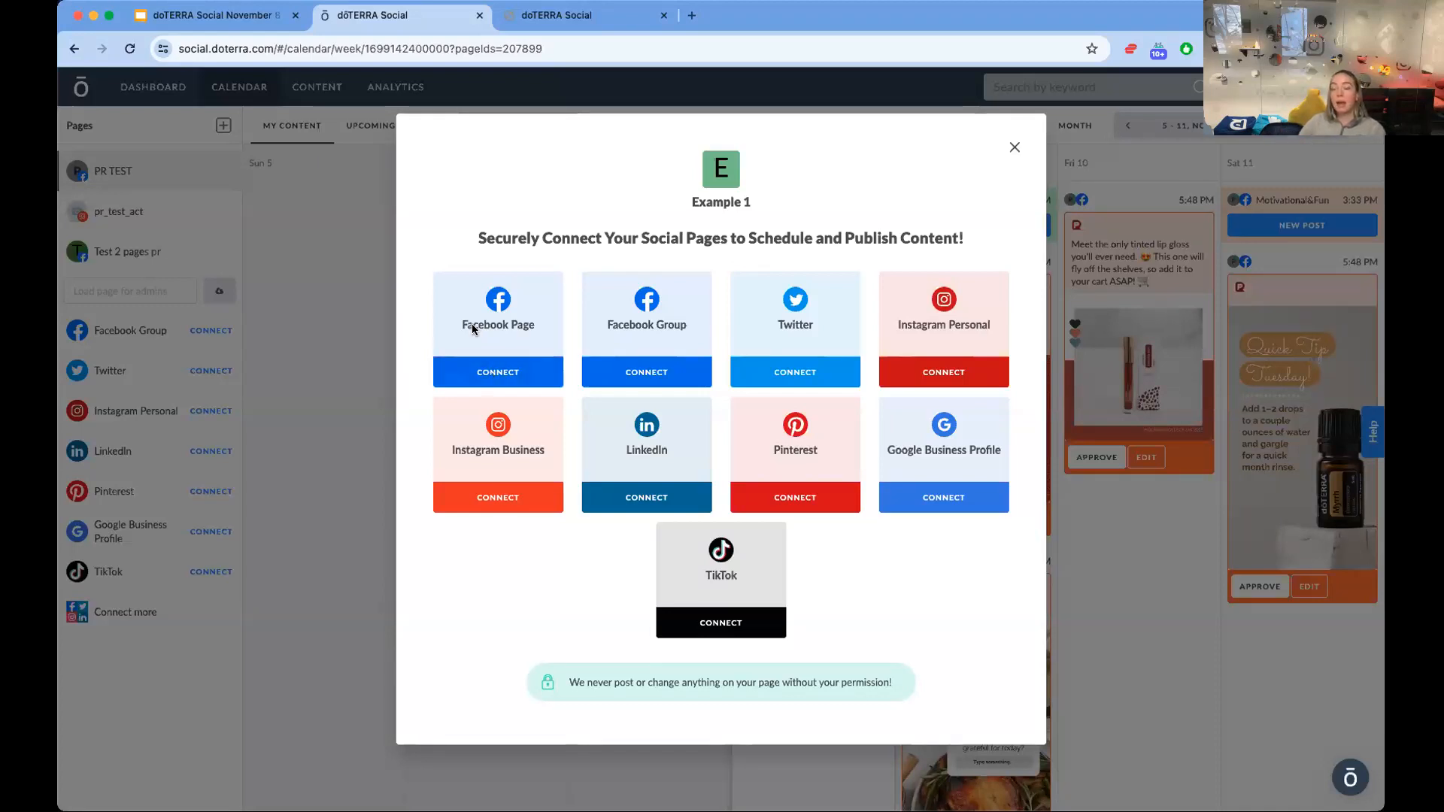
pyautogui.click(1013, 150)
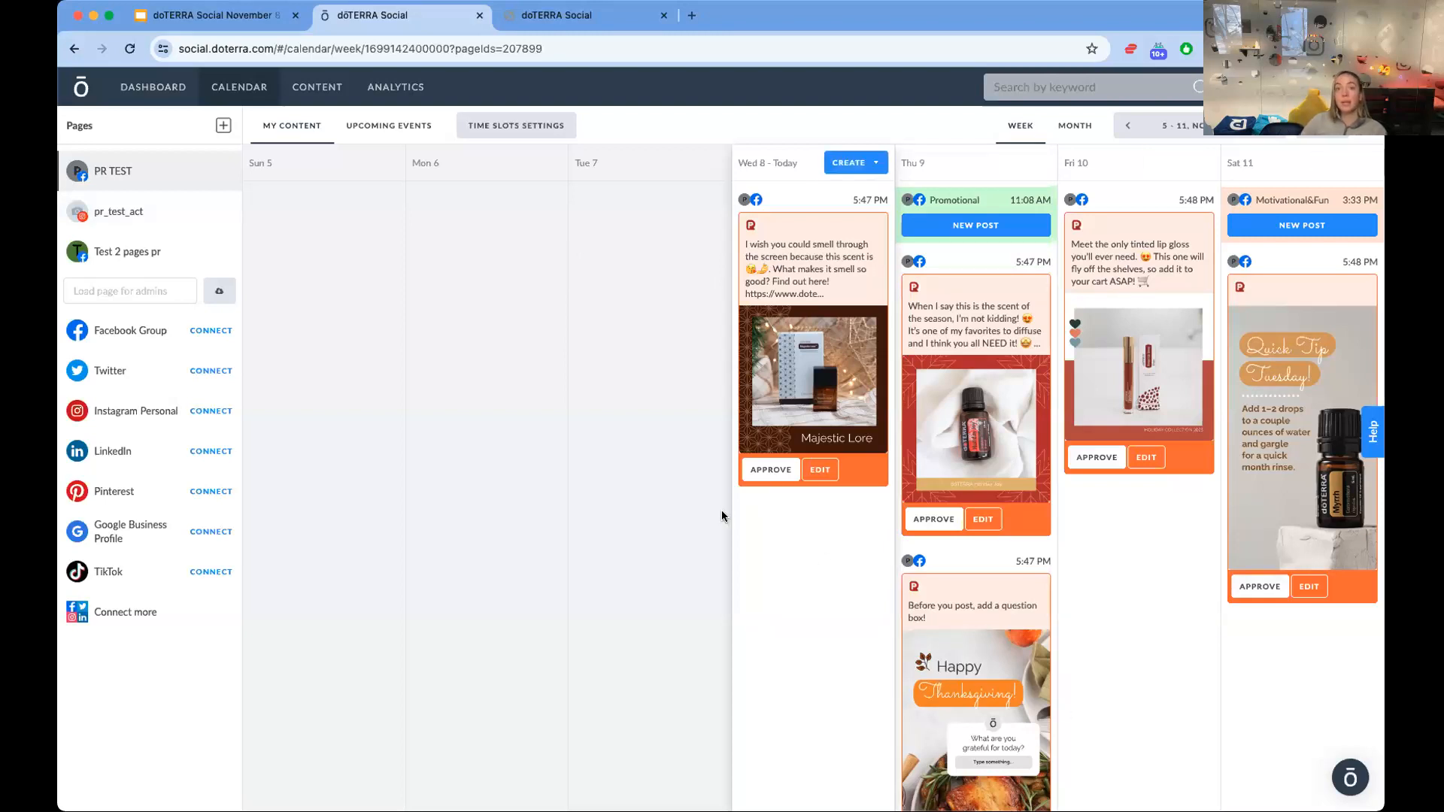
# - Approve the proposed Thursday 9 post that begins "When I say this is the scent of the season"
pyautogui.scroll(-2, 720, 515)
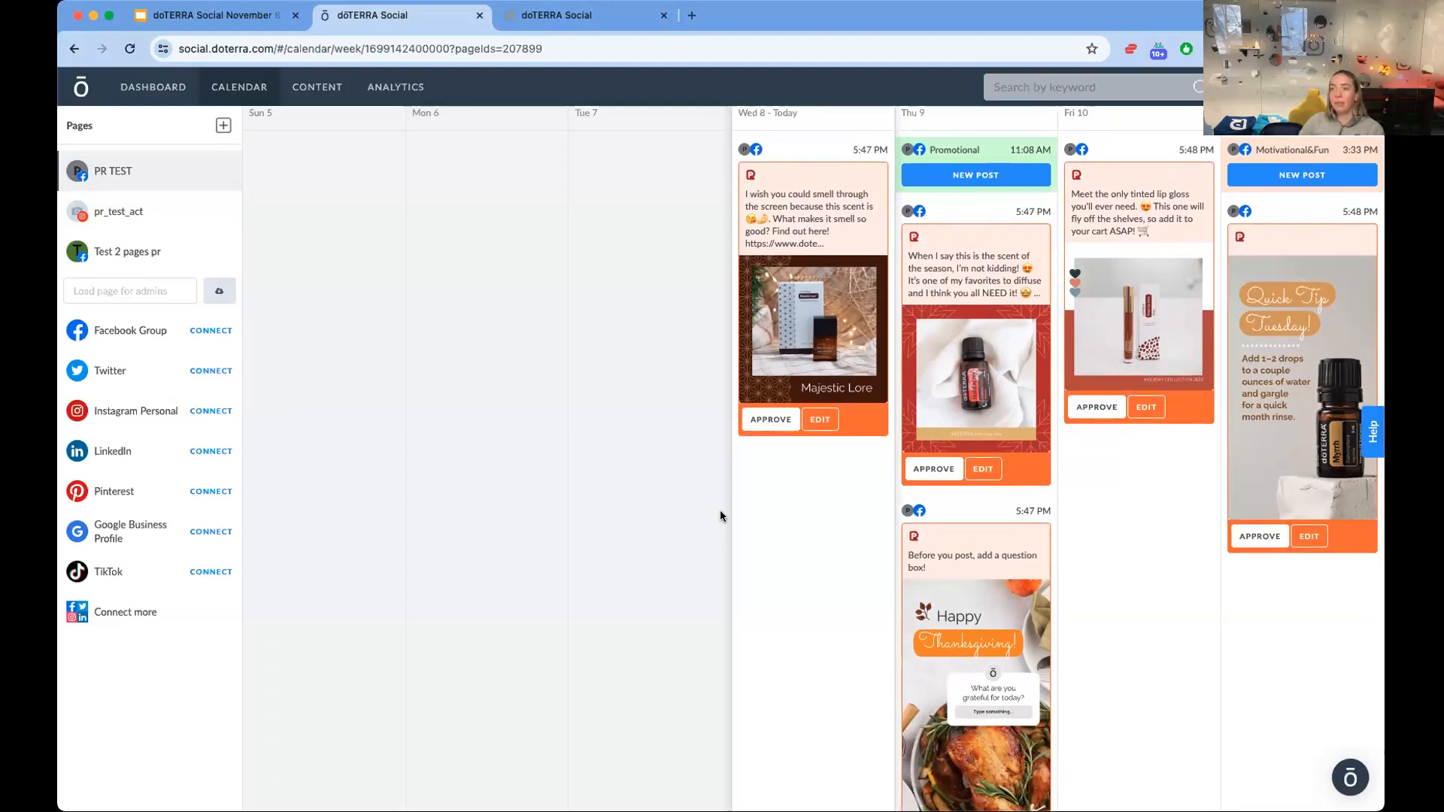
pyautogui.scroll(1, 720, 516)
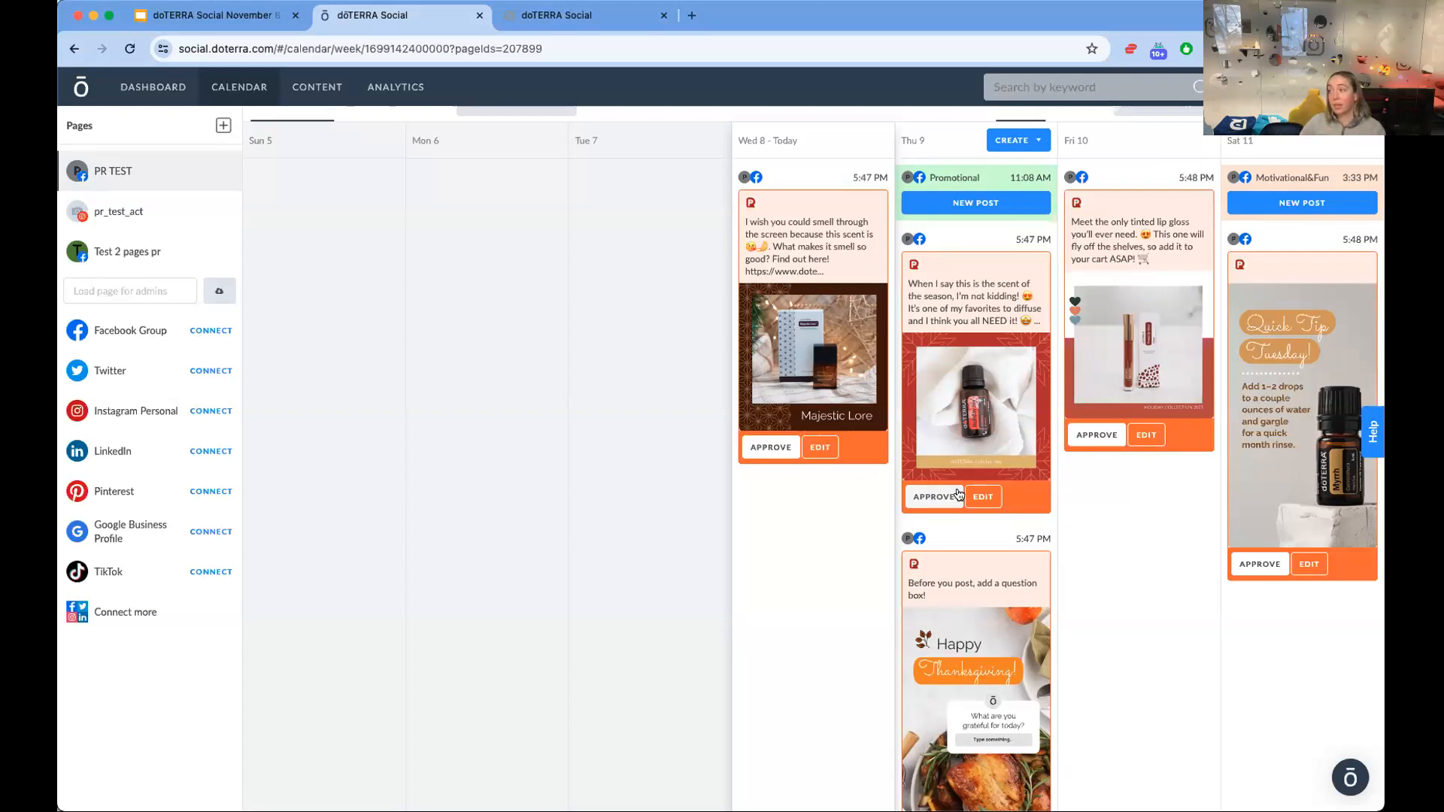
pyautogui.click(933, 498)
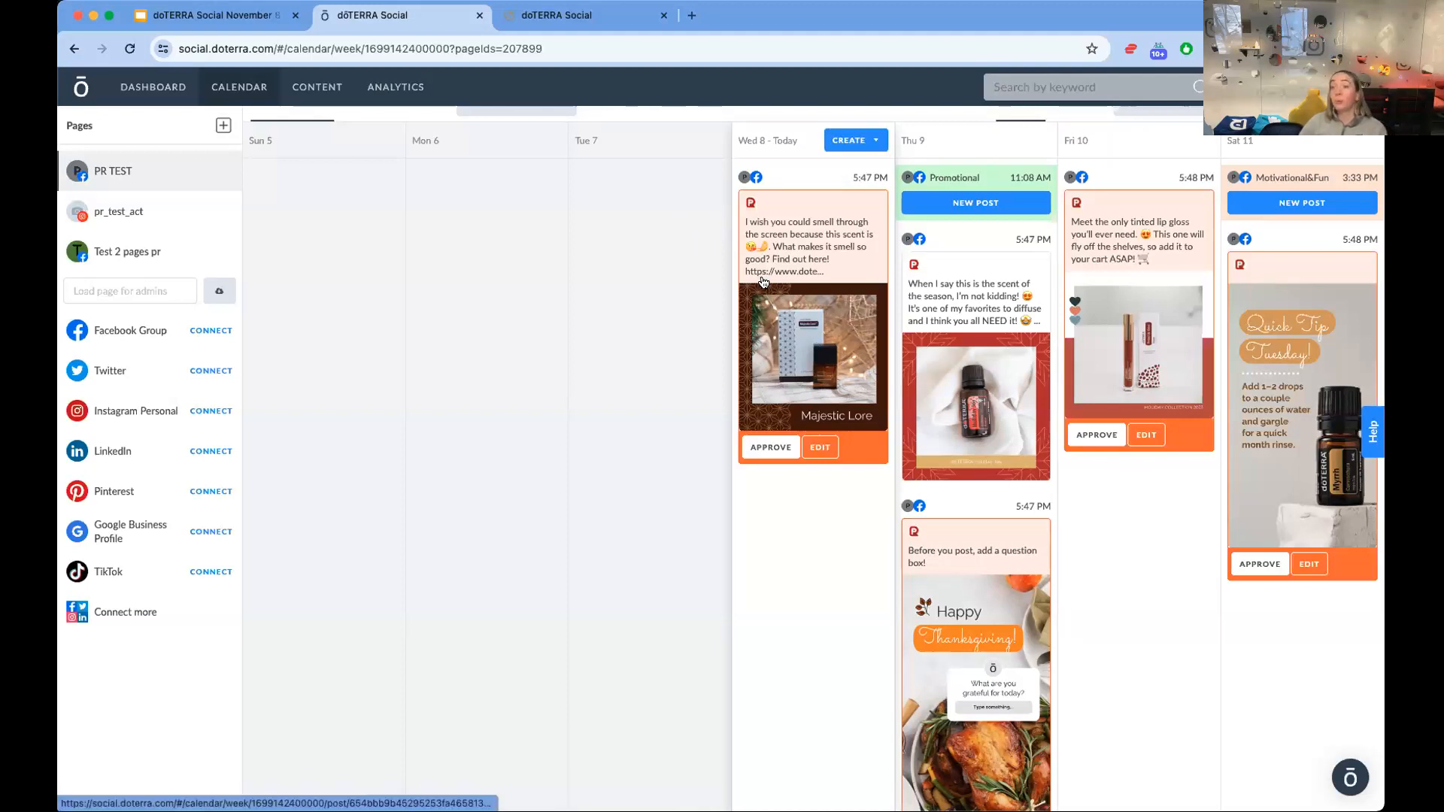
# - Reschedule the Majestic Lore post to Friday 10, the Quick Tip Tuesday post to Wednesday 8 and the Thanksgiving post to Saturday 11
pyautogui.moveTo(762, 284); pyautogui.dragTo(1126, 606)
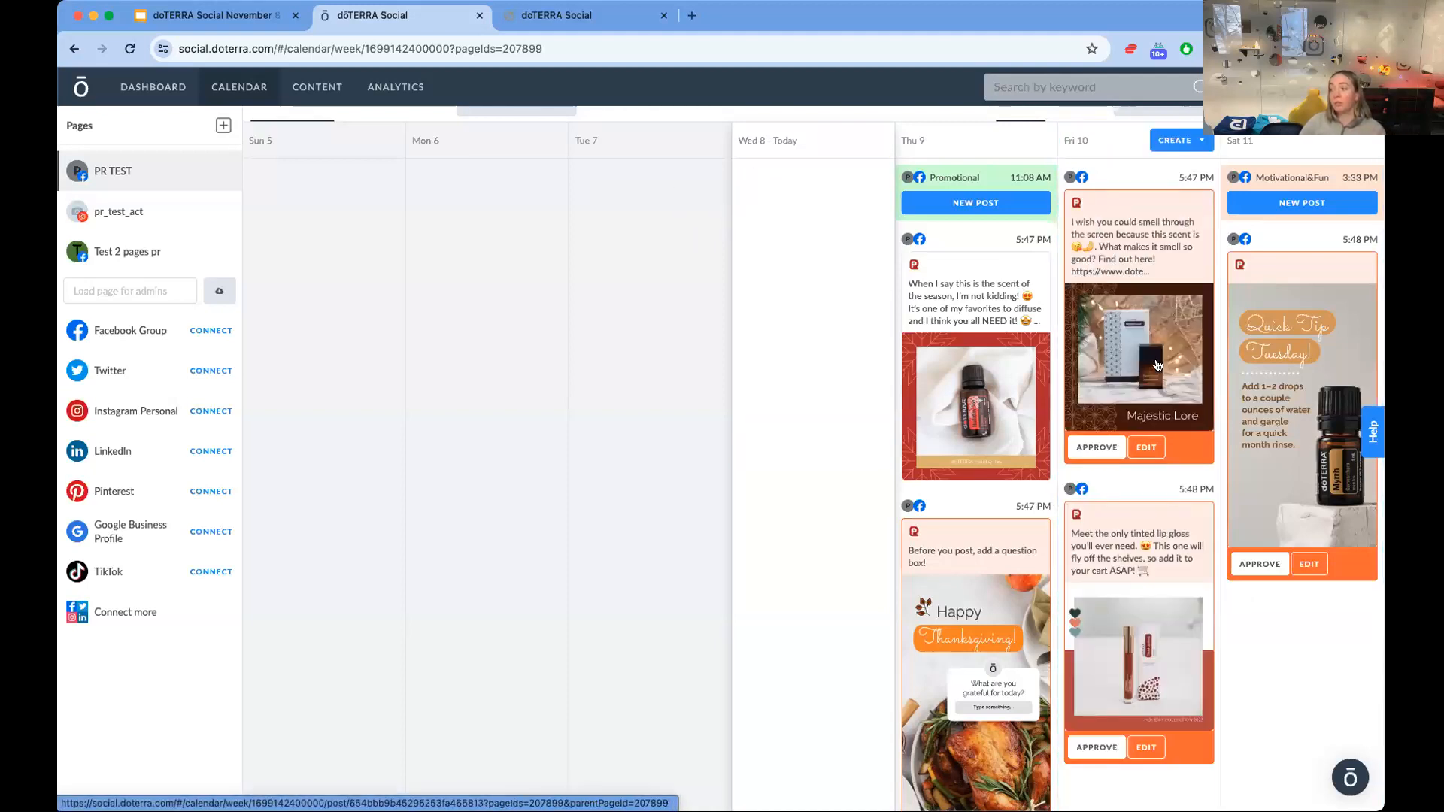
pyautogui.moveTo(1291, 464); pyautogui.dragTo(865, 406)
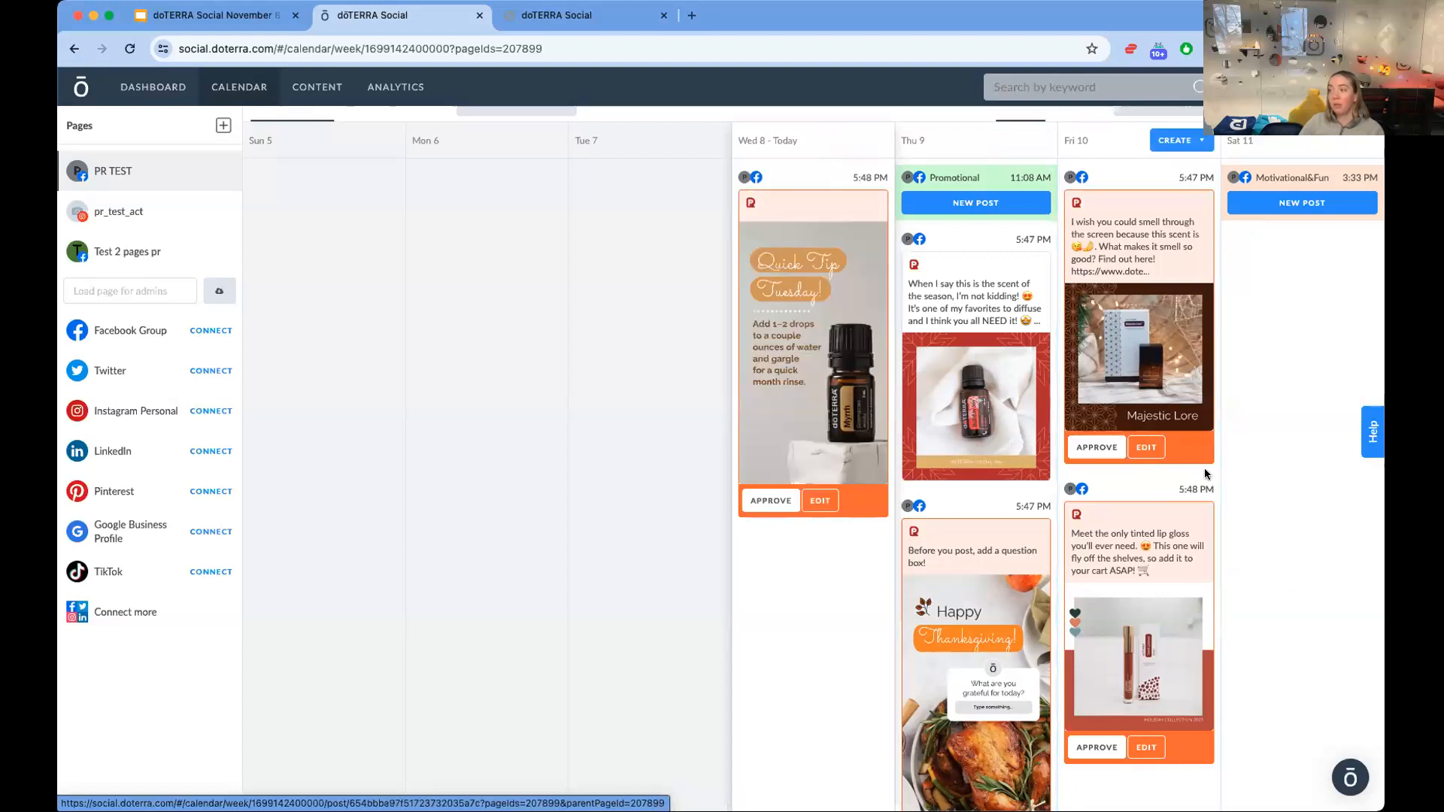
pyautogui.moveTo(1236, 487); pyautogui.dragTo(1237, 489)
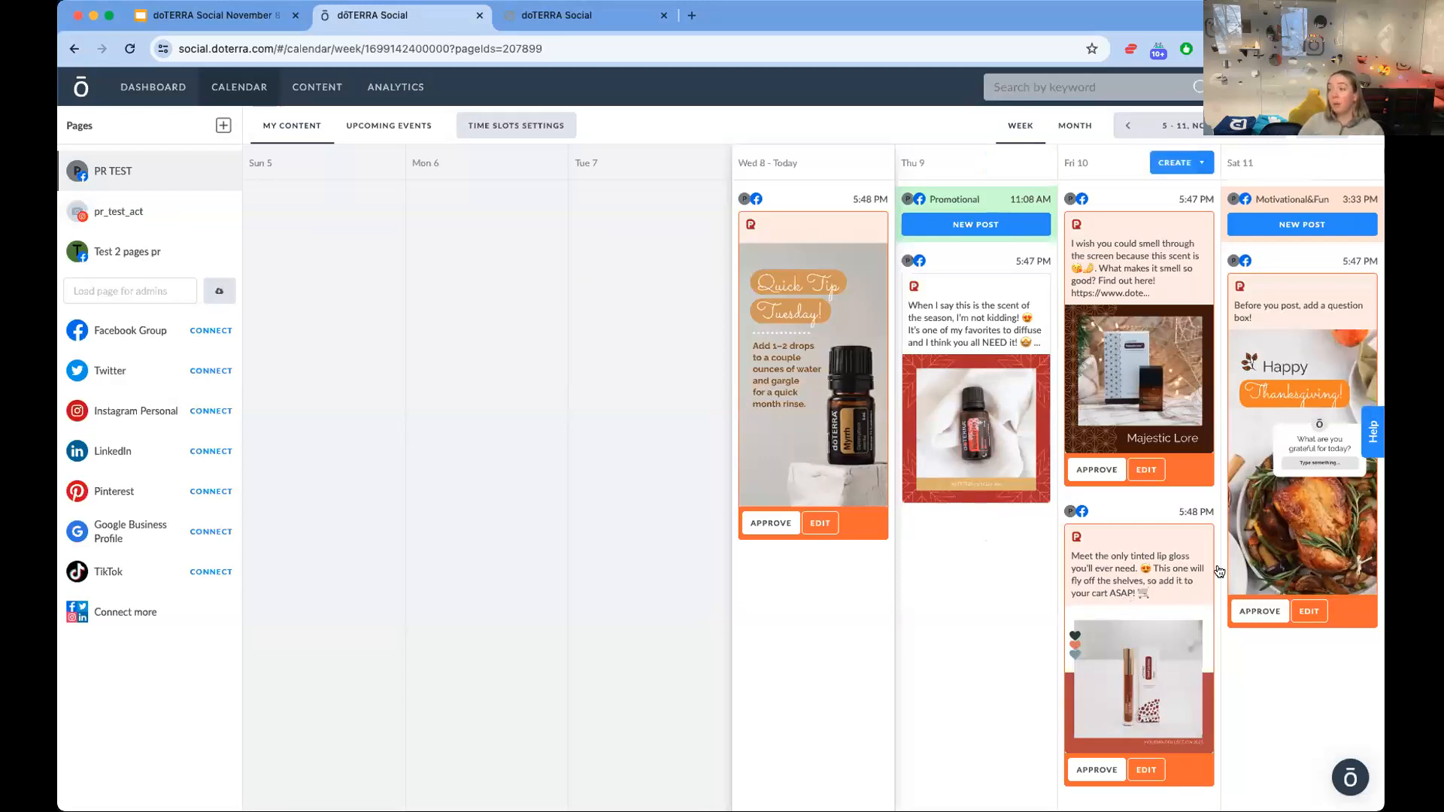
# - Open Friday's tinted lip gloss post for editing and rewrite its caption with the AI writing assistant
pyautogui.click(1146, 769)
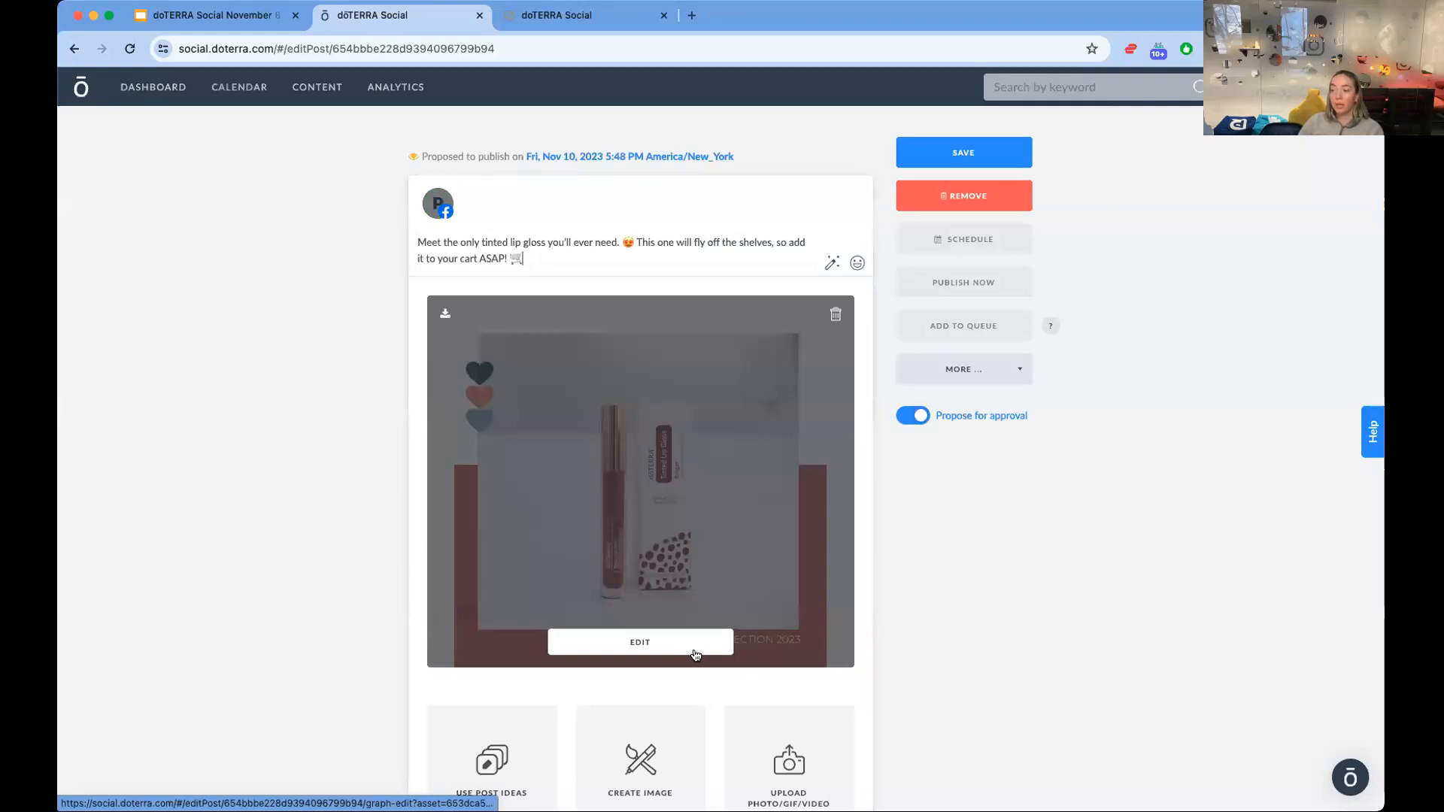
pyautogui.moveTo(438, 242); pyautogui.dragTo(516, 250)
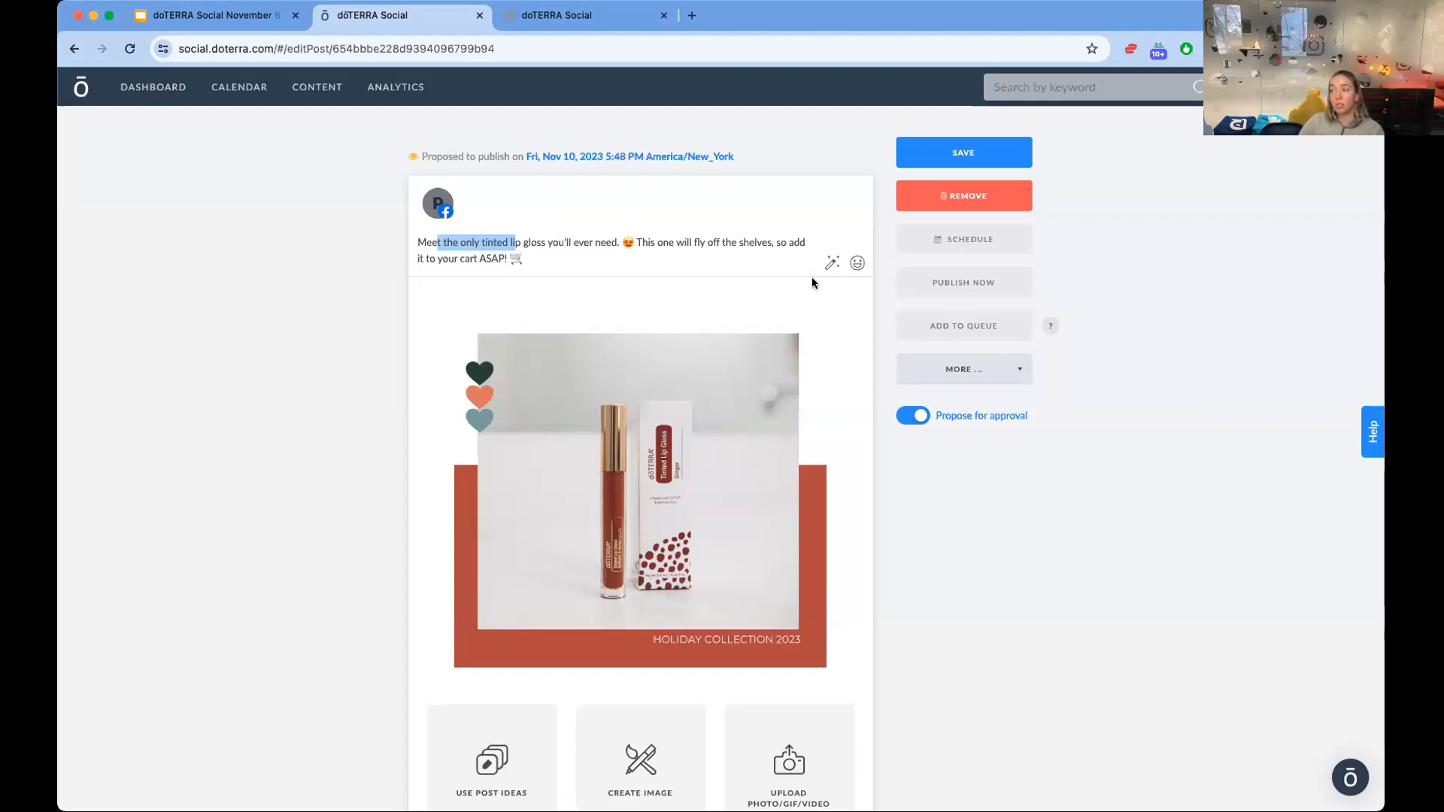
pyautogui.click(832, 264)
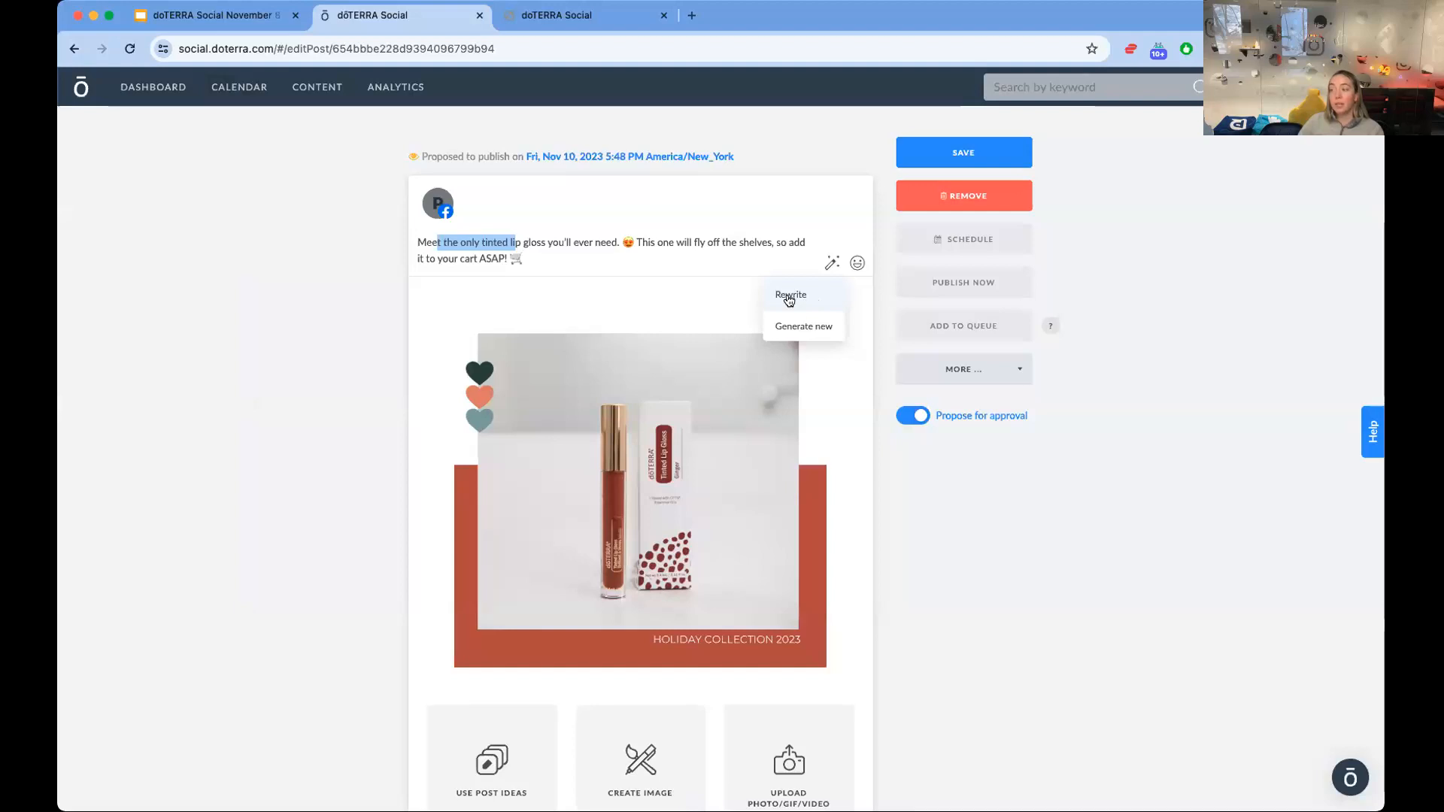
pyautogui.click(789, 297)
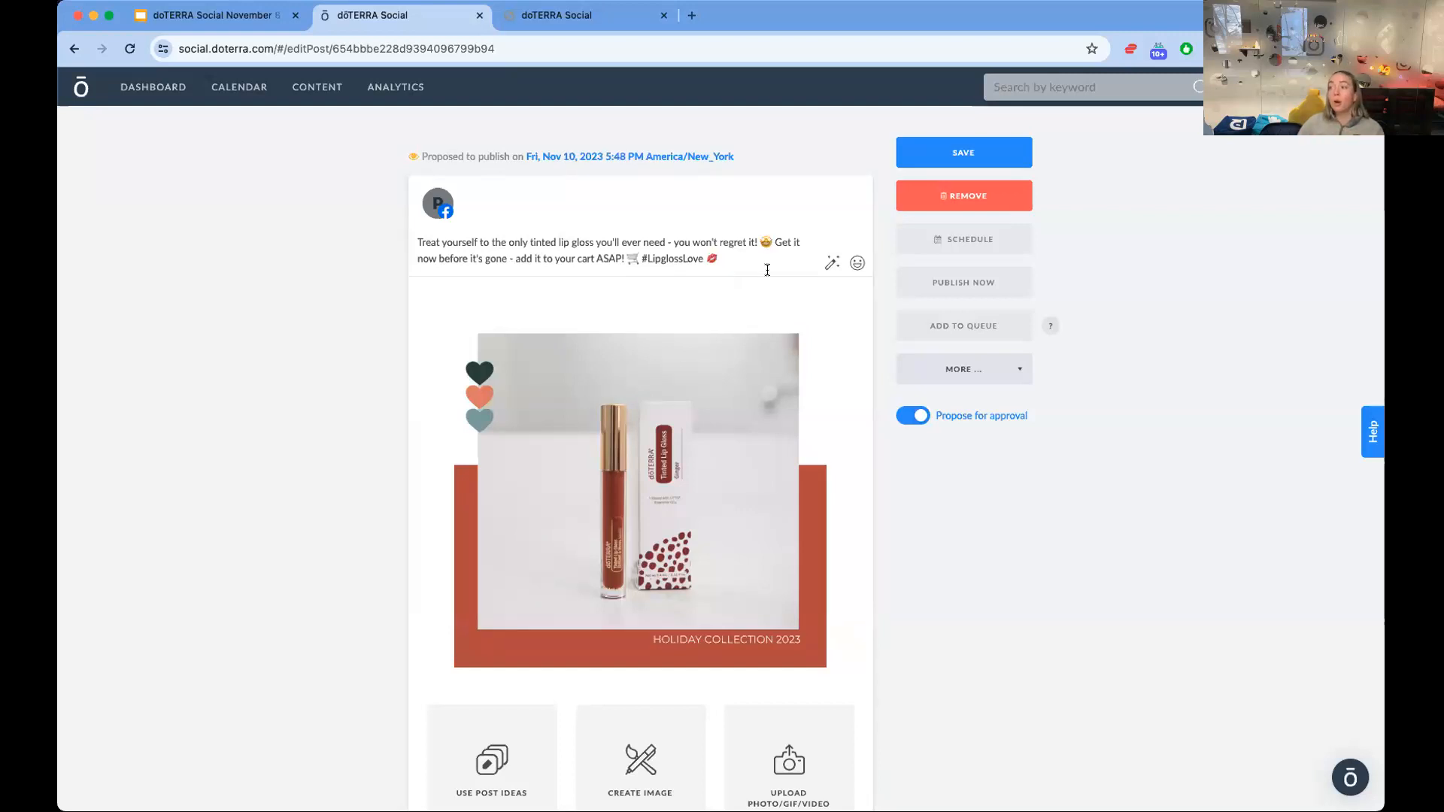
# - Look at the AI caption options again and view the lip gloss image in the graphics editor without changing it
pyautogui.click(832, 264)
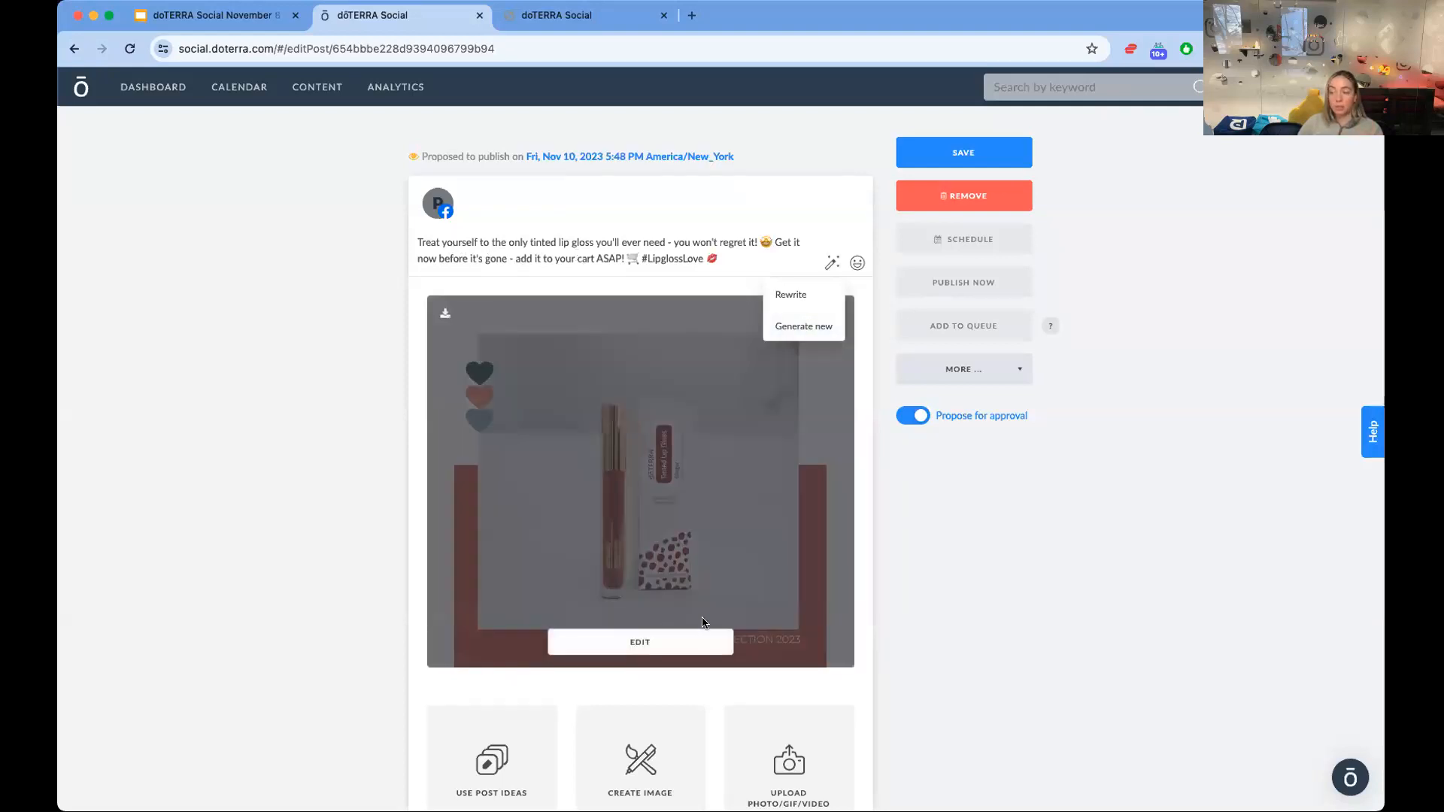
pyautogui.click(698, 641)
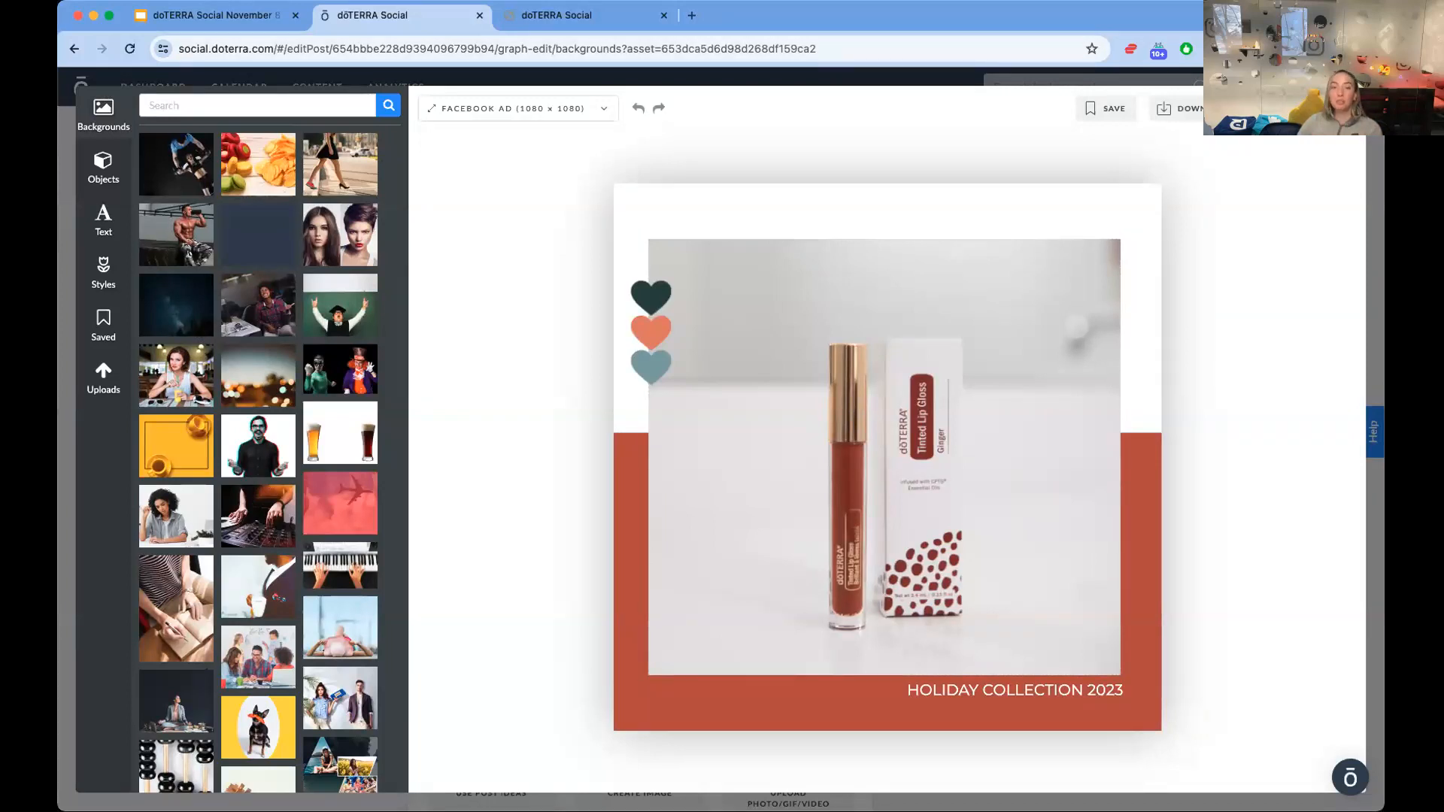
pyautogui.click(1343, 106)
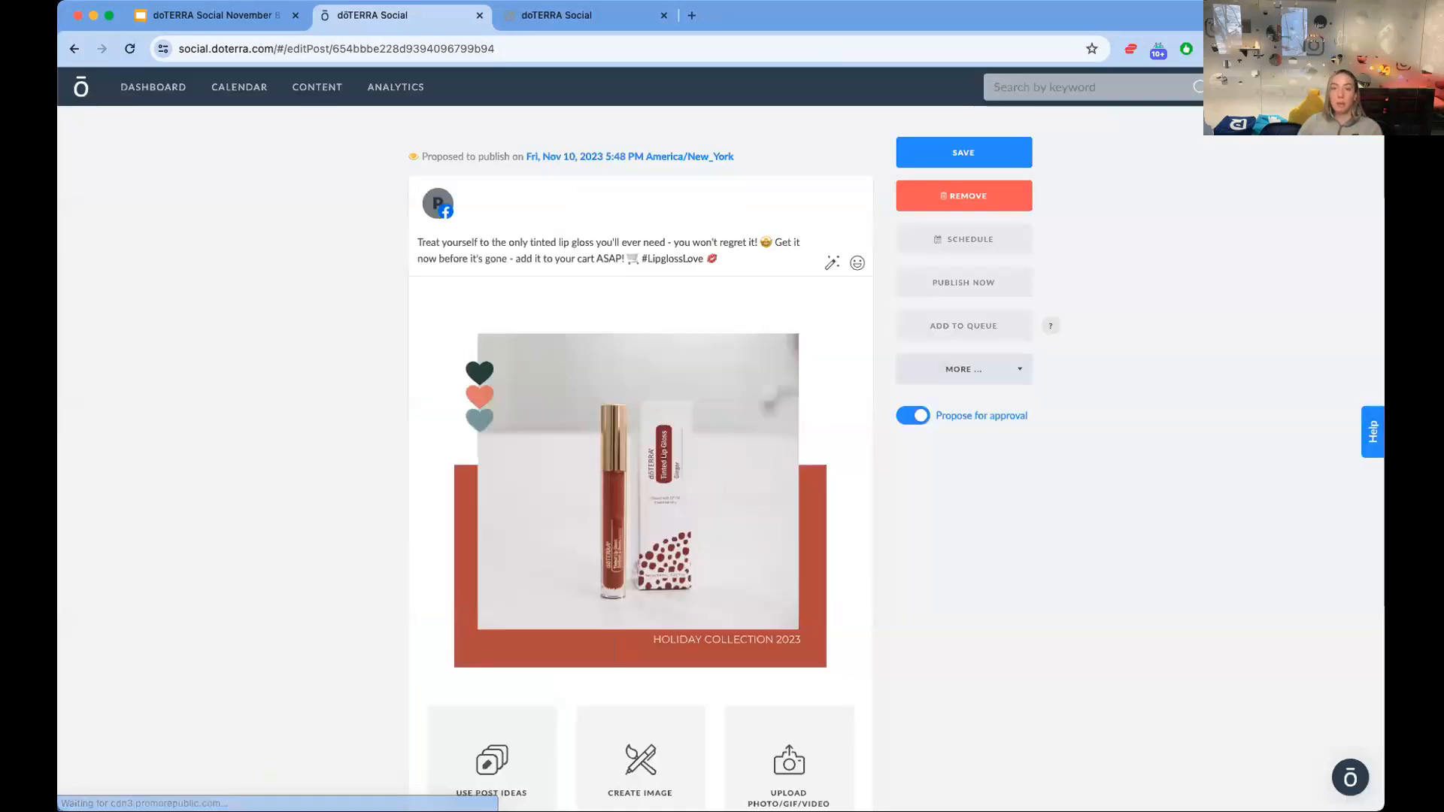
# - Save the edited lip gloss post, accept the content review notice and view the post in the calendar
pyautogui.click(951, 153)
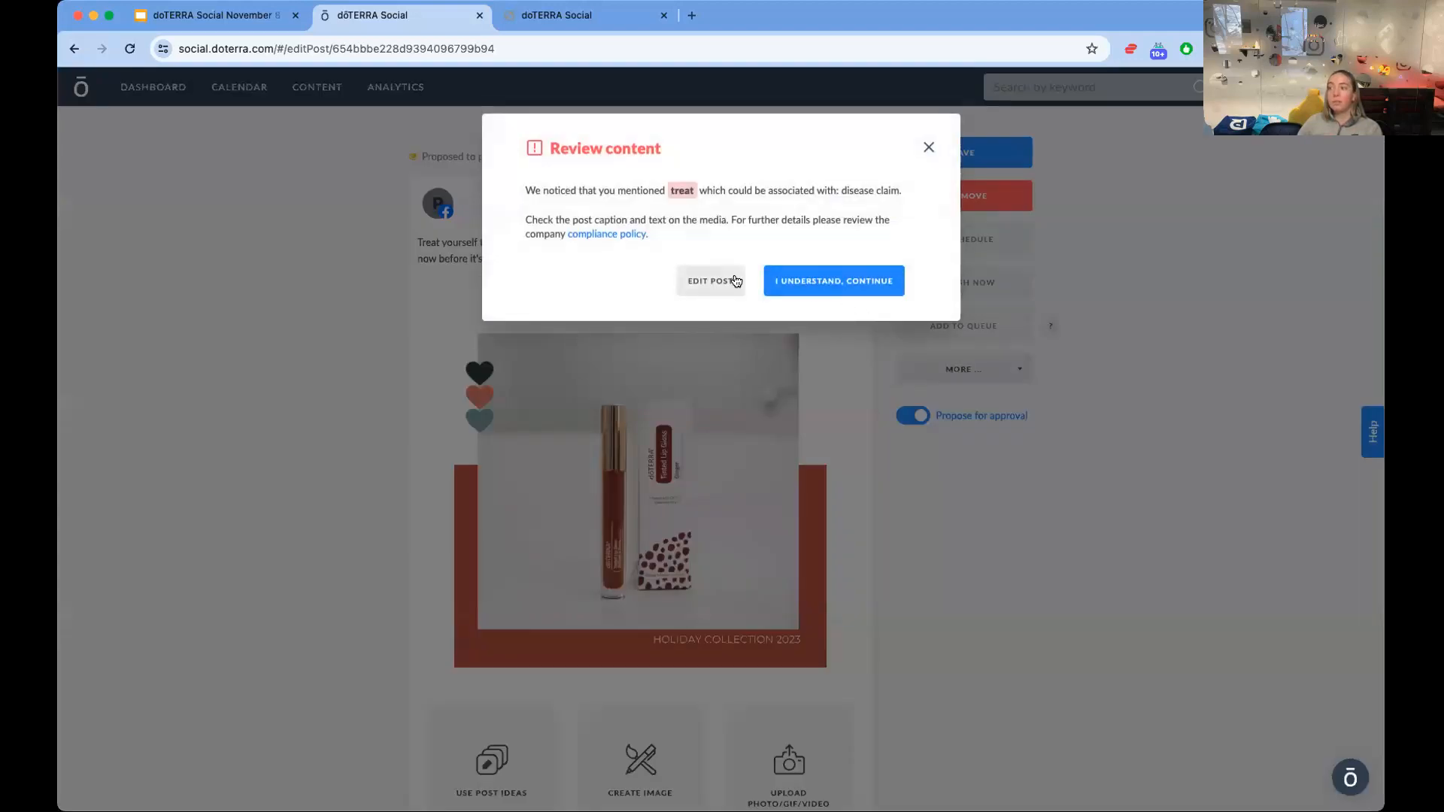
pyautogui.click(809, 293)
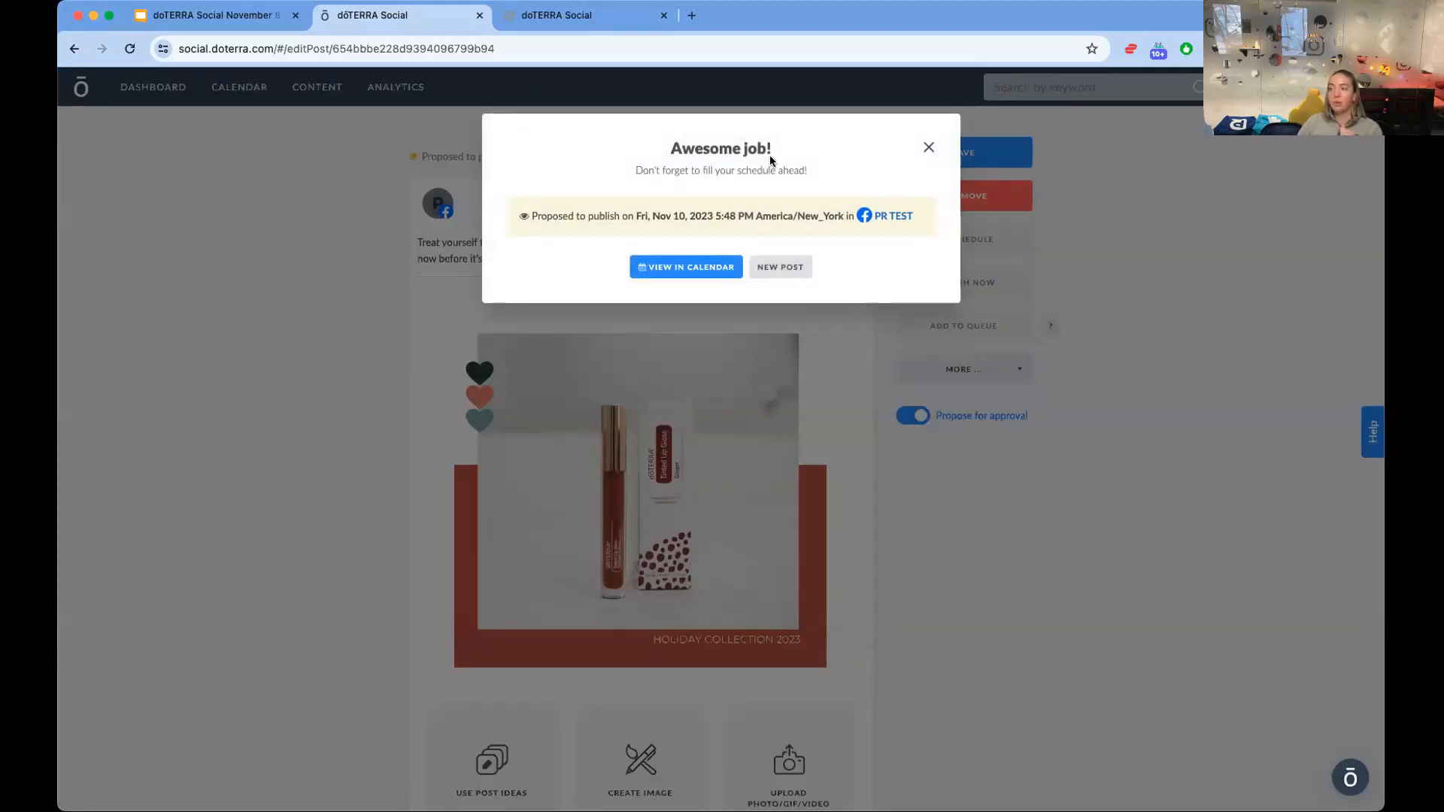
pyautogui.click(686, 267)
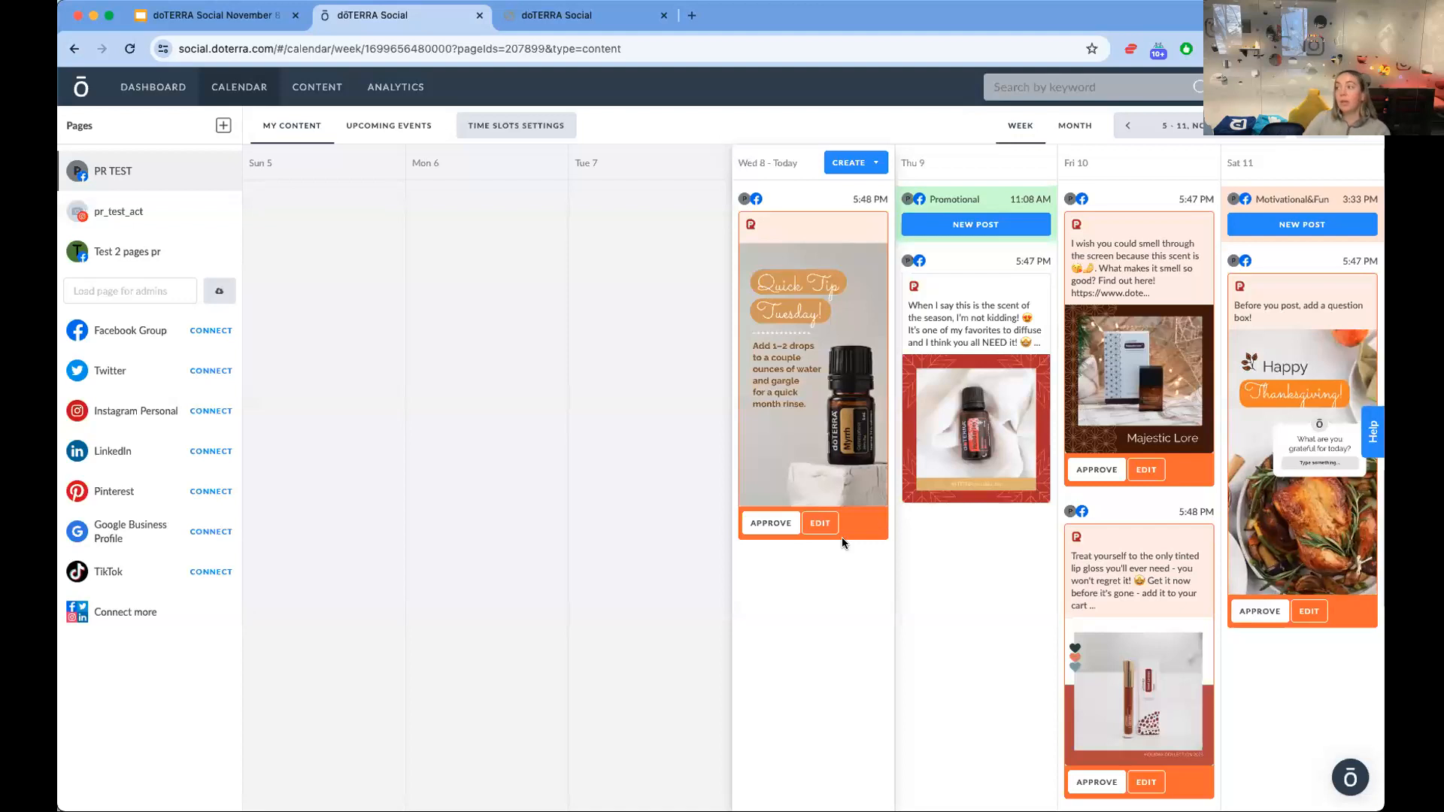
# - Look at the editable content plan in the time slots settings from the November 12–18 week, and close it without saving
pyautogui.click(1265, 146)
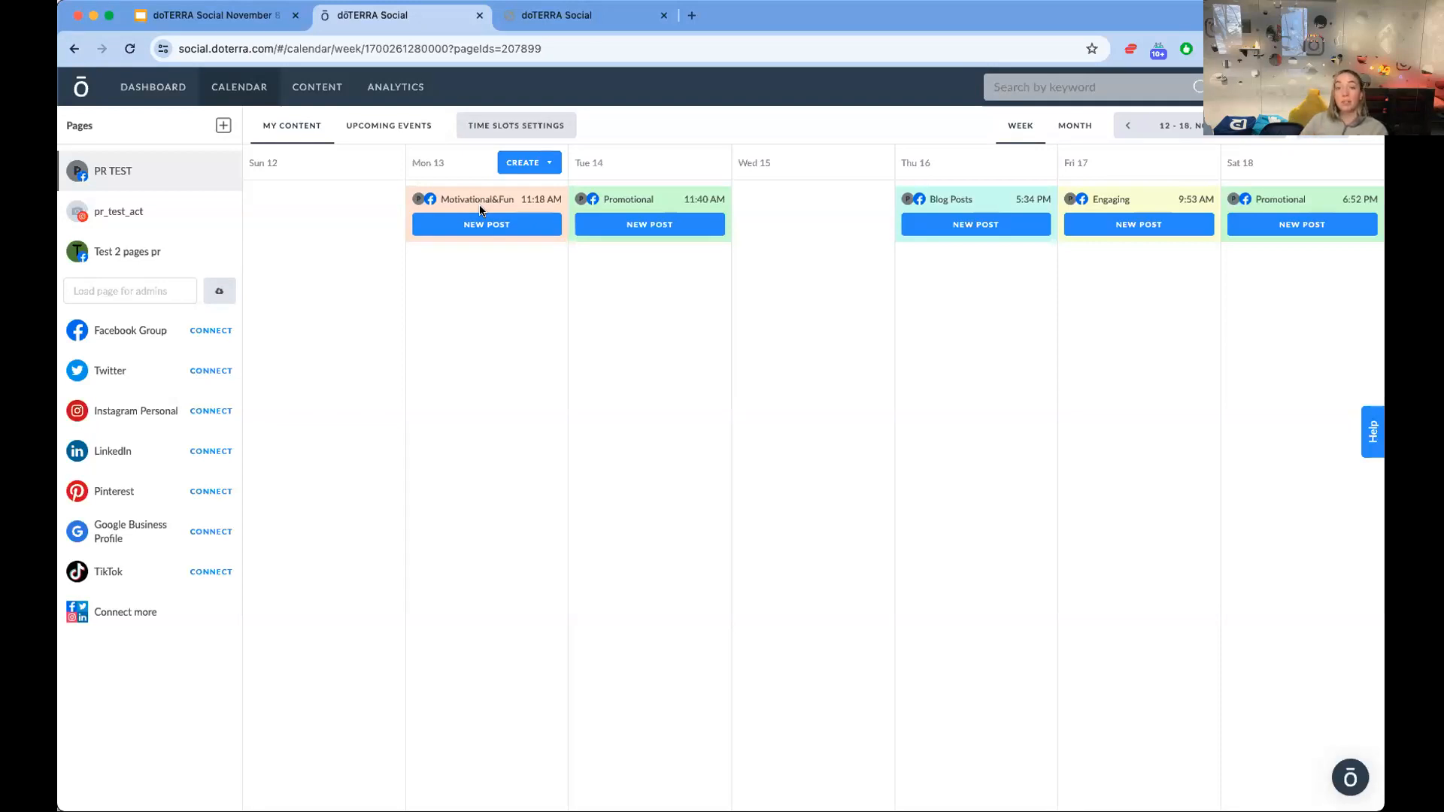
pyautogui.click(493, 128)
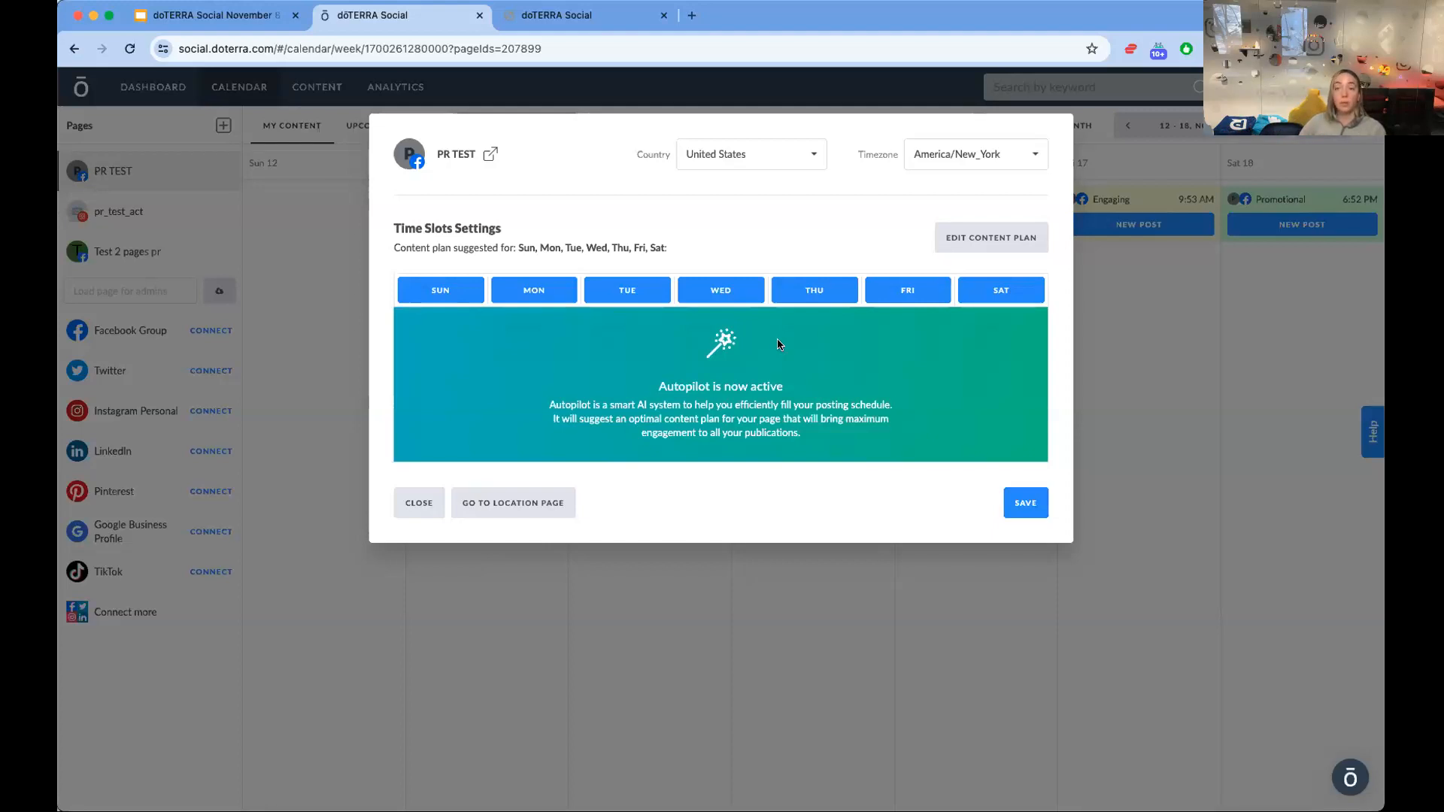
pyautogui.click(974, 239)
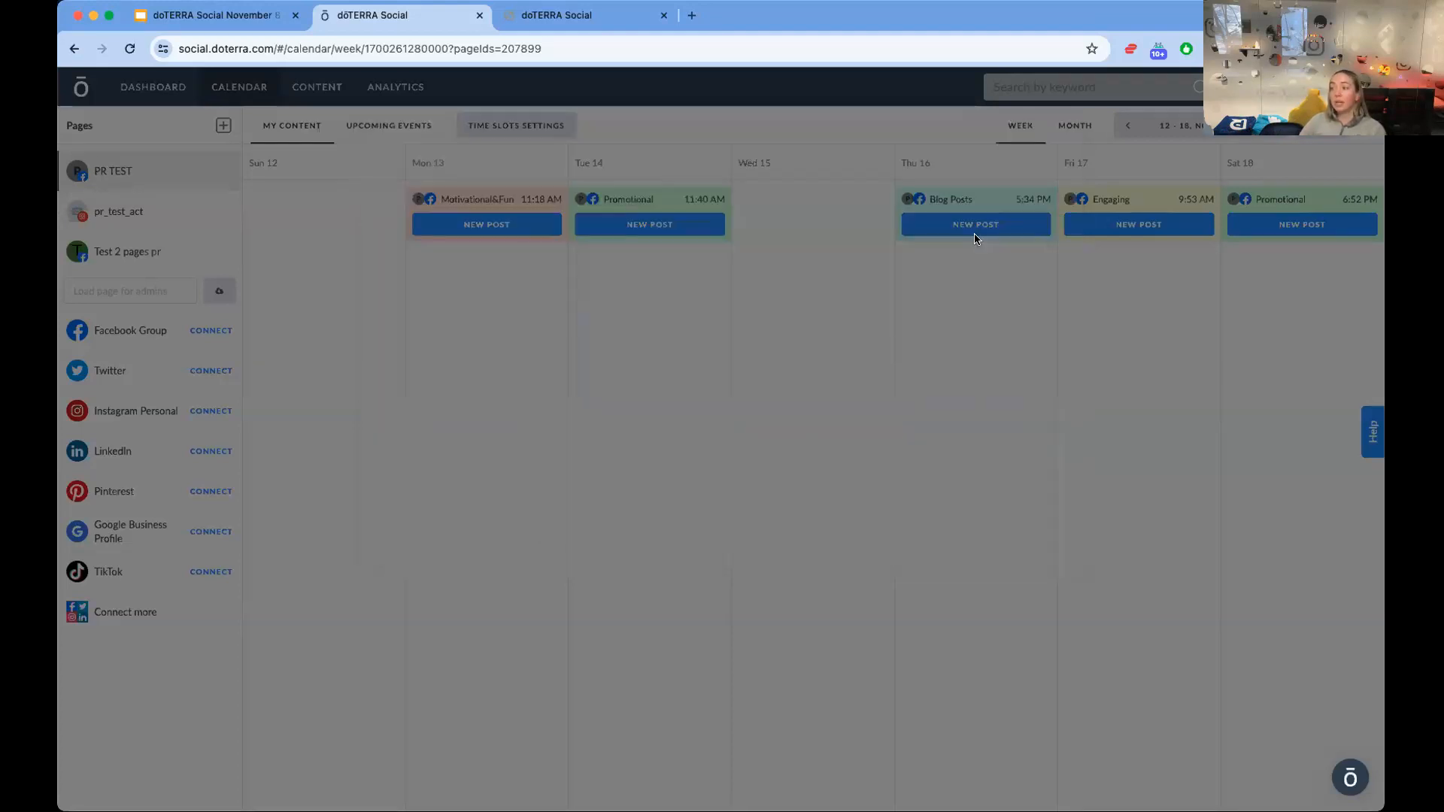
pyautogui.click(828, 490)
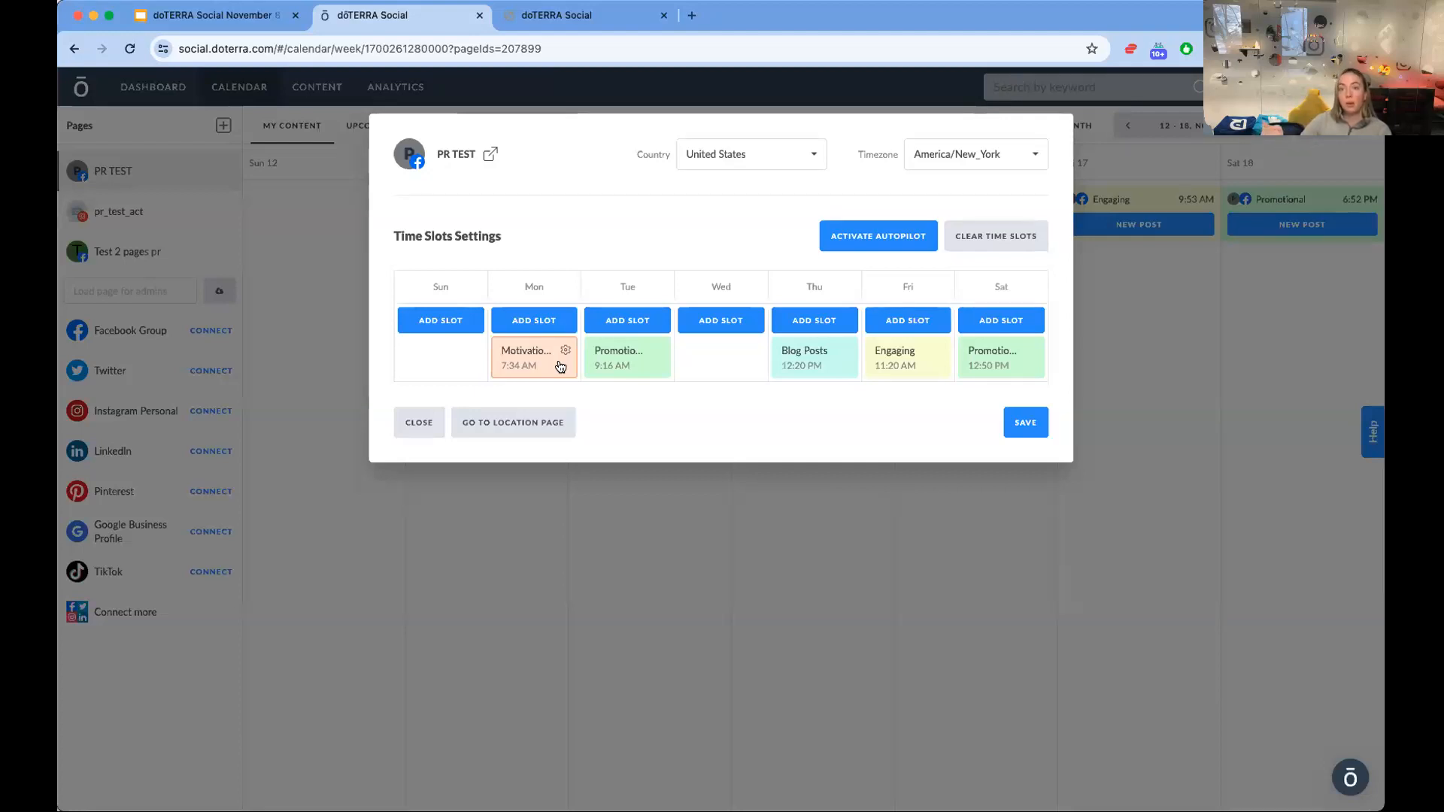
pyautogui.click(418, 424)
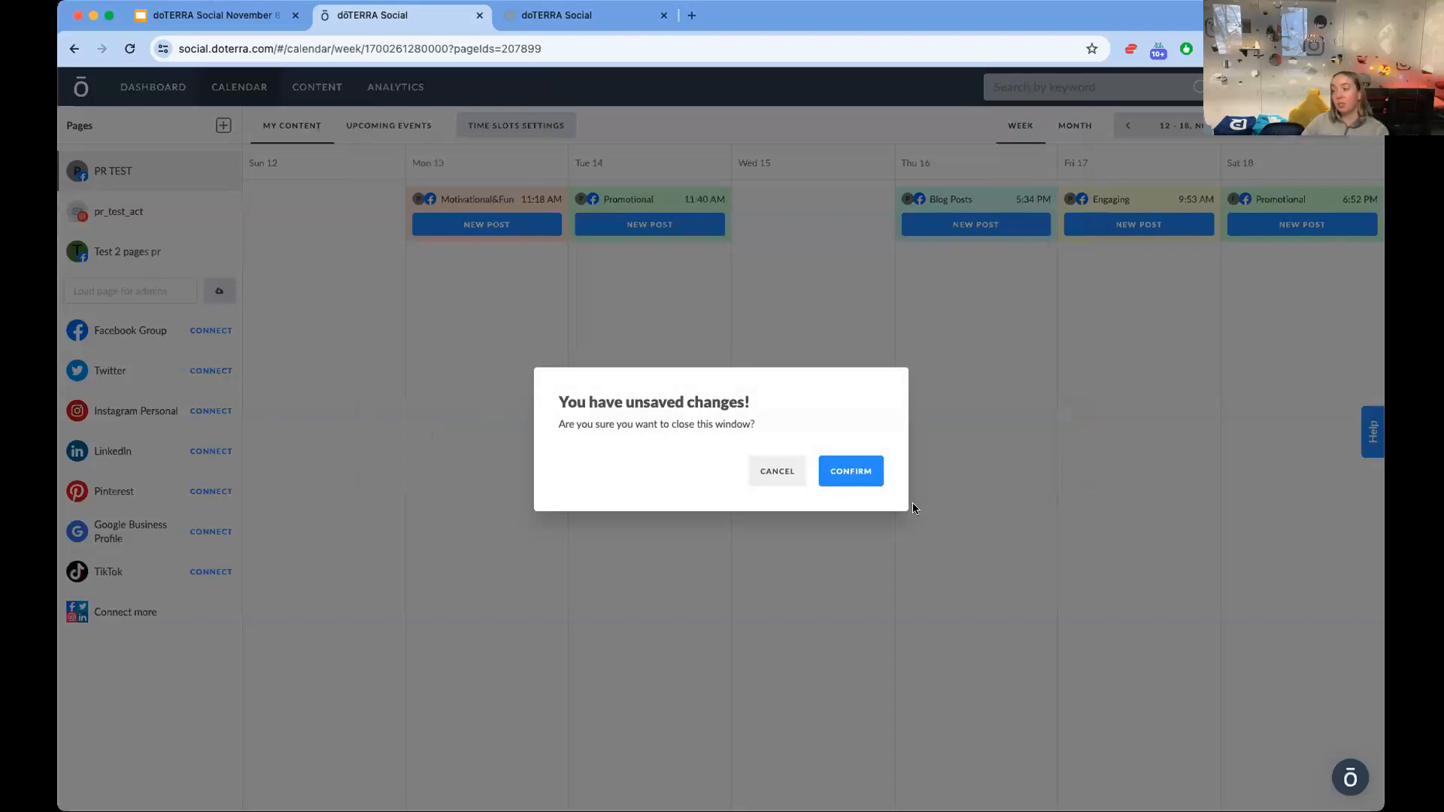
pyautogui.click(853, 472)
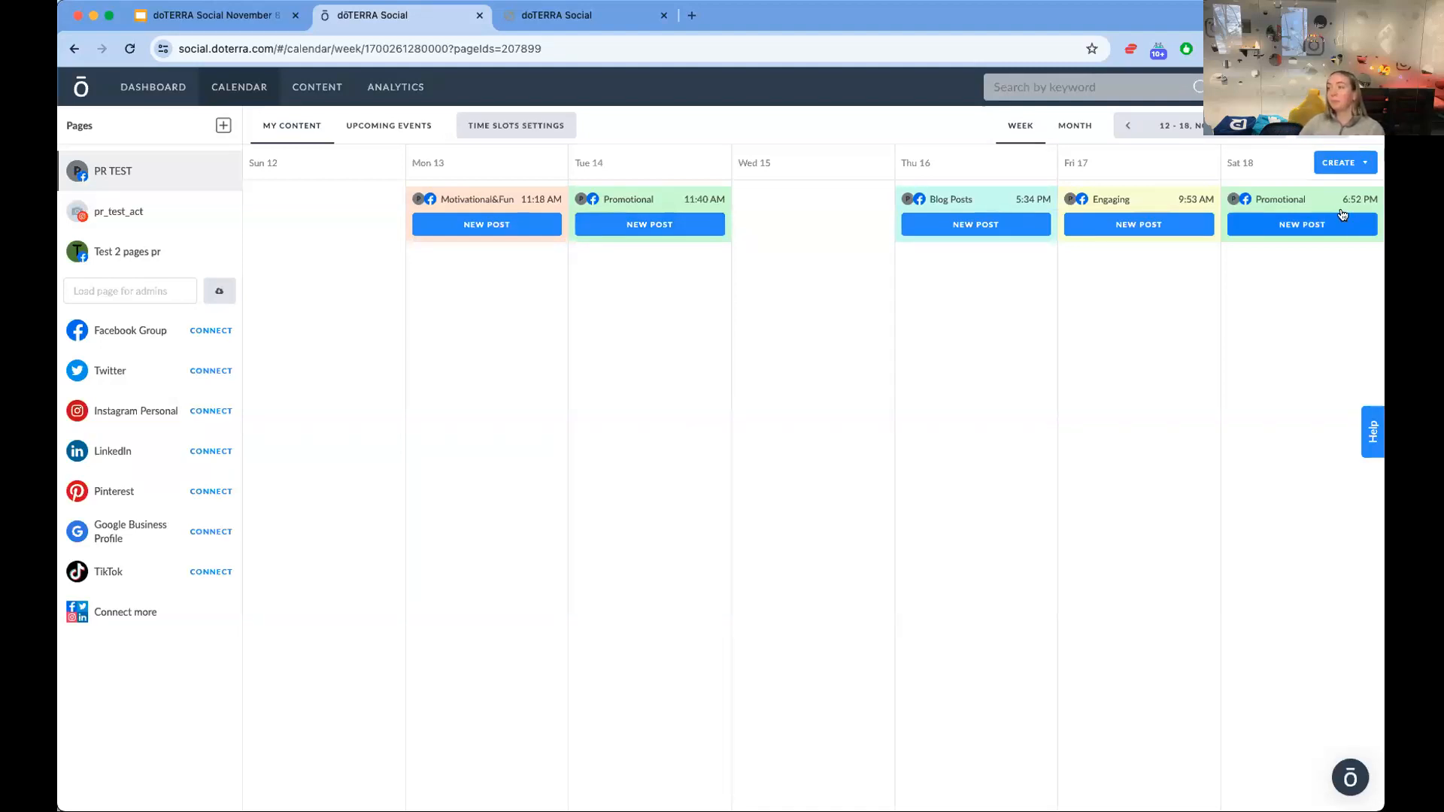
# - Browse the upcoming events for November 12–18 and 19–25, and return to the scheduled content
pyautogui.click(371, 126)
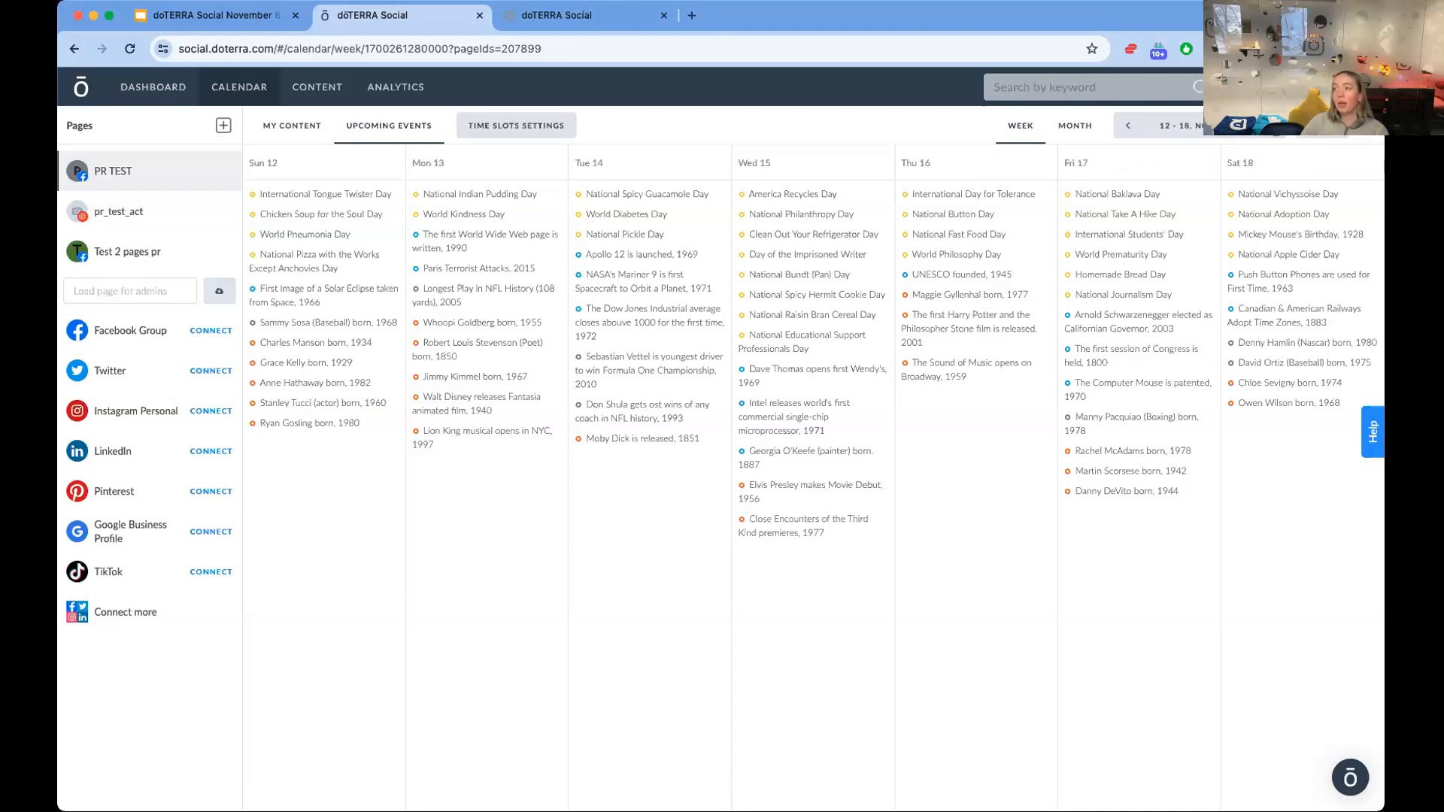
pyautogui.click(1273, 126)
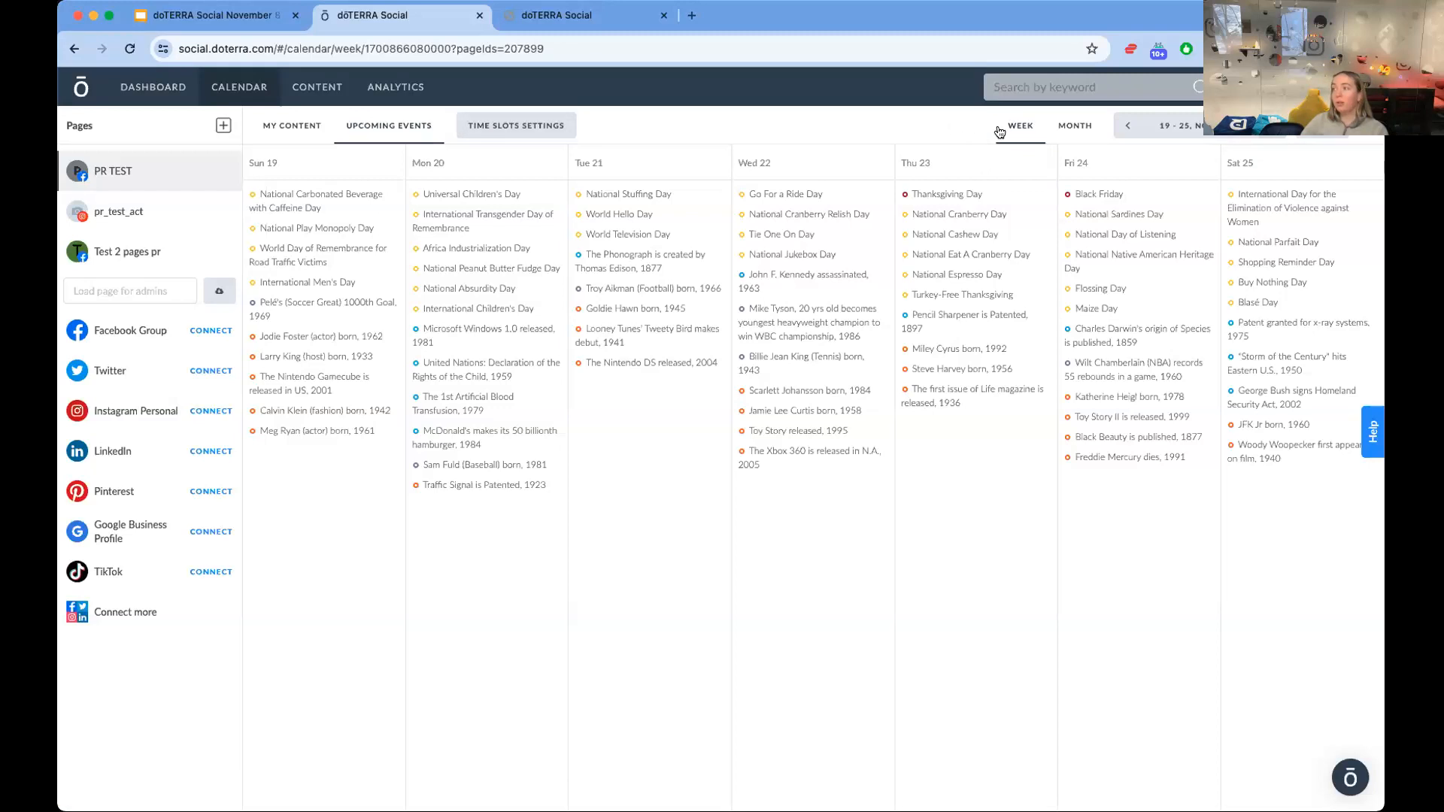
pyautogui.click(300, 127)
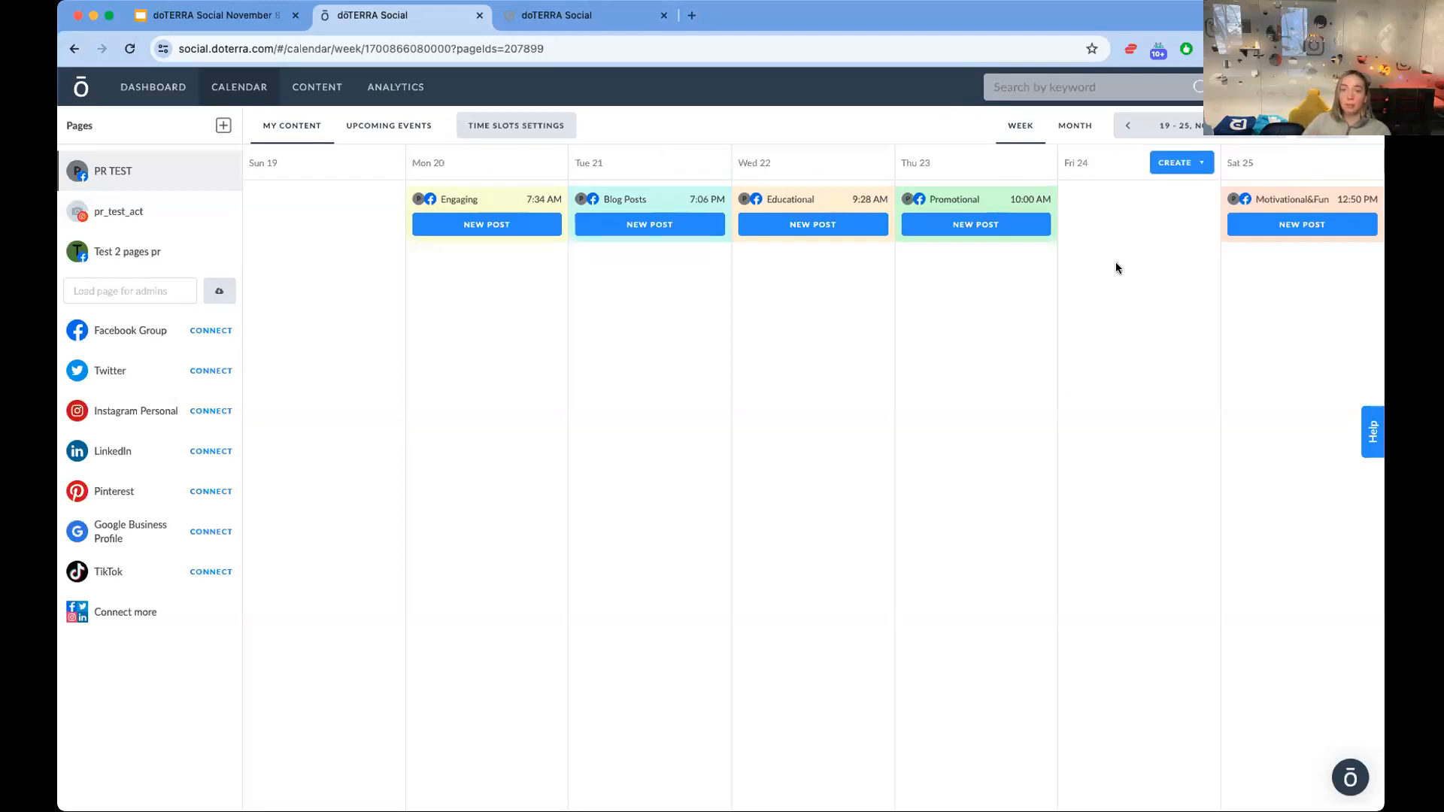
# - Hide the suggested time slots in the November 19–25 calendar week and show them again
pyautogui.click(1358, 128)
pyautogui.click(1341, 218)
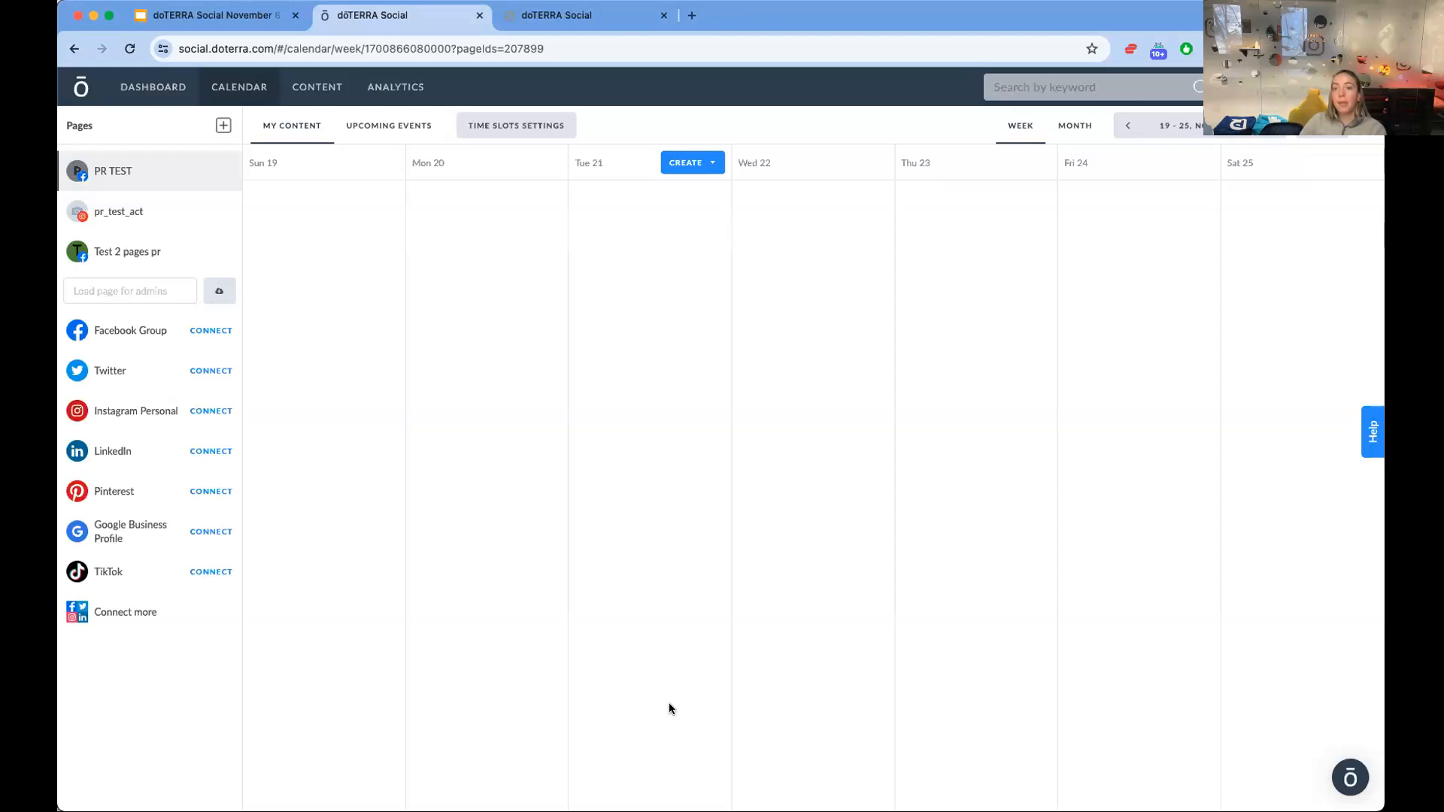
pyautogui.click(1358, 128)
pyautogui.click(1341, 221)
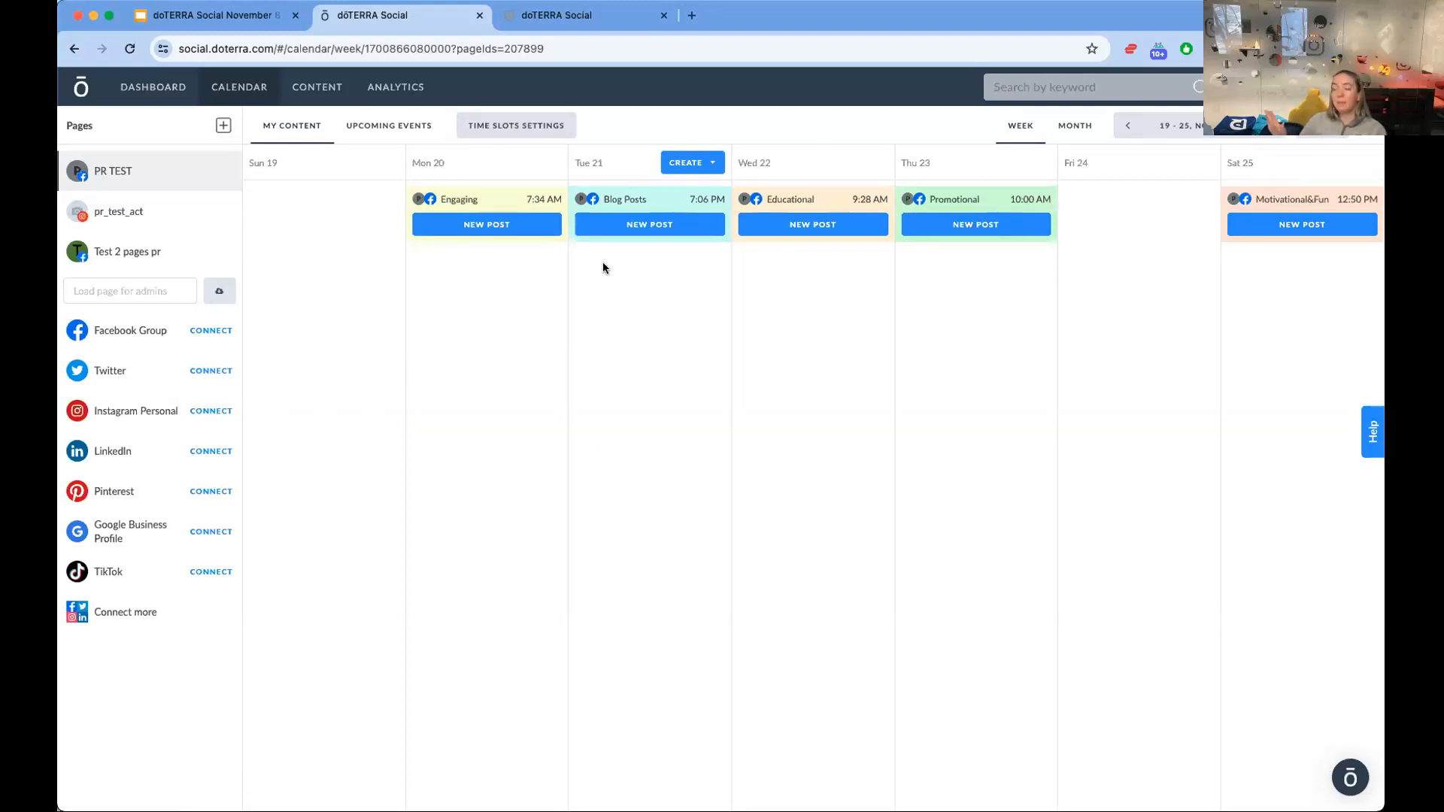
# - Open the Holiday Collection 2023 folder under the United States post ideas and browse its templates
pyautogui.moveTo(290, 80)
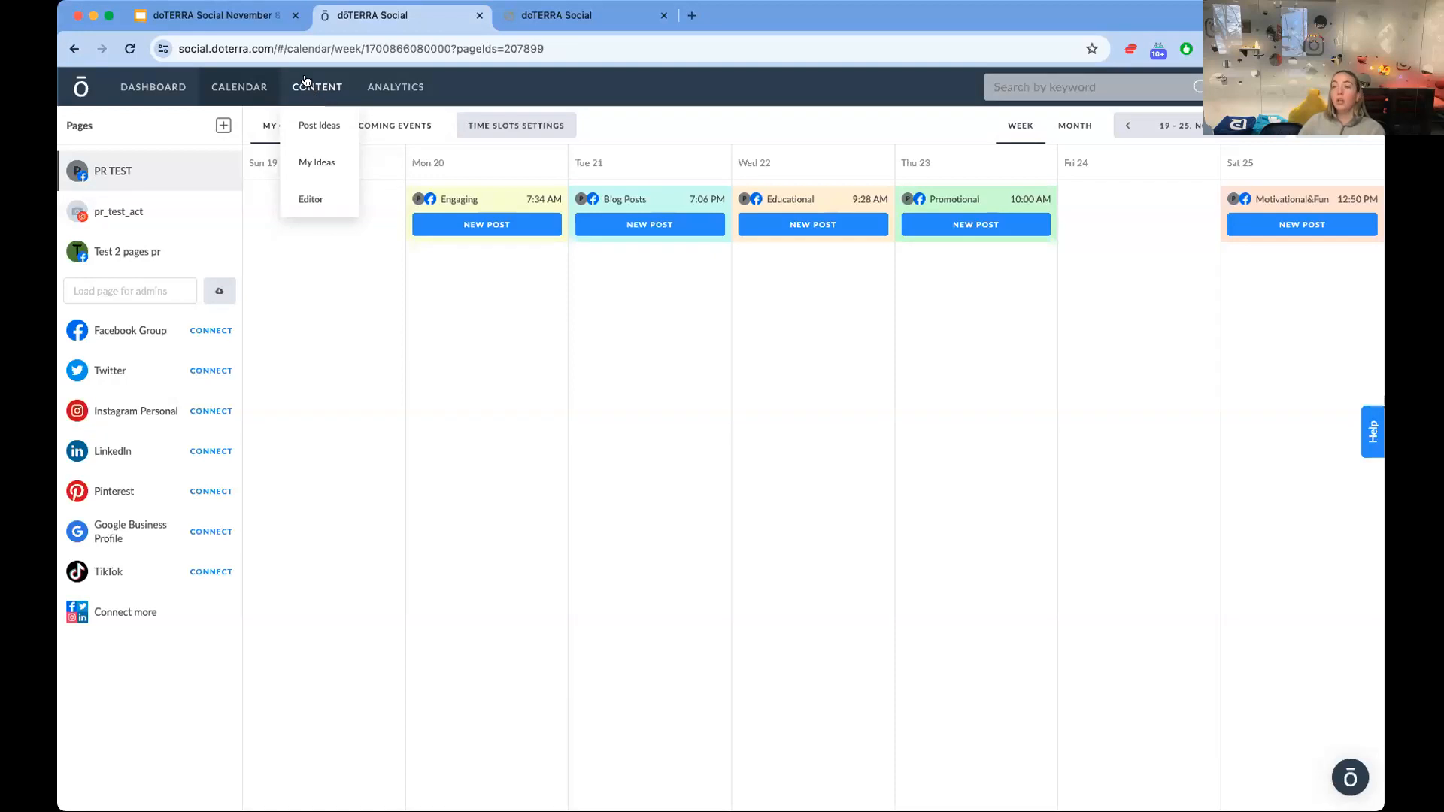
pyautogui.click(310, 131)
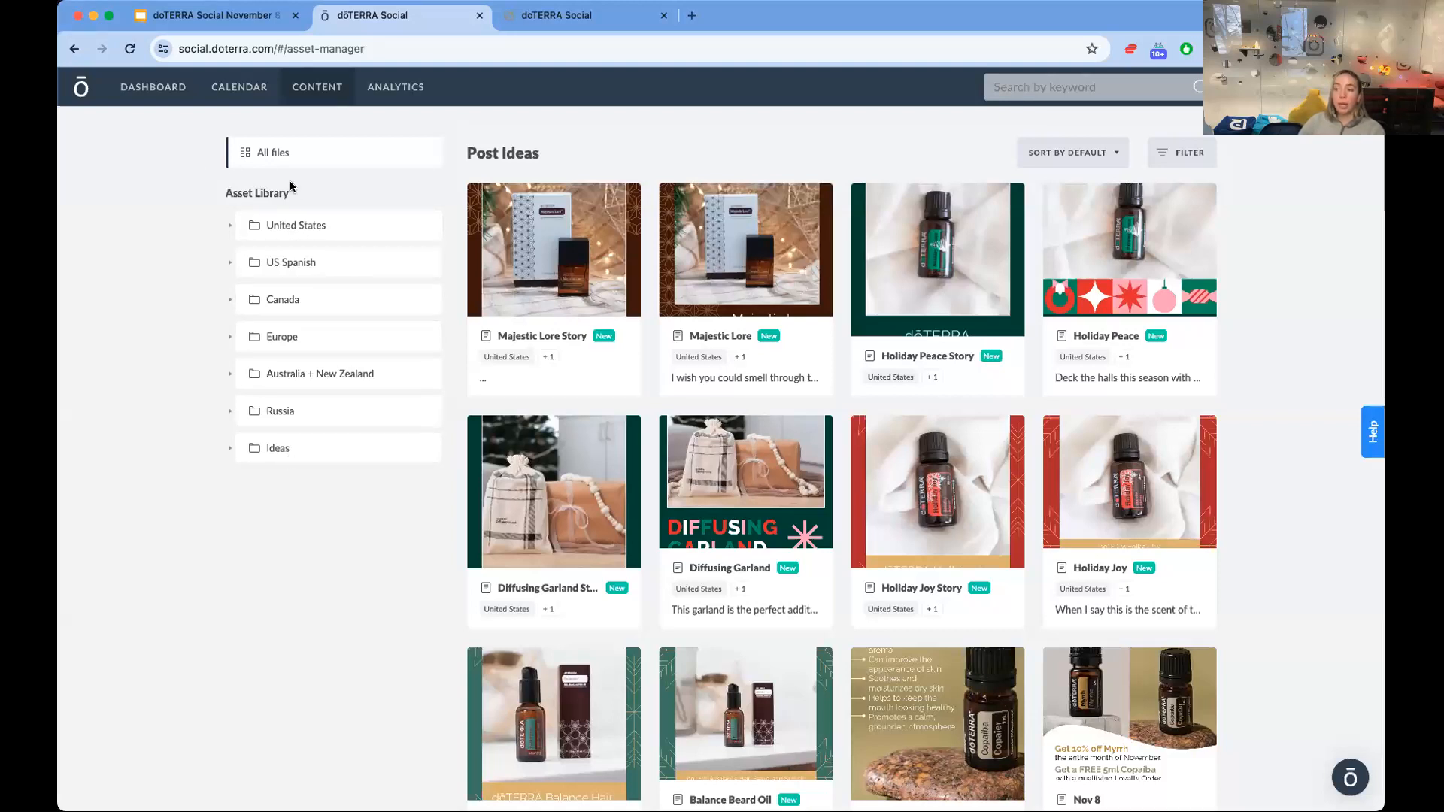
pyautogui.click(280, 227)
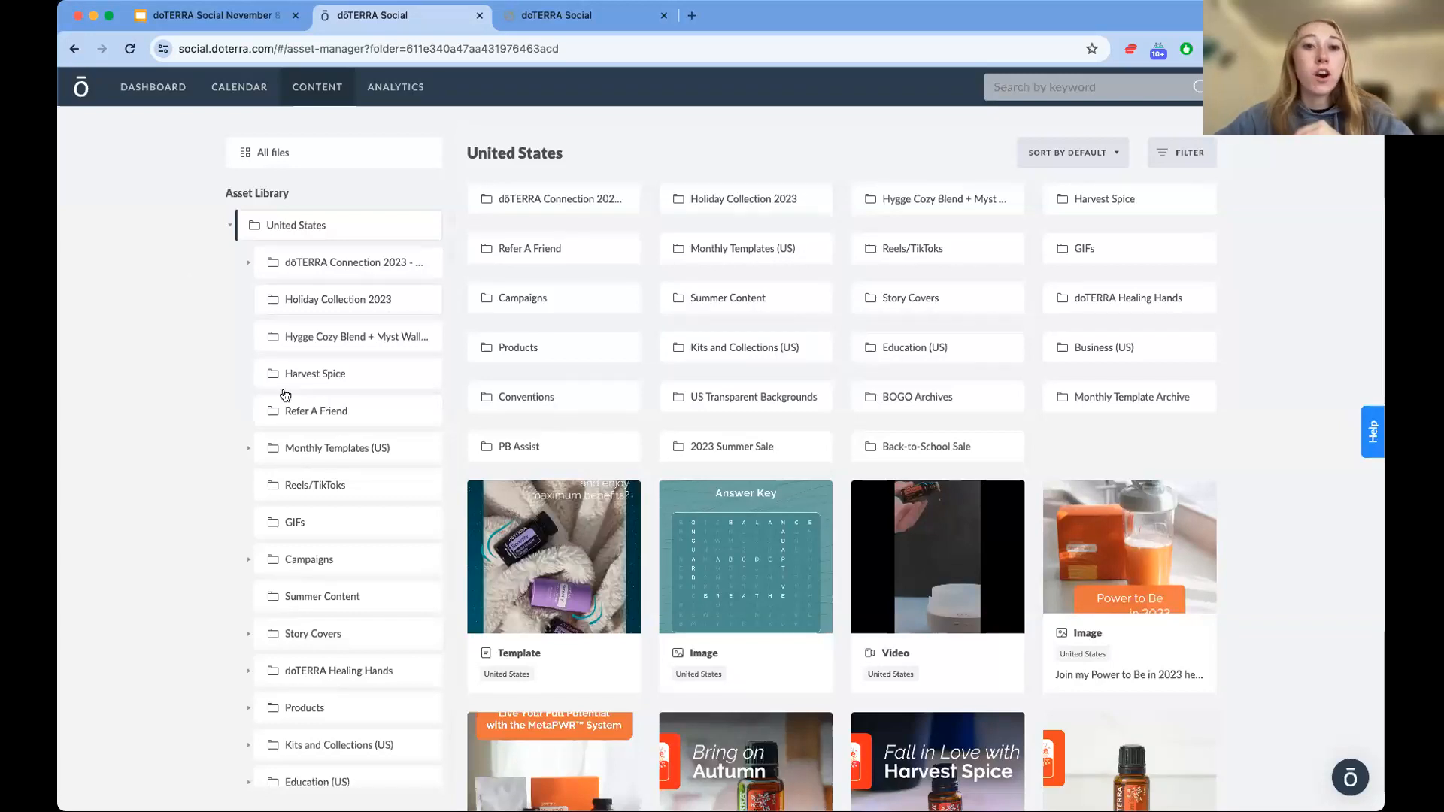
pyautogui.click(322, 305)
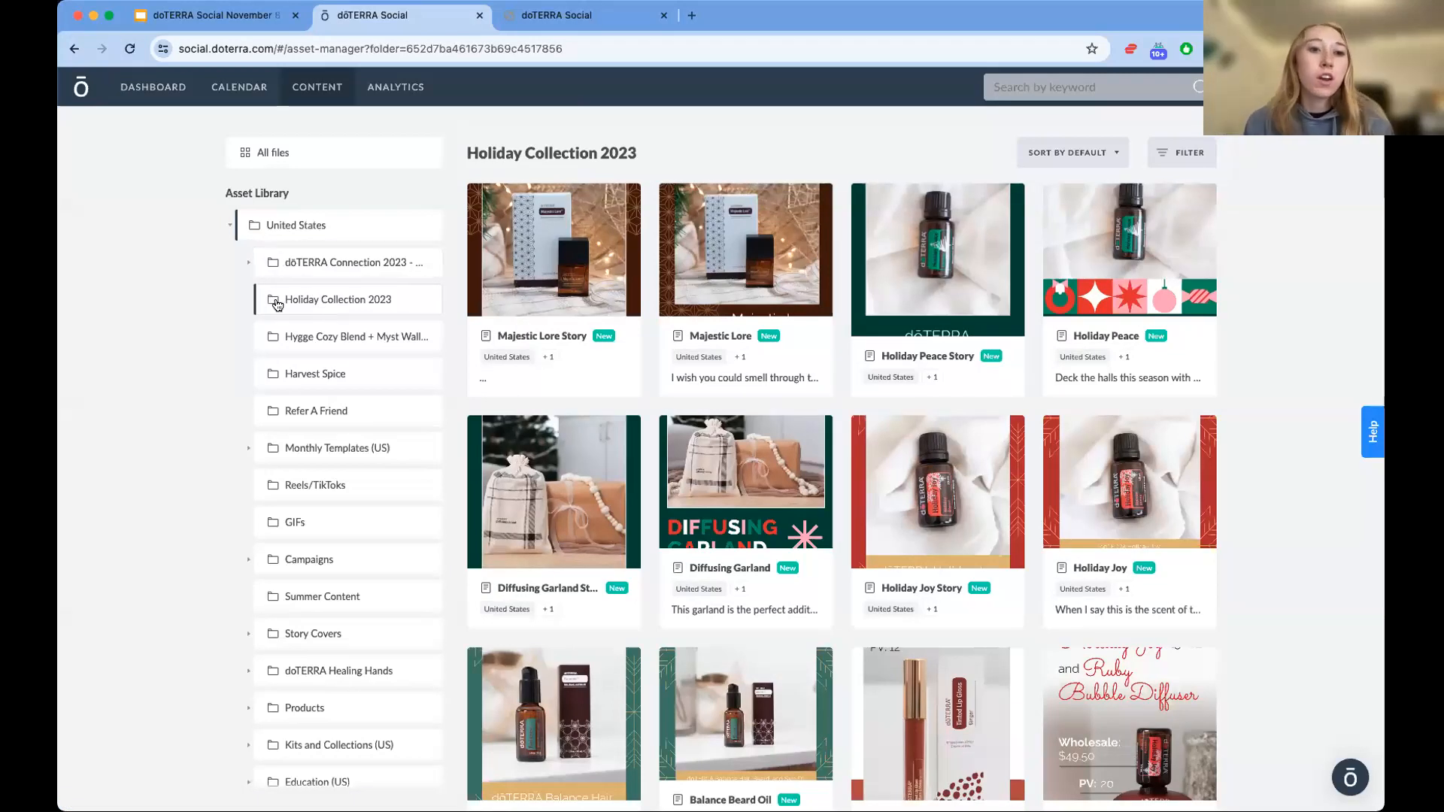
pyautogui.scroll(-2, 1317, 461)
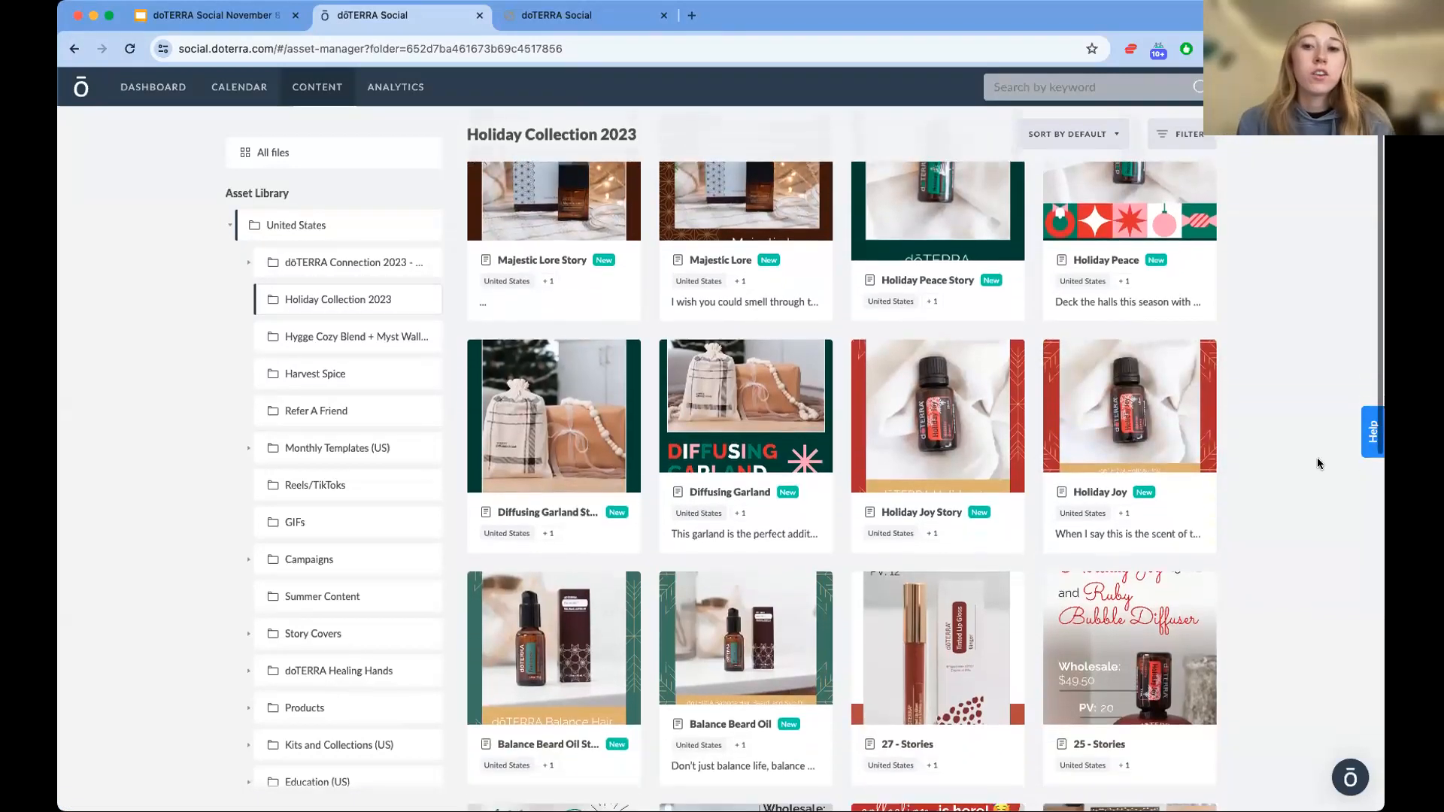
# - Look through the remaining post and story templates in the Holiday Collection 2023 folder and return to its beginning
pyautogui.scroll(-3, 1312, 460)
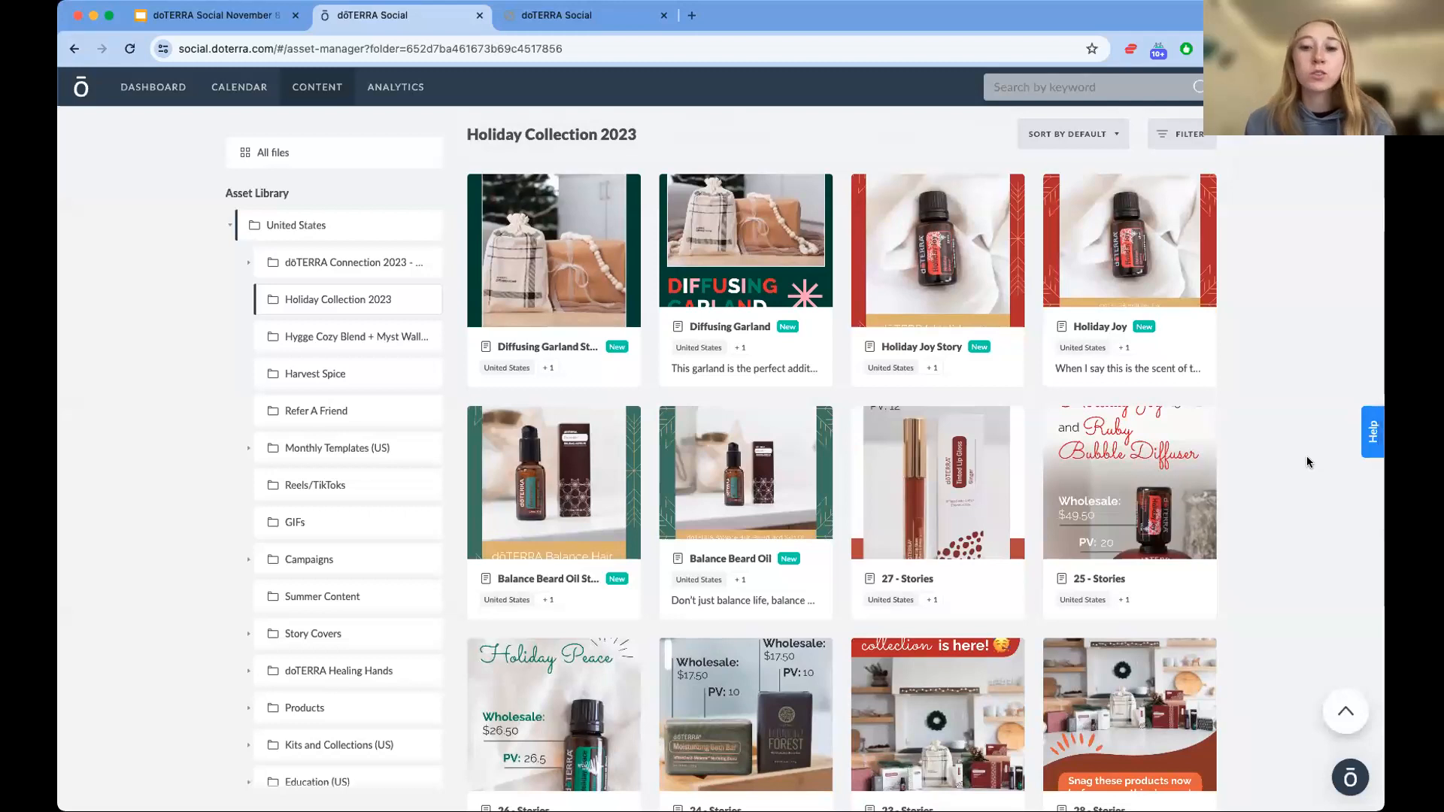
pyautogui.scroll(-3, 1307, 462)
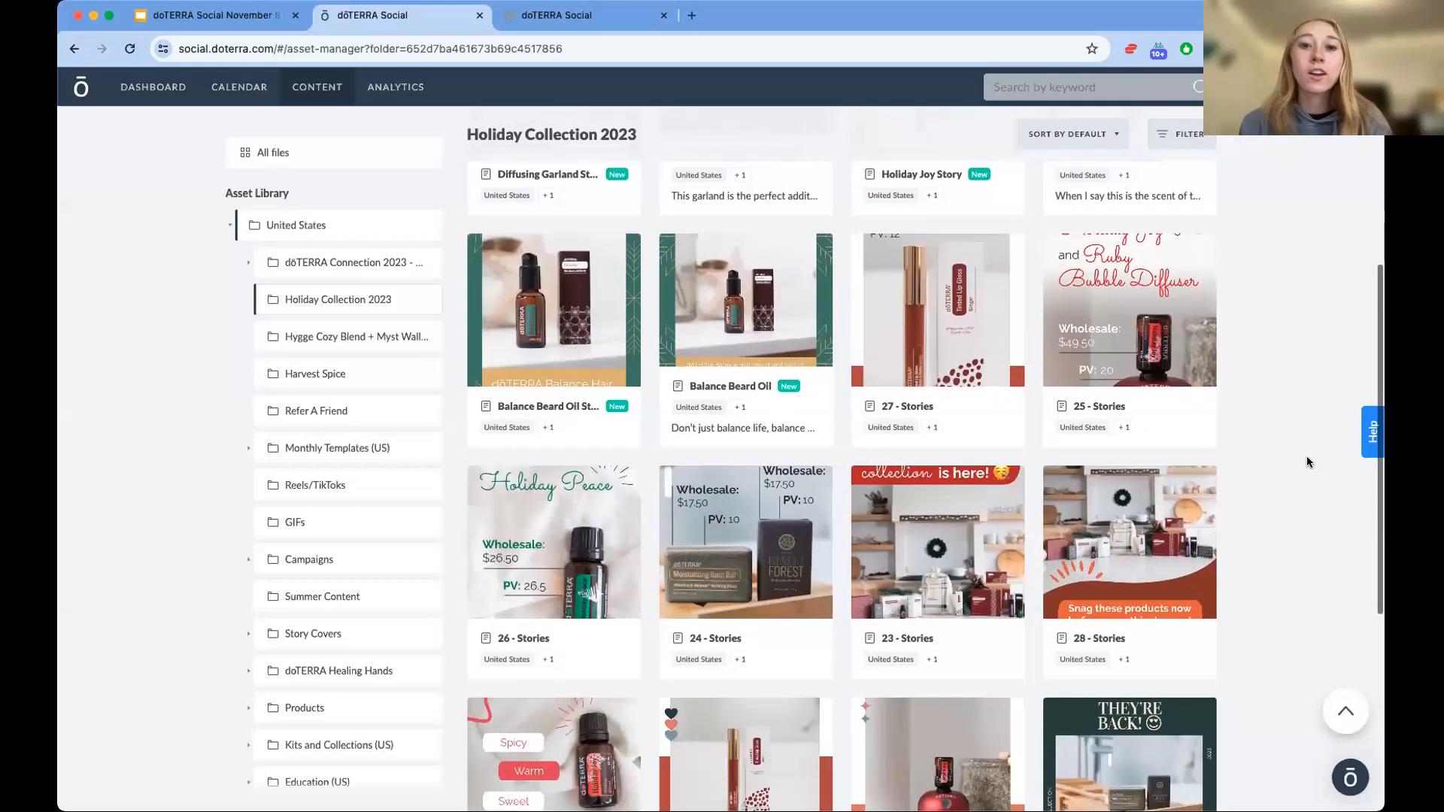
pyautogui.scroll(-5, 1307, 462)
pyautogui.scroll(6, 1307, 462)
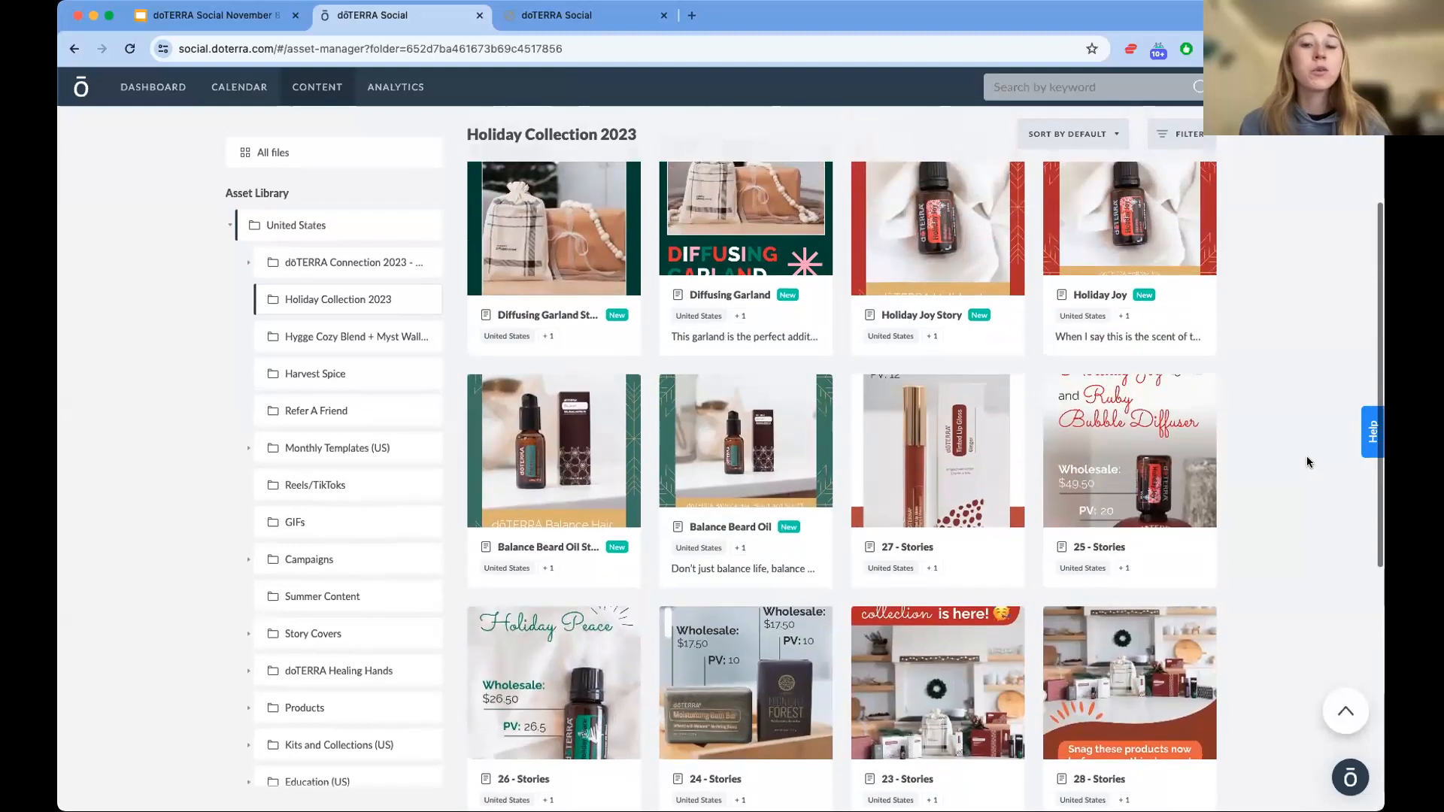
pyautogui.scroll(4, 1307, 462)
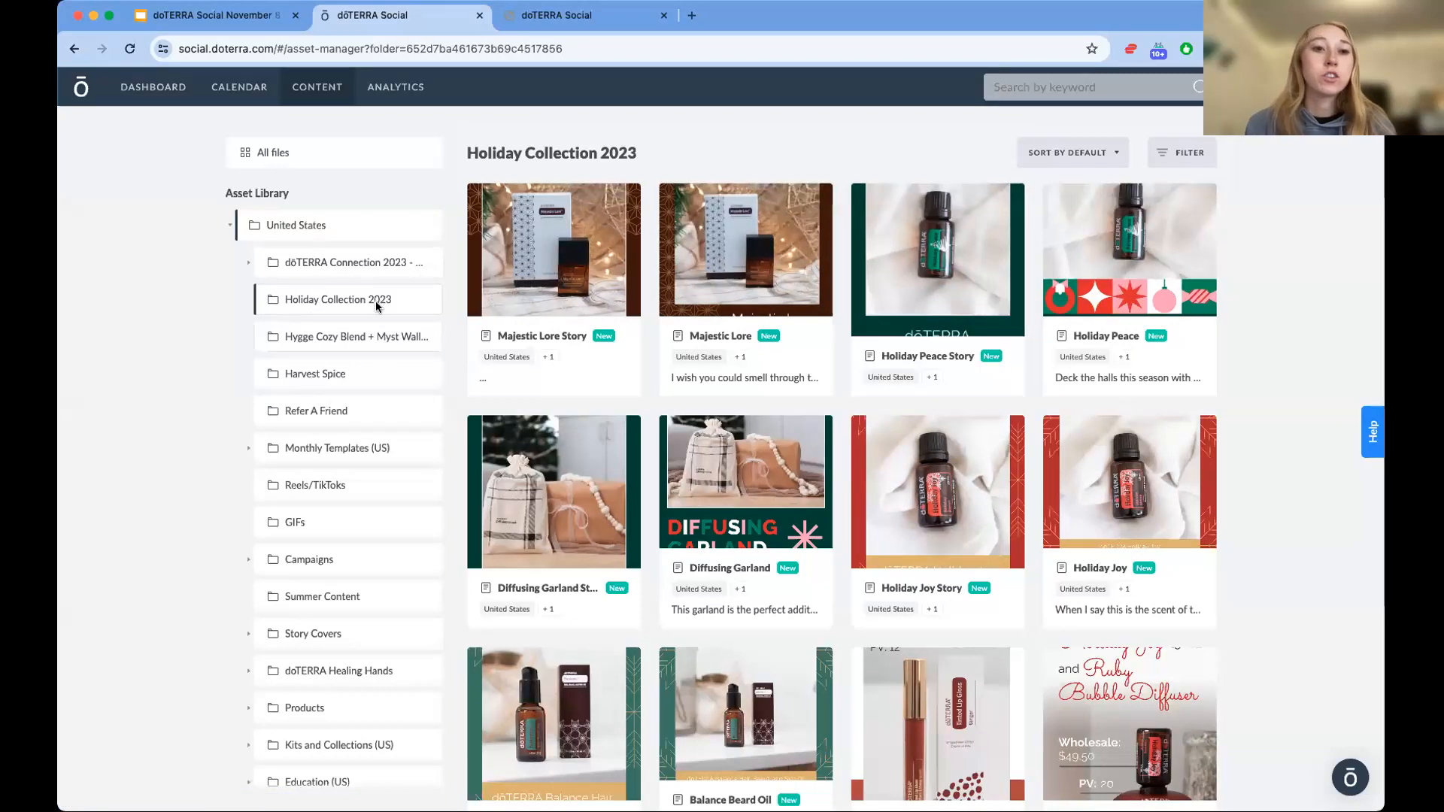
# - View the templates in the Hygge Cozy Blend + Myst Wall Plug Diffuser 2.0, Harvest Spice and Refer A Friend folders
pyautogui.click(406, 340)
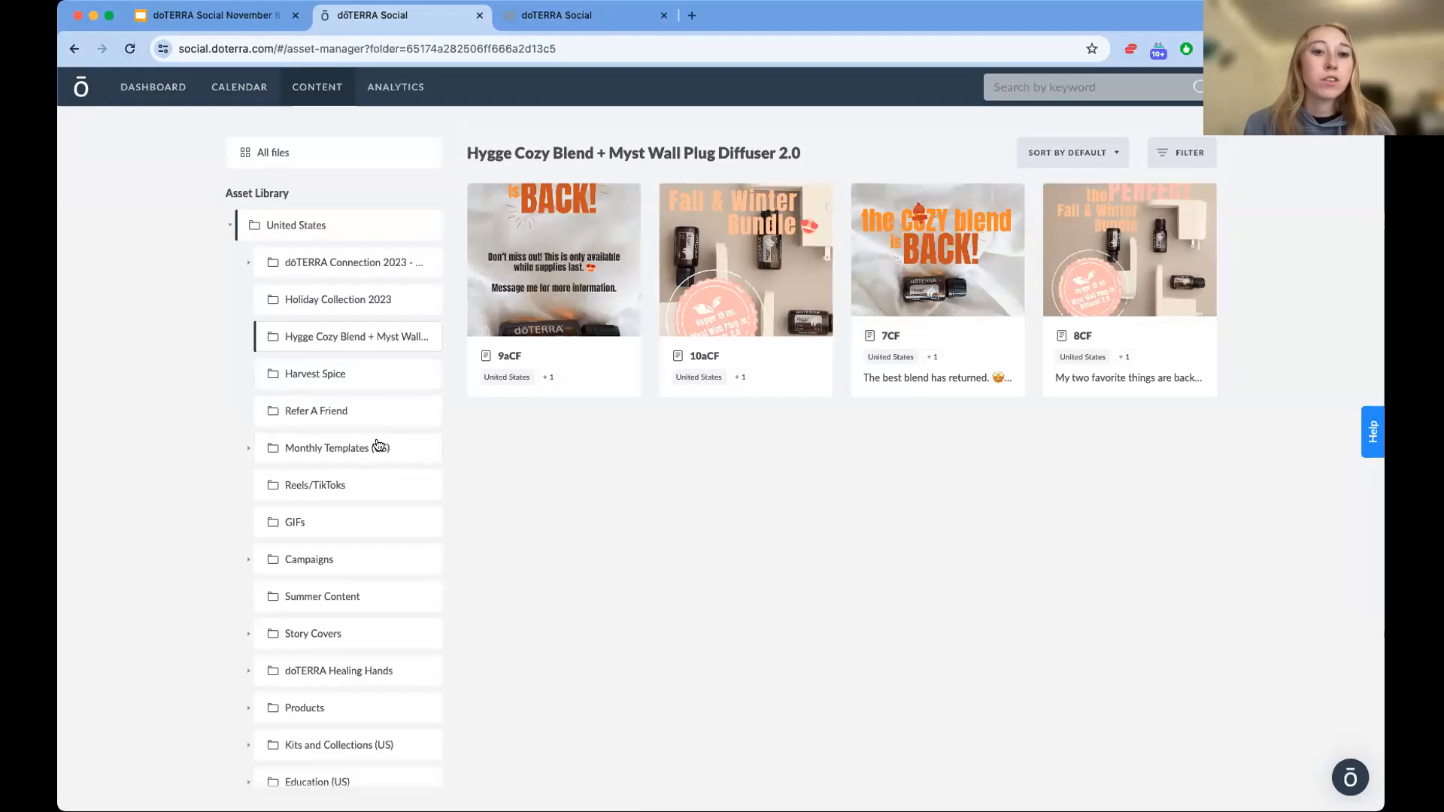
pyautogui.click(385, 376)
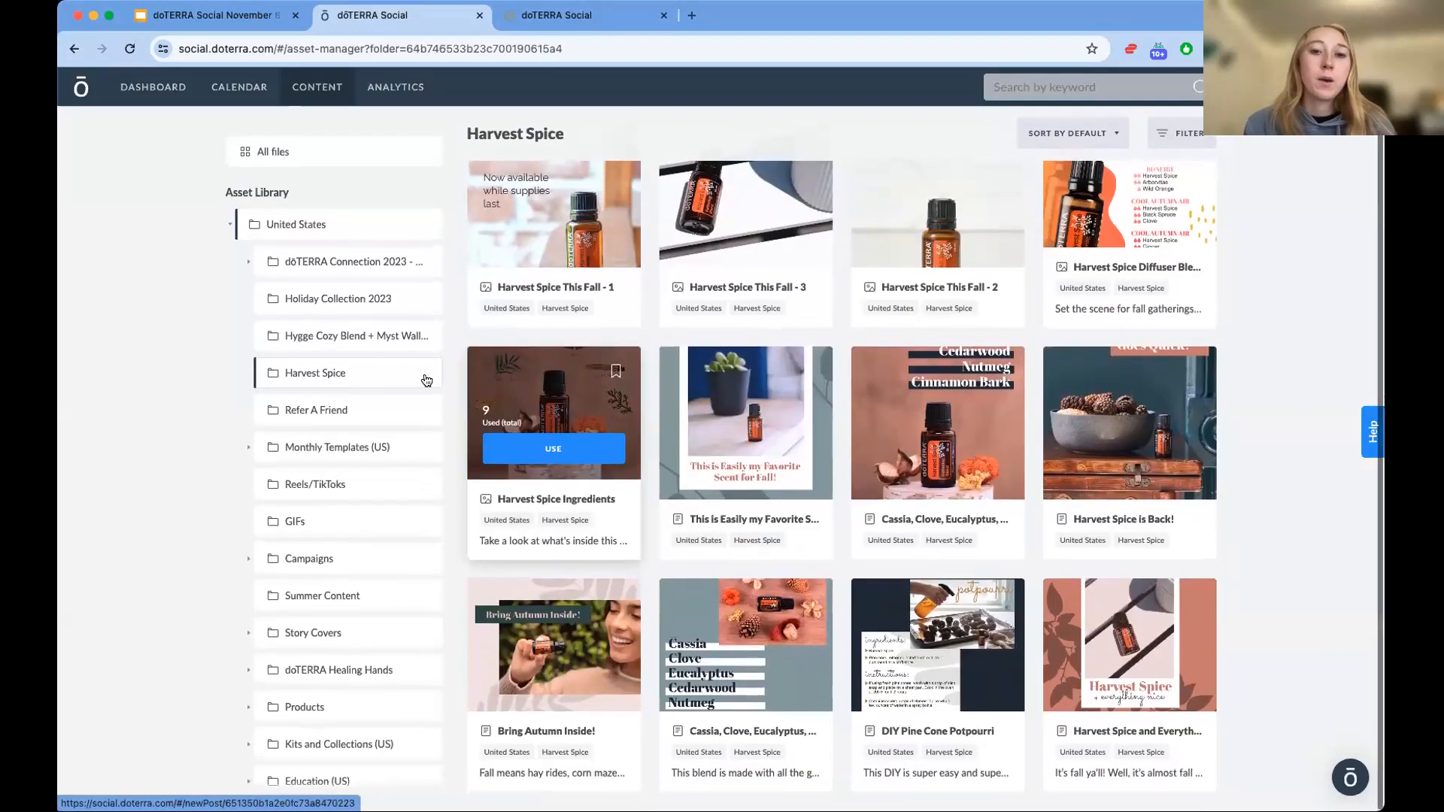
pyautogui.moveTo(559, 477)
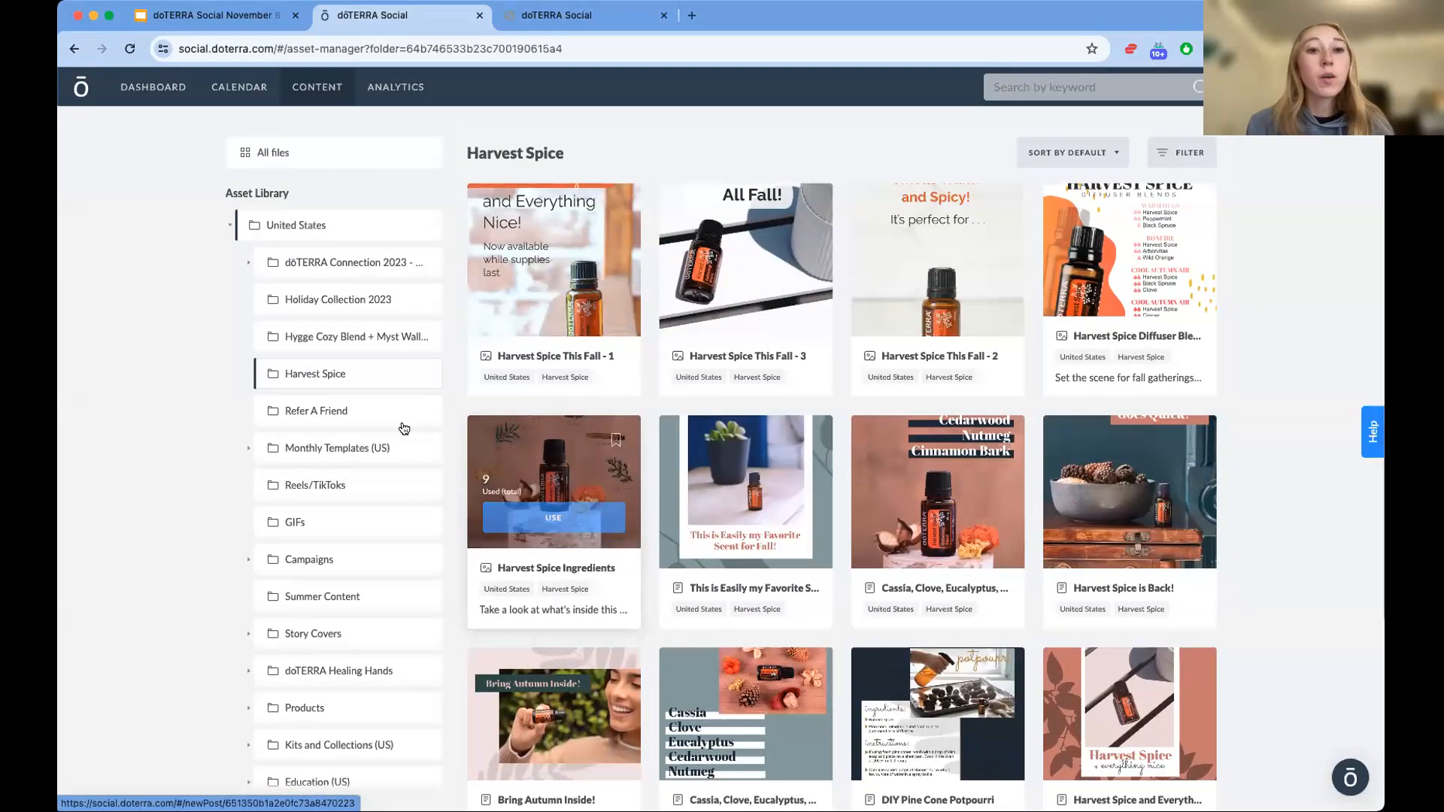
pyautogui.click(381, 422)
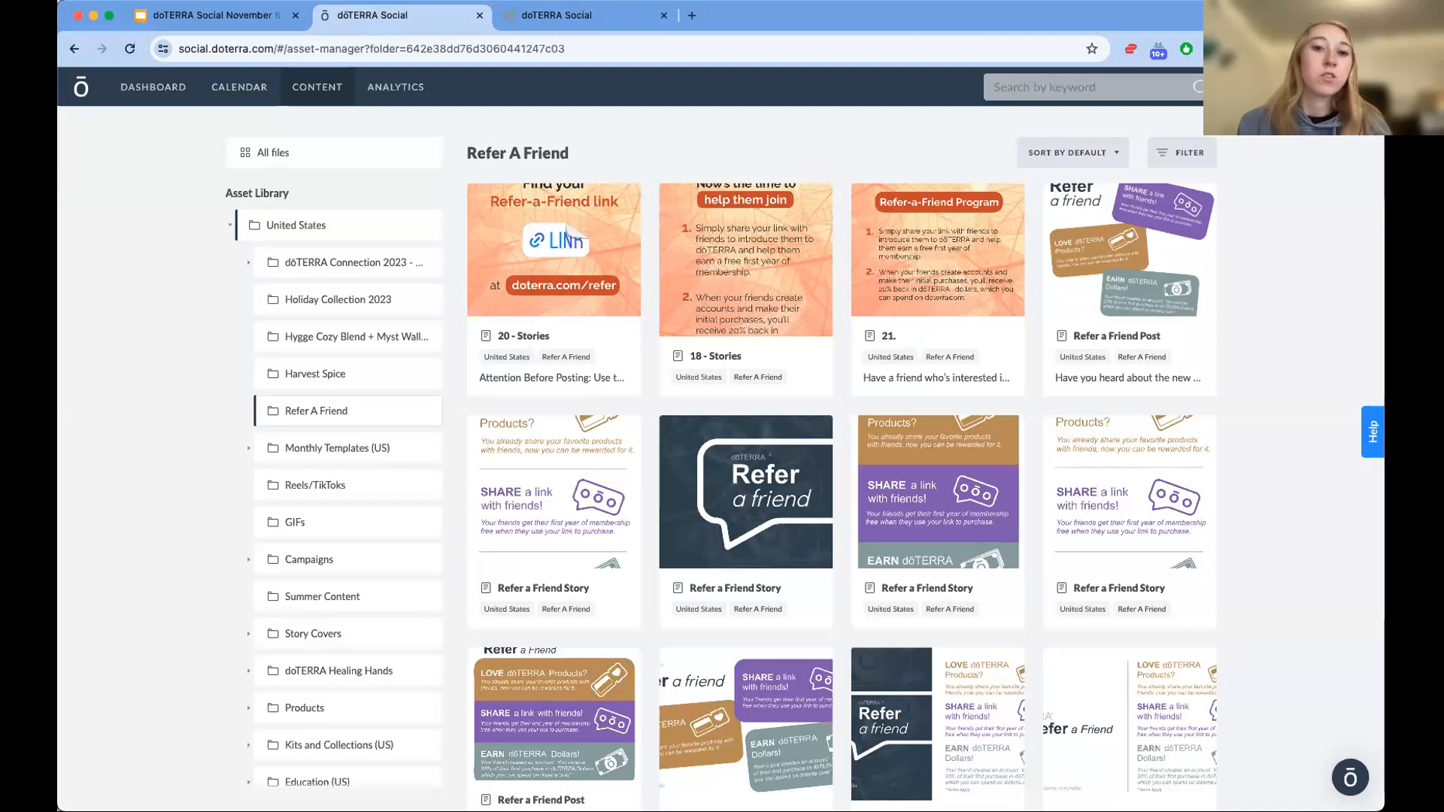
# - Open November 2023 Posts under Monthly Templates (US) and browse its post templates
pyautogui.click(389, 450)
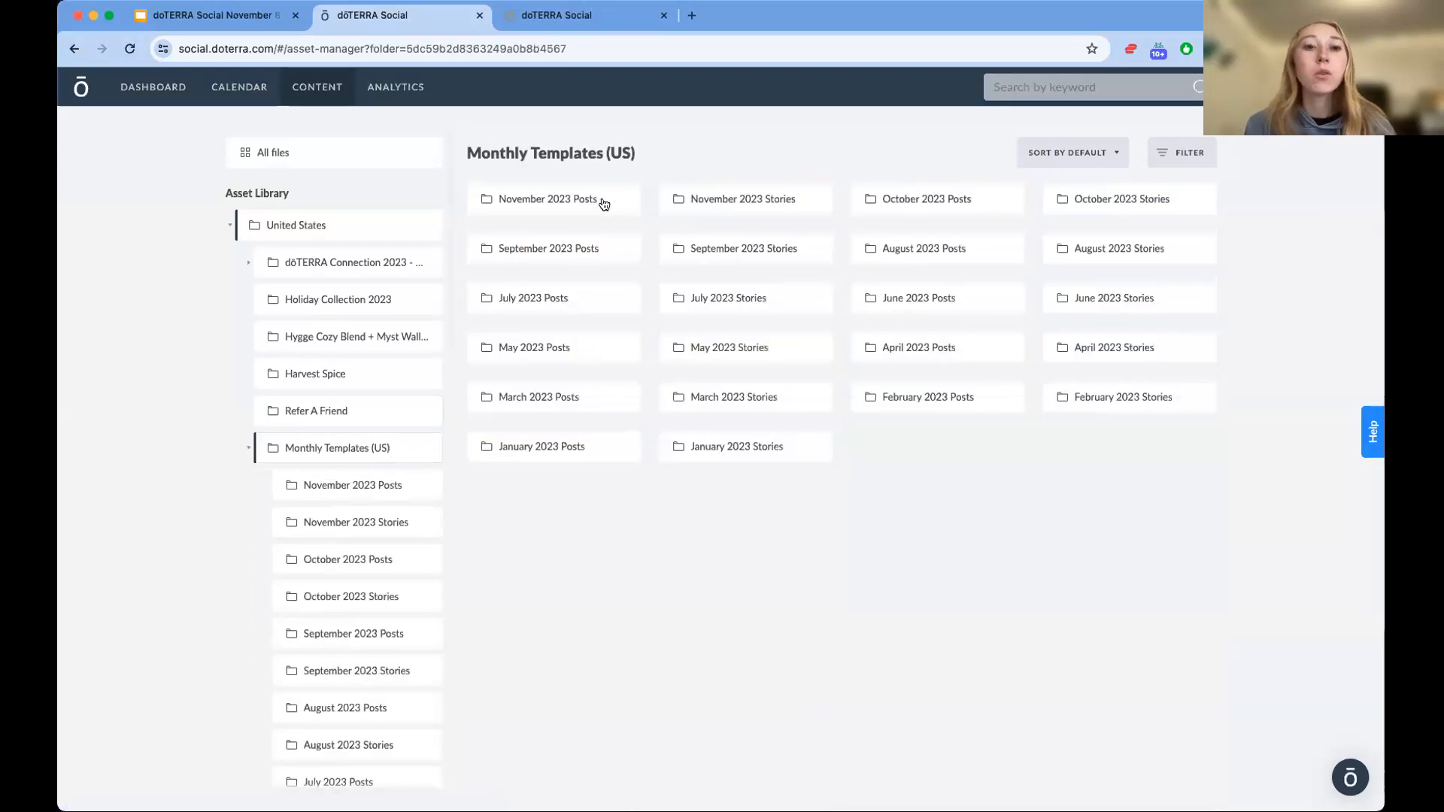
pyautogui.click(607, 203)
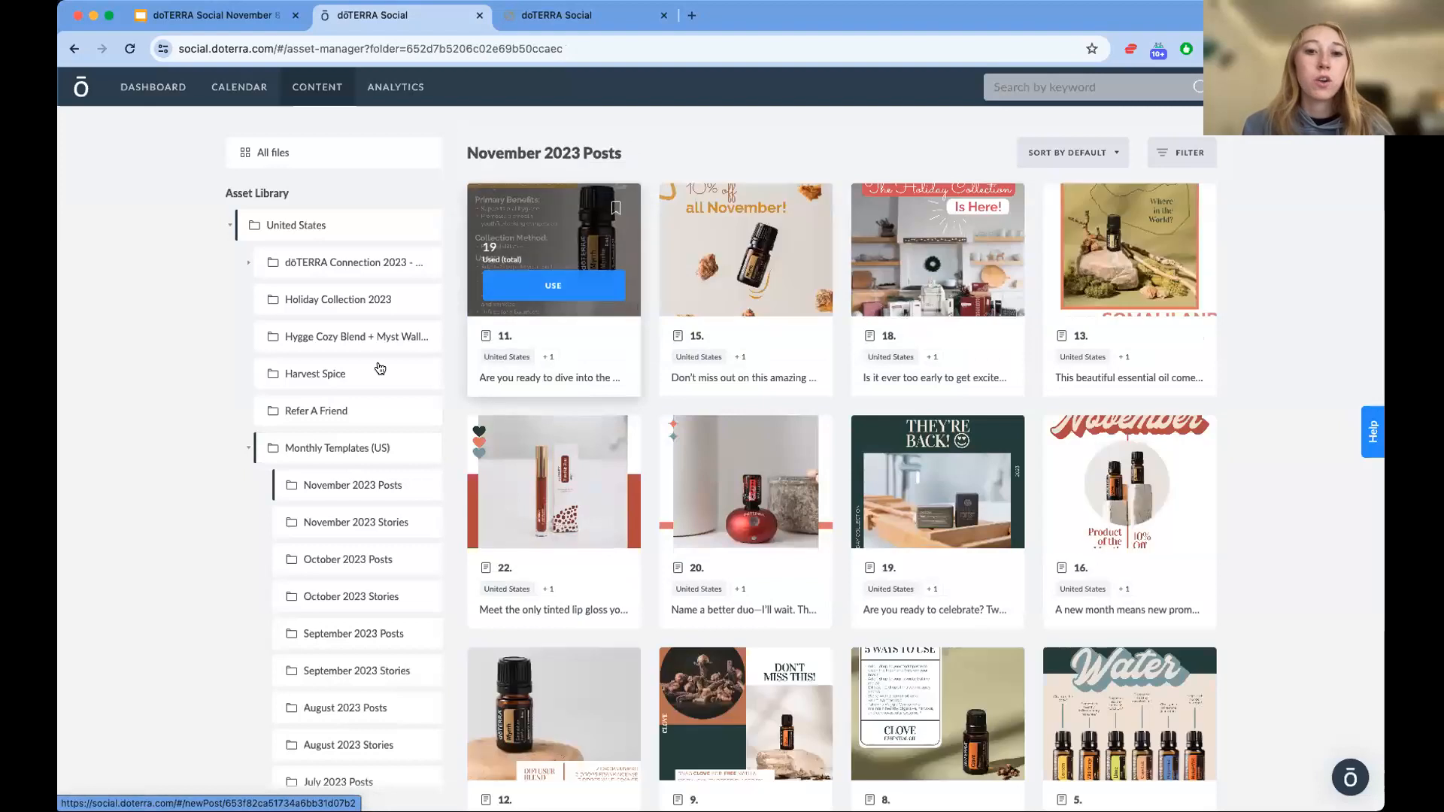
pyautogui.scroll(-4, 594, 492)
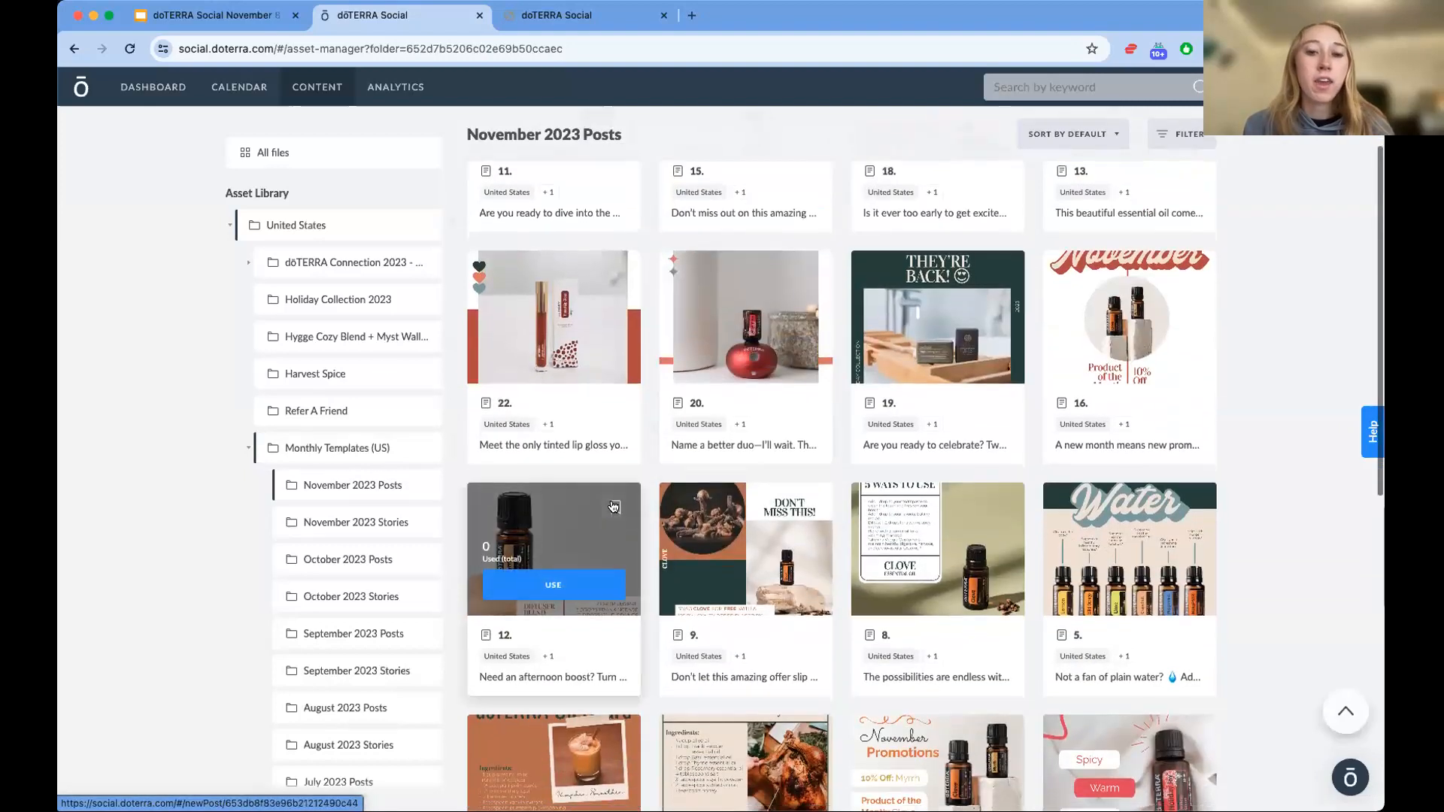
pyautogui.scroll(-3, 613, 506)
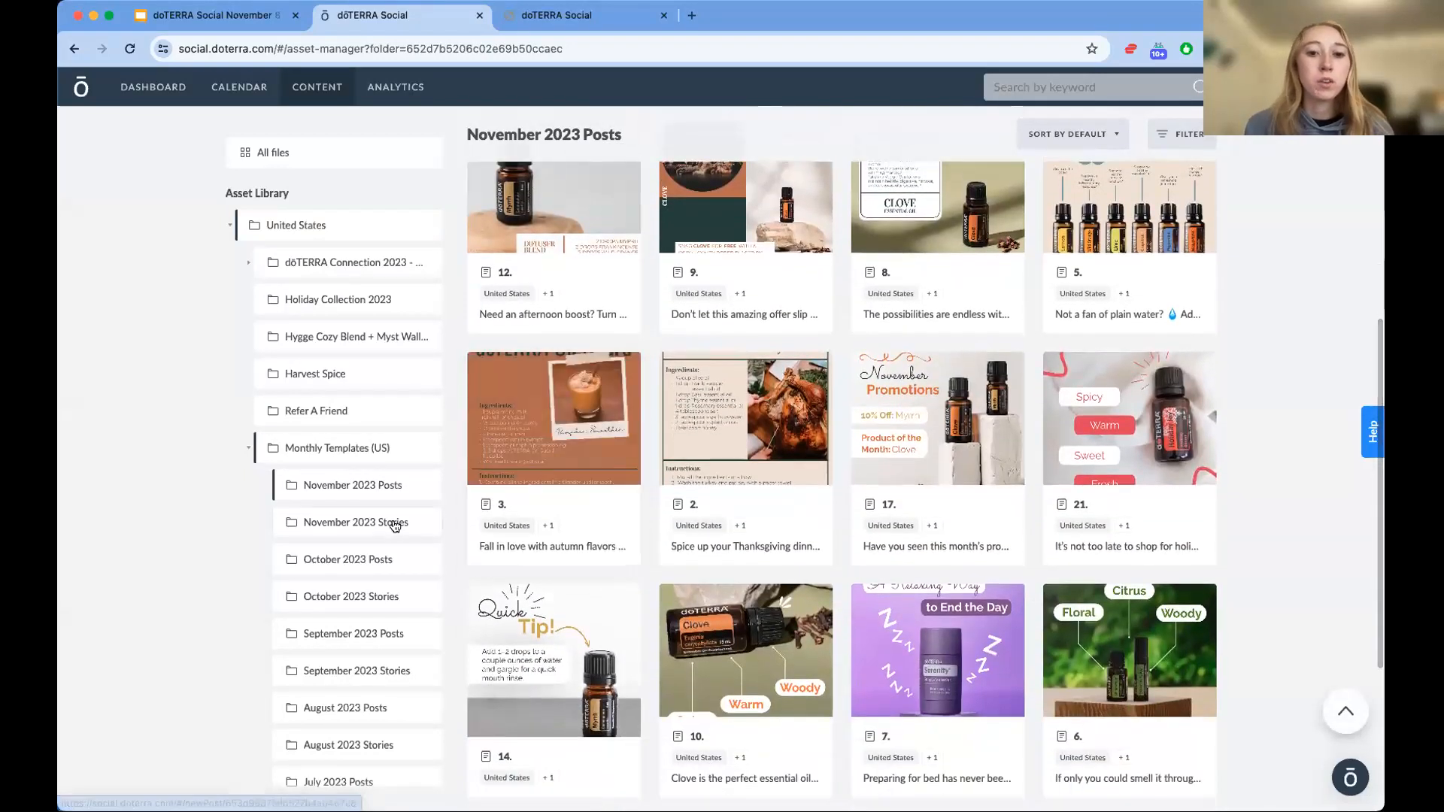
# - Open the November 2023 Stories folder and browse its story templates
pyautogui.click(420, 518)
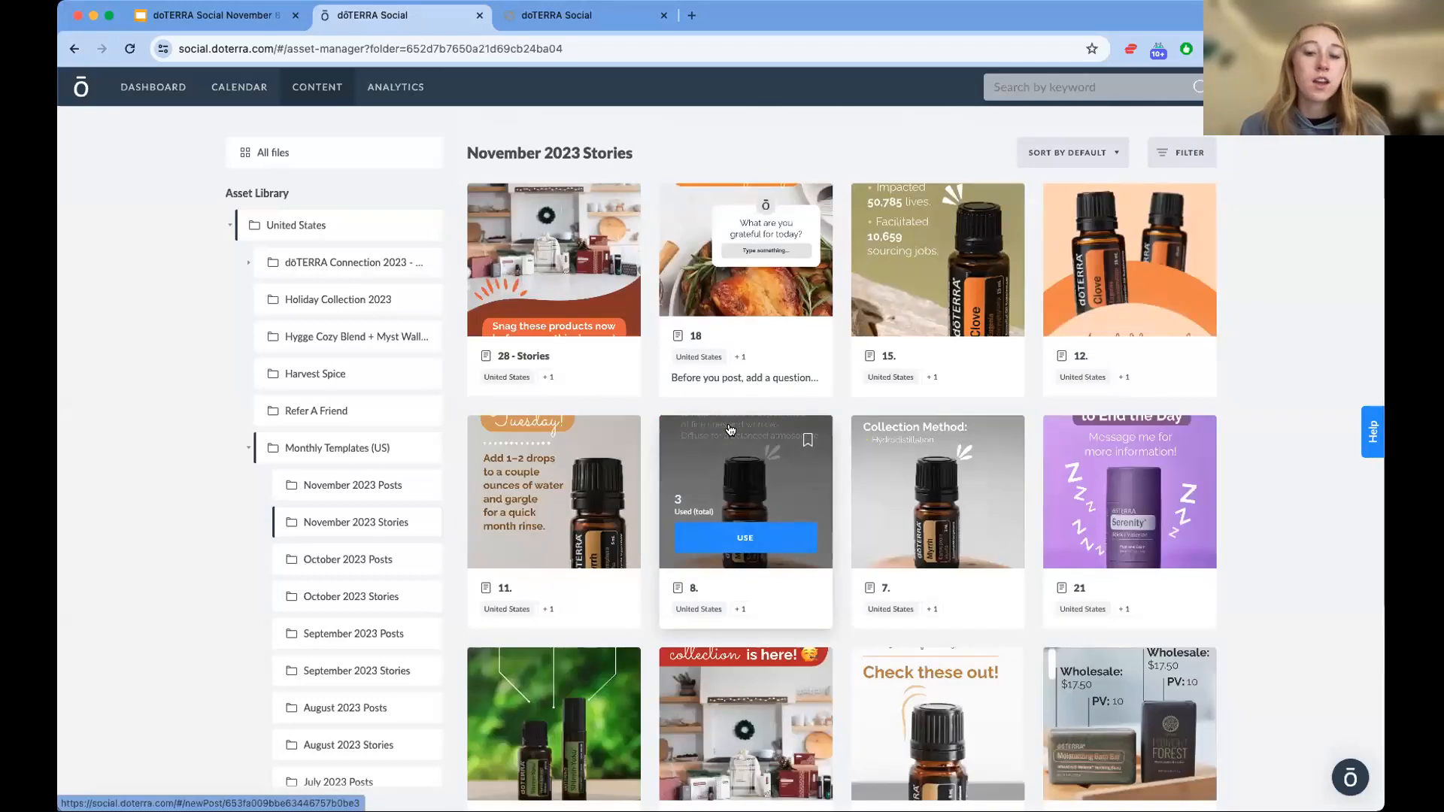
pyautogui.scroll(-2, 718, 448)
pyautogui.scroll(-6, 718, 448)
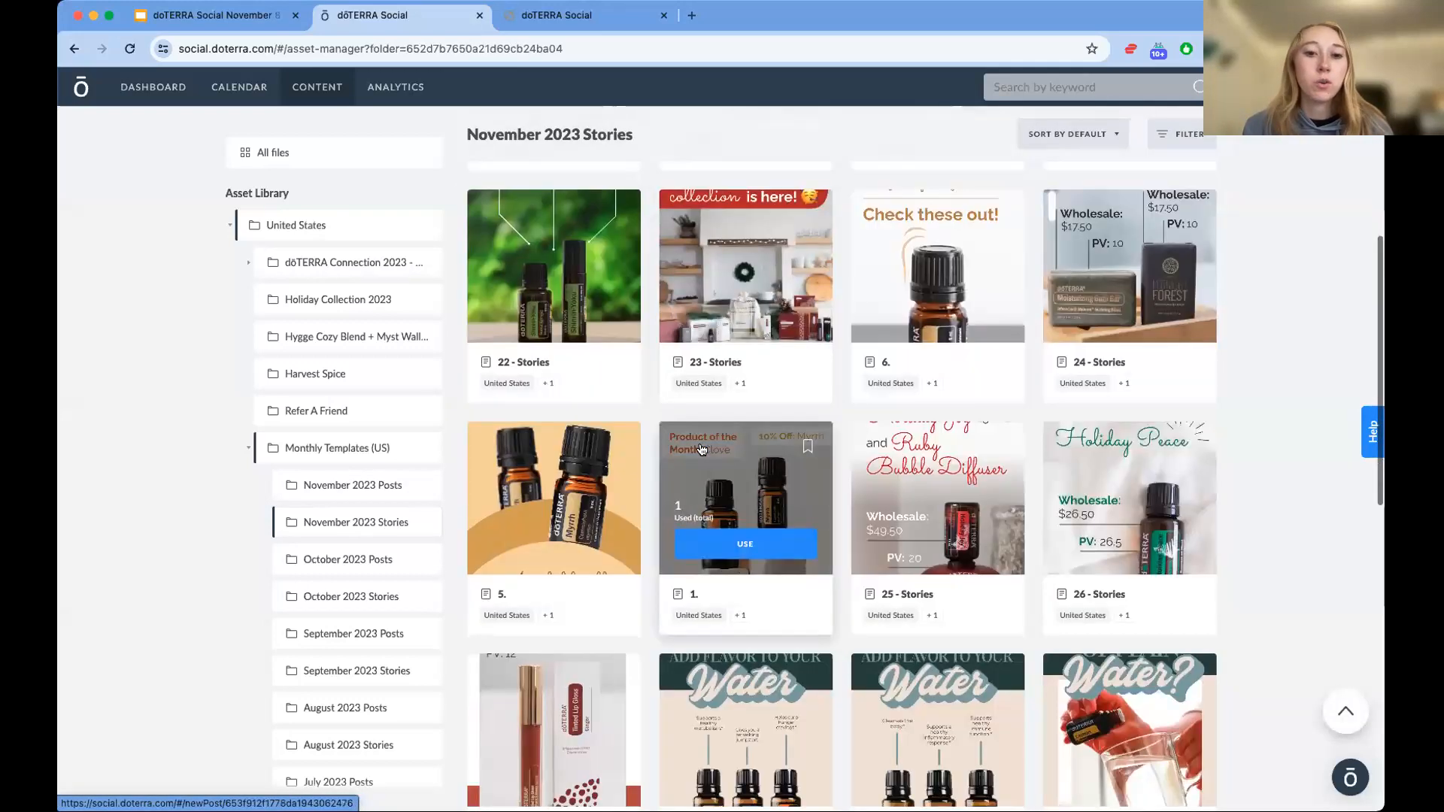
pyautogui.scroll(-3, 701, 449)
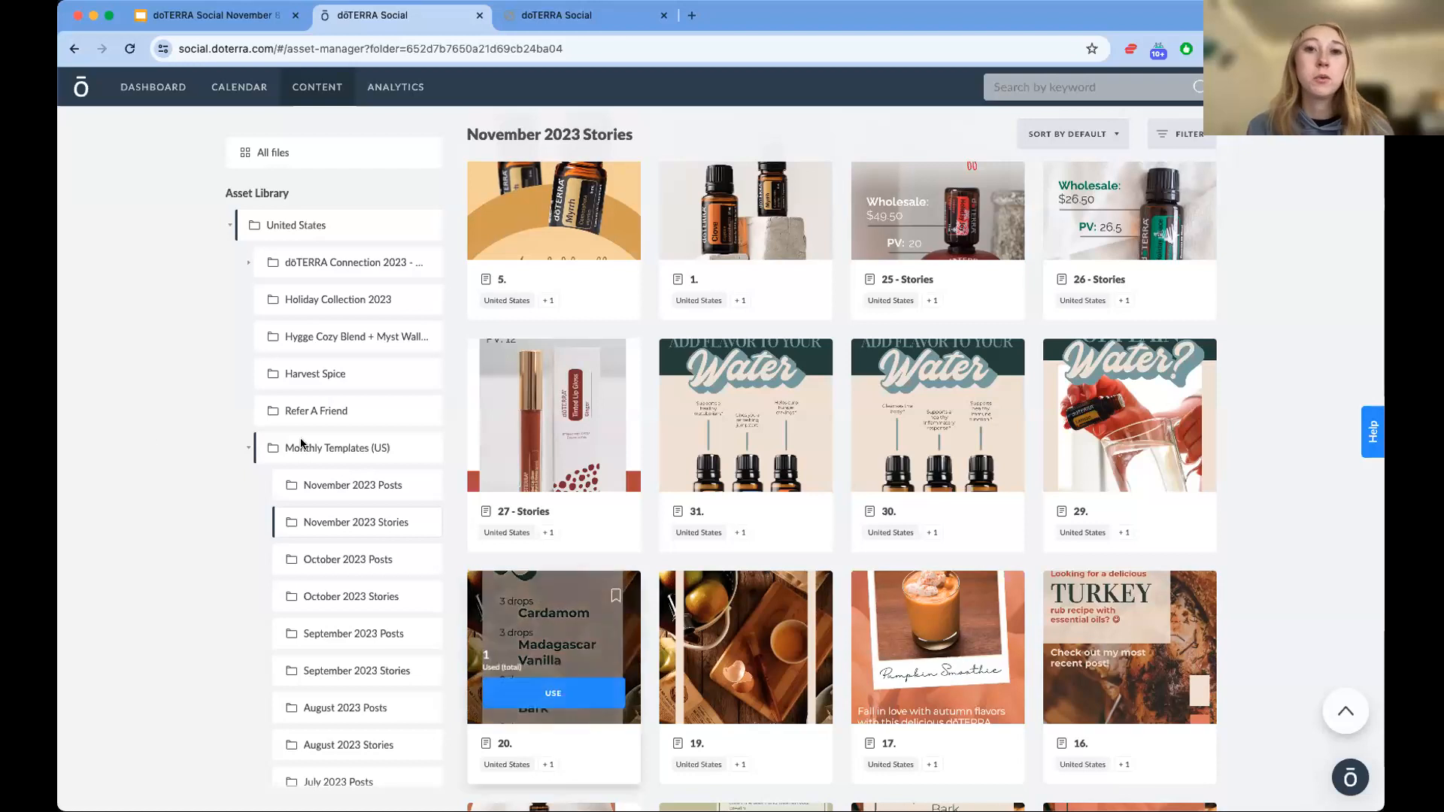
# - Collapse Monthly Templates (US), then view the Reels/TikToks folder and the other folders listed under United States
pyautogui.click(248, 447)
pyautogui.click(247, 449)
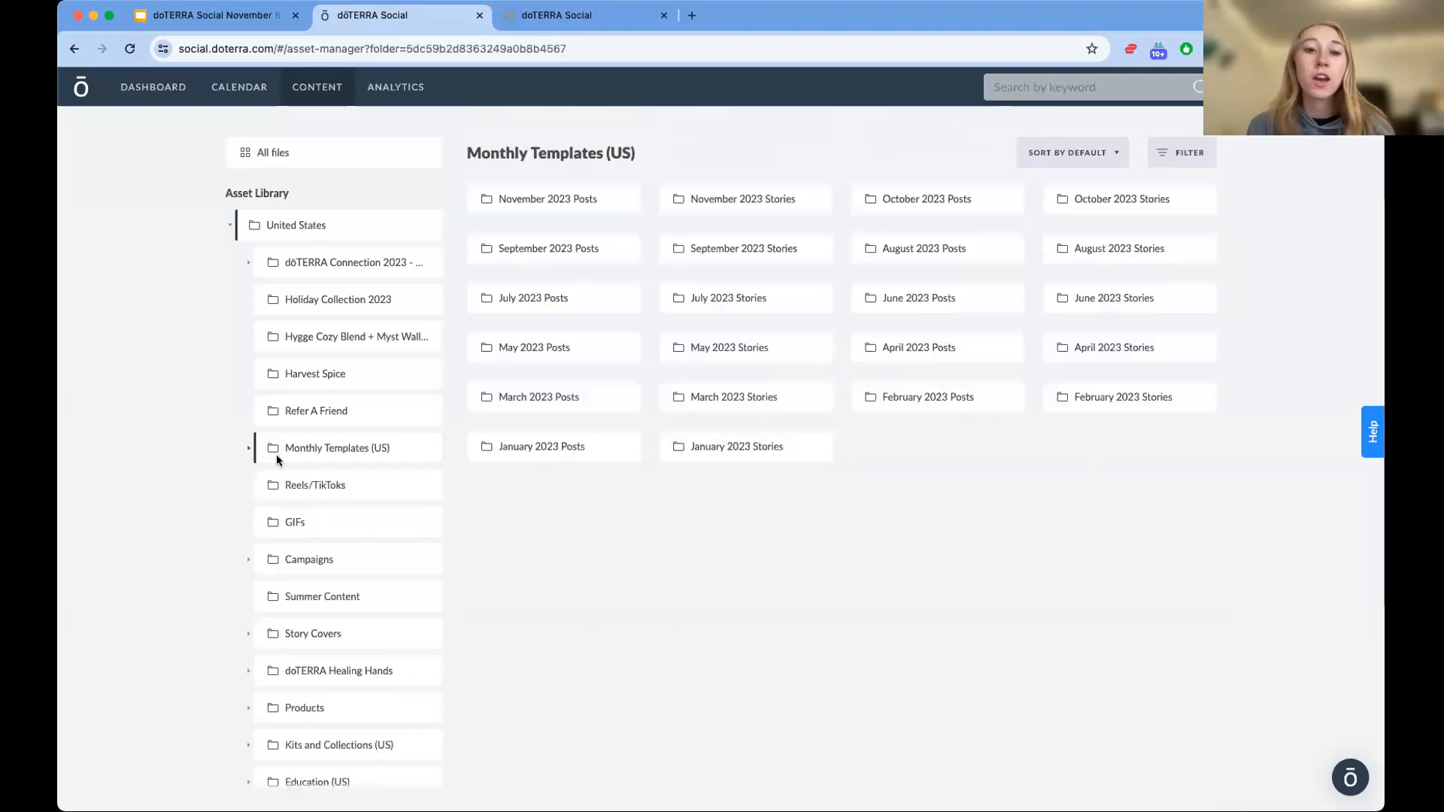
pyautogui.click(337, 490)
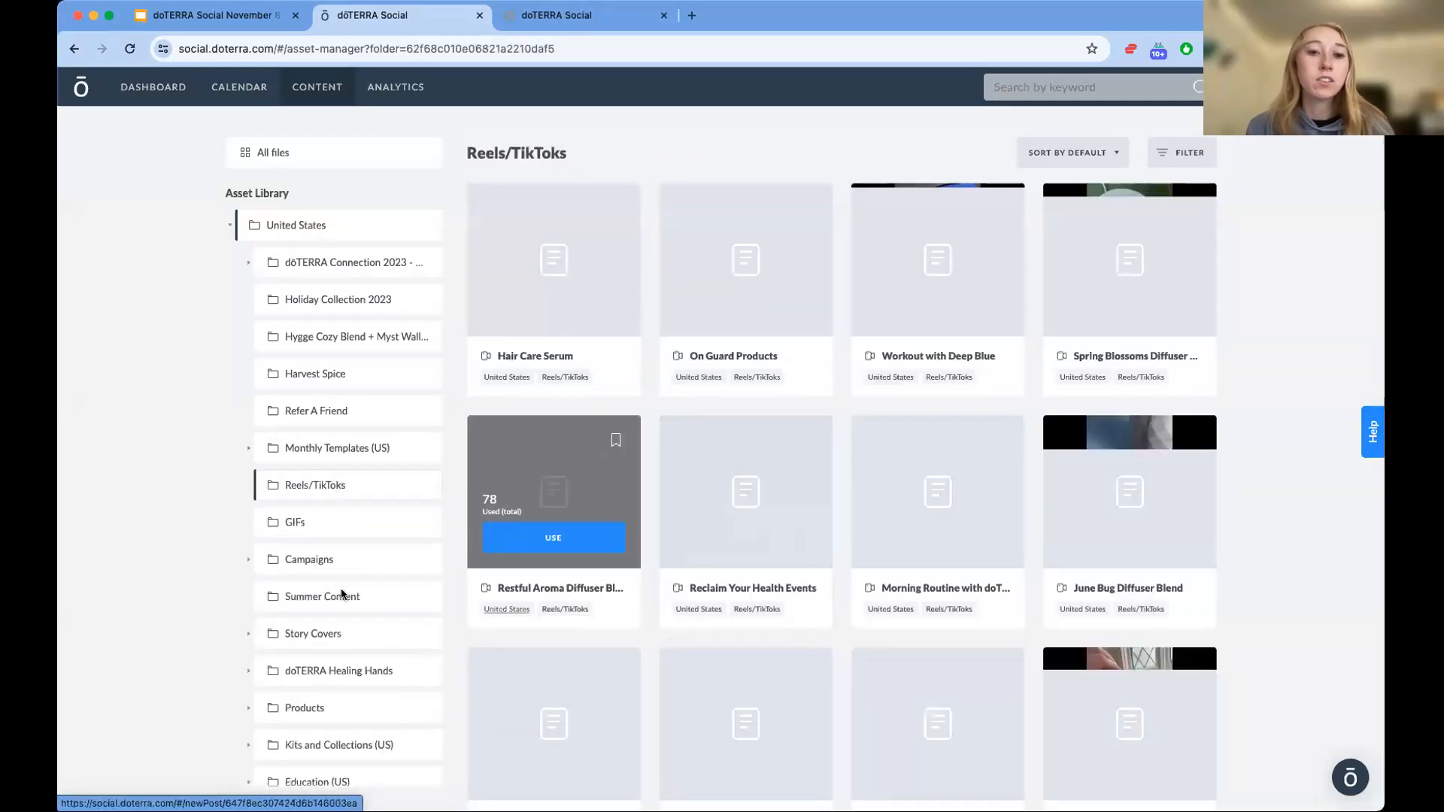
pyautogui.scroll(-5, 361, 587)
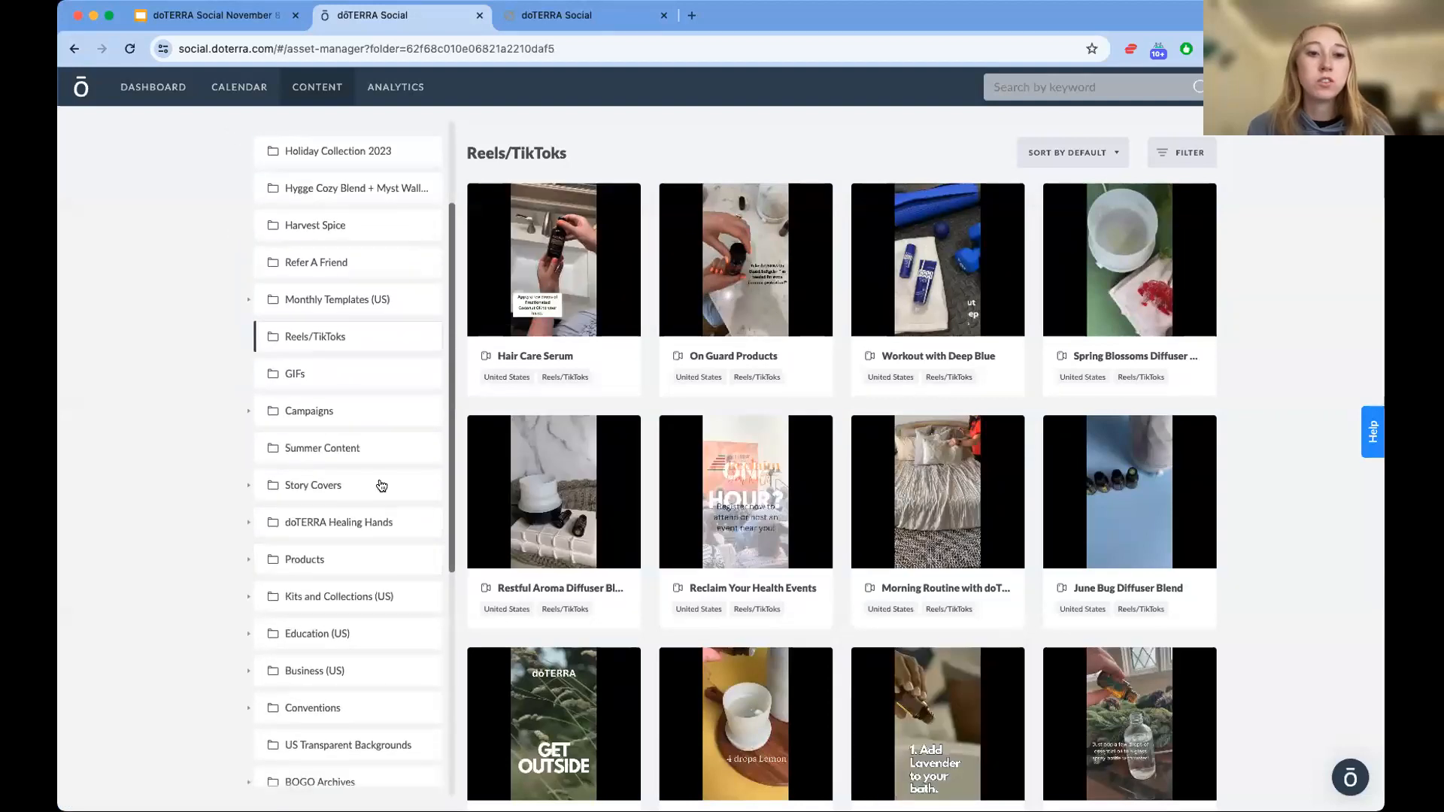
pyautogui.scroll(-3, 386, 539)
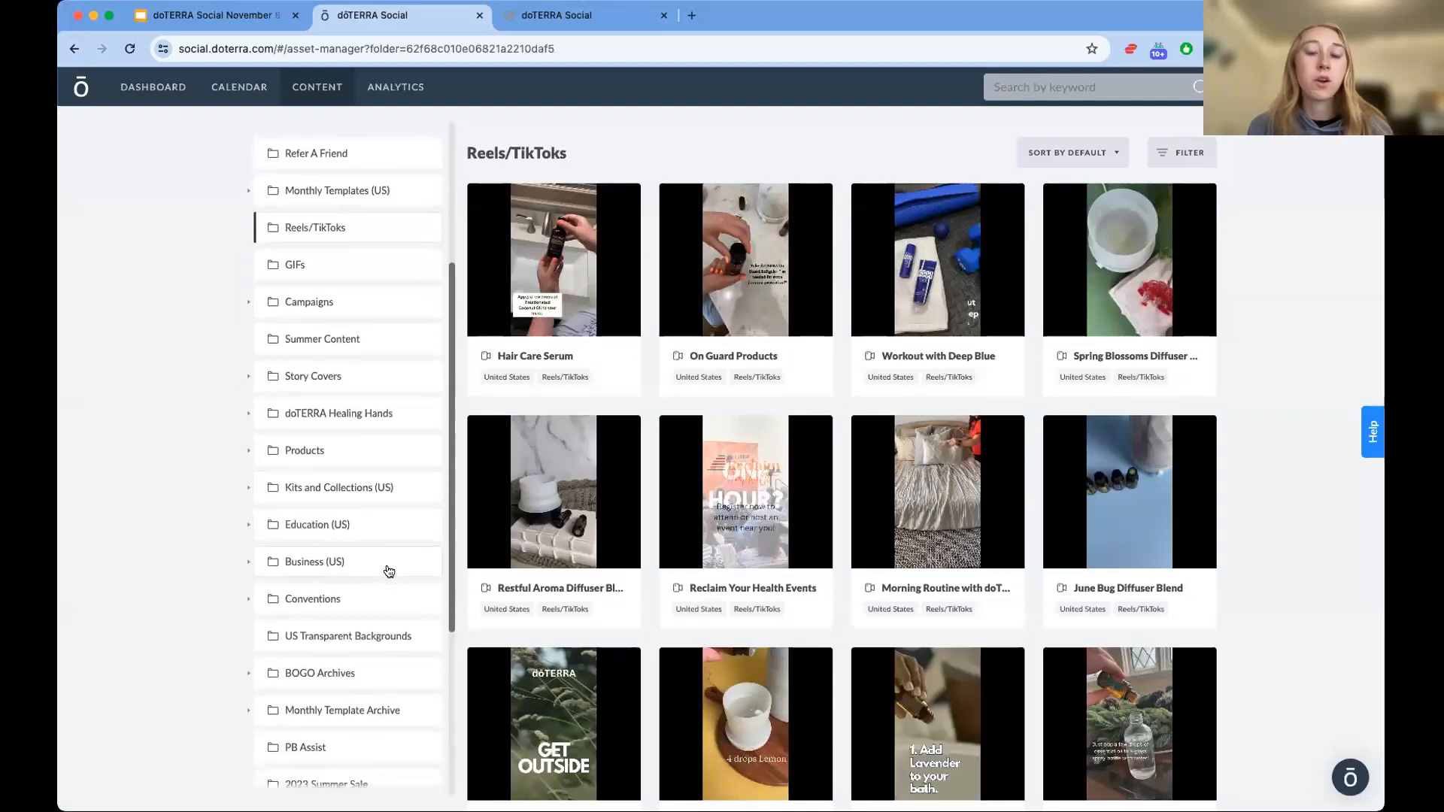
pyautogui.scroll(5, 379, 511)
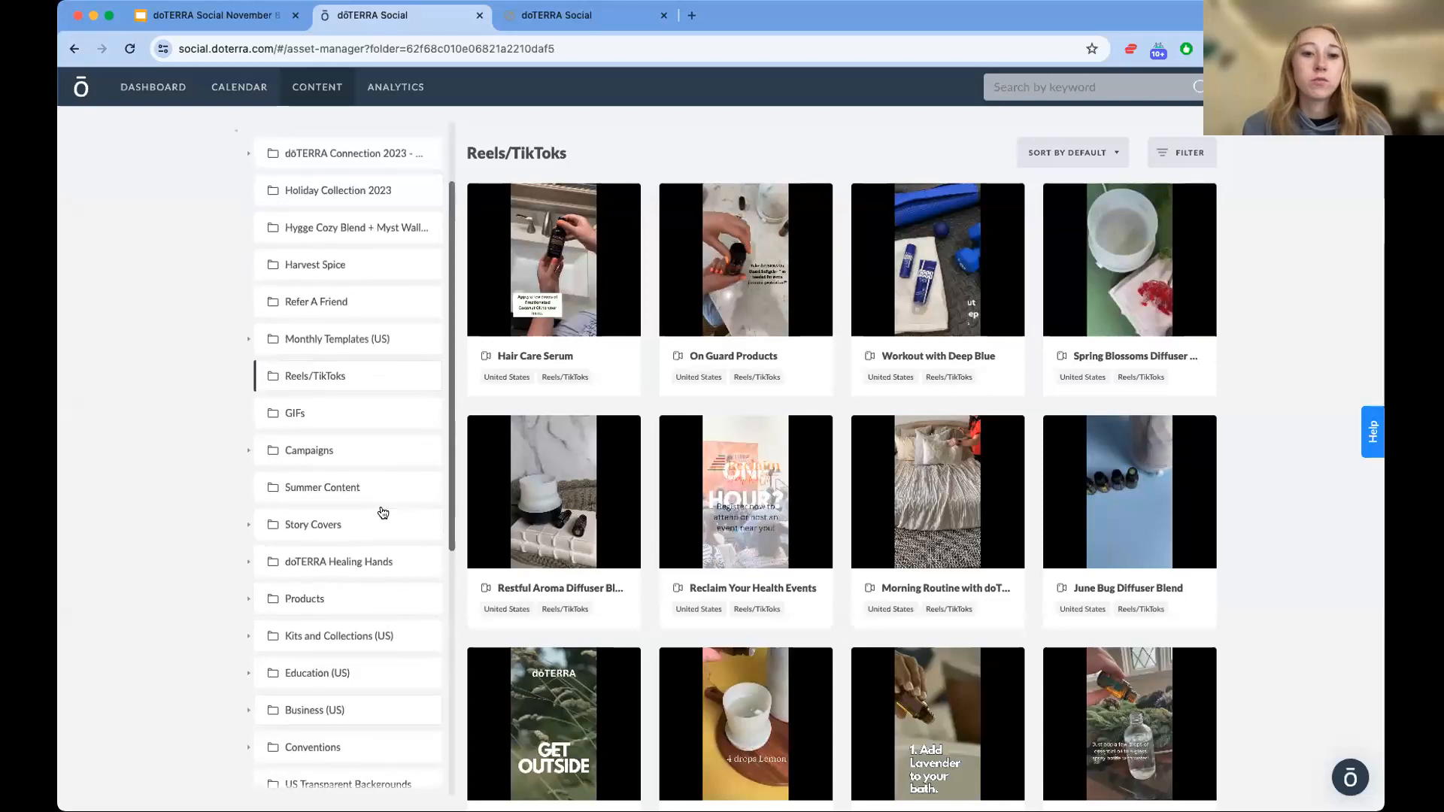
pyautogui.scroll(2, 383, 513)
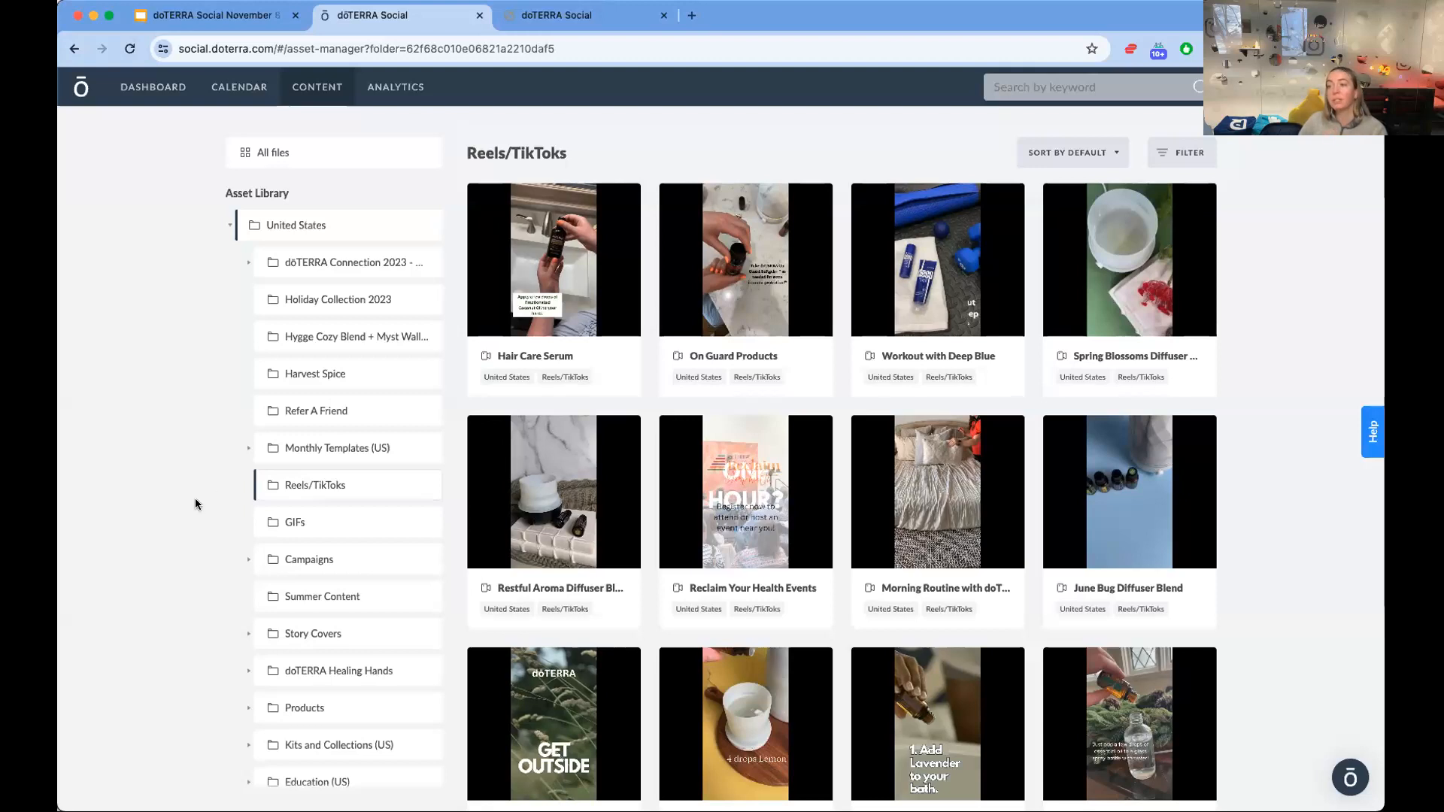
# - Expand the Story Covers folder under United States and browse the cover images in its Earthy subfolder
pyautogui.scroll(-2, 272, 477)
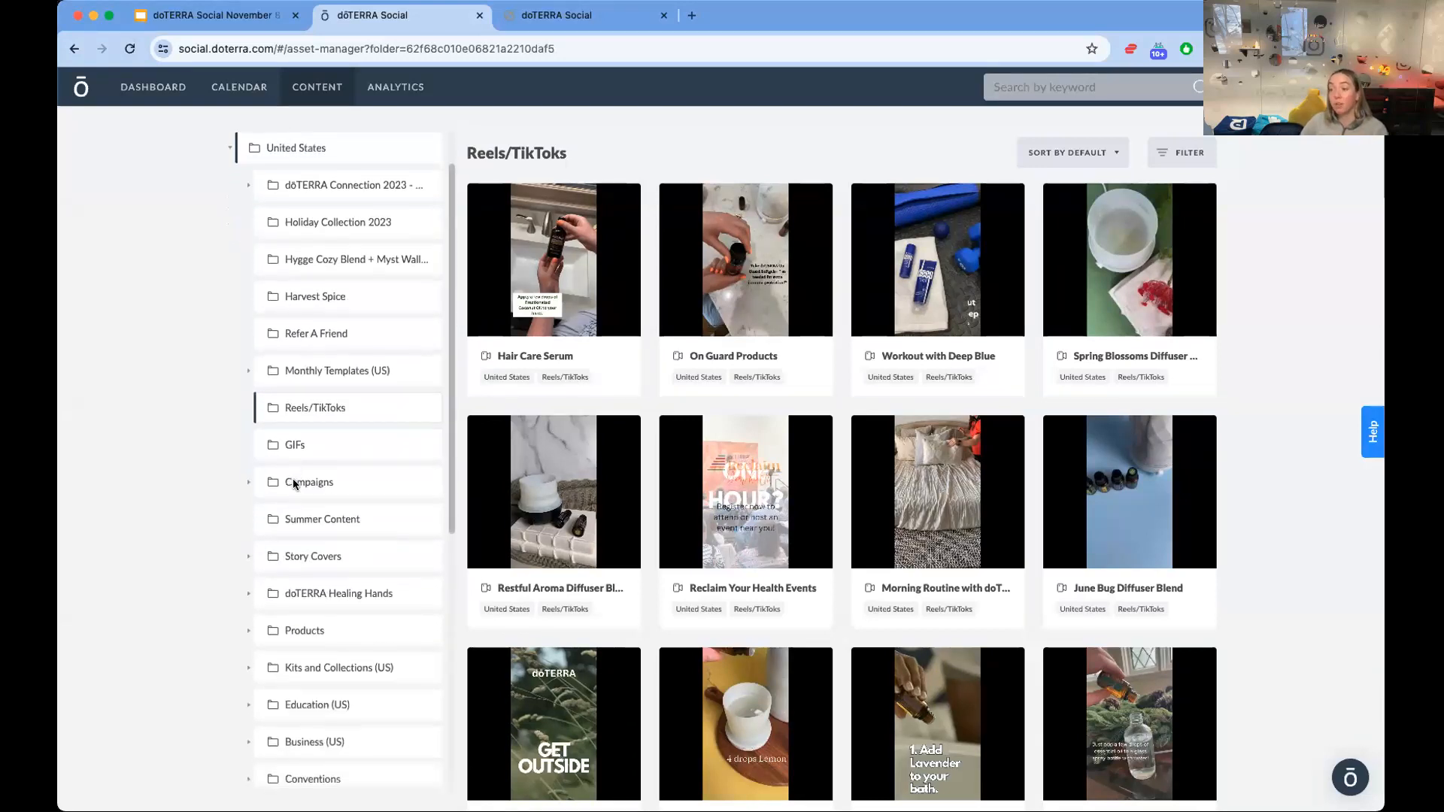
pyautogui.scroll(-2, 323, 308)
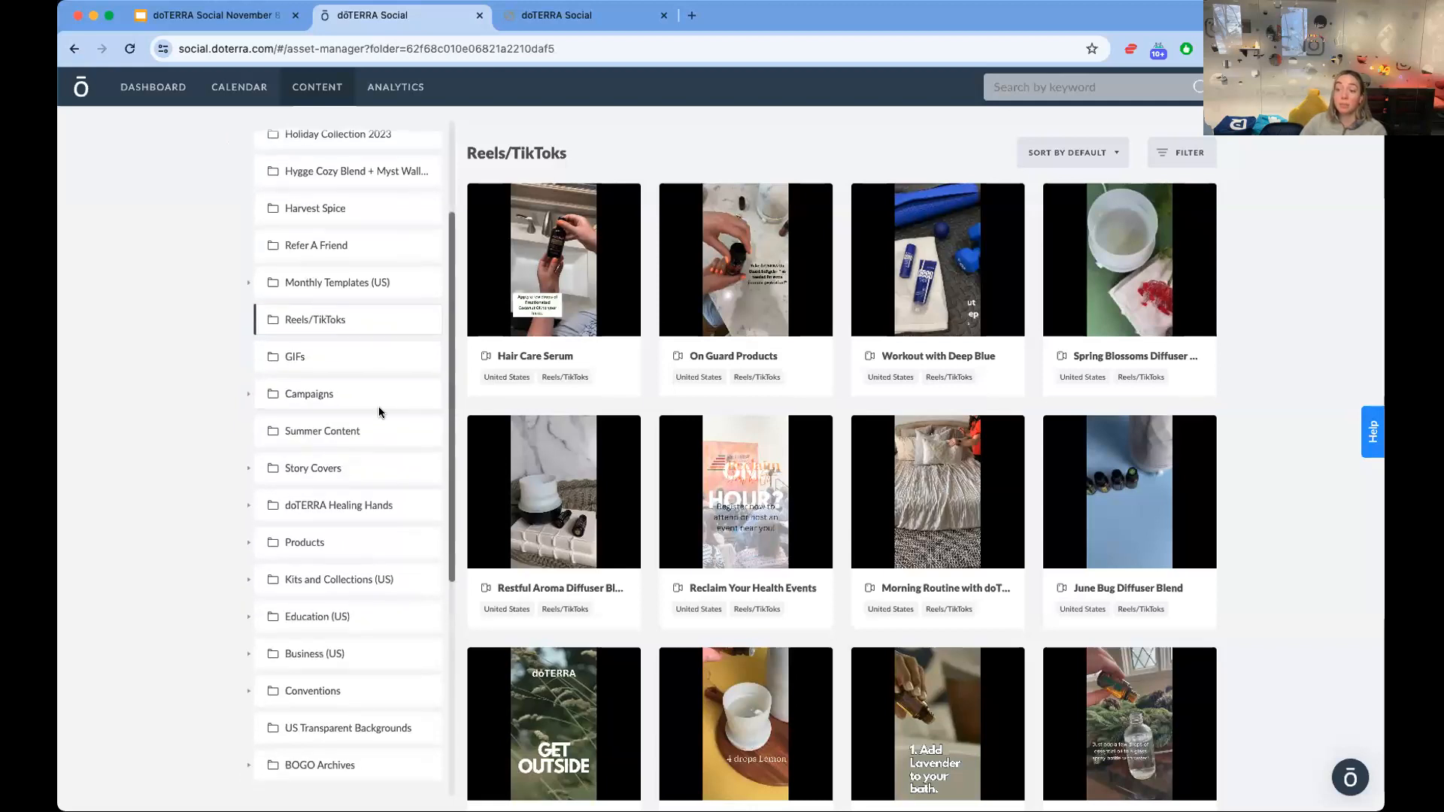
pyautogui.scroll(-2, 377, 406)
pyautogui.click(248, 401)
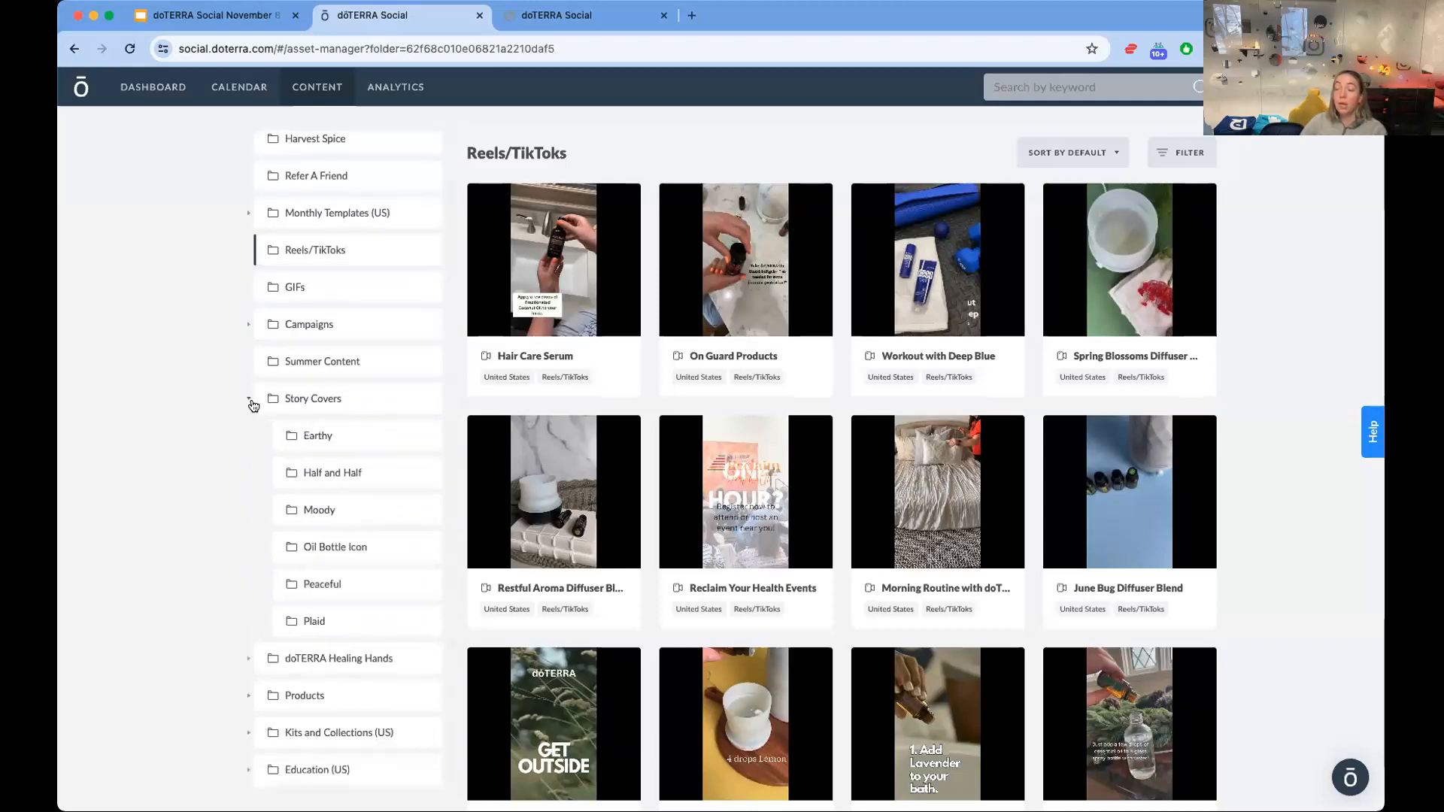
pyautogui.click(319, 435)
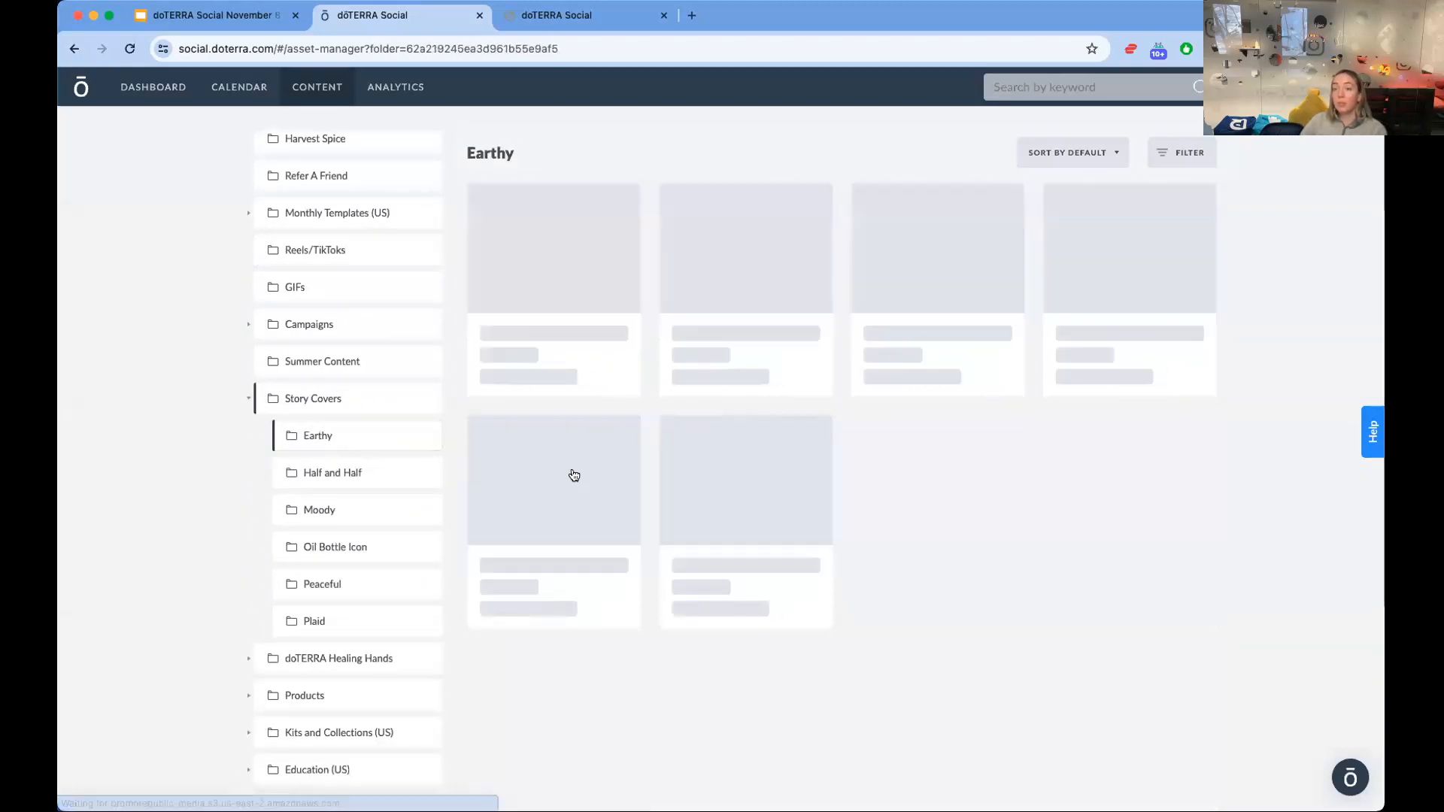
pyautogui.scroll(-1, 865, 652)
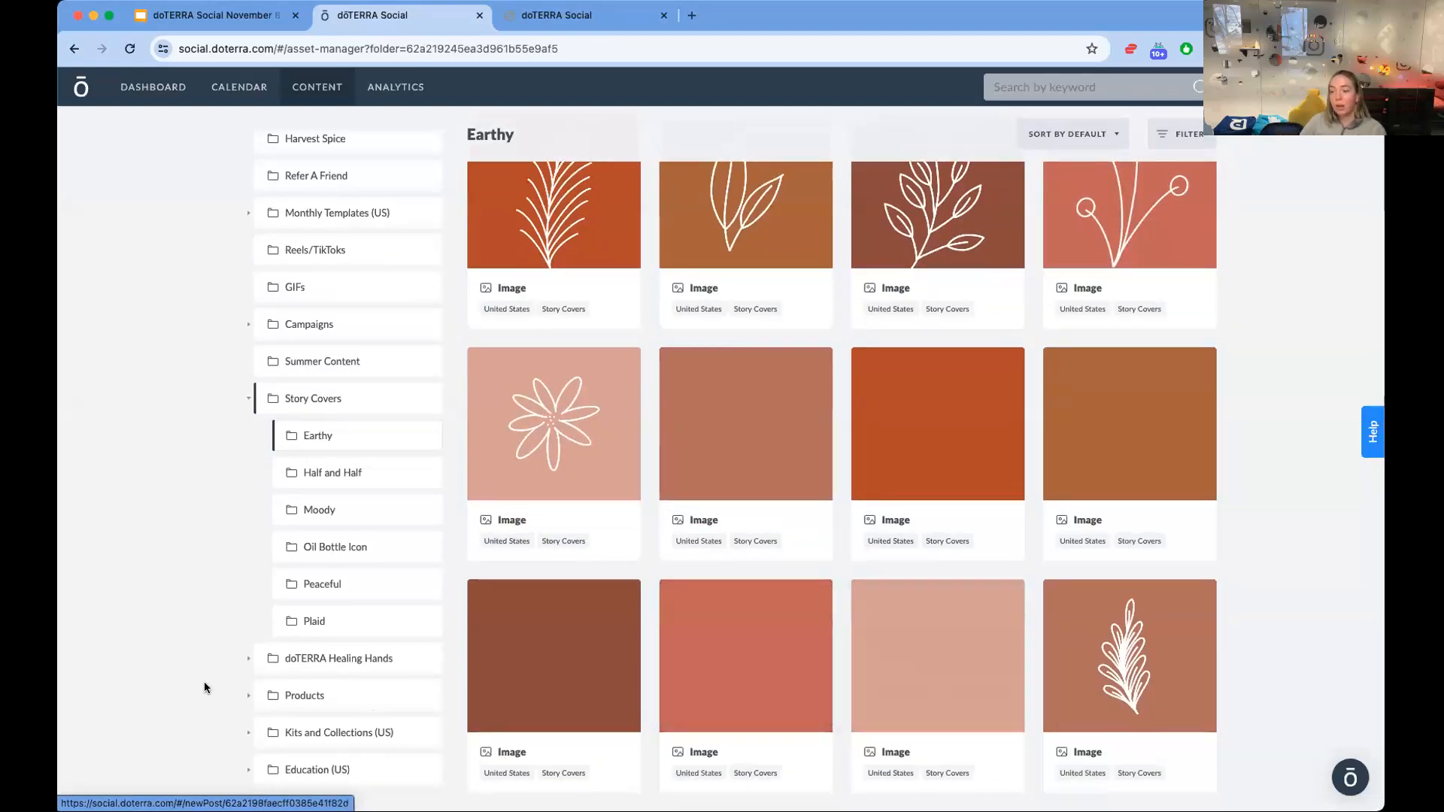
# - Open the US Recipes/DIY's folder under Products and browse its recipe and DIY posts
pyautogui.click(335, 681)
pyautogui.scroll(-5, 336, 681)
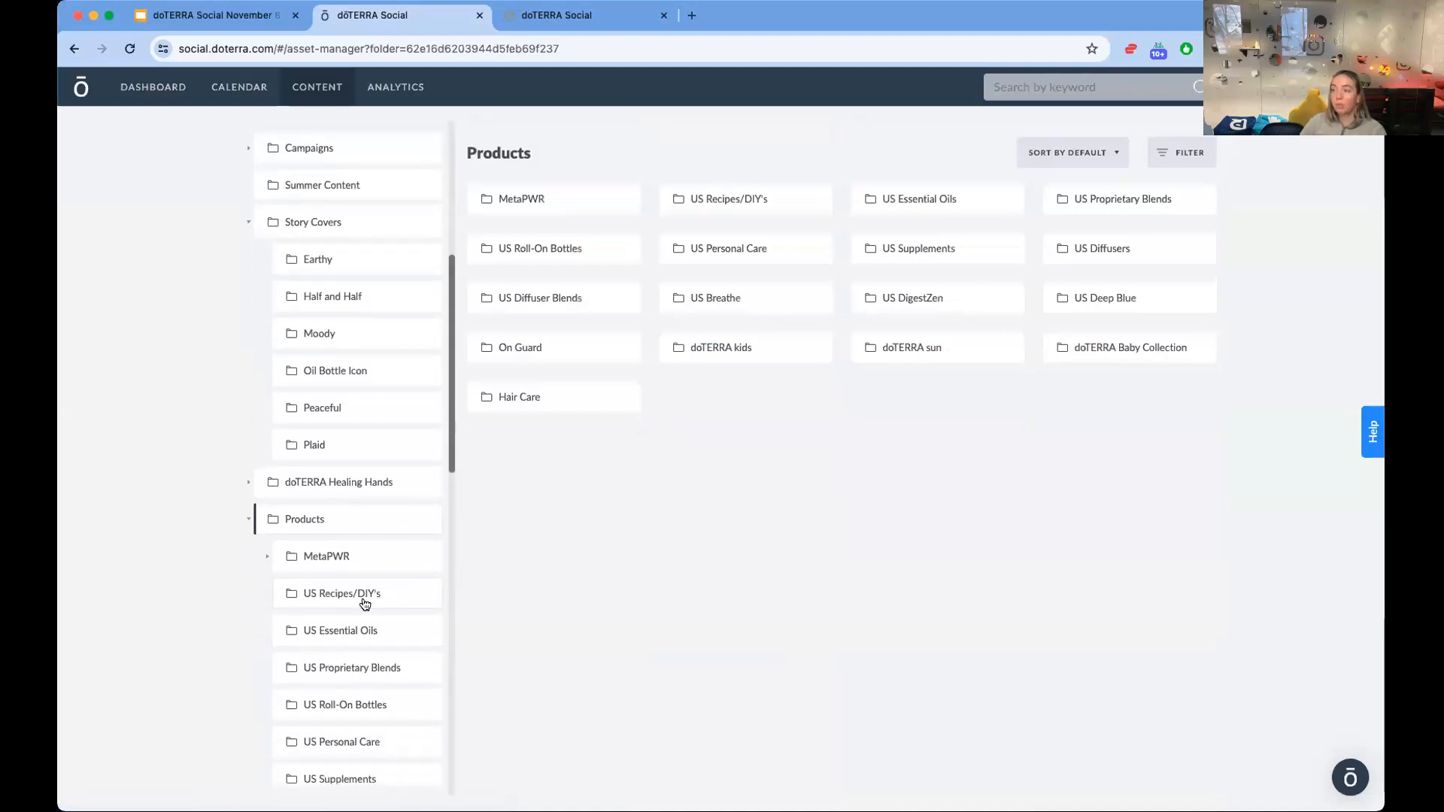
pyautogui.scroll(-3, 367, 615)
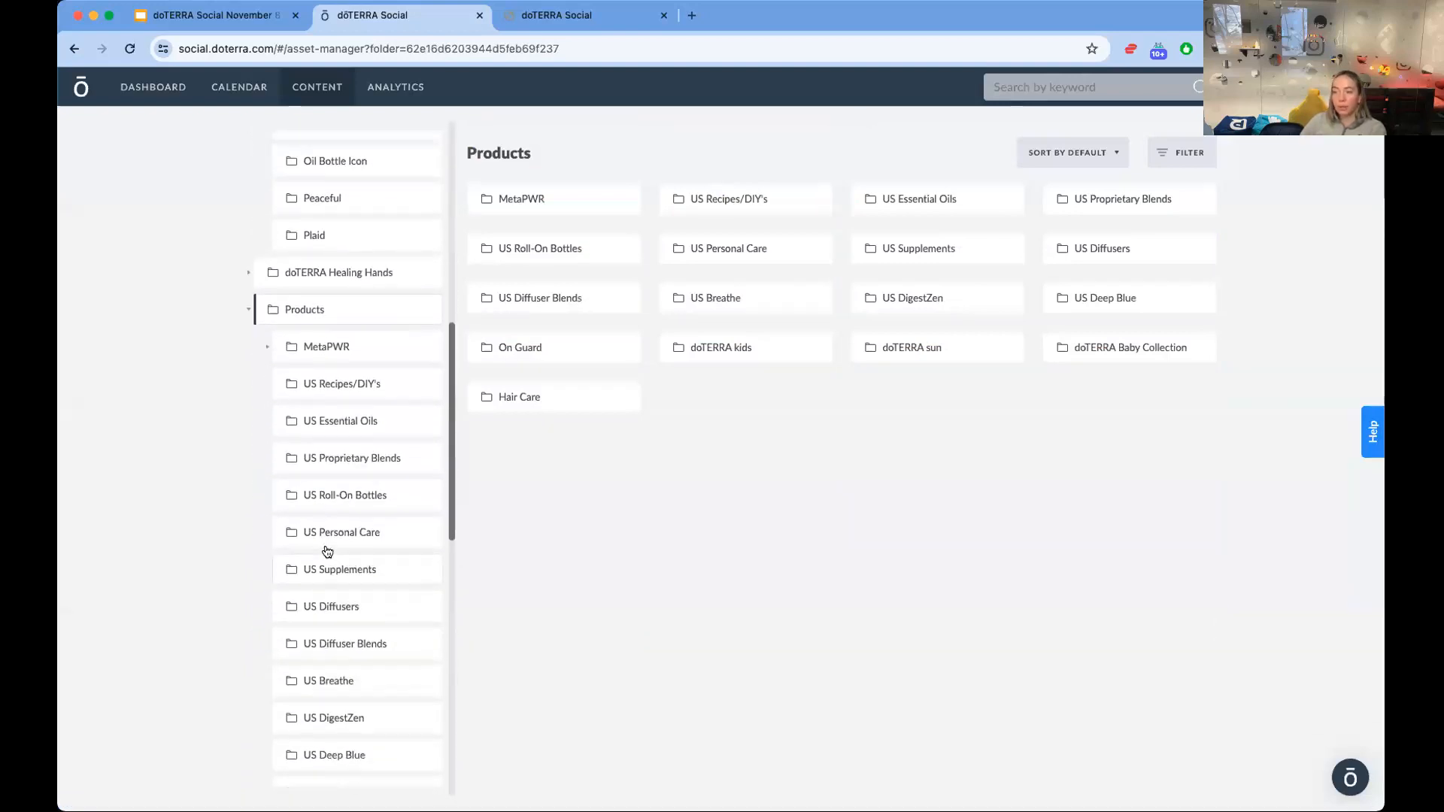
pyautogui.click(323, 371)
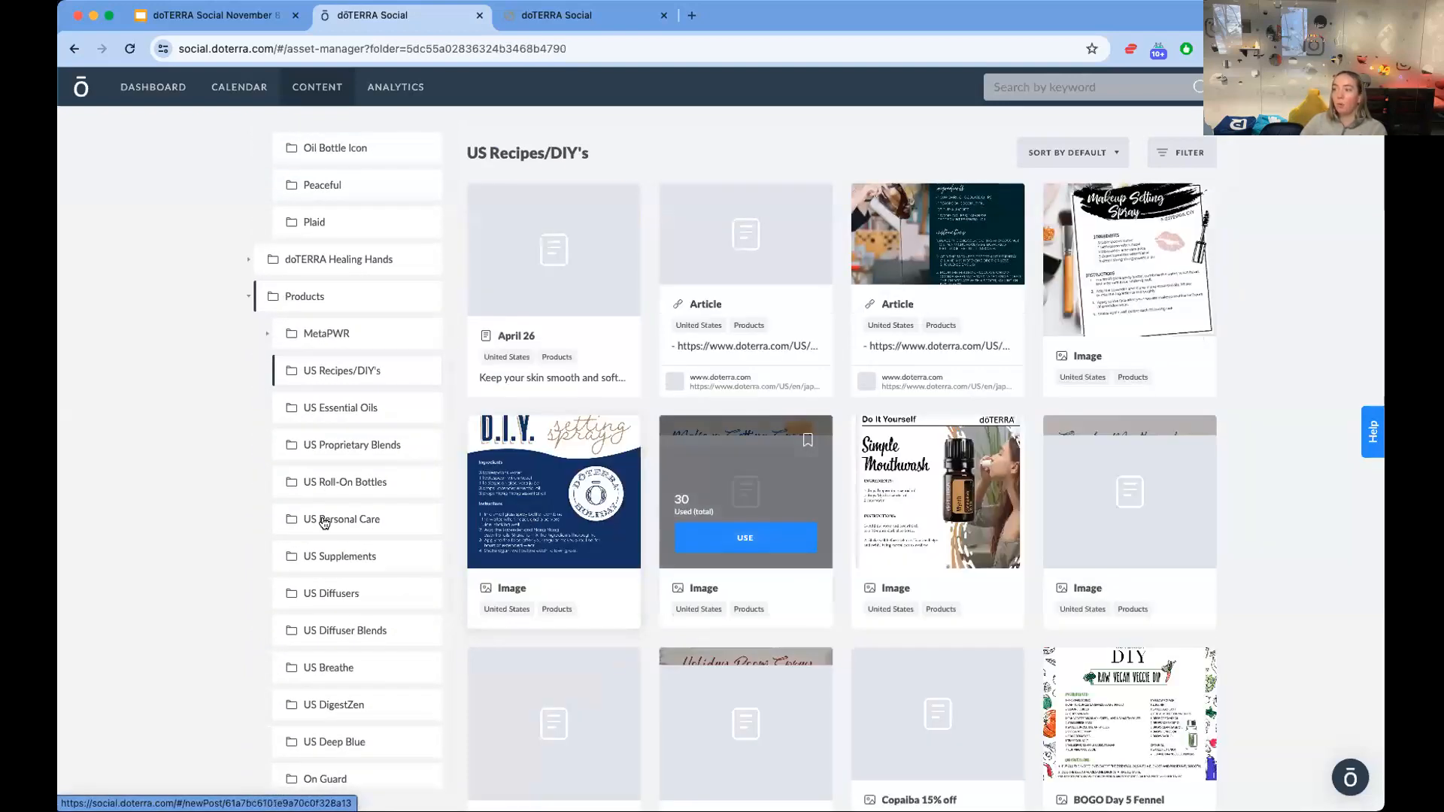
pyautogui.scroll(-3, 454, 338)
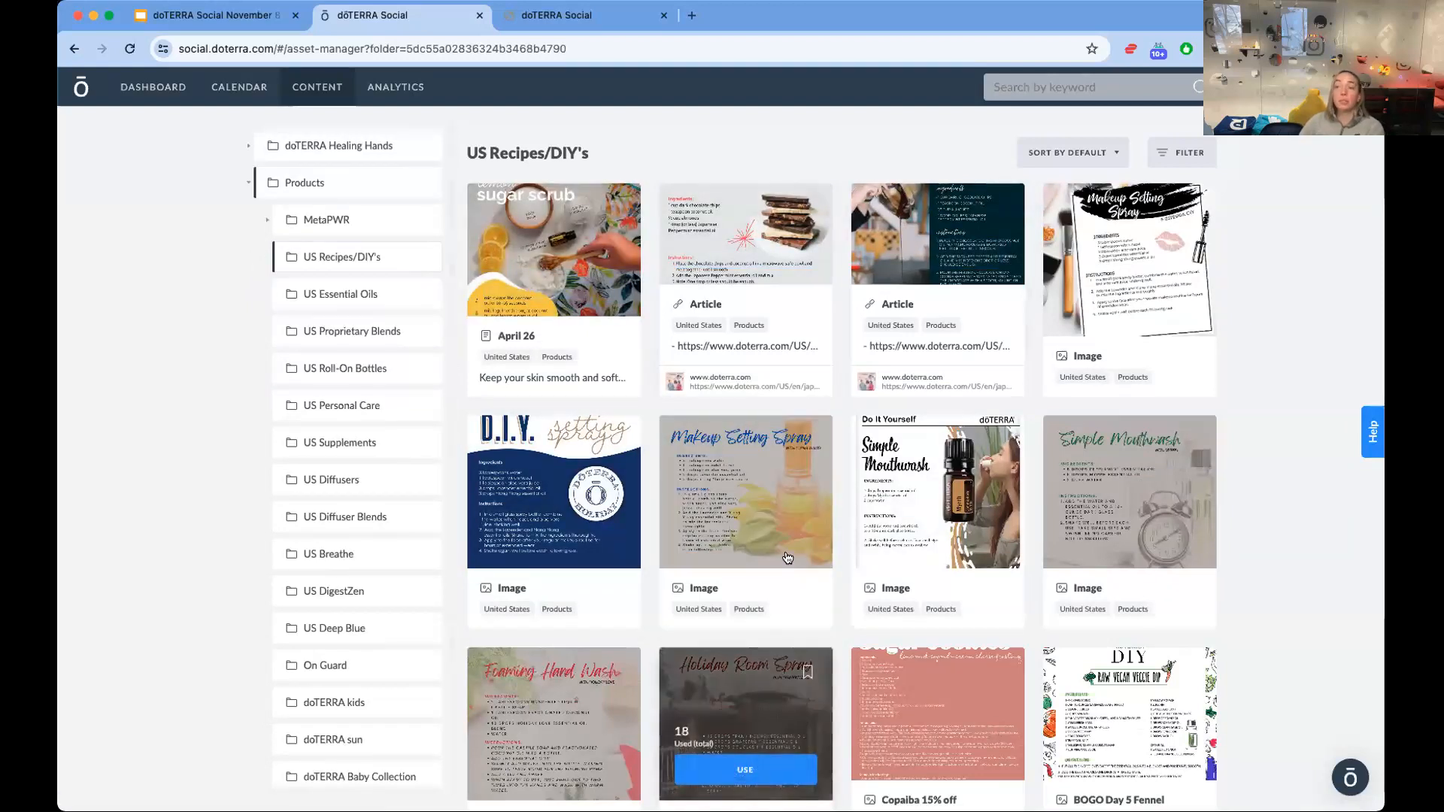
pyautogui.scroll(-4, 786, 556)
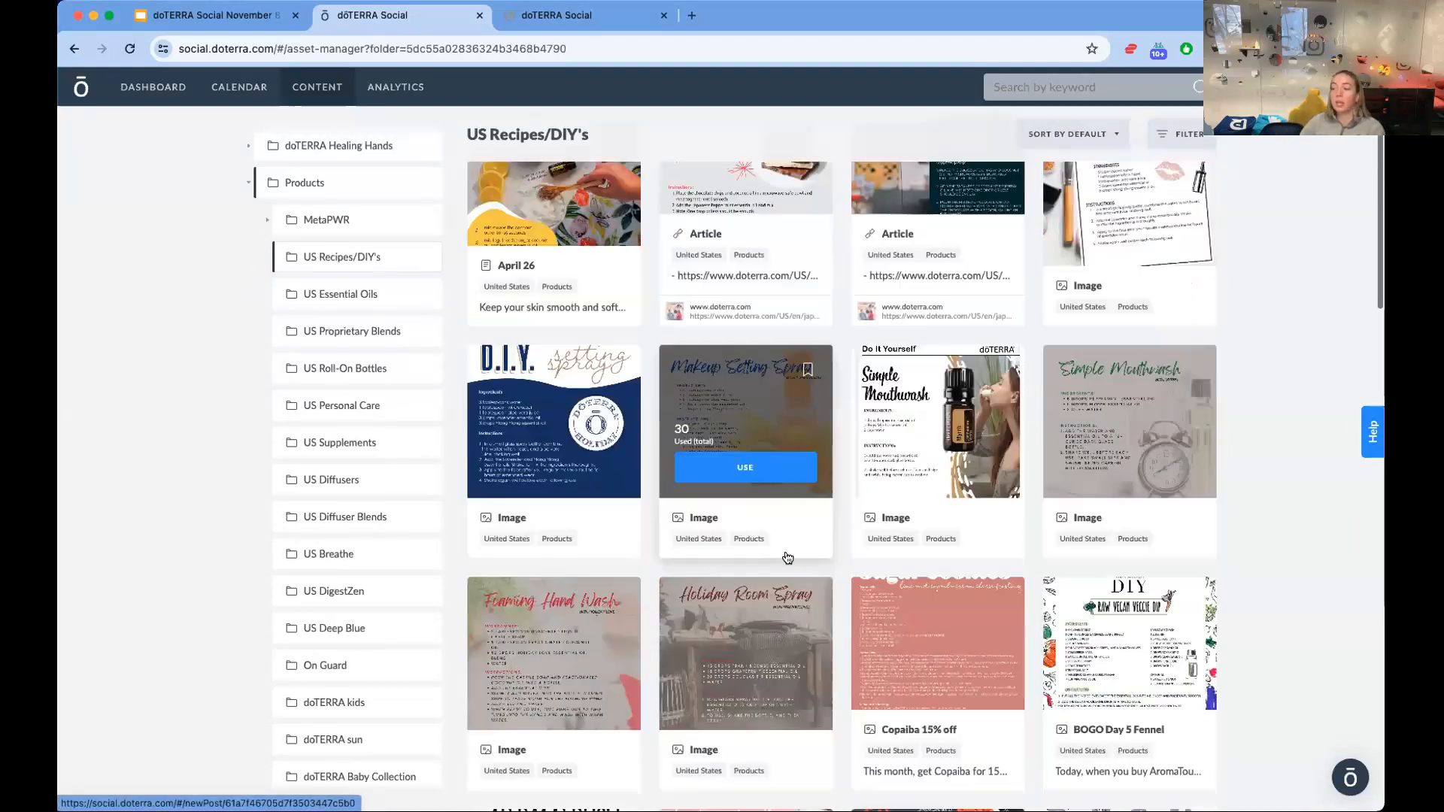
pyautogui.scroll(-5, 300, 509)
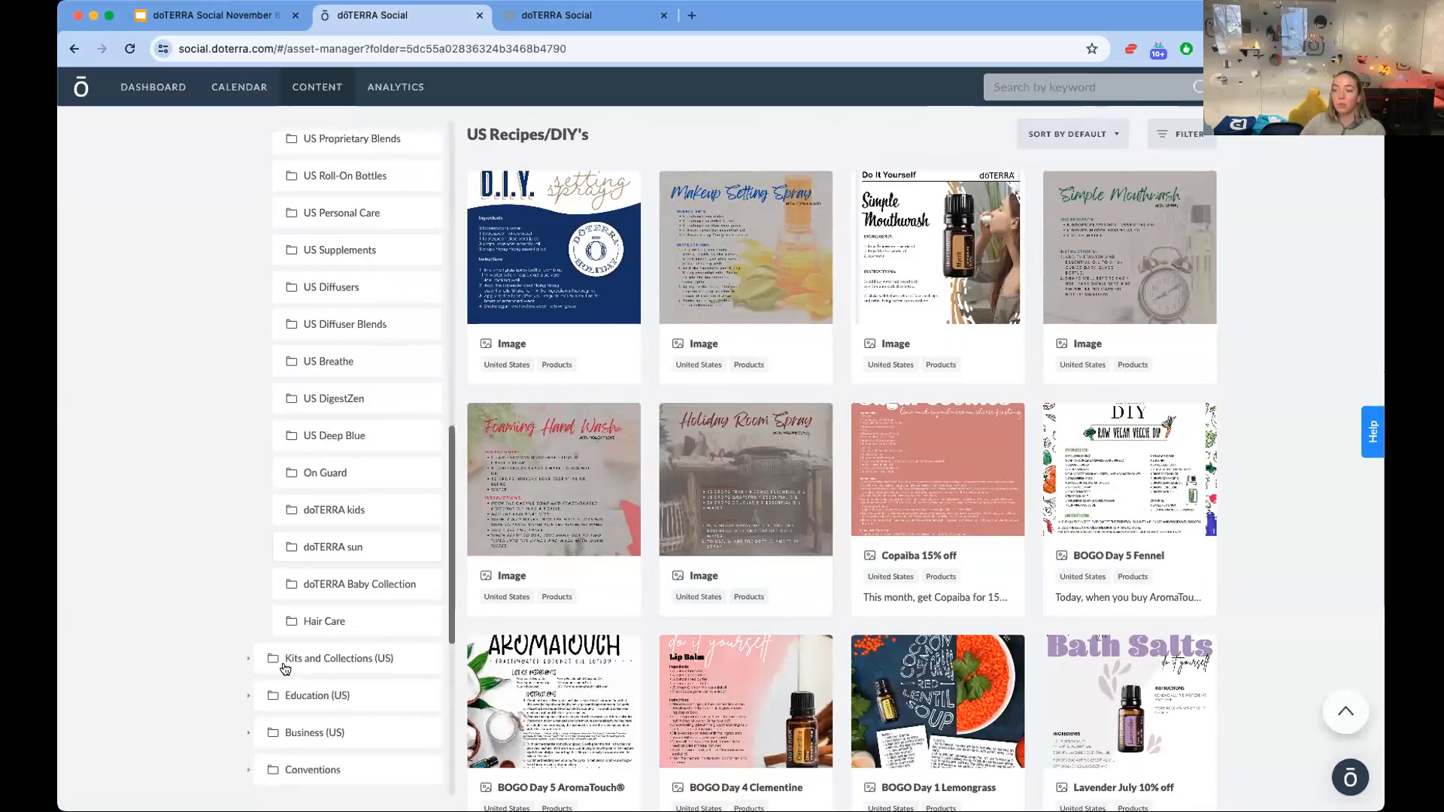
# - View the Quick Product Tips folder under Education (US) and the library folders listed below it
pyautogui.click(369, 670)
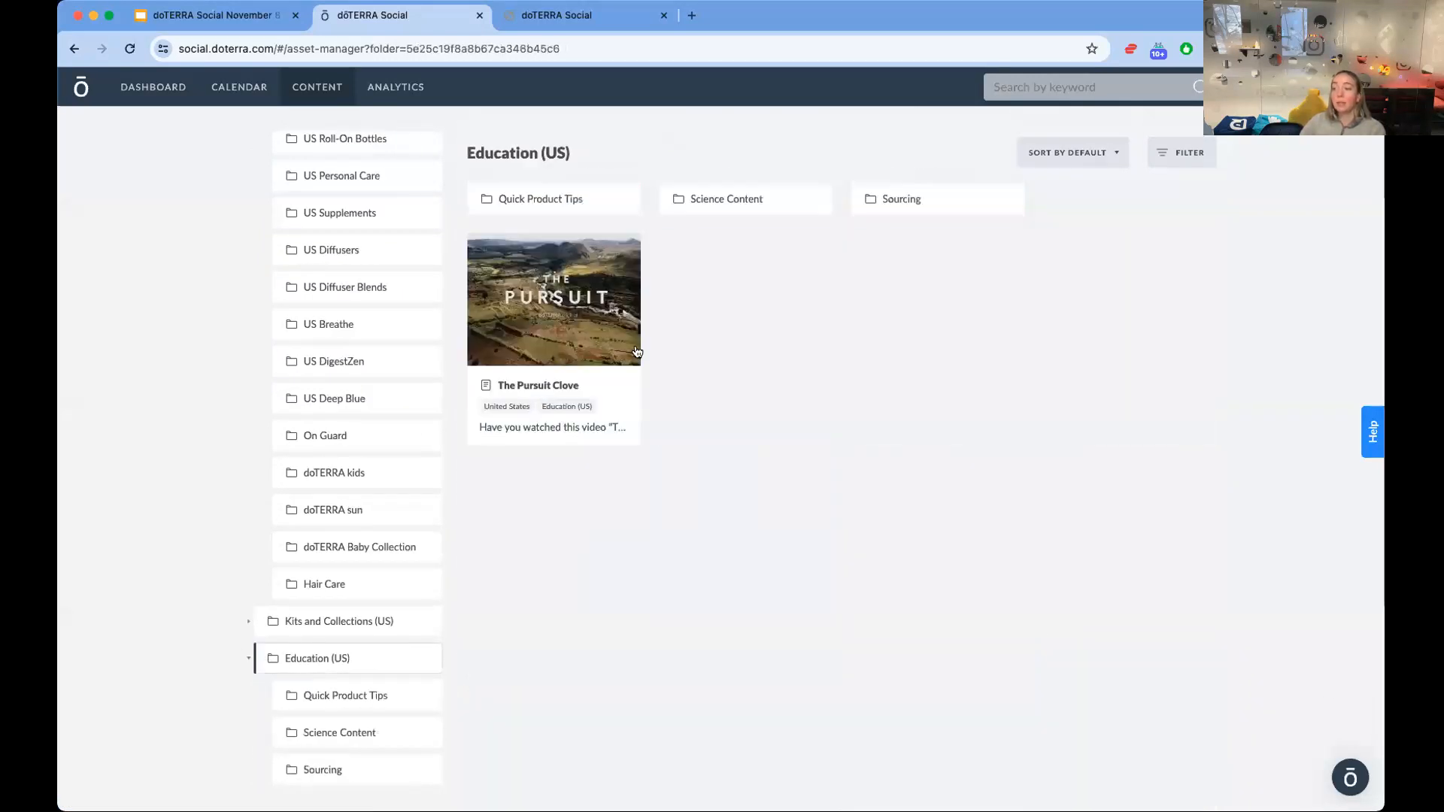
pyautogui.click(557, 201)
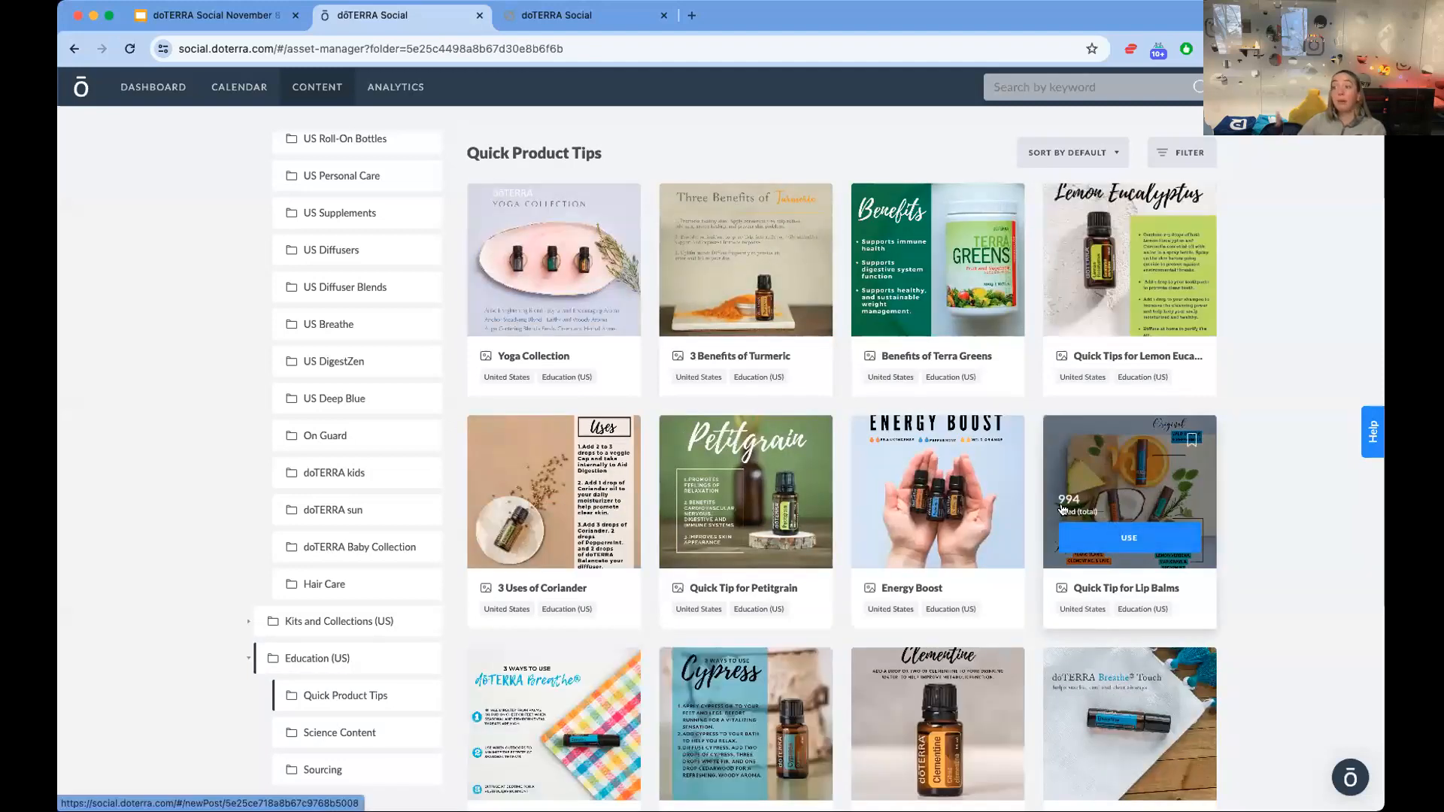
pyautogui.scroll(-5, 391, 660)
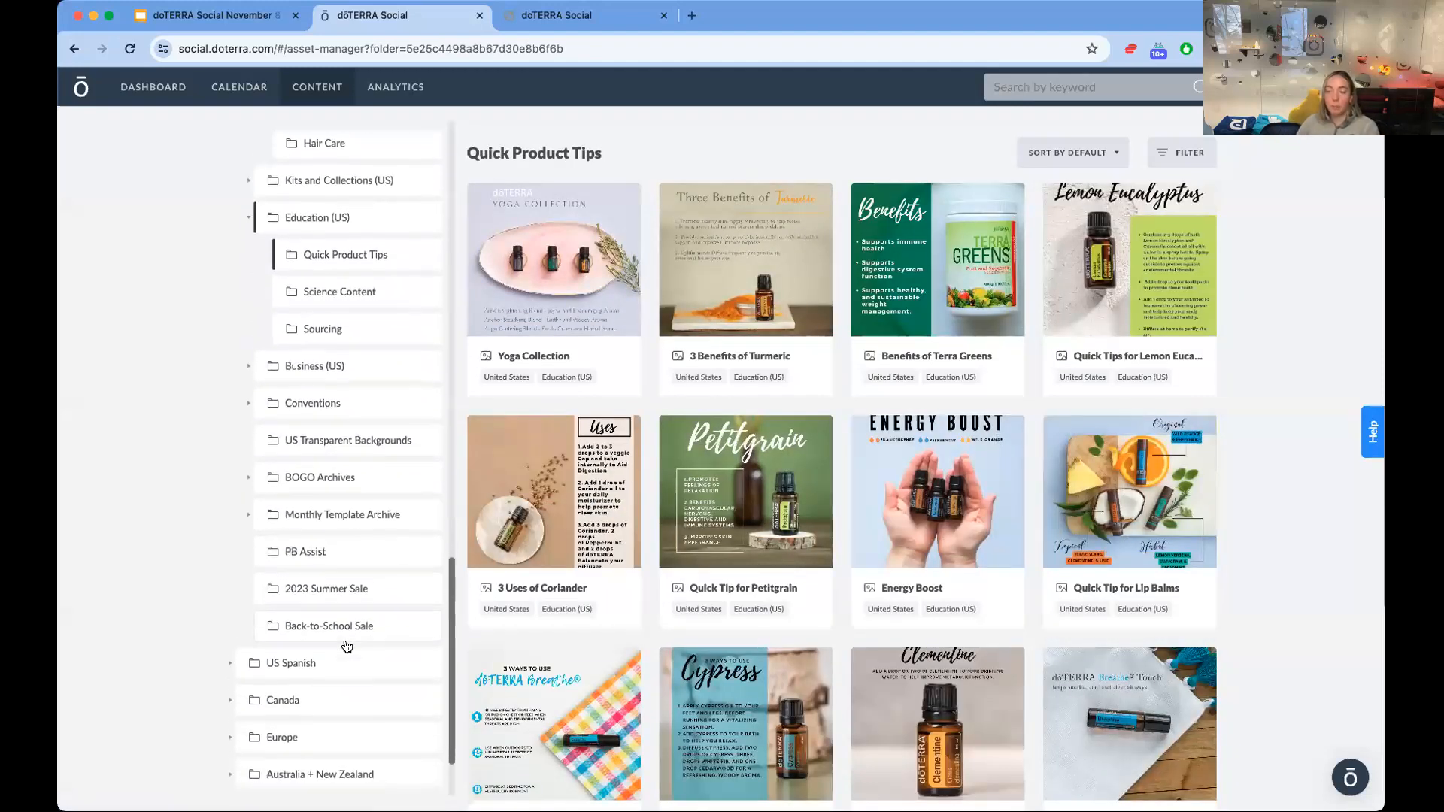
# - Open the November 2023 Posts folder in Monthly Templates (US) and start a post from the "They're Back!" bath bar template, number 19
pyautogui.scroll(1, 347, 647)
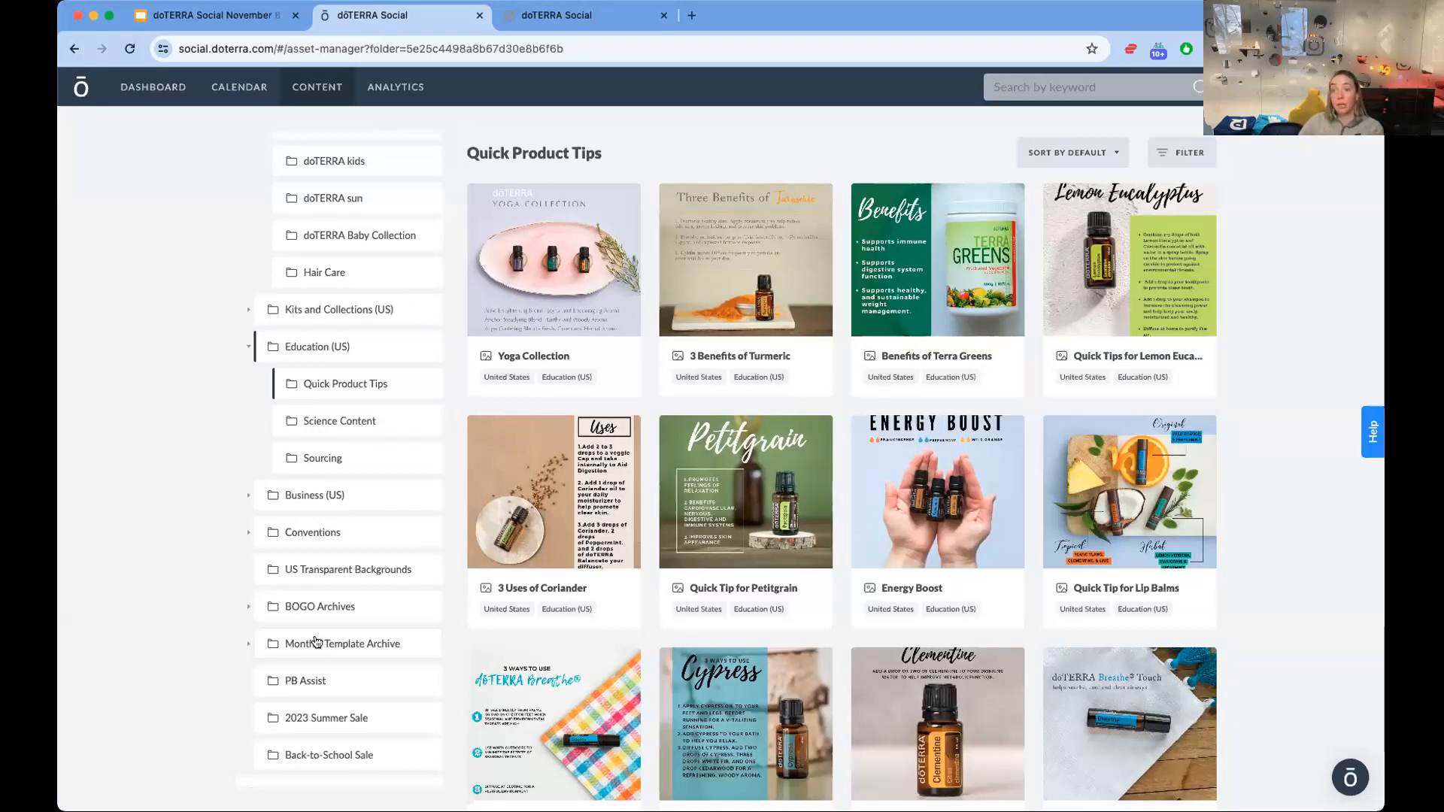
pyautogui.scroll(5, 321, 609)
pyautogui.scroll(15, 320, 613)
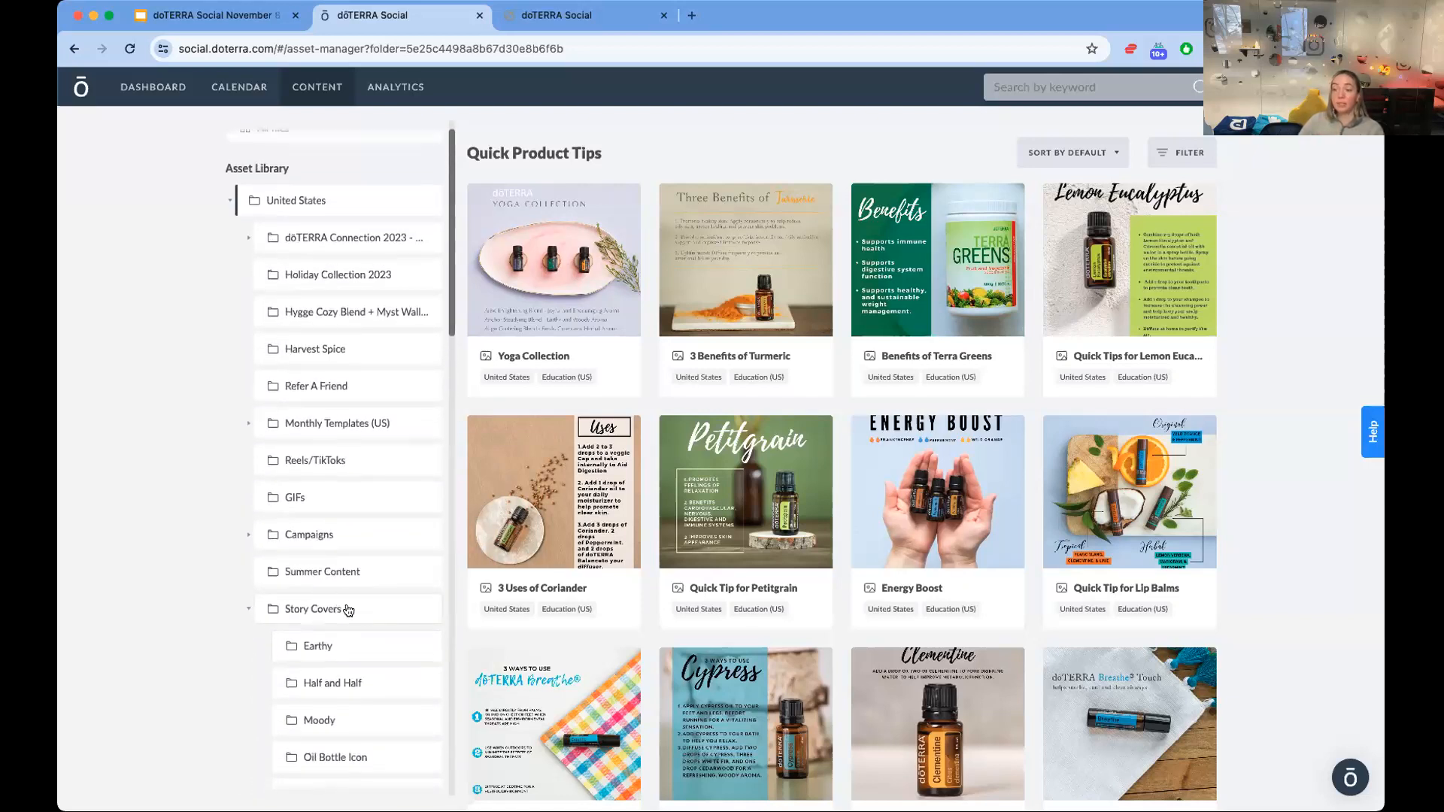
pyautogui.click(279, 426)
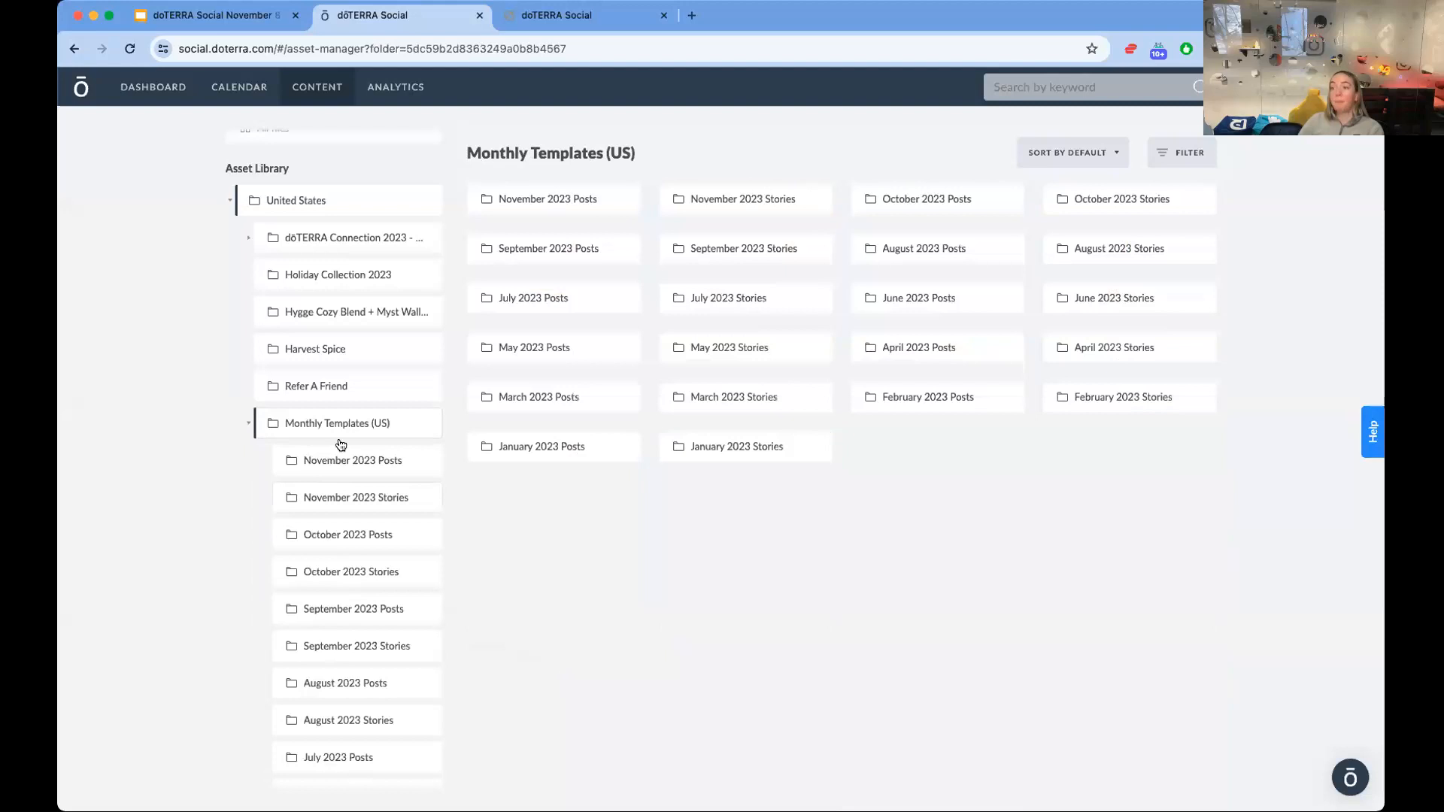
pyautogui.scroll(1, 350, 437)
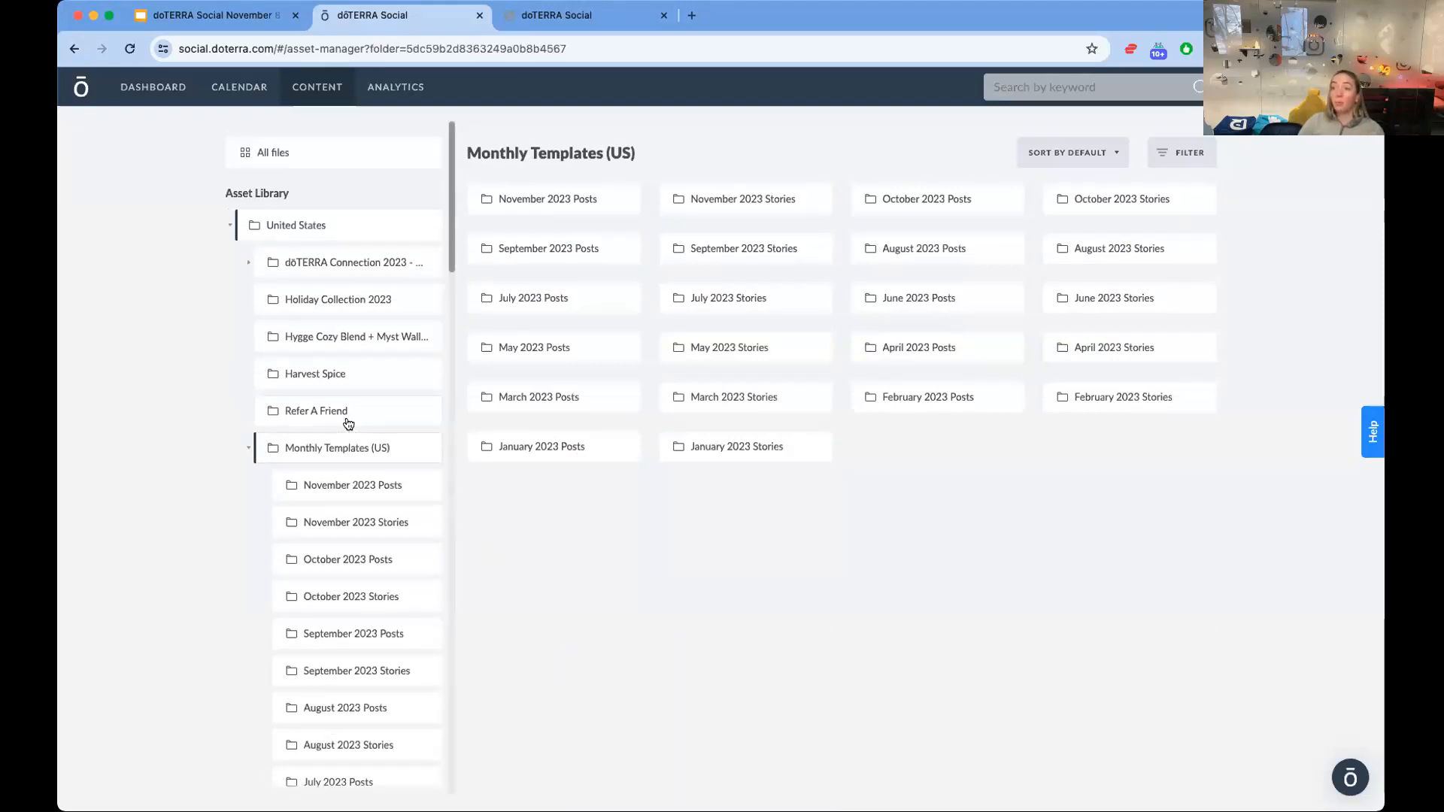
pyautogui.click(353, 488)
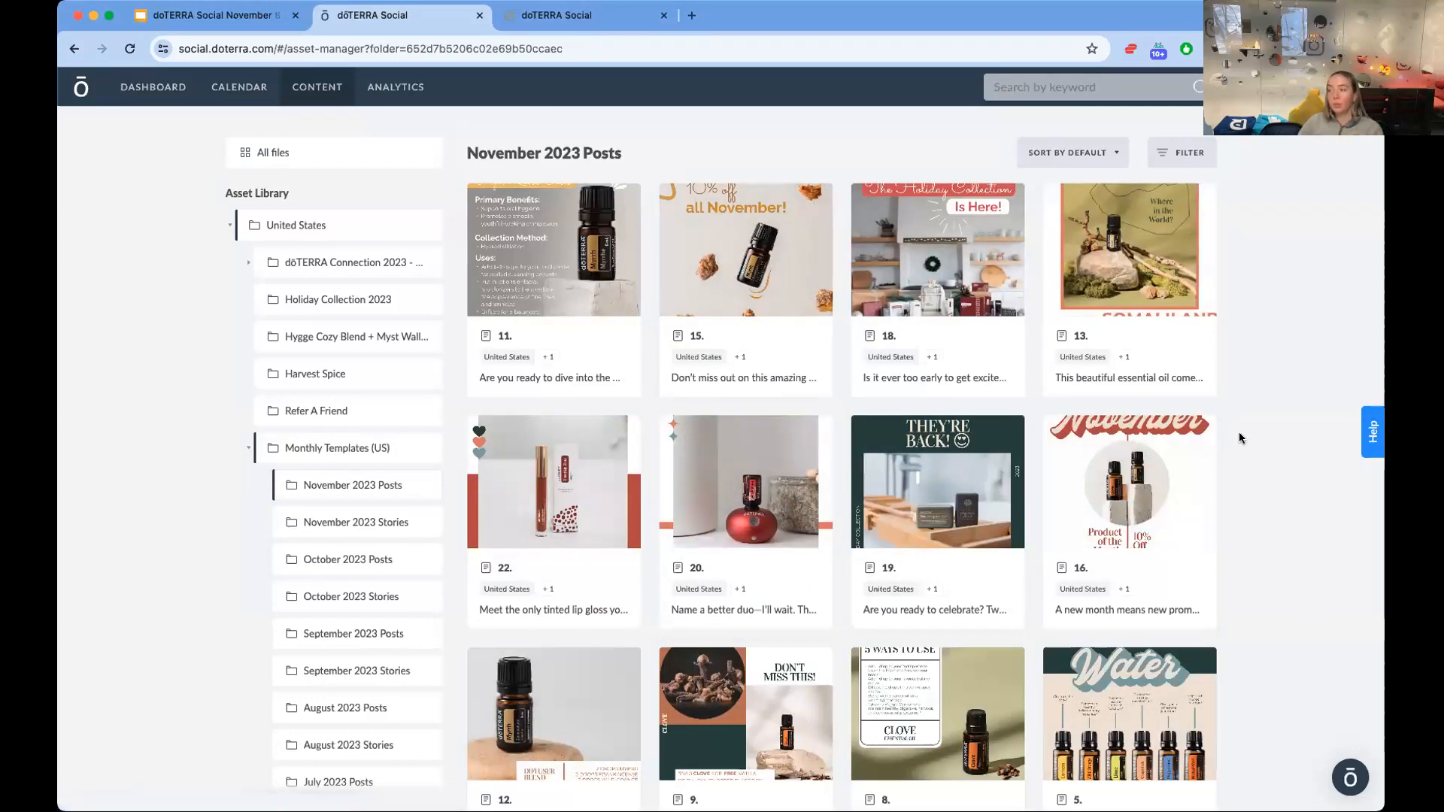
pyautogui.click(904, 525)
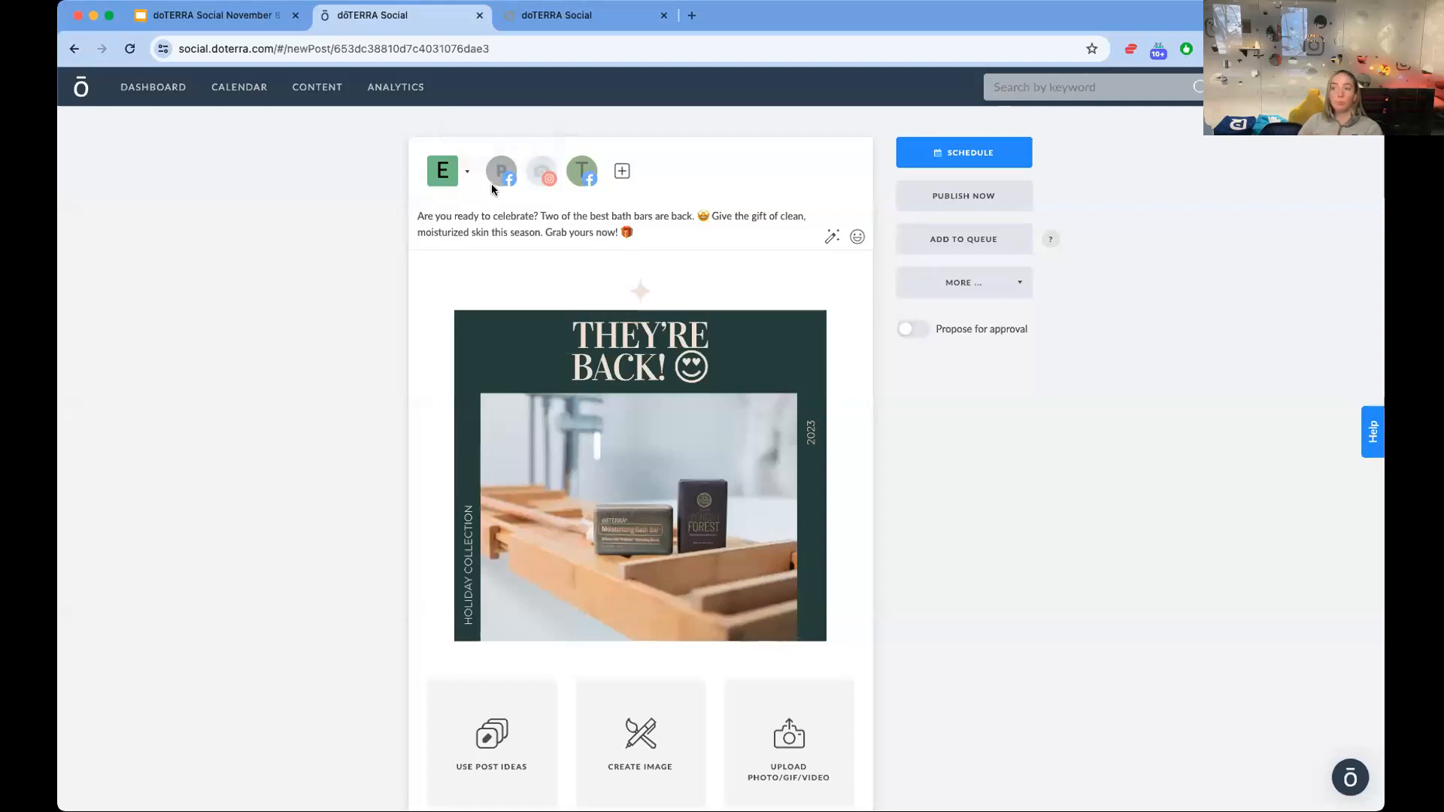
# - Rewrite the bath bar post's caption with the AI writing tool
pyautogui.moveTo(411, 215); pyautogui.dragTo(616, 232)
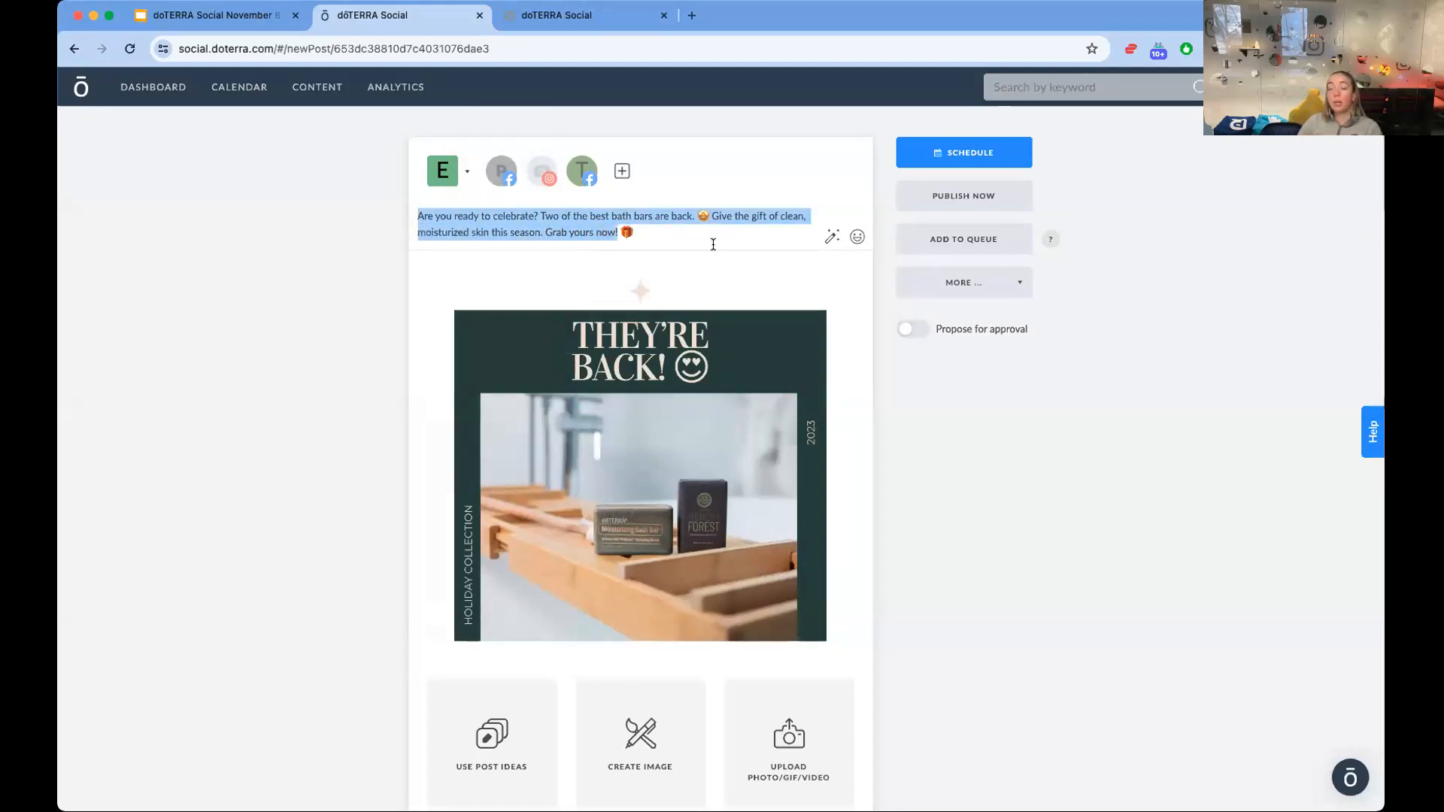
pyautogui.click(832, 237)
pyautogui.click(815, 272)
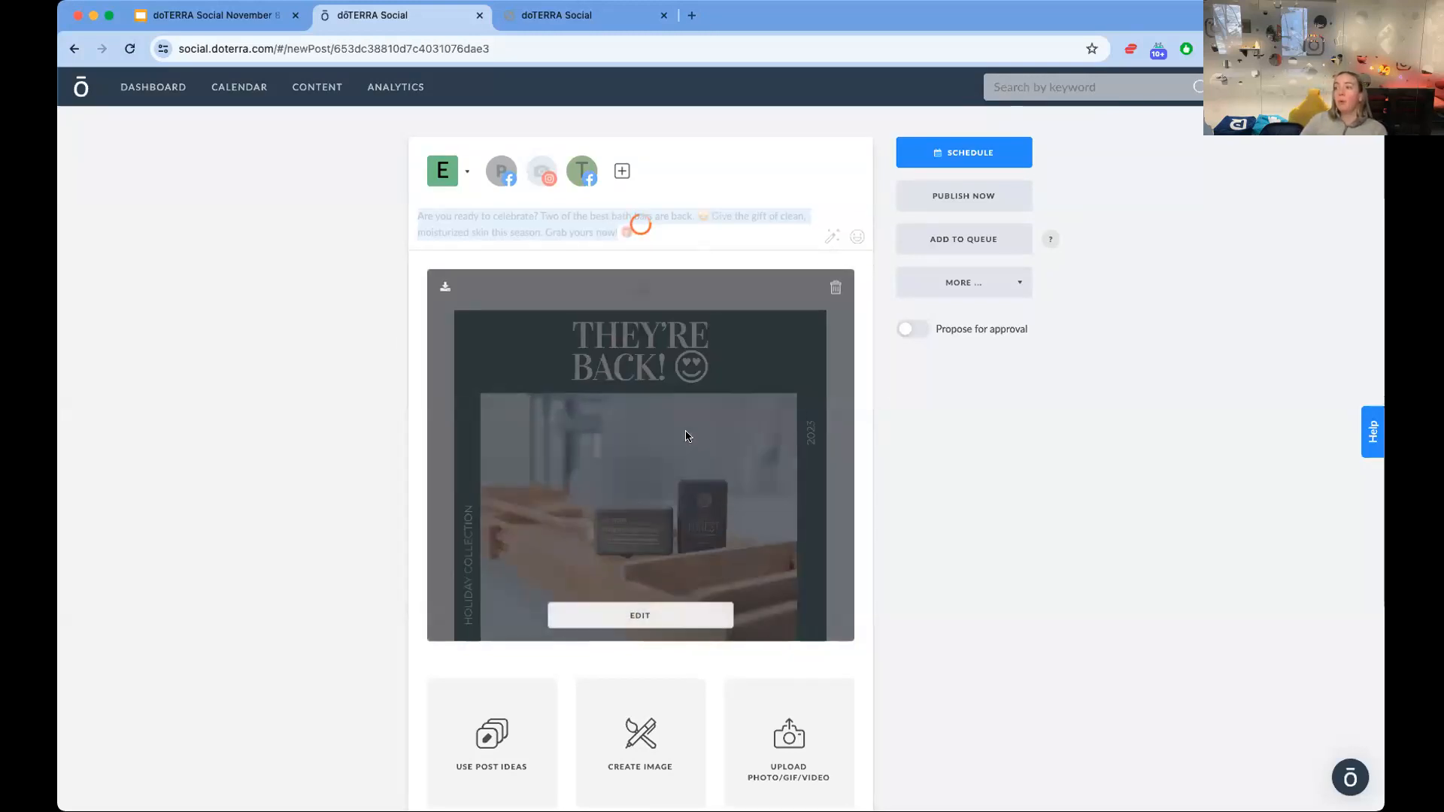
# - Open the post image in the graphic editor and examine the text options of the "They're Back!" heading
pyautogui.moveTo(744, 613)
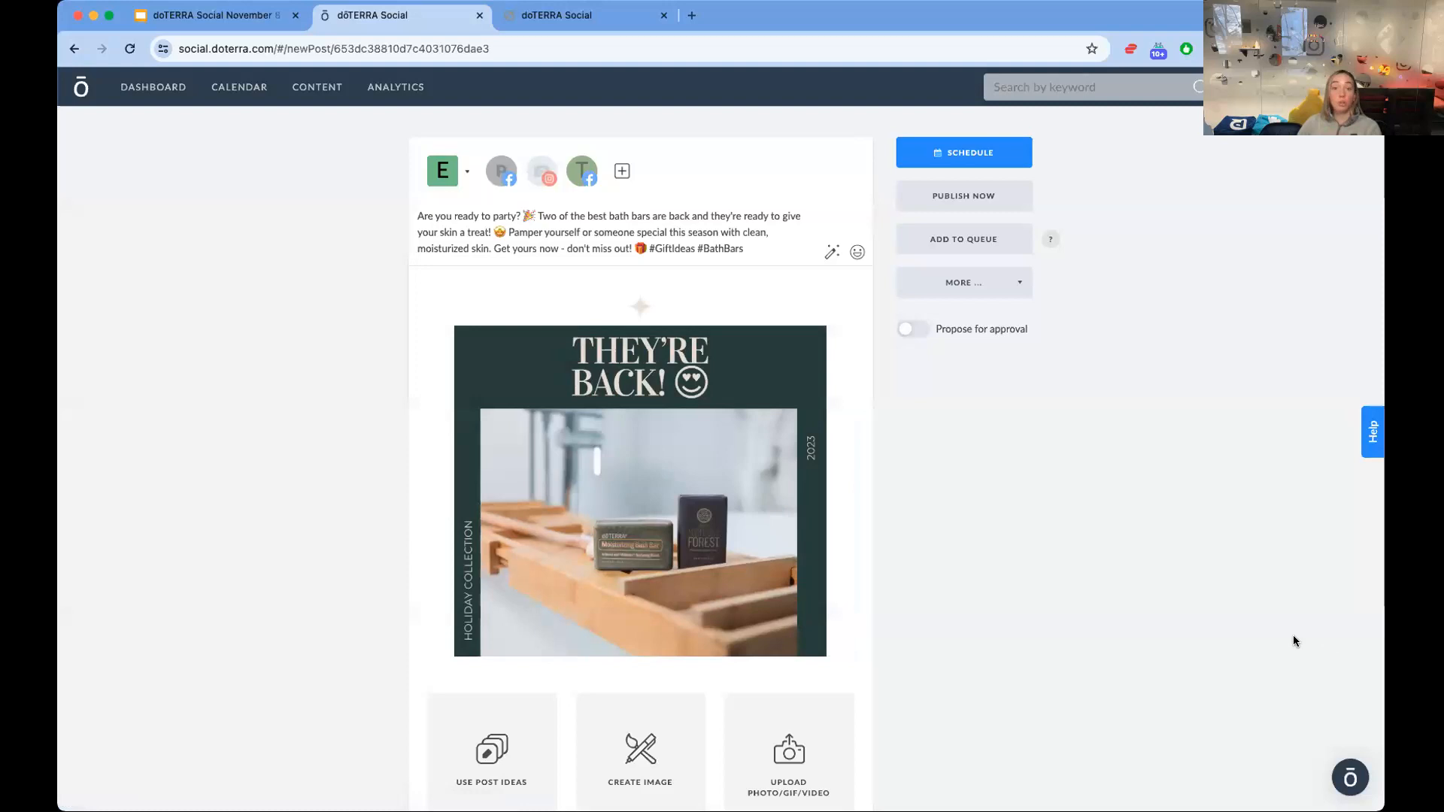
pyautogui.click(671, 625)
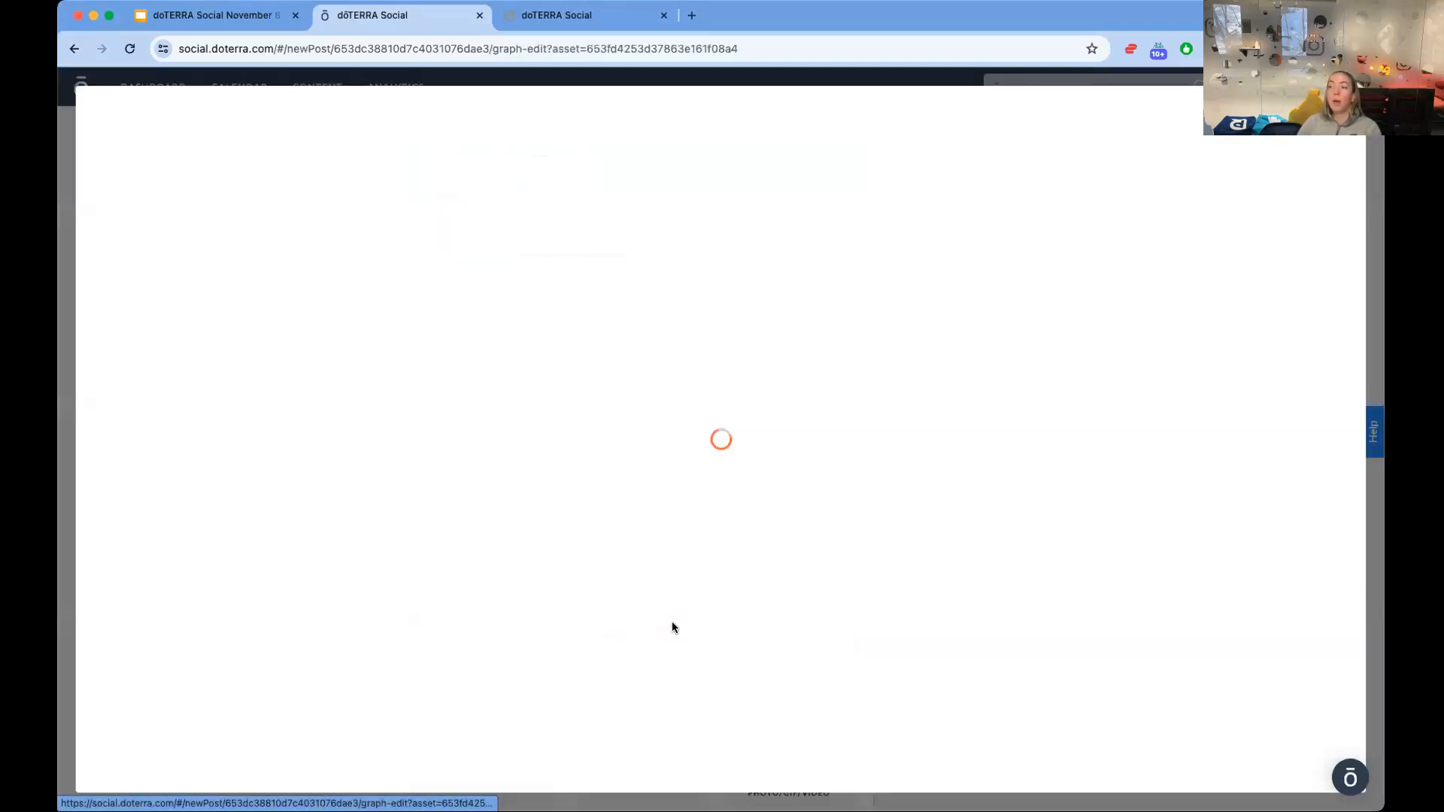
pyautogui.click(653, 270)
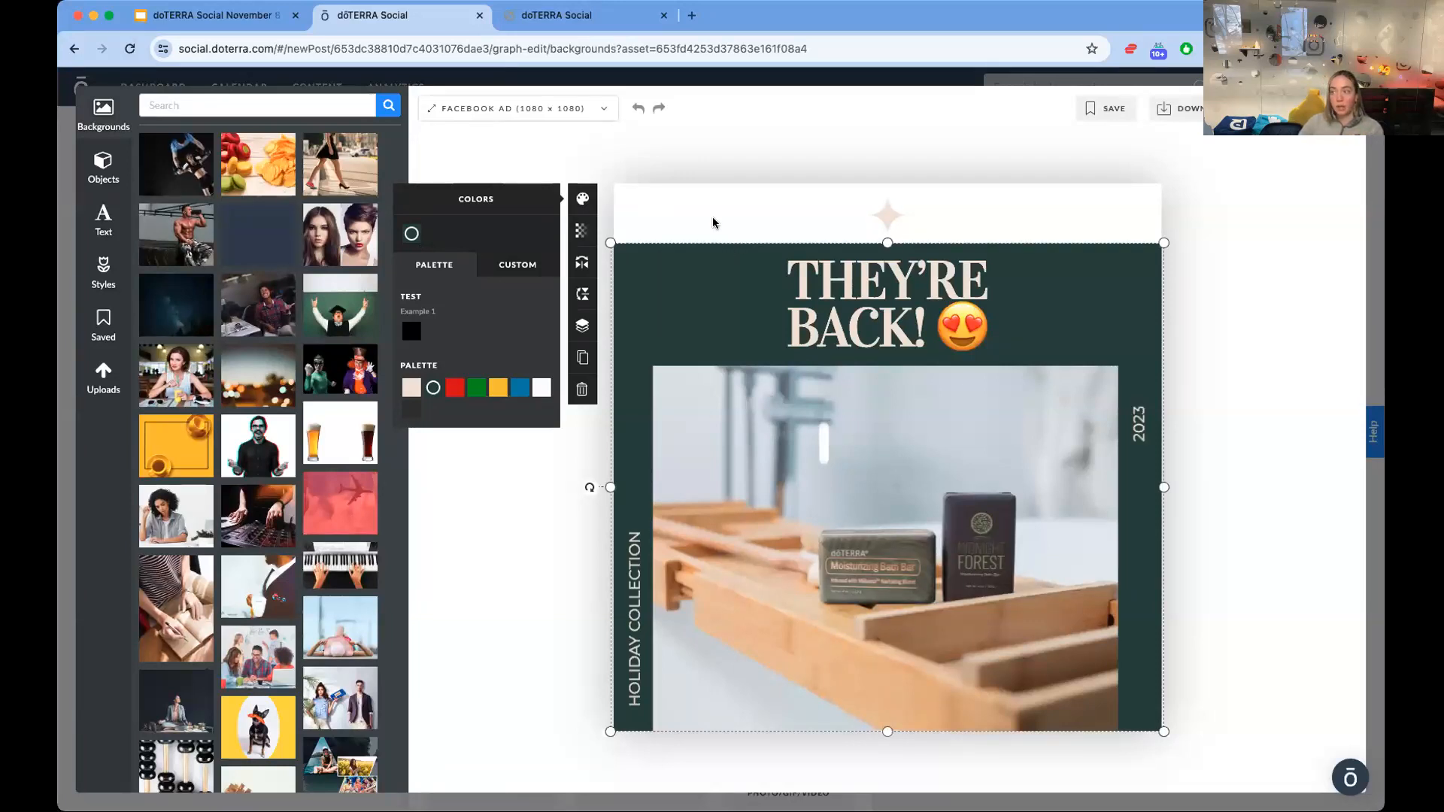
pyautogui.click(851, 287)
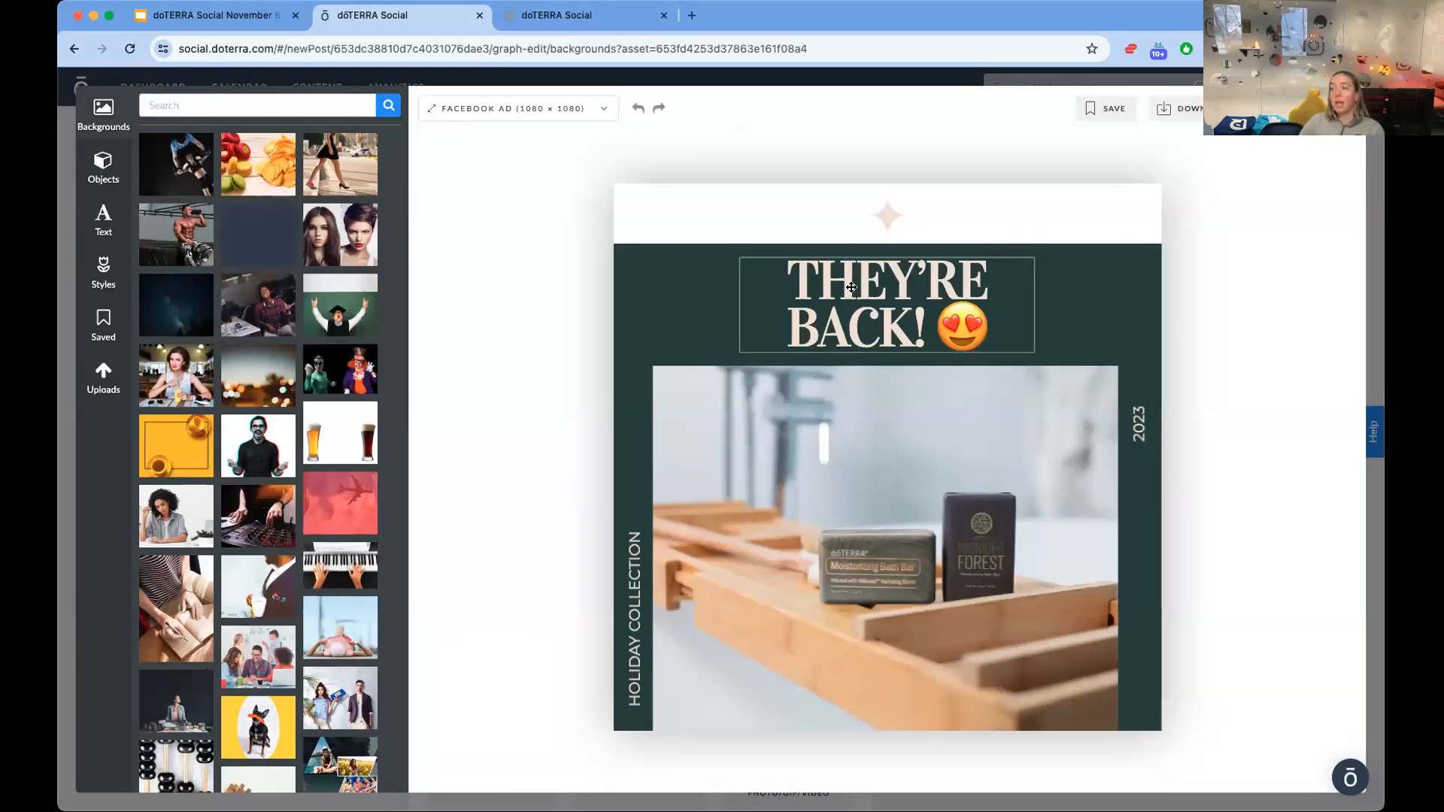
pyautogui.click(852, 288)
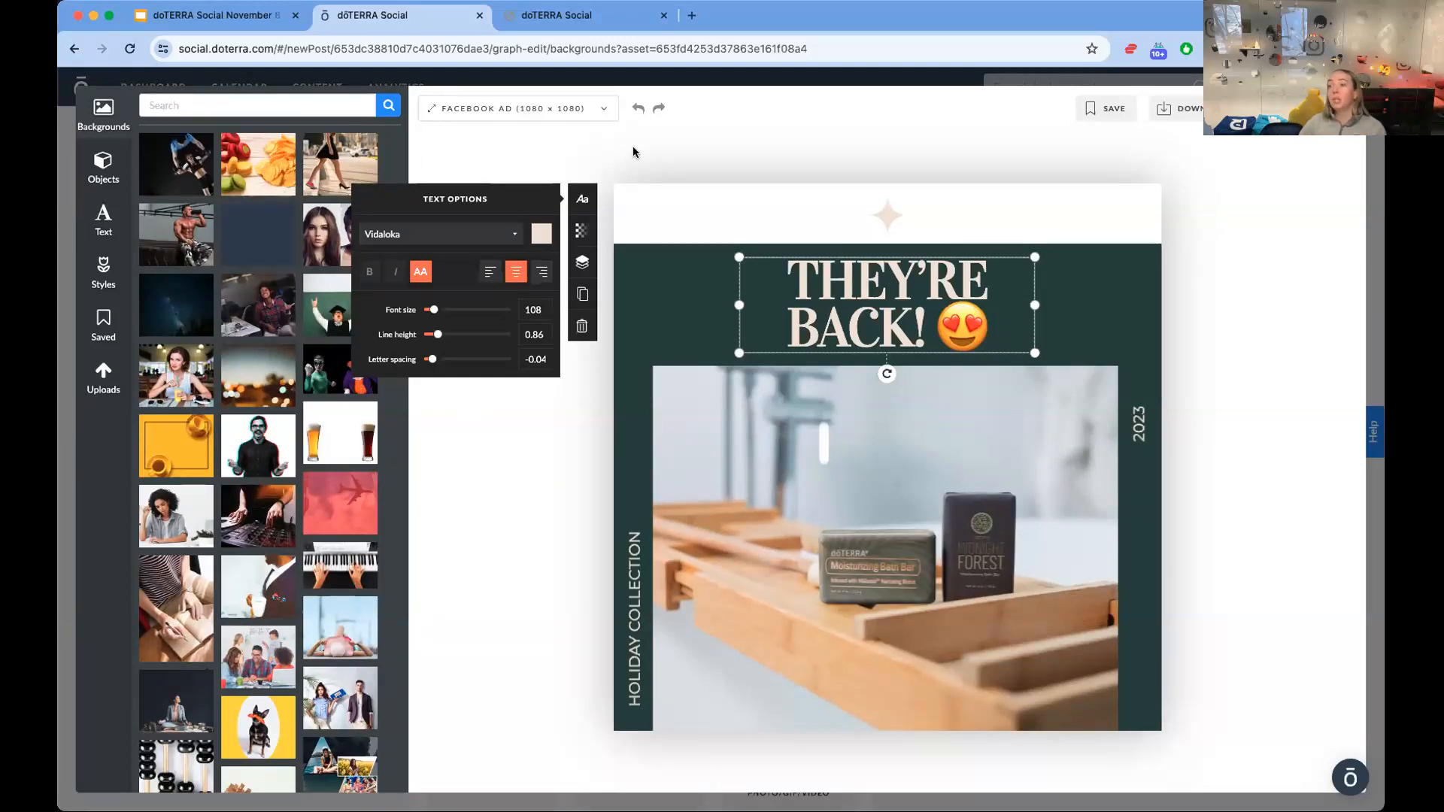
# - Try a custom lighter green, #335d53, on the image's dark green background block, and close the editor without keeping it
pyautogui.click(681, 269)
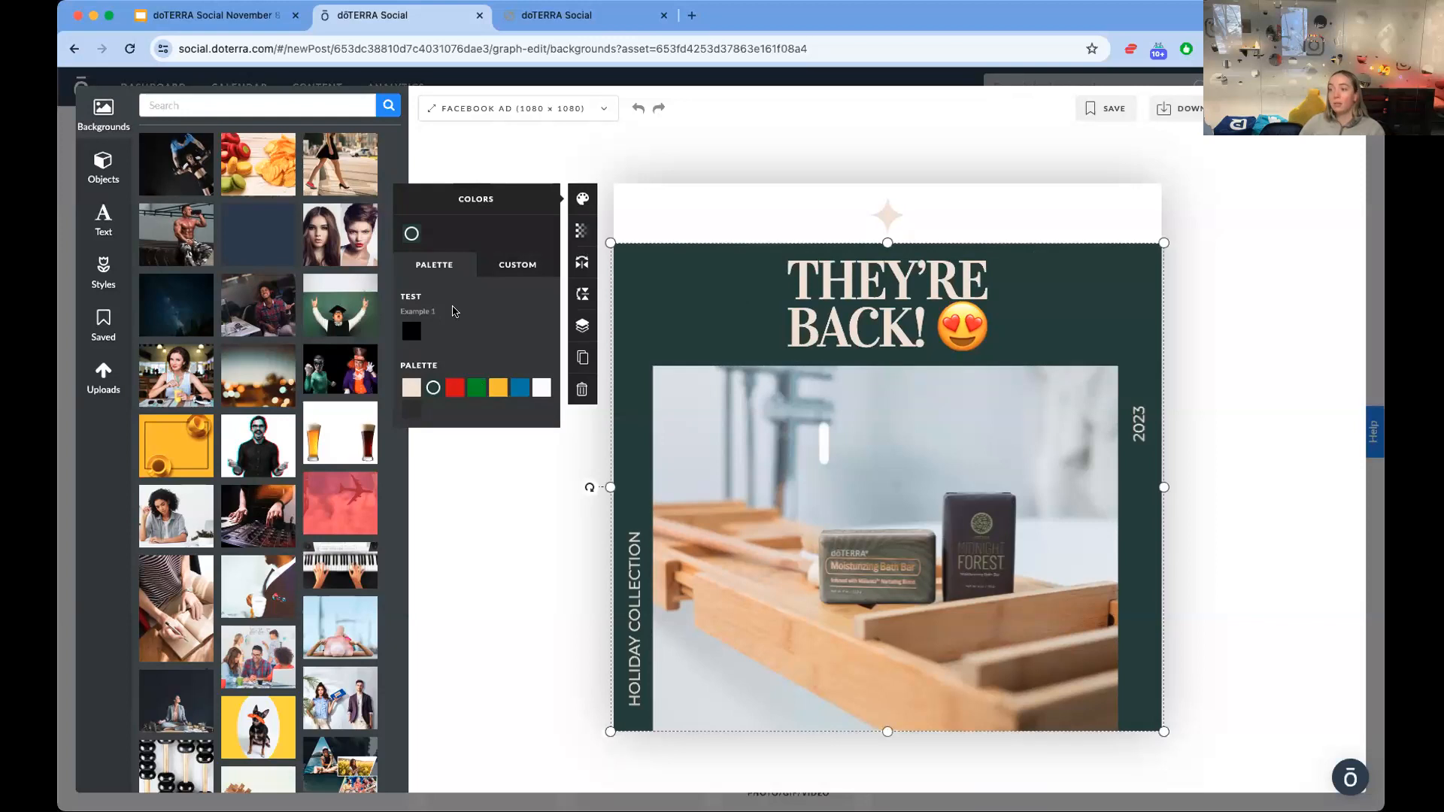
pyautogui.click(518, 264)
pyautogui.moveTo(475, 342)
pyautogui.mouseDown()
pyautogui.moveTo(507, 335)
pyautogui.moveTo(451, 375)
pyautogui.moveTo(456, 361)
pyautogui.mouseUp()
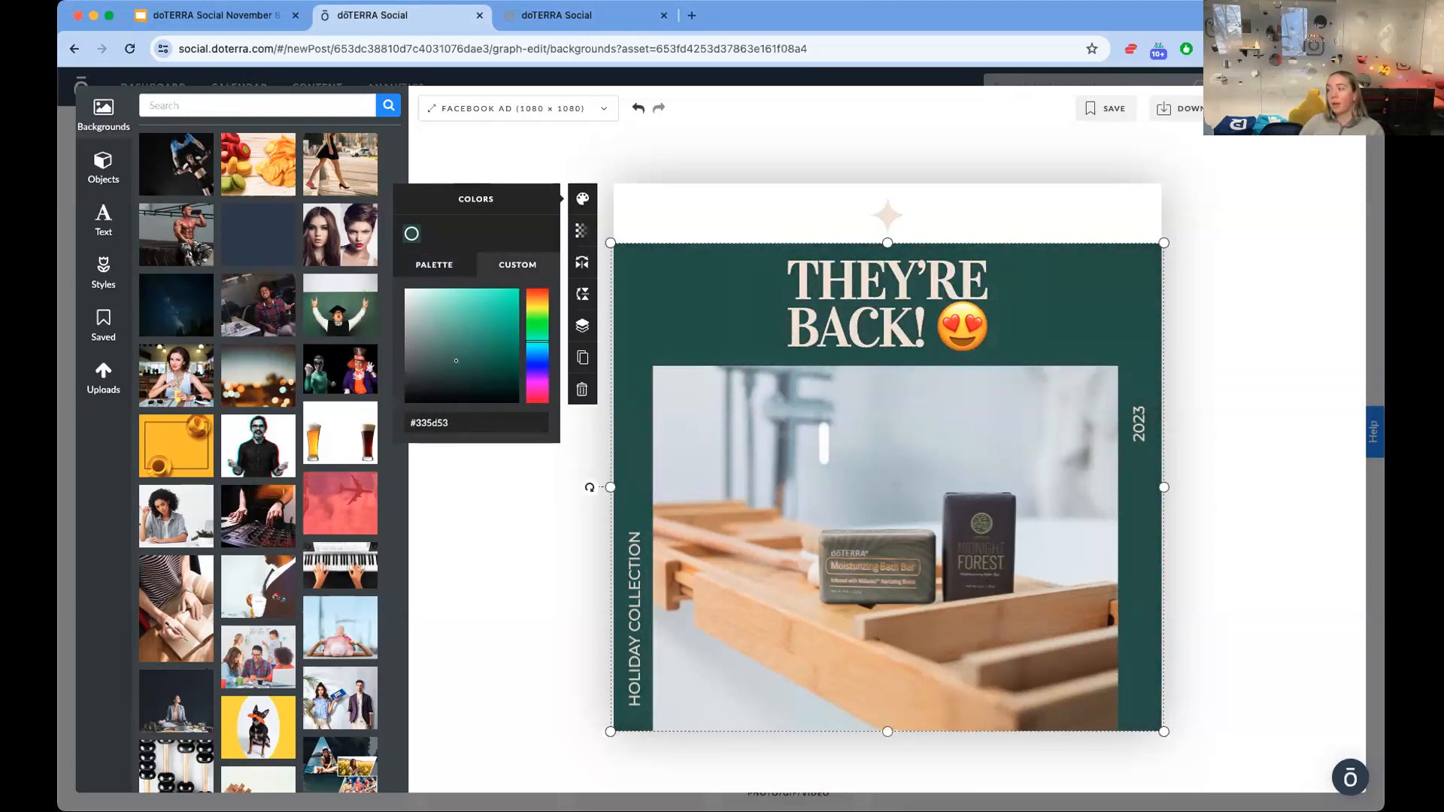
pyautogui.click(1307, 108)
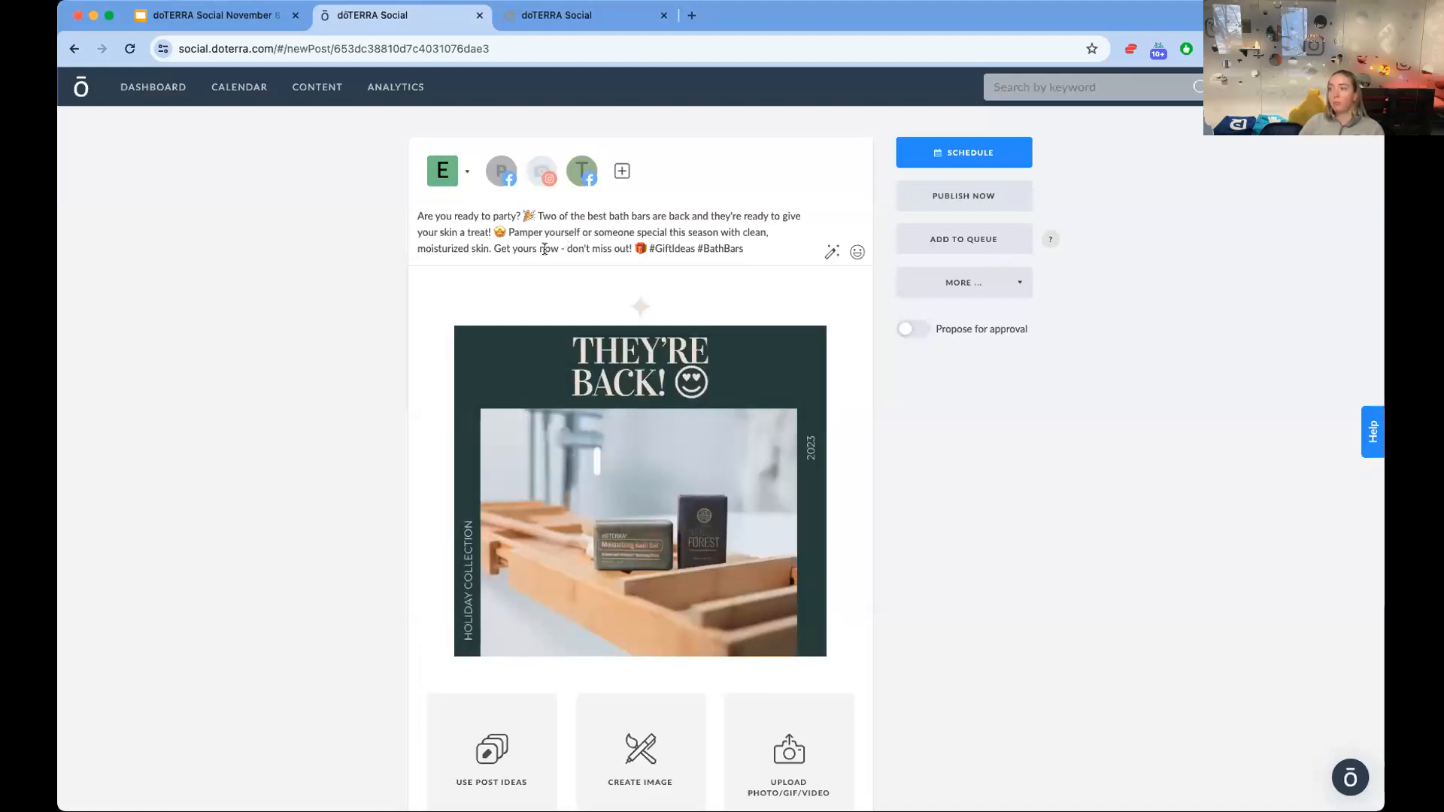
# - Choose the PR TEST Facebook page for the post, and check the Instagram posting options without keeping Instagram selected
pyautogui.click(501, 173)
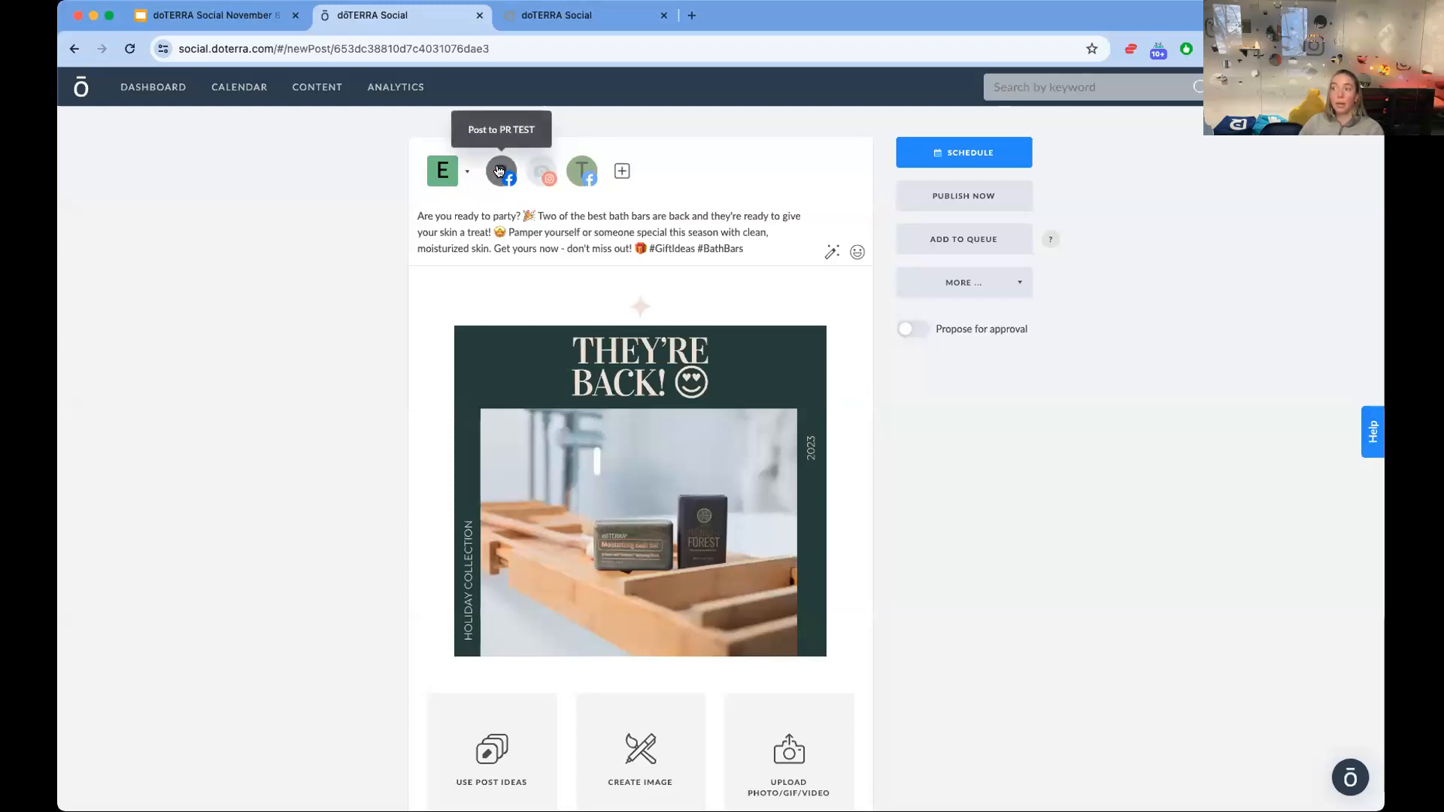
pyautogui.click(545, 170)
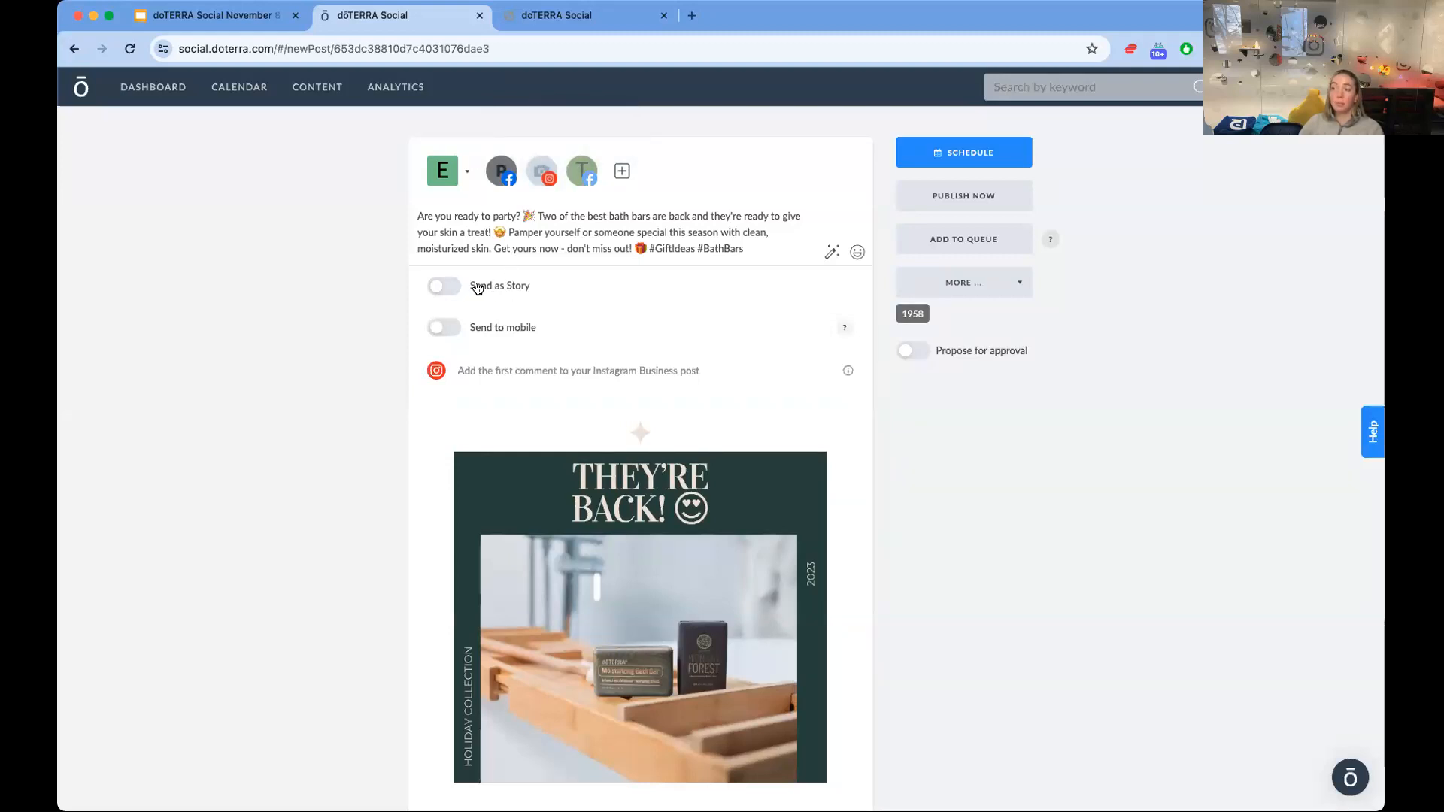
pyautogui.click(541, 172)
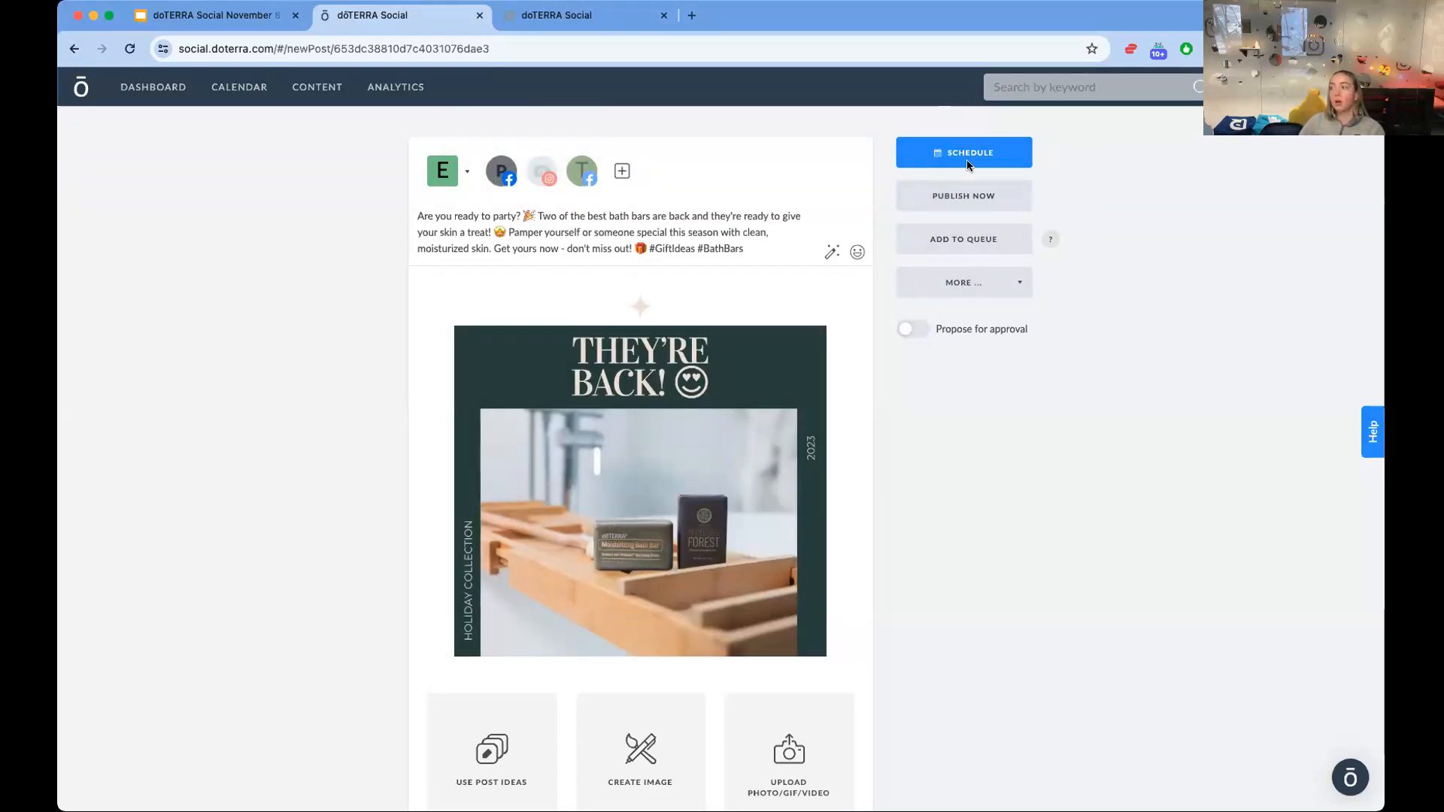
# - Submit the bath bar post for scheduling on 11/13/2023, and return from the content review to the post editor
pyautogui.scroll(-1, 966, 147)
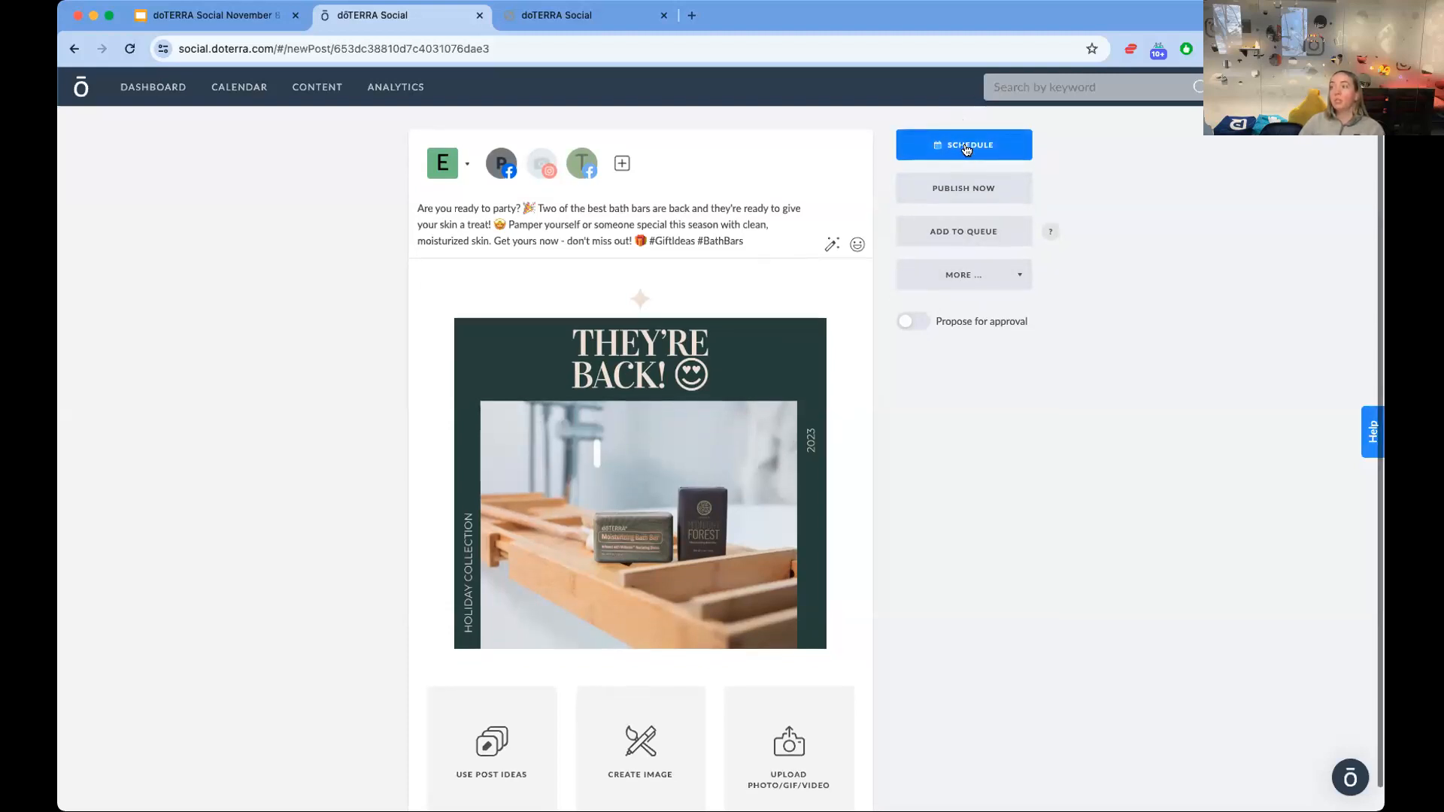
pyautogui.click(968, 147)
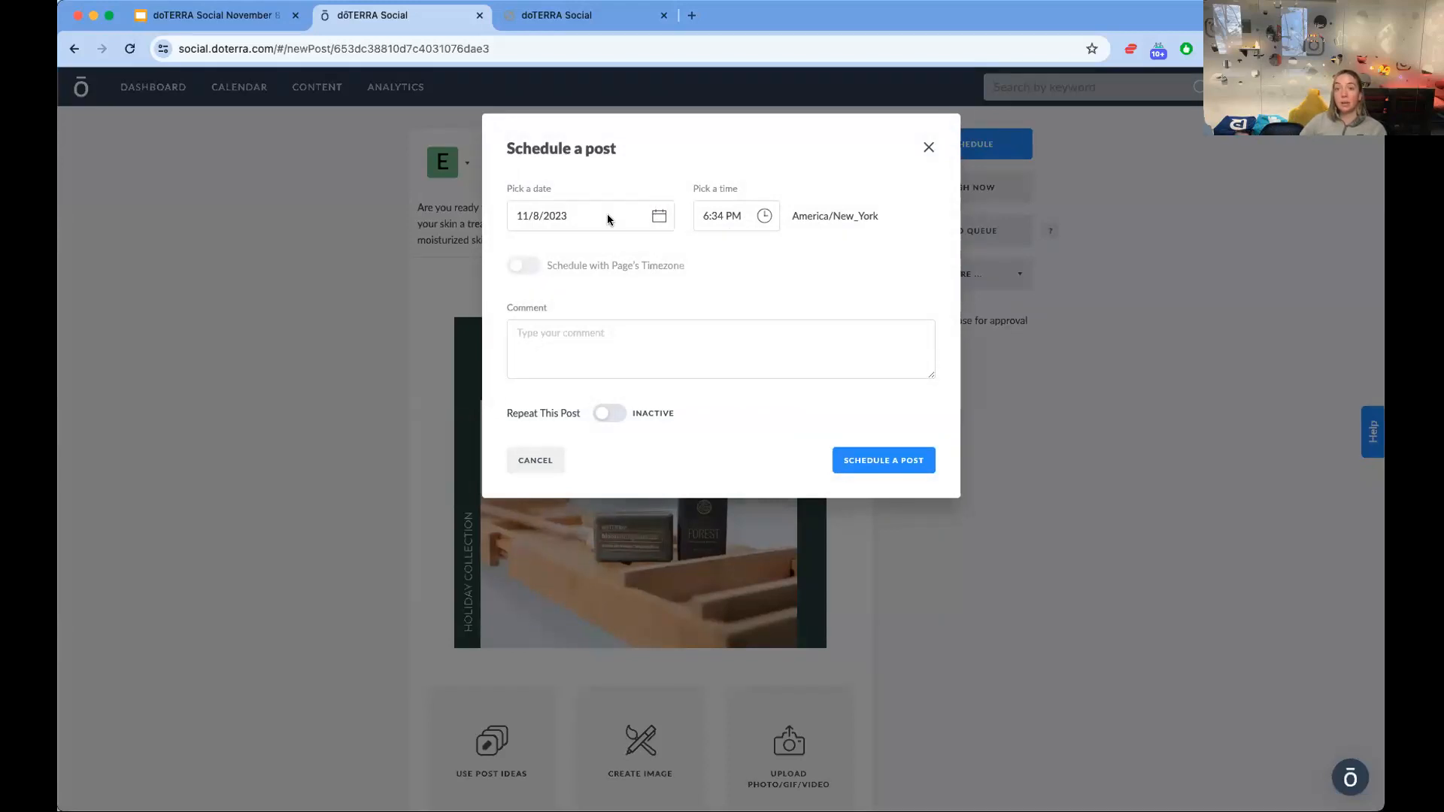
pyautogui.click(608, 219)
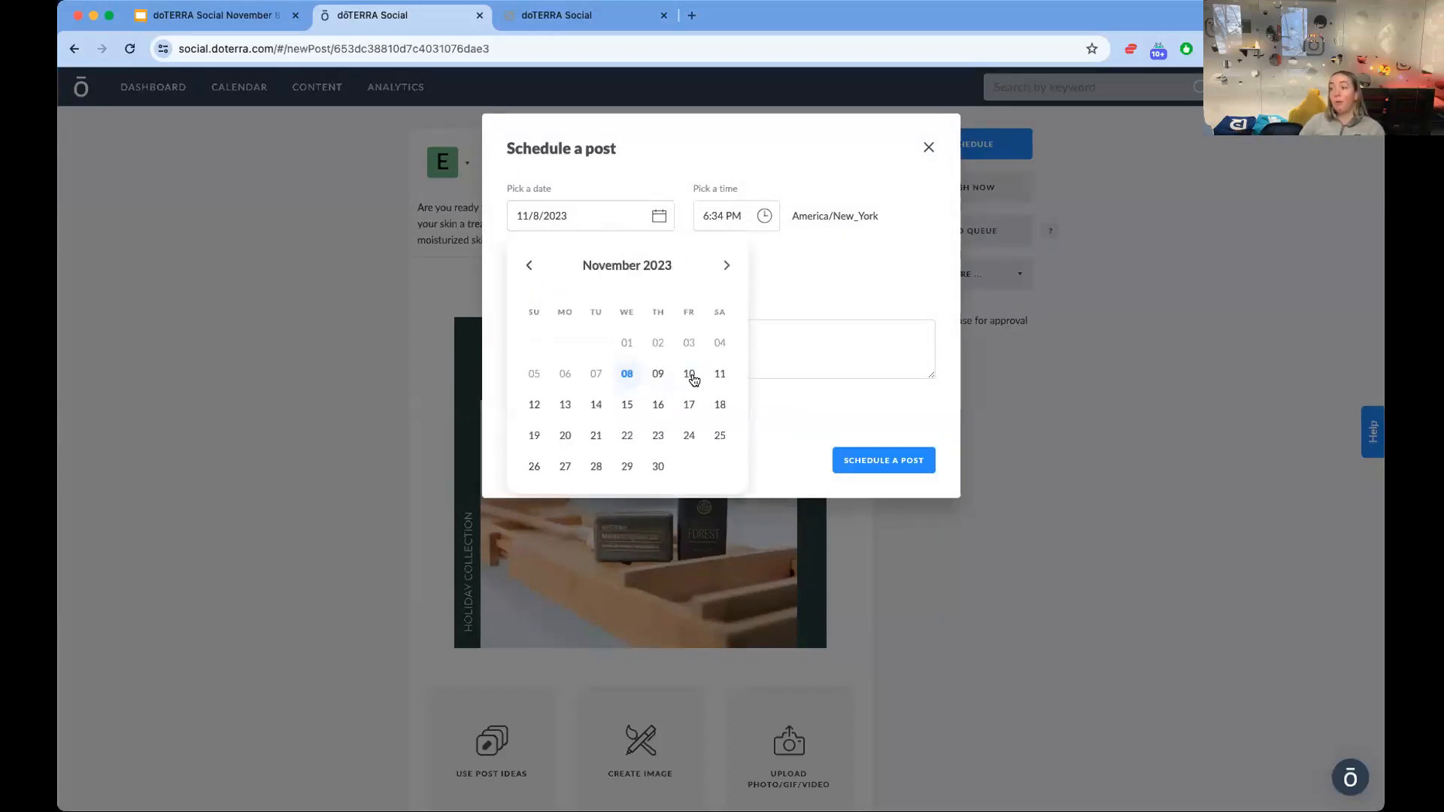
pyautogui.click(565, 406)
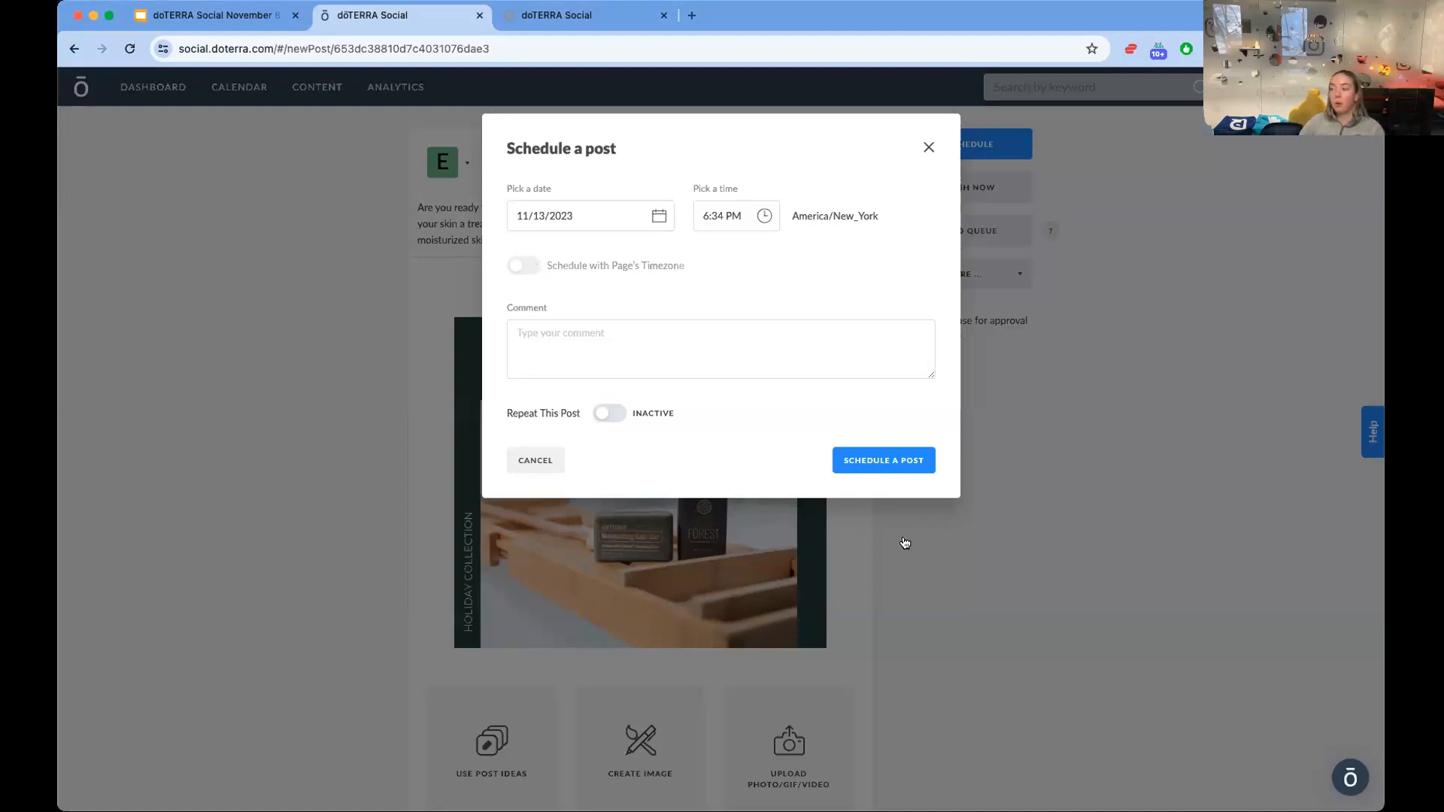
pyautogui.click(892, 468)
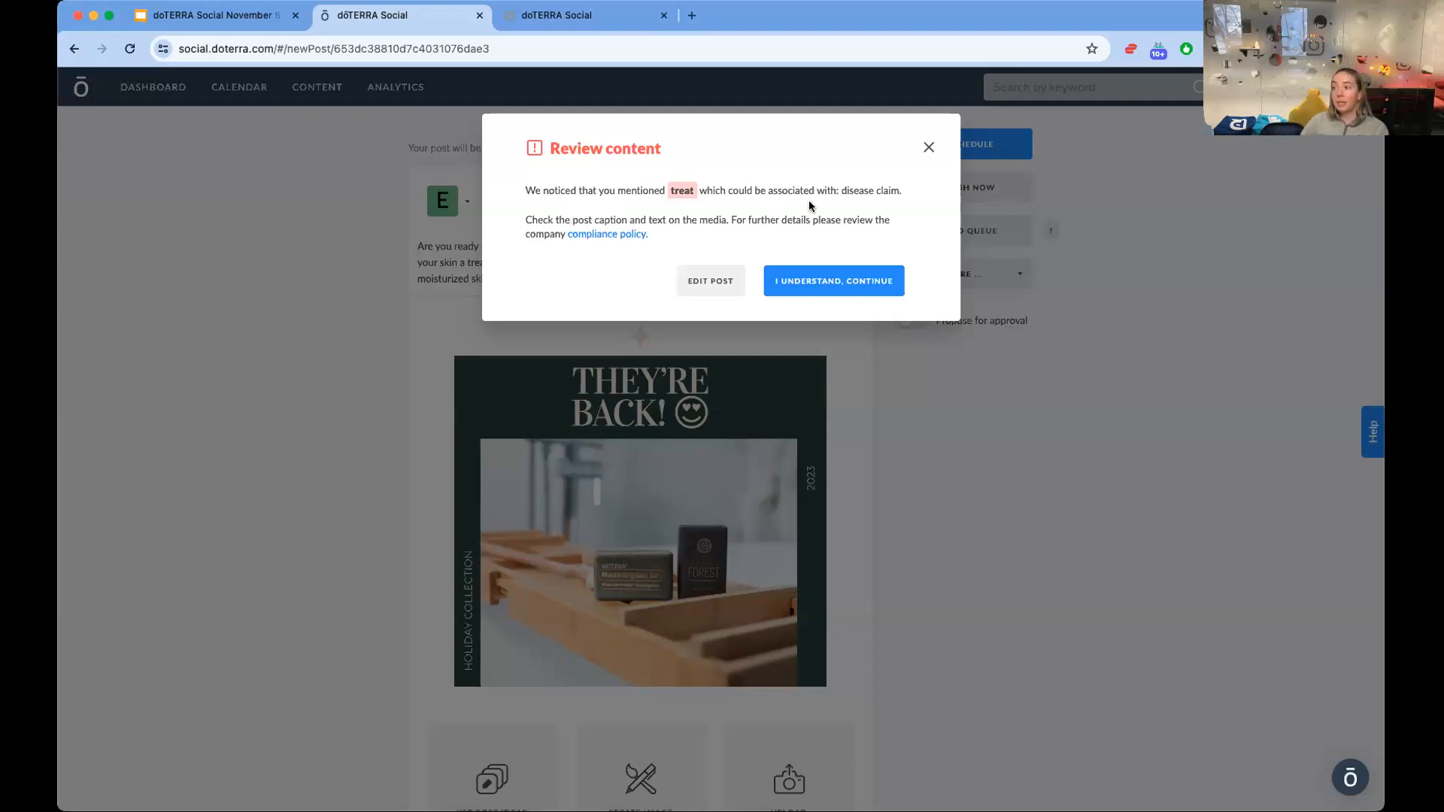
pyautogui.click(709, 285)
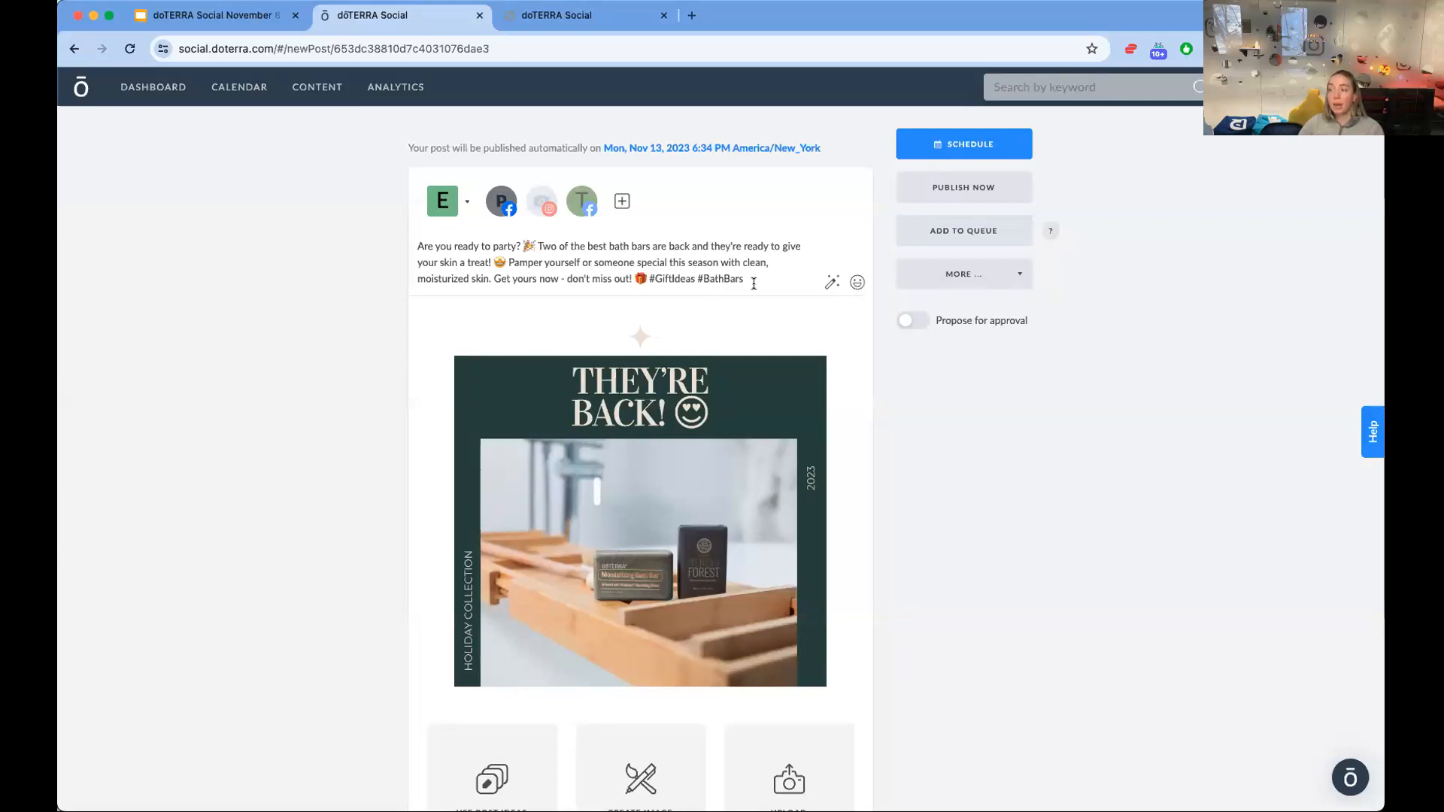
# - Resubmit the bath bar post with its existing schedule and continue past the content review
pyautogui.click(966, 144)
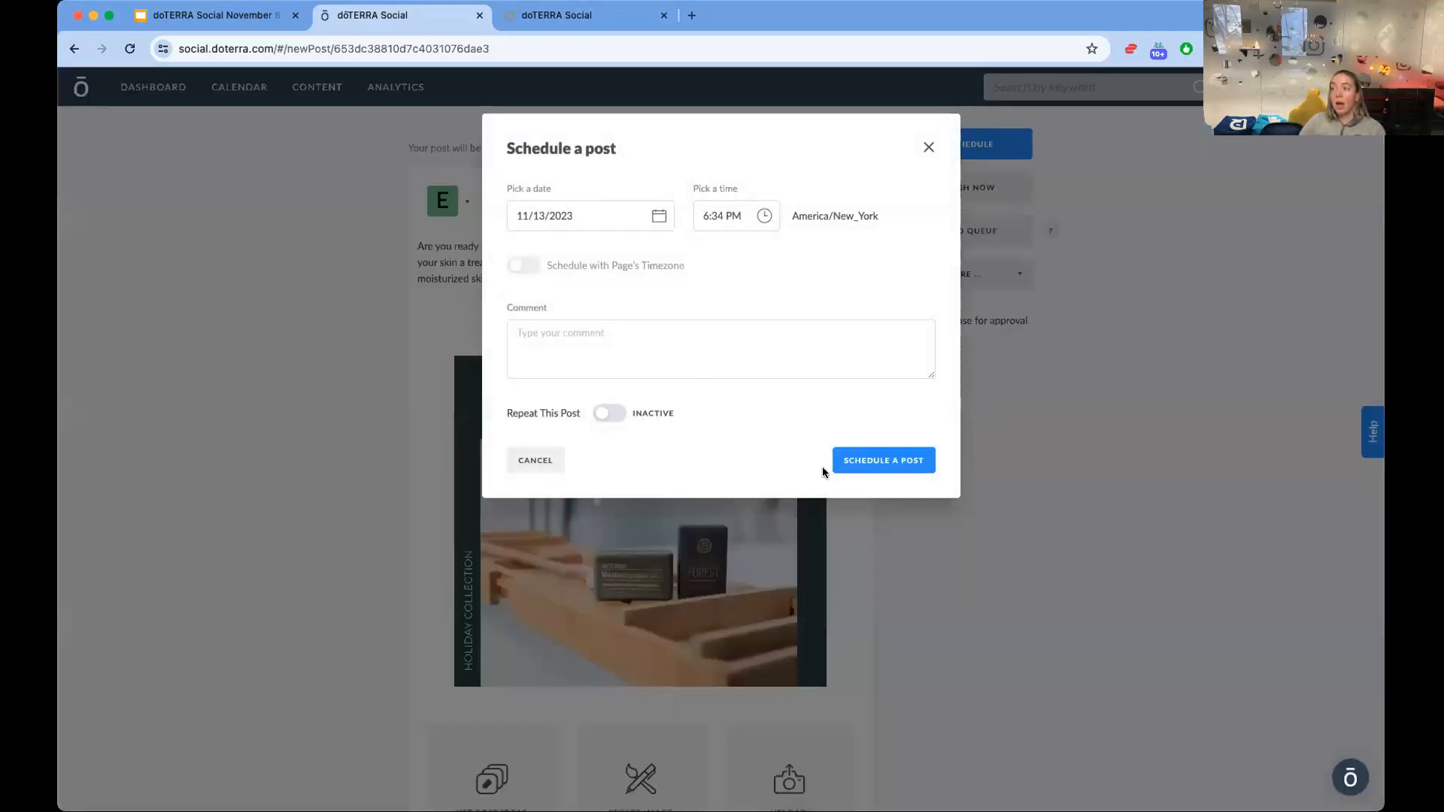
pyautogui.click(882, 467)
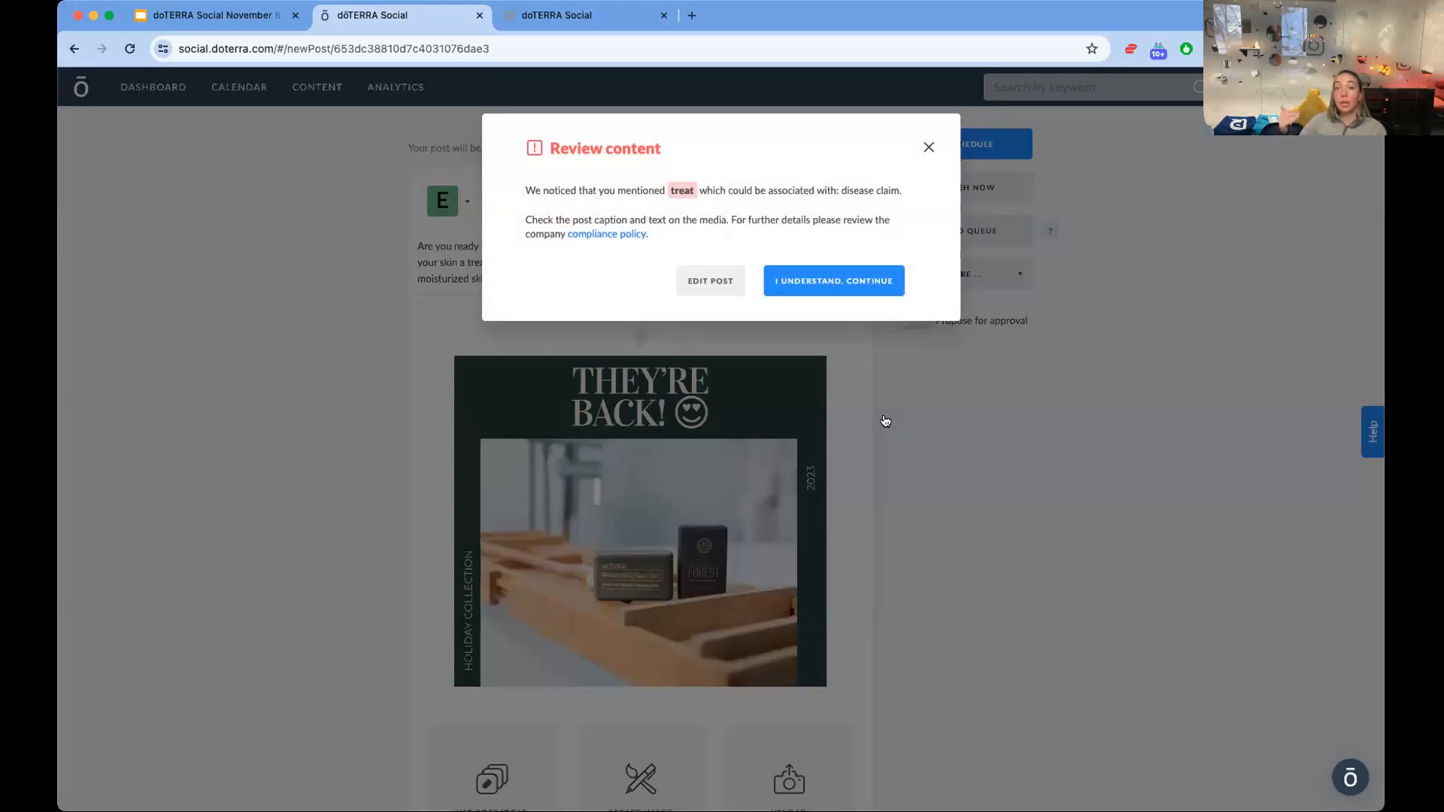
pyautogui.click(843, 282)
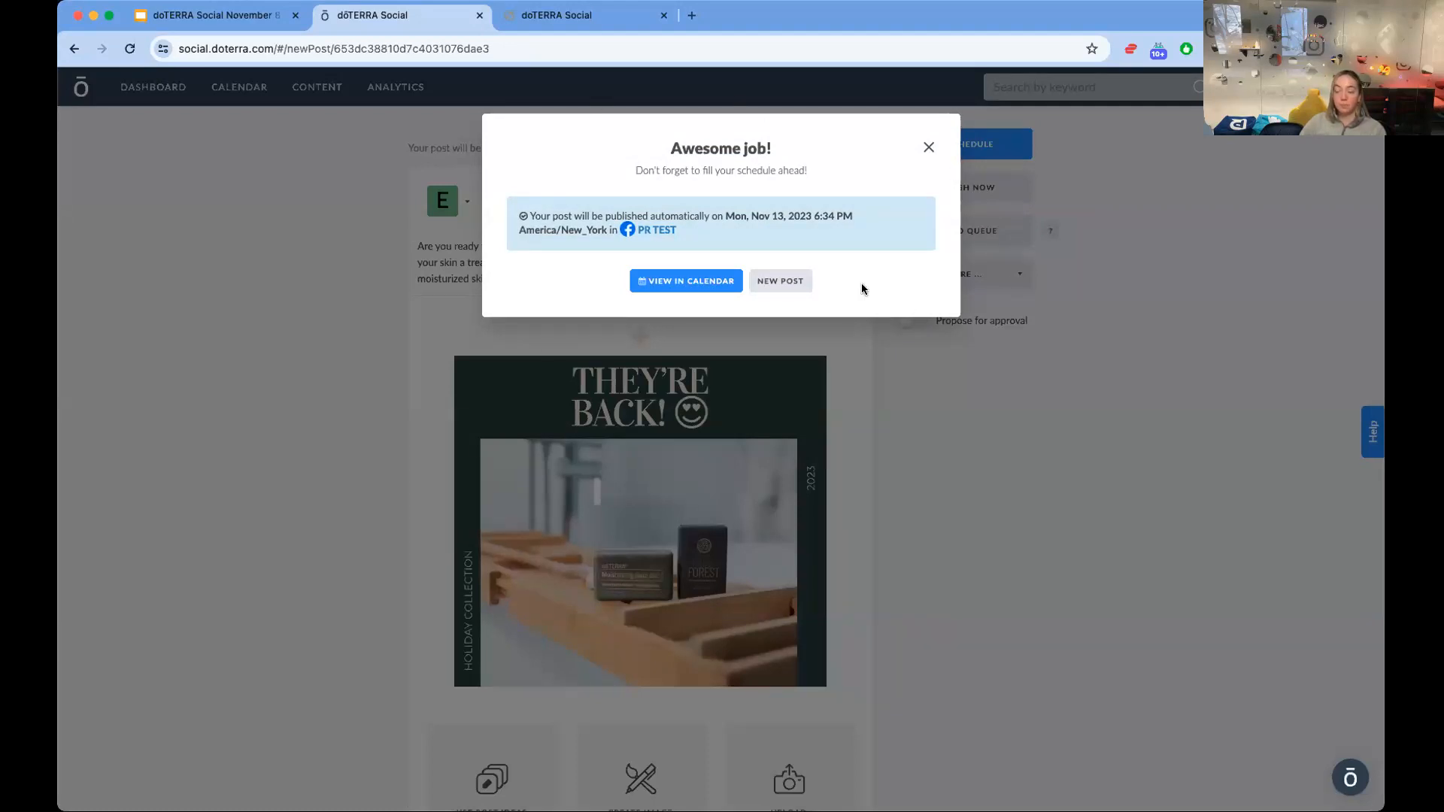
# - Start a new post from the Diffusing Garland post idea and highlight the product link in its caption
pyautogui.click(776, 287)
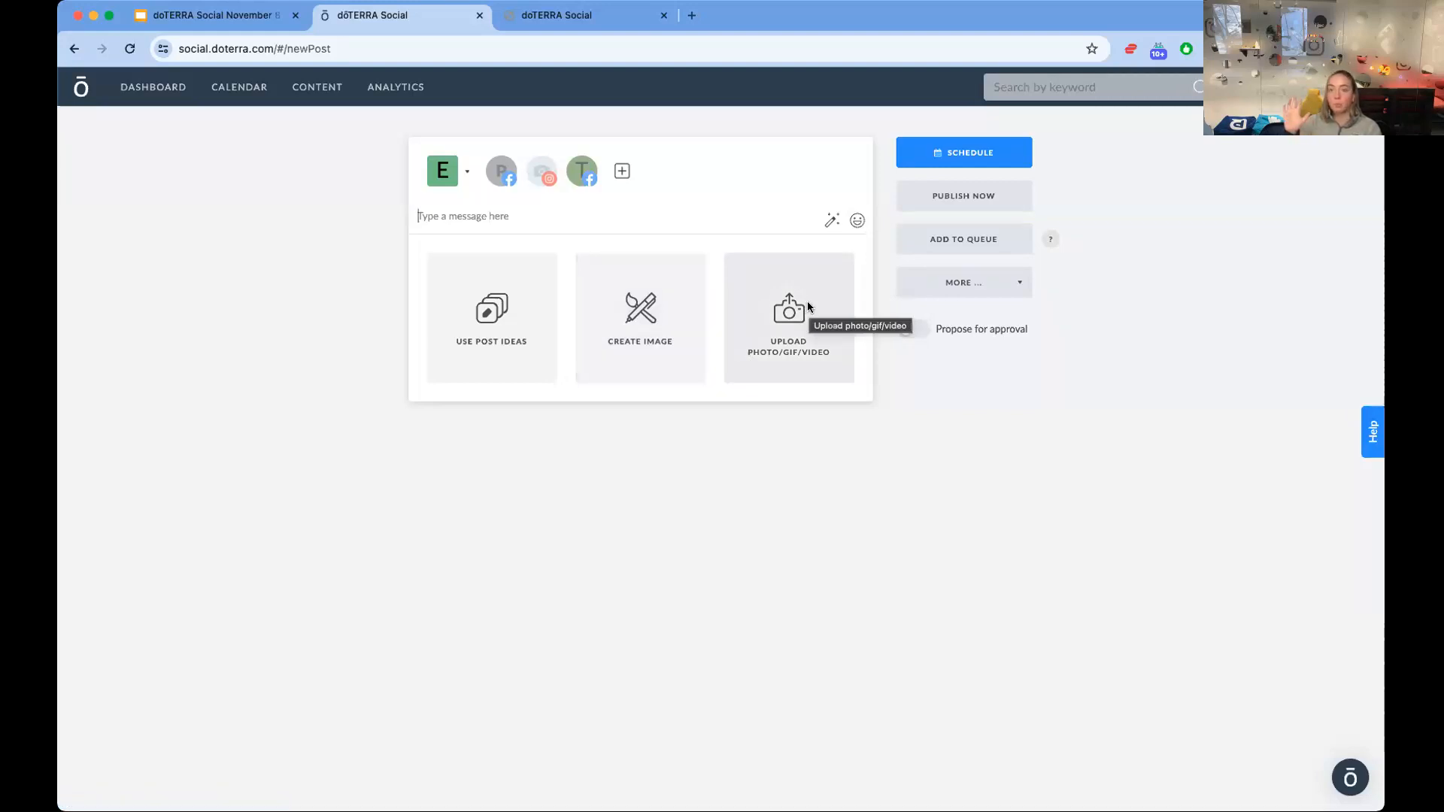
pyautogui.click(482, 293)
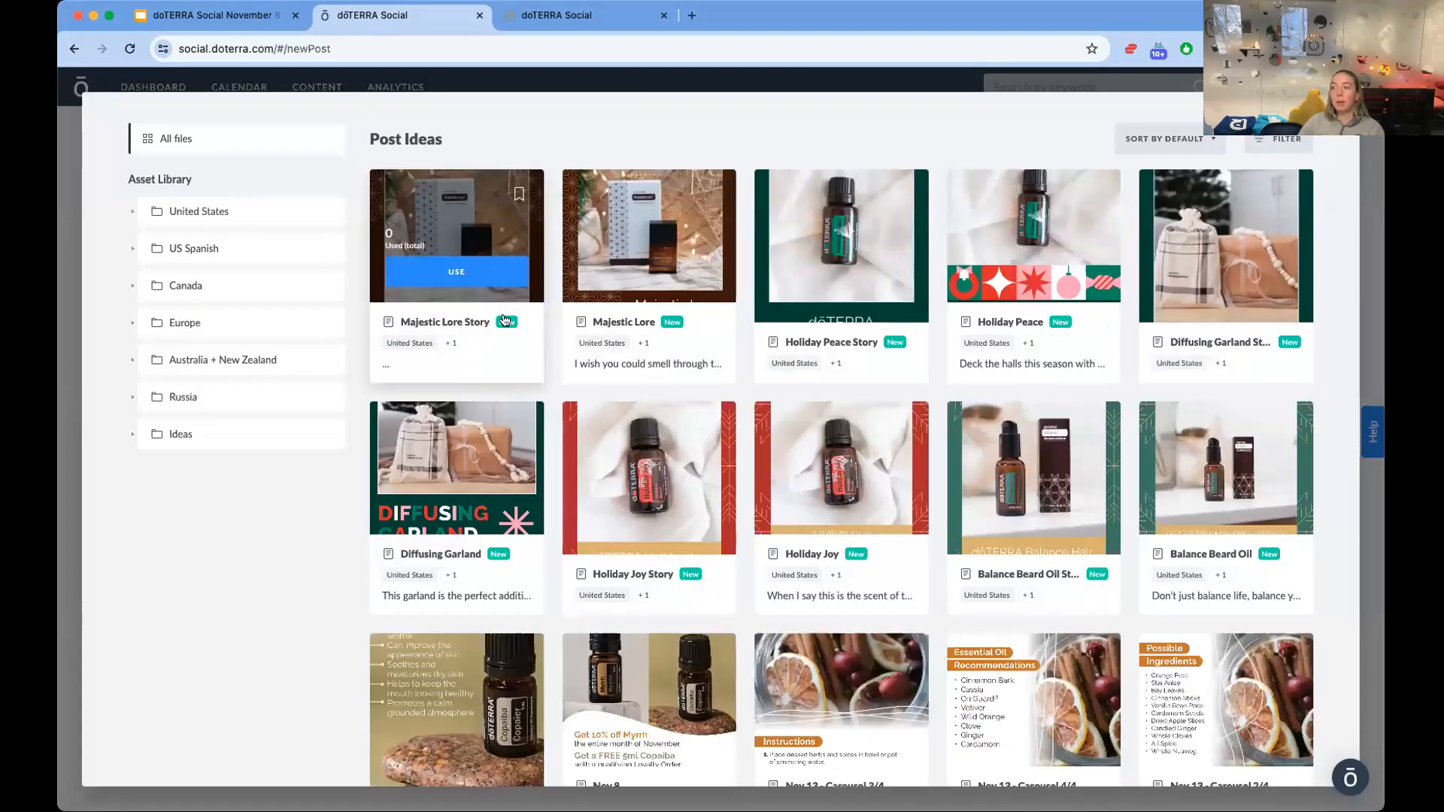
pyautogui.click(466, 508)
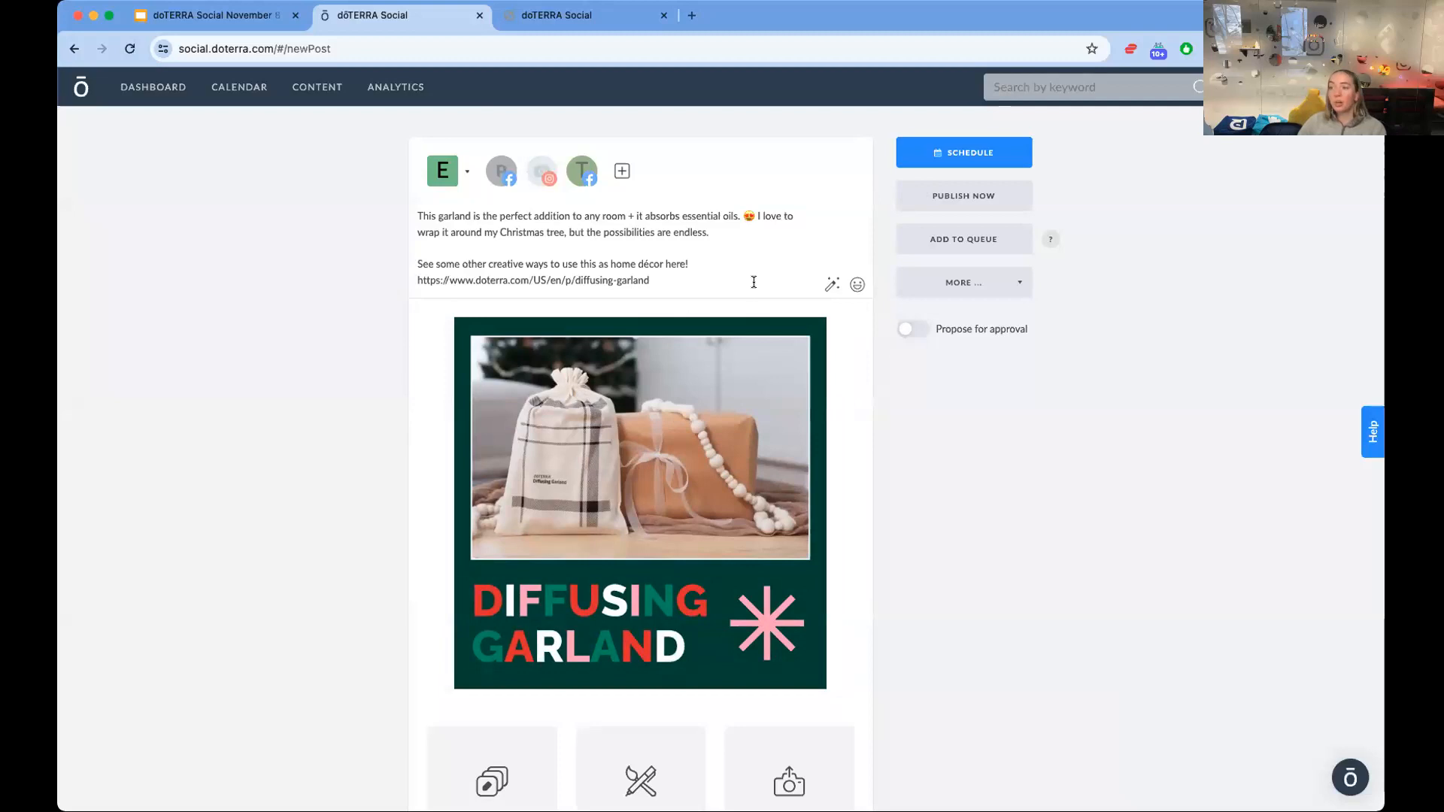
pyautogui.moveTo(652, 280); pyautogui.dragTo(416, 281)
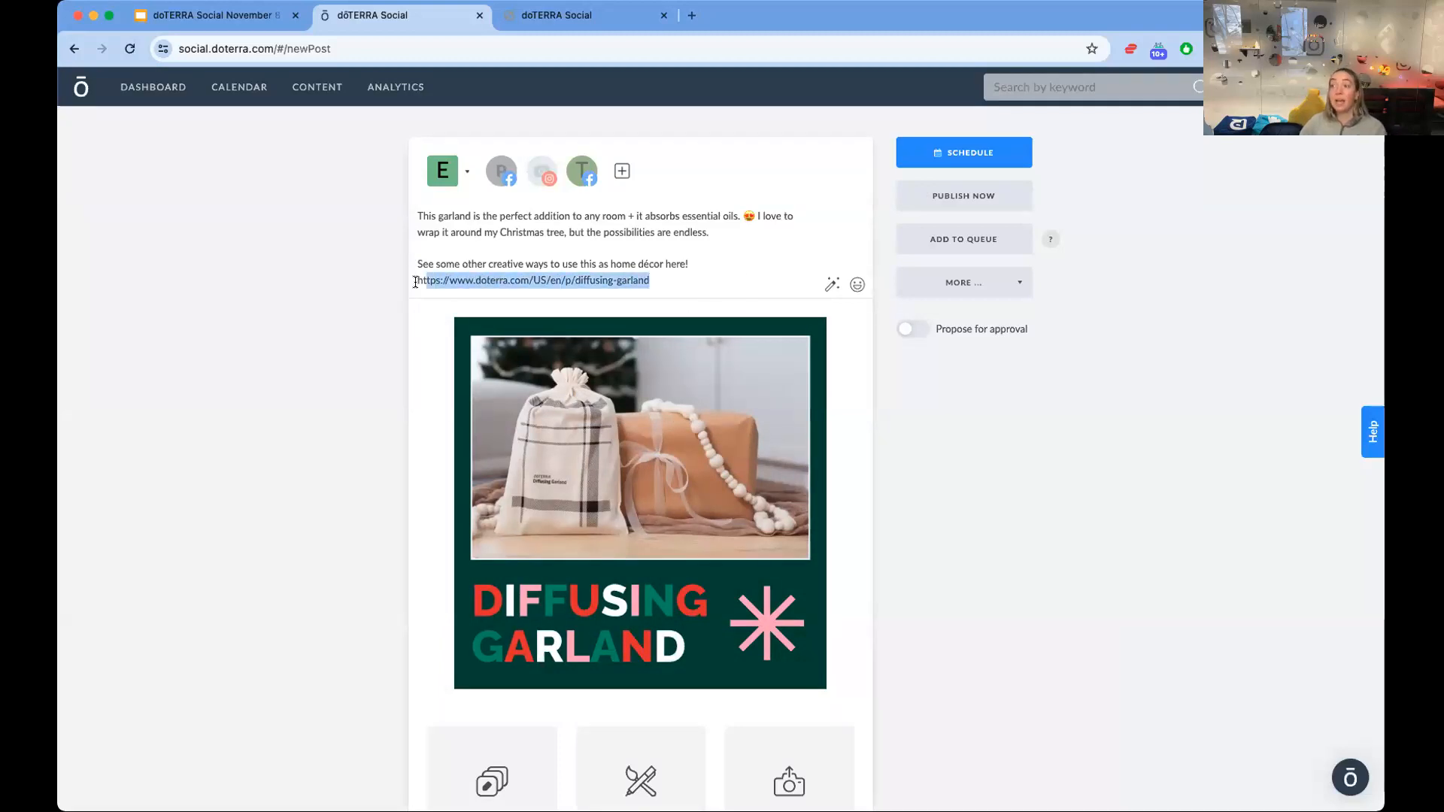
pyautogui.click(348, 287)
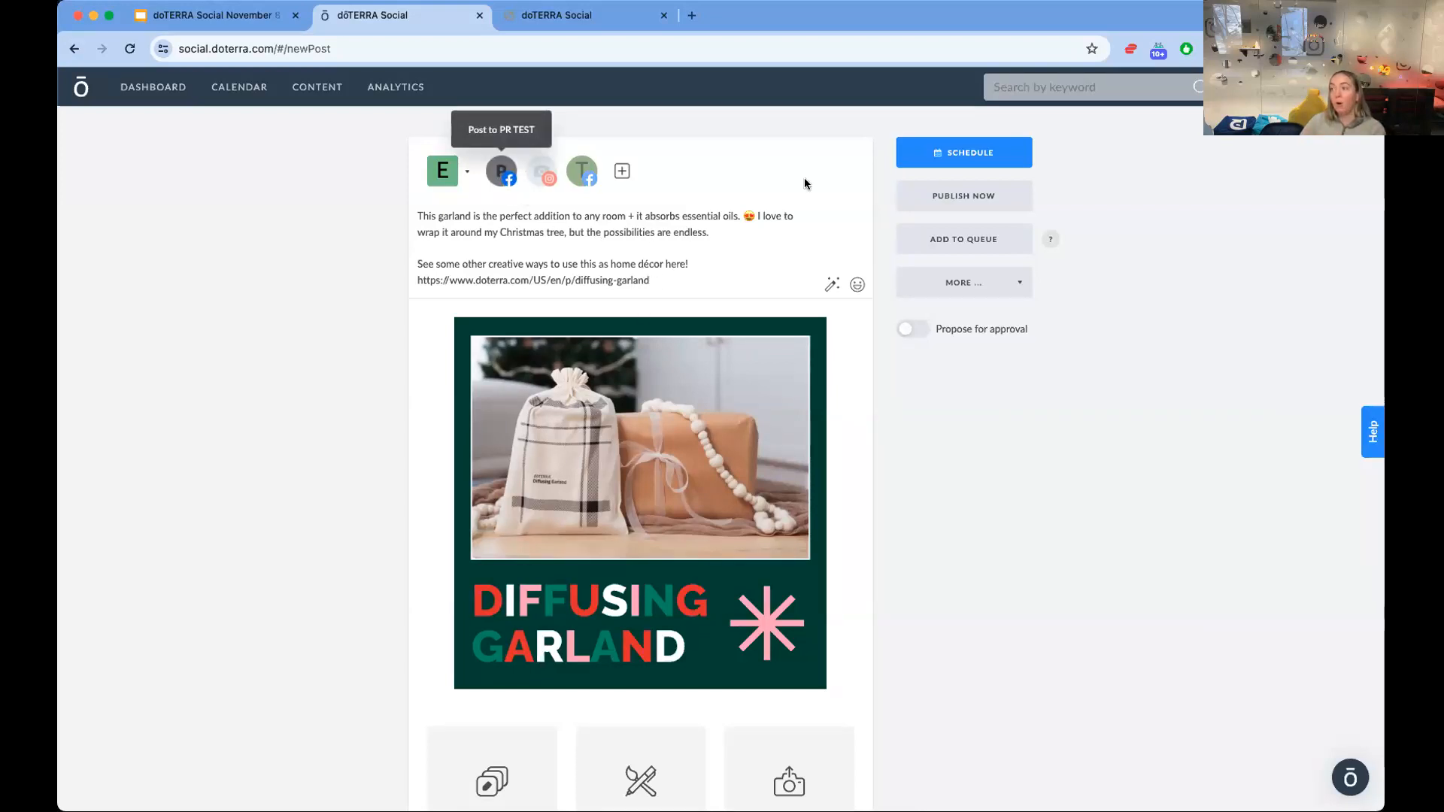
# - Schedule the Diffusing Garland post for 11/14/2023 and review the scheduled post from the calendar
pyautogui.click(964, 153)
pyautogui.click(591, 216)
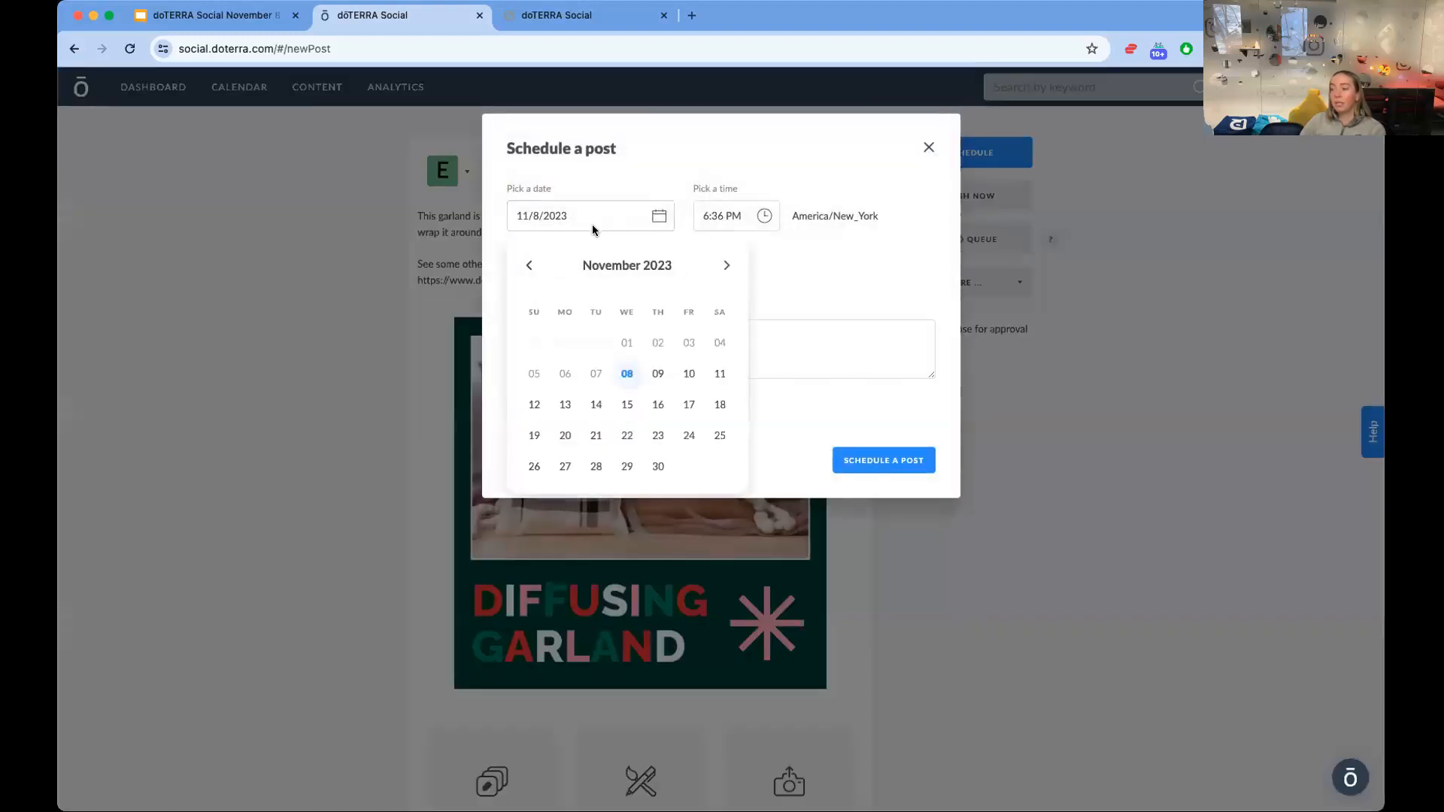
pyautogui.click(593, 411)
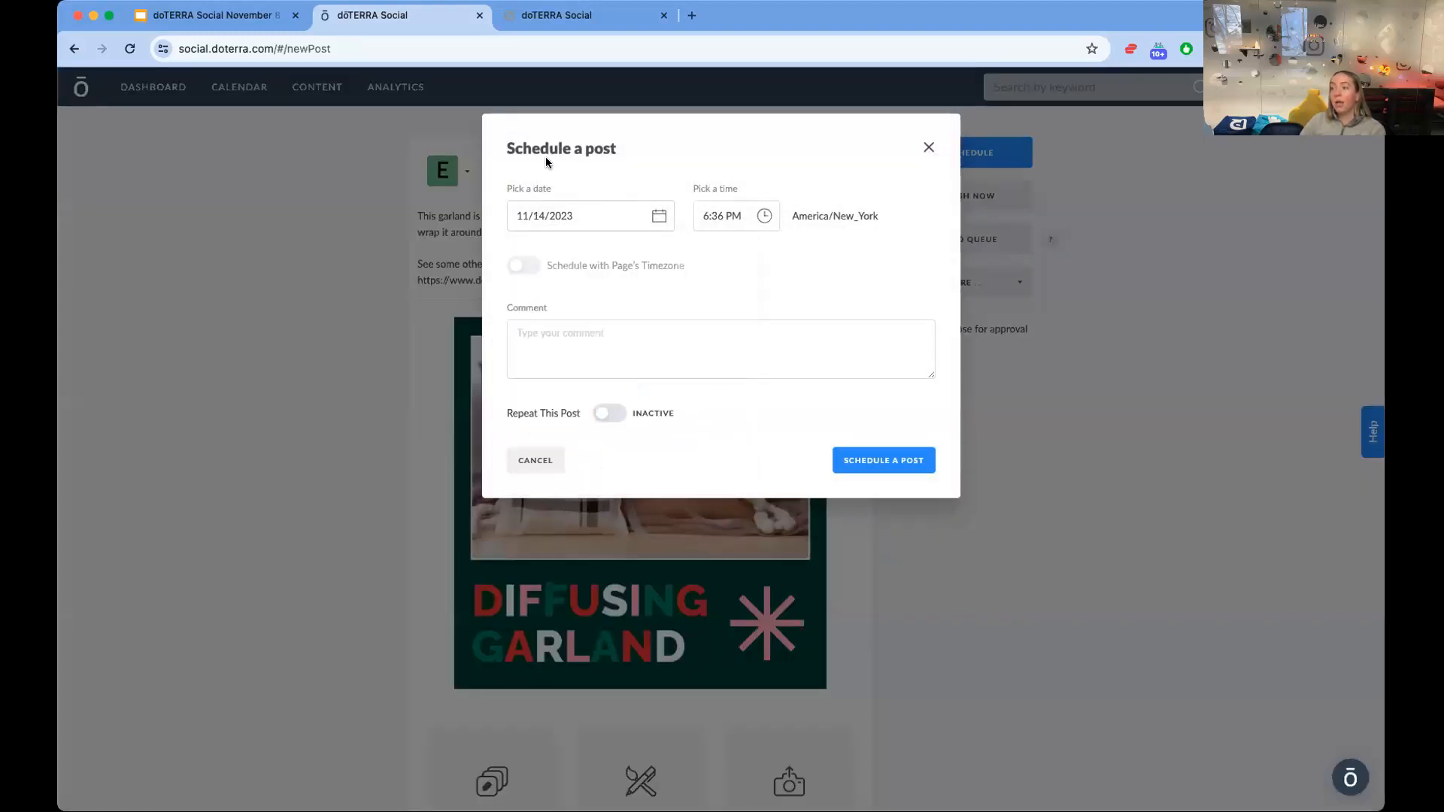
pyautogui.click(886, 458)
pyautogui.click(693, 280)
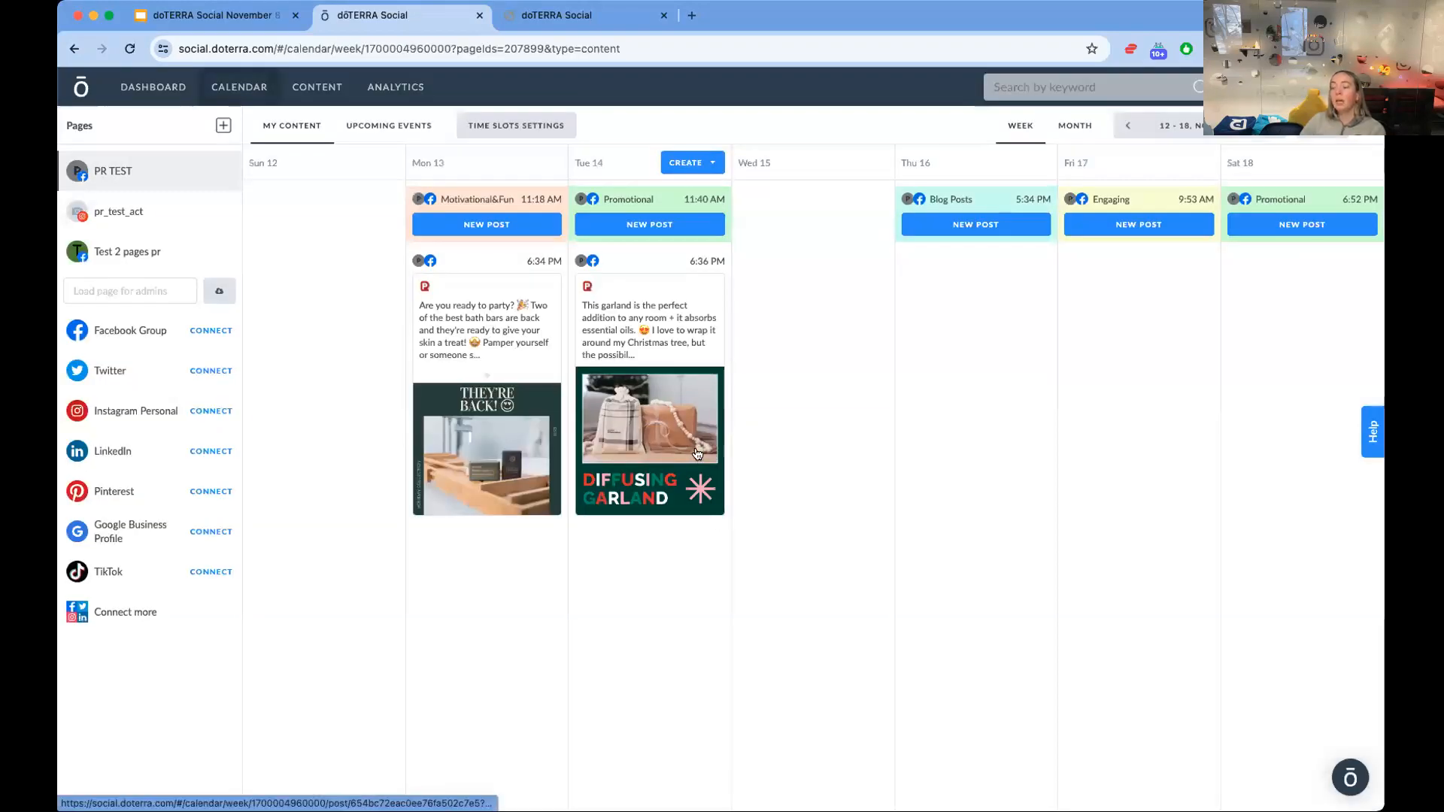
pyautogui.click(697, 453)
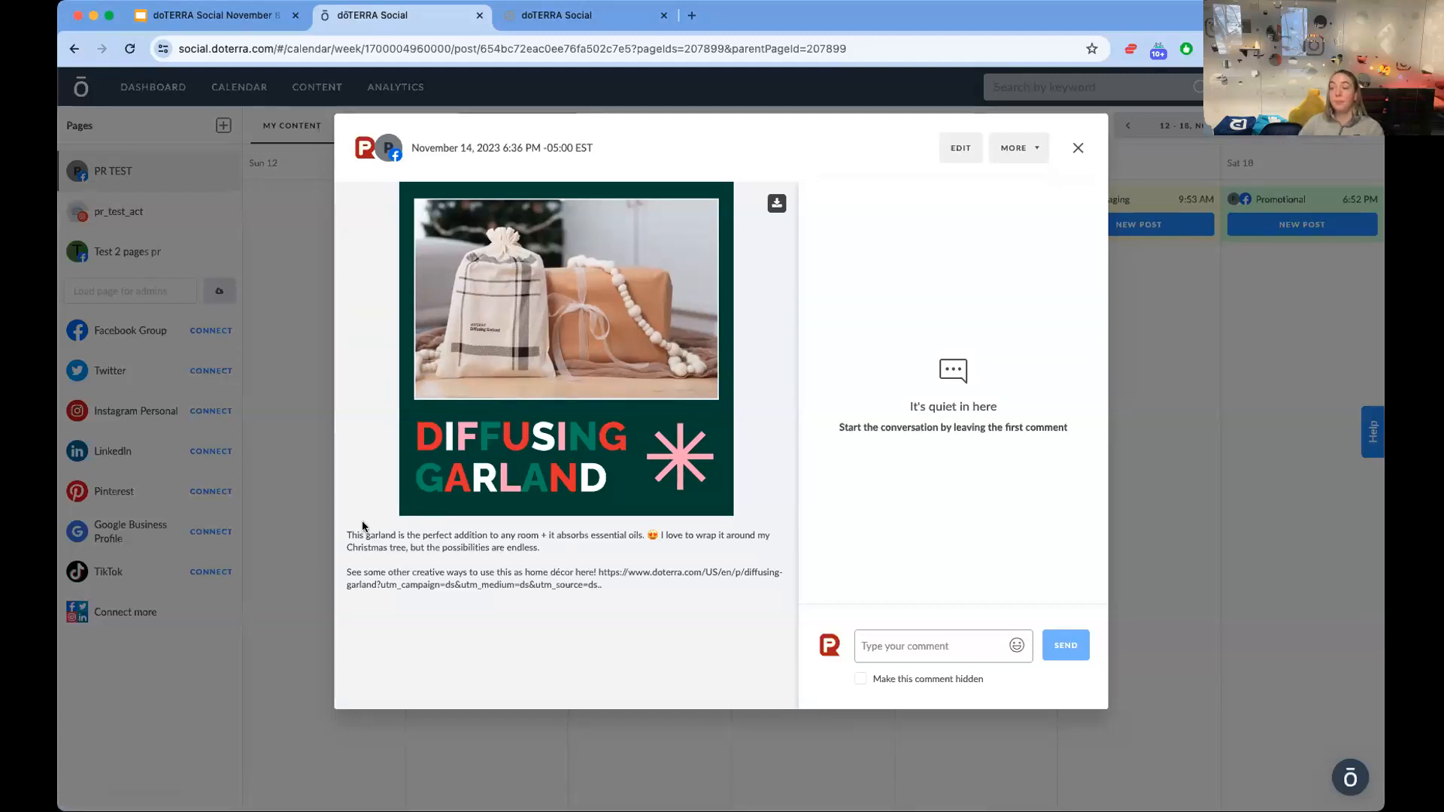
pyautogui.click(265, 328)
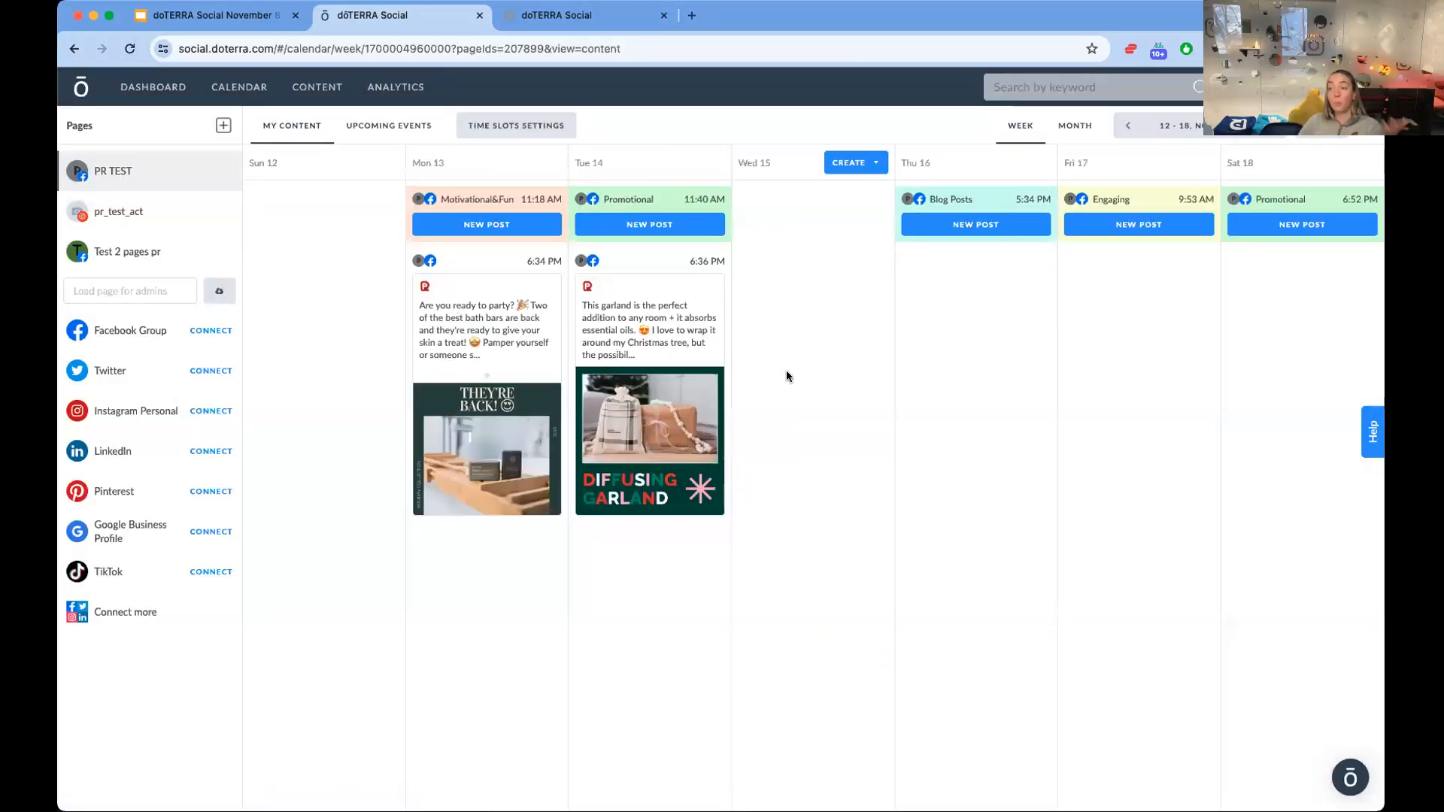
# - Create a post from the Holiday Peace post idea for the PR TEST Facebook page and add it to the queue
pyautogui.moveTo(329, 90)
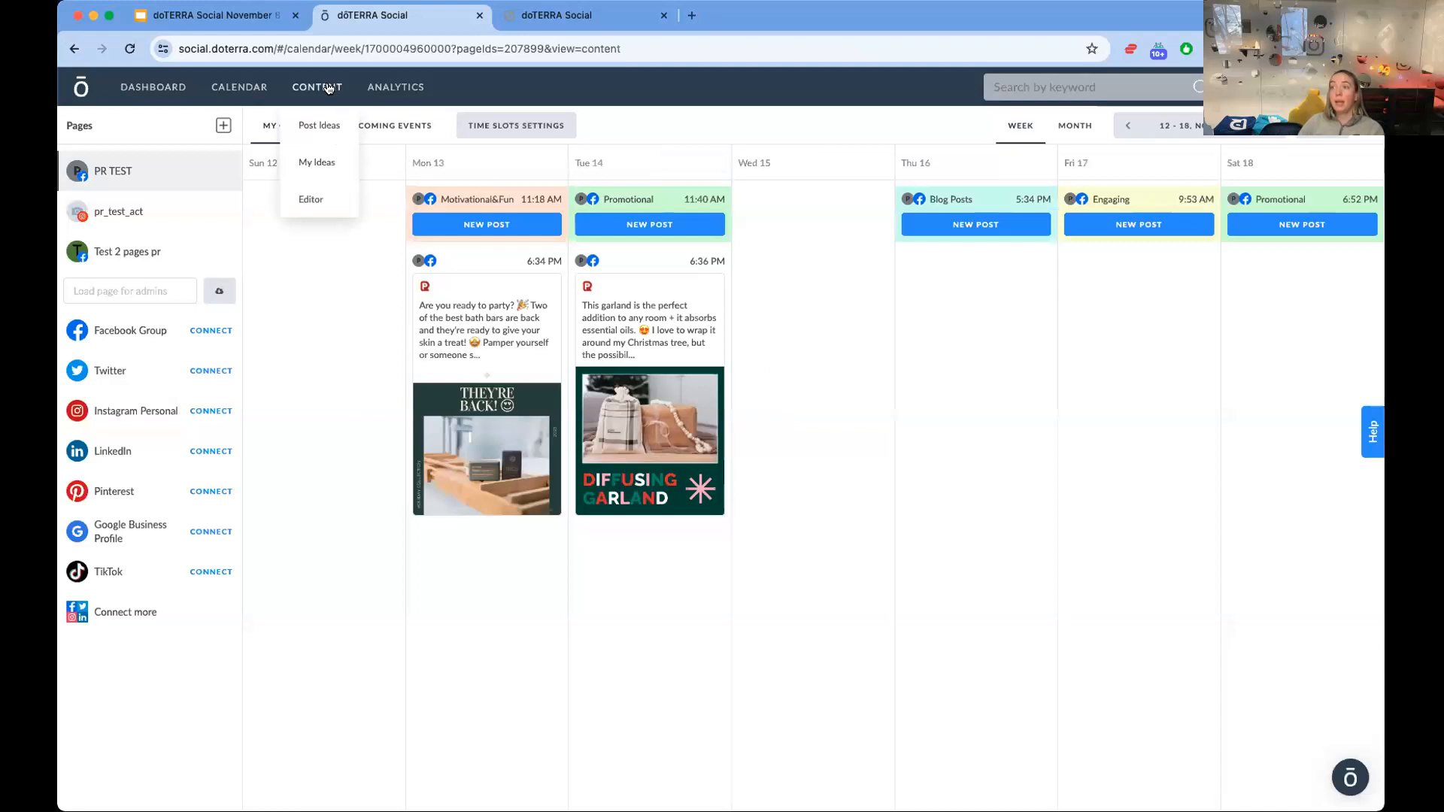
pyautogui.click(338, 127)
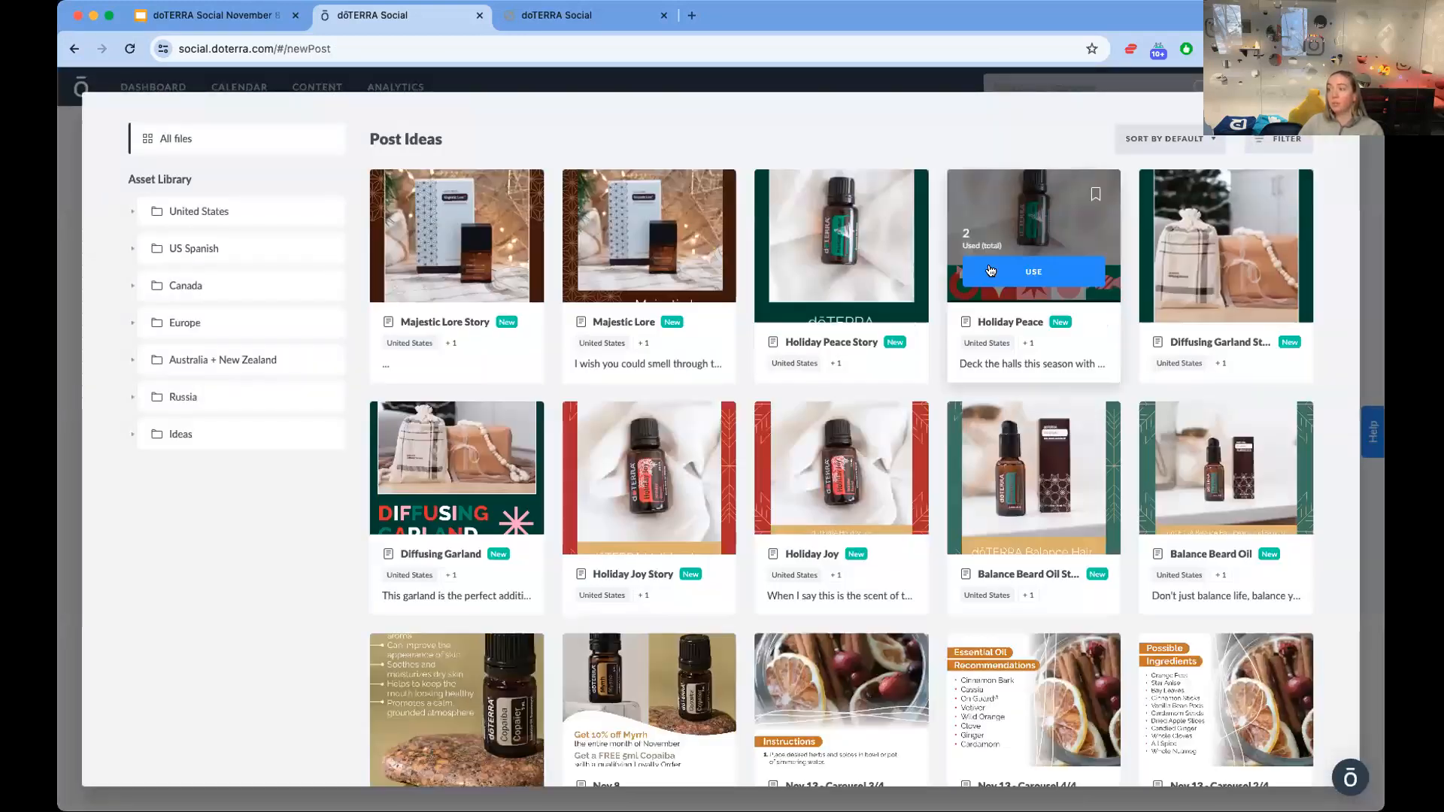
pyautogui.click(1029, 267)
pyautogui.click(511, 179)
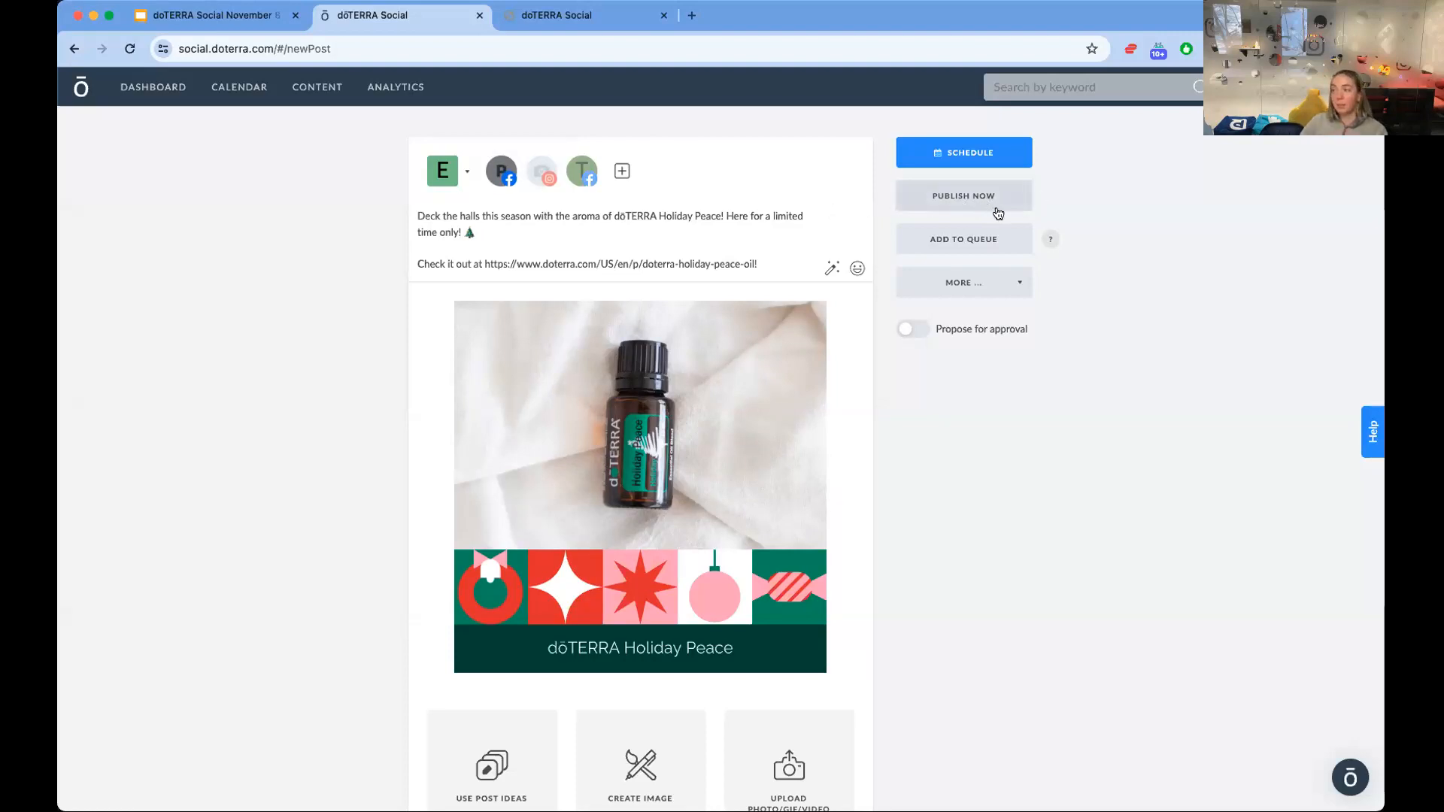
pyautogui.click(984, 240)
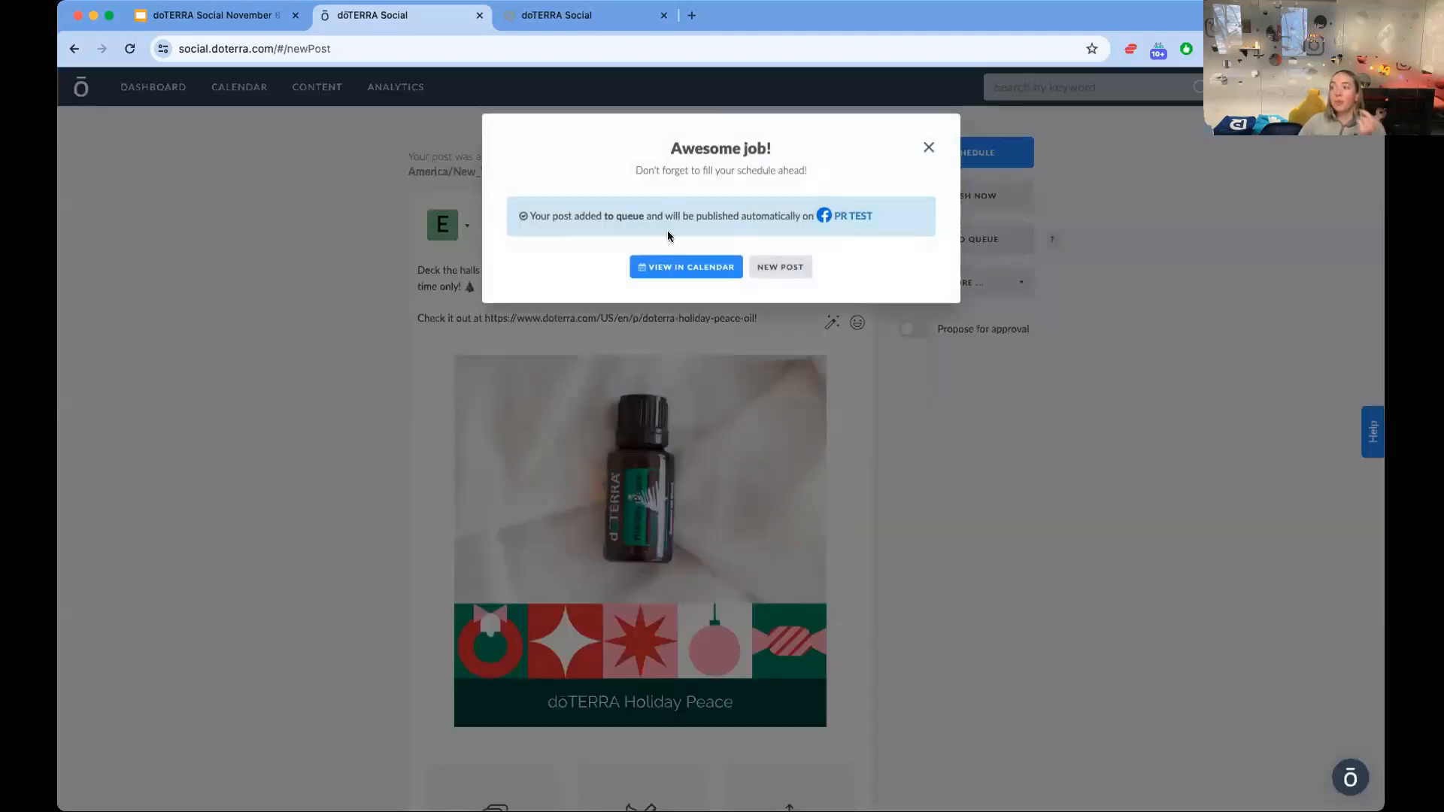
# - Create another post from the Balance Beard Oil Story post idea and add it to the queue
pyautogui.click(761, 266)
pyautogui.click(485, 339)
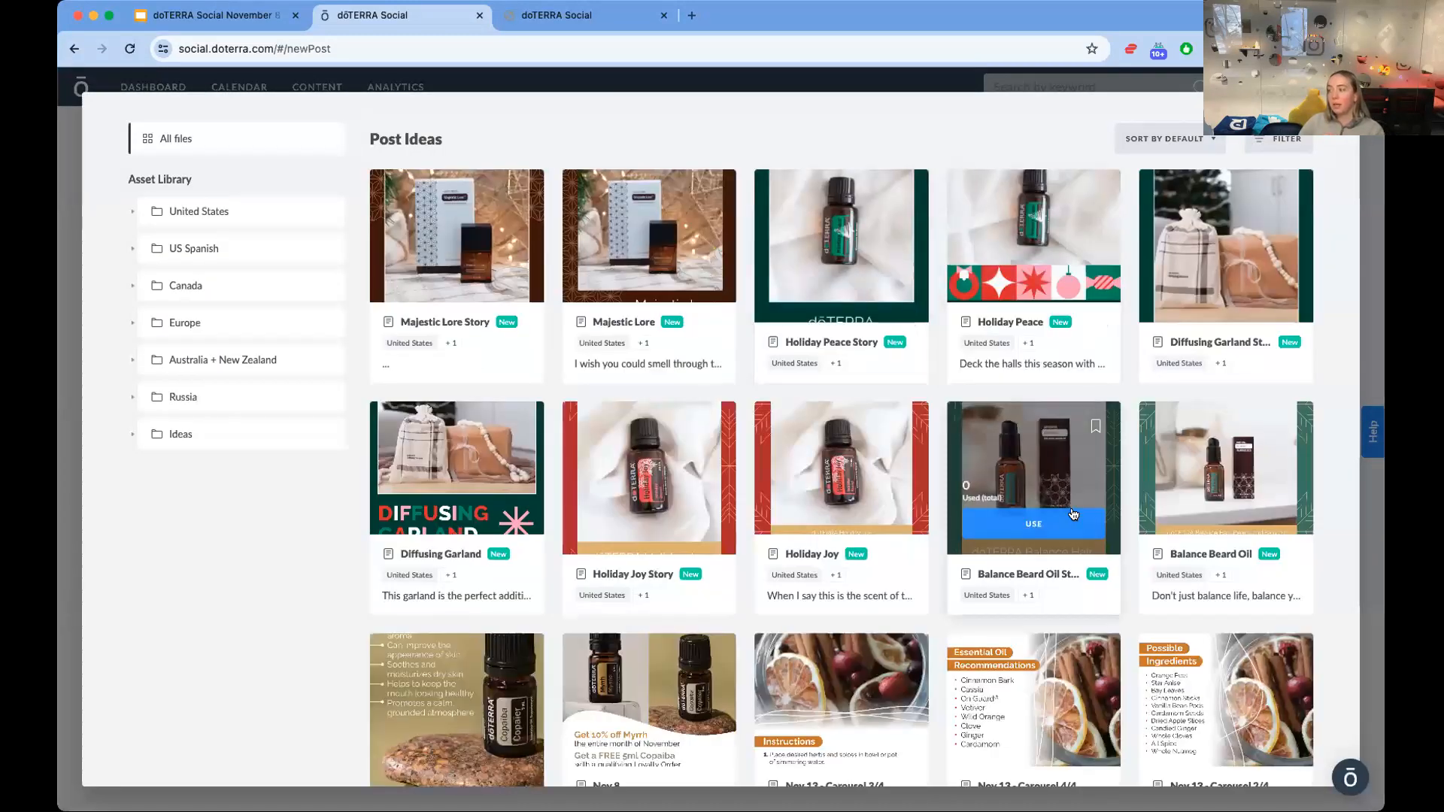
pyautogui.click(1067, 503)
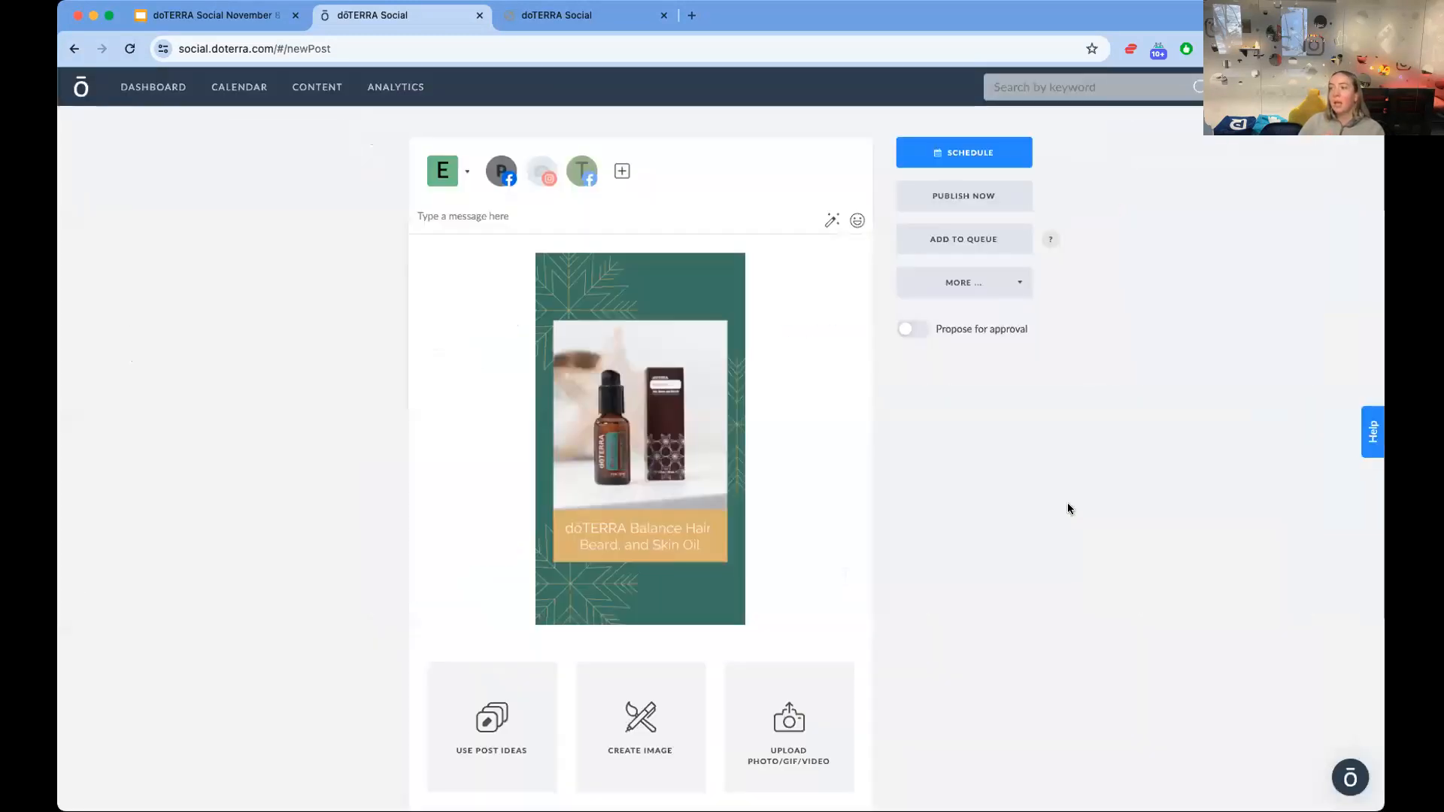
pyautogui.click(991, 241)
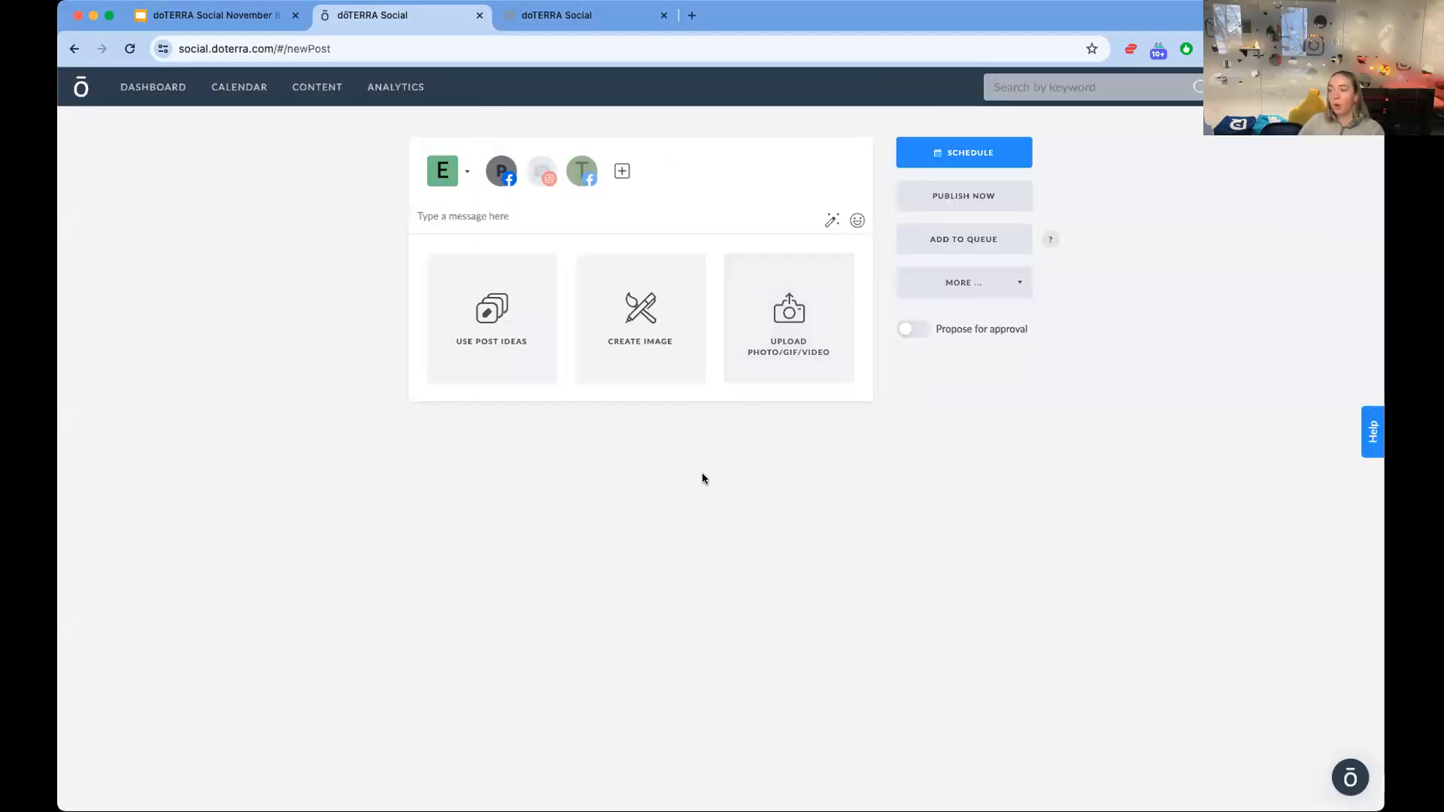
# - Queue a new post from the sweet potato salad ingredients post idea and view it in the calendar
pyautogui.click(469, 311)
pyautogui.scroll(-4, 902, 594)
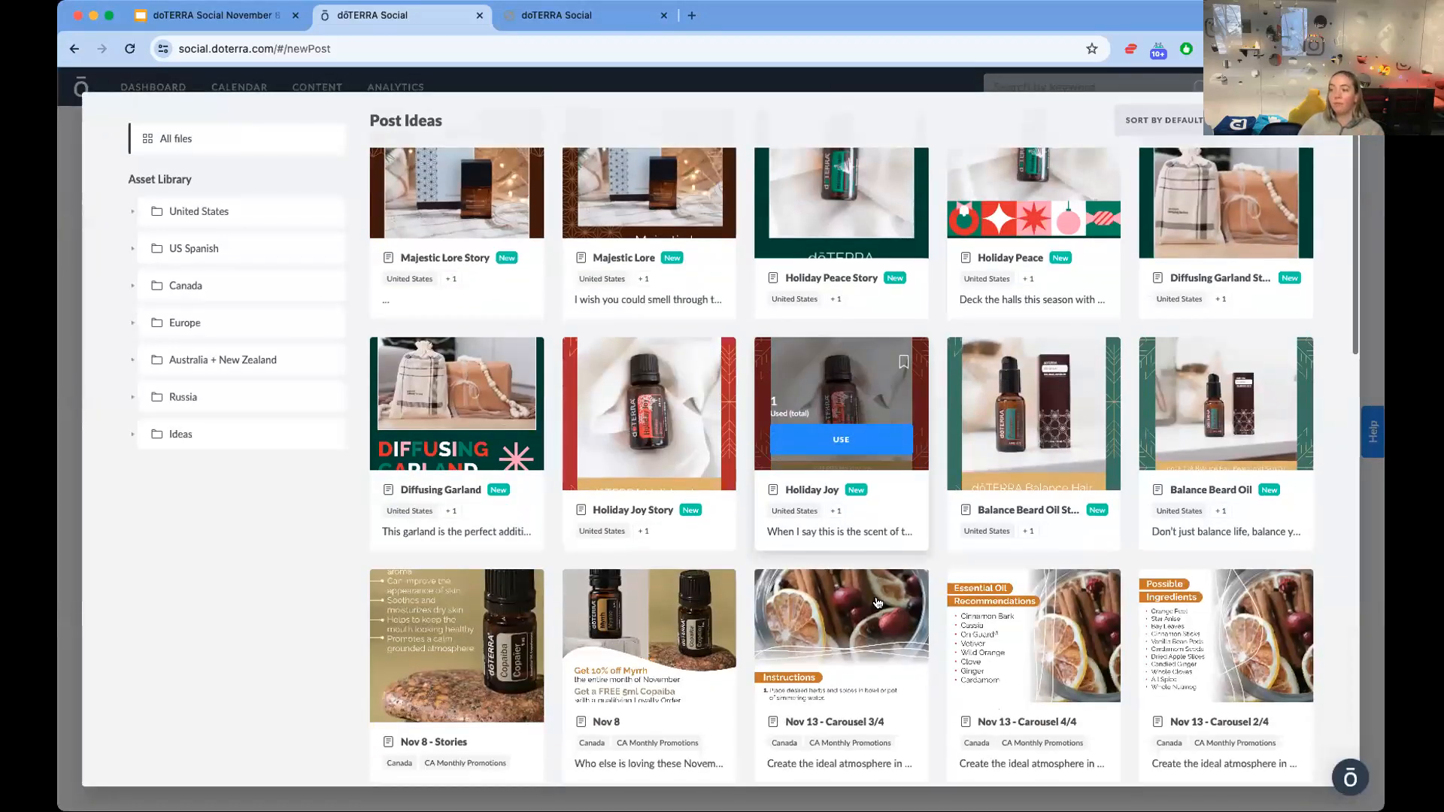
pyautogui.click(870, 674)
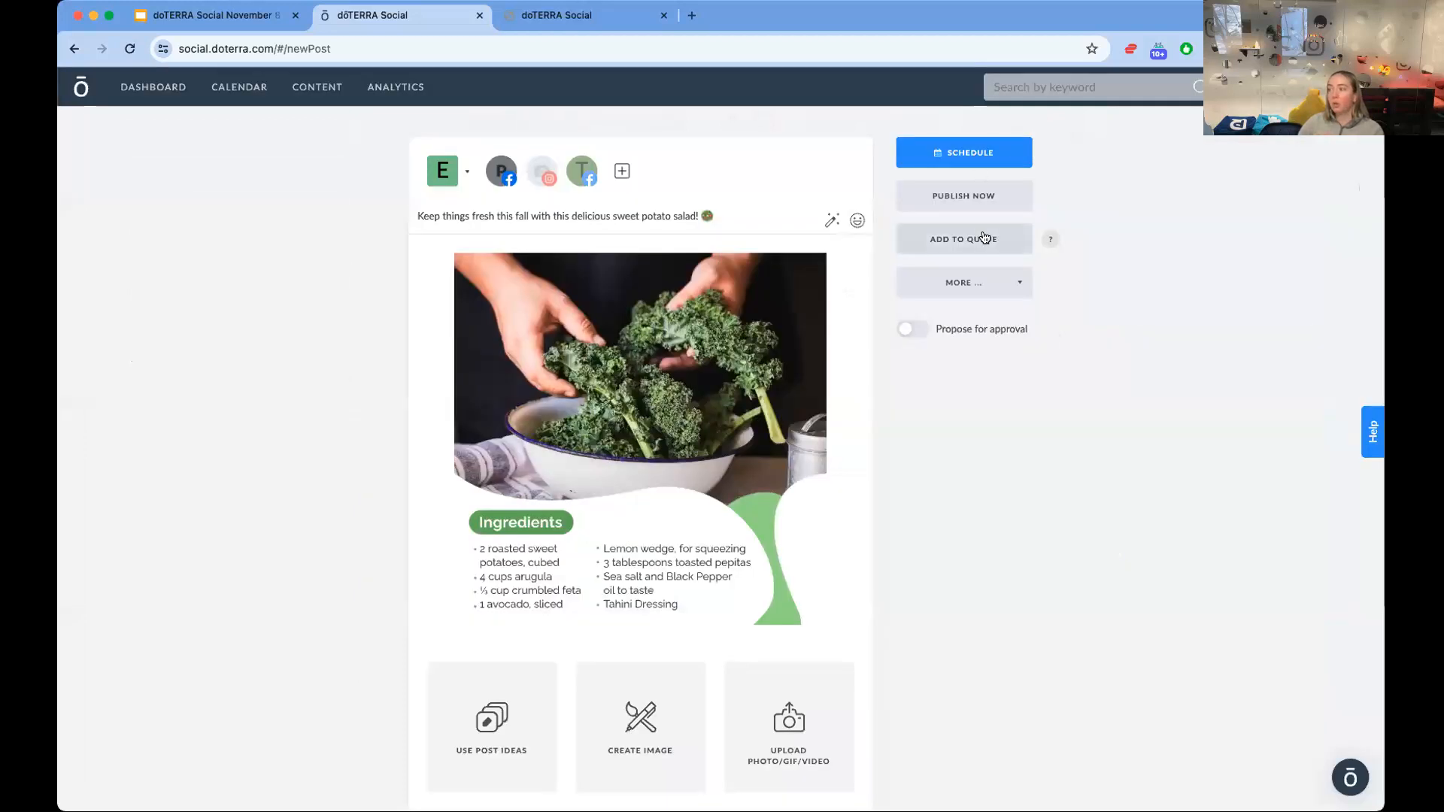
pyautogui.click(977, 239)
pyautogui.click(696, 261)
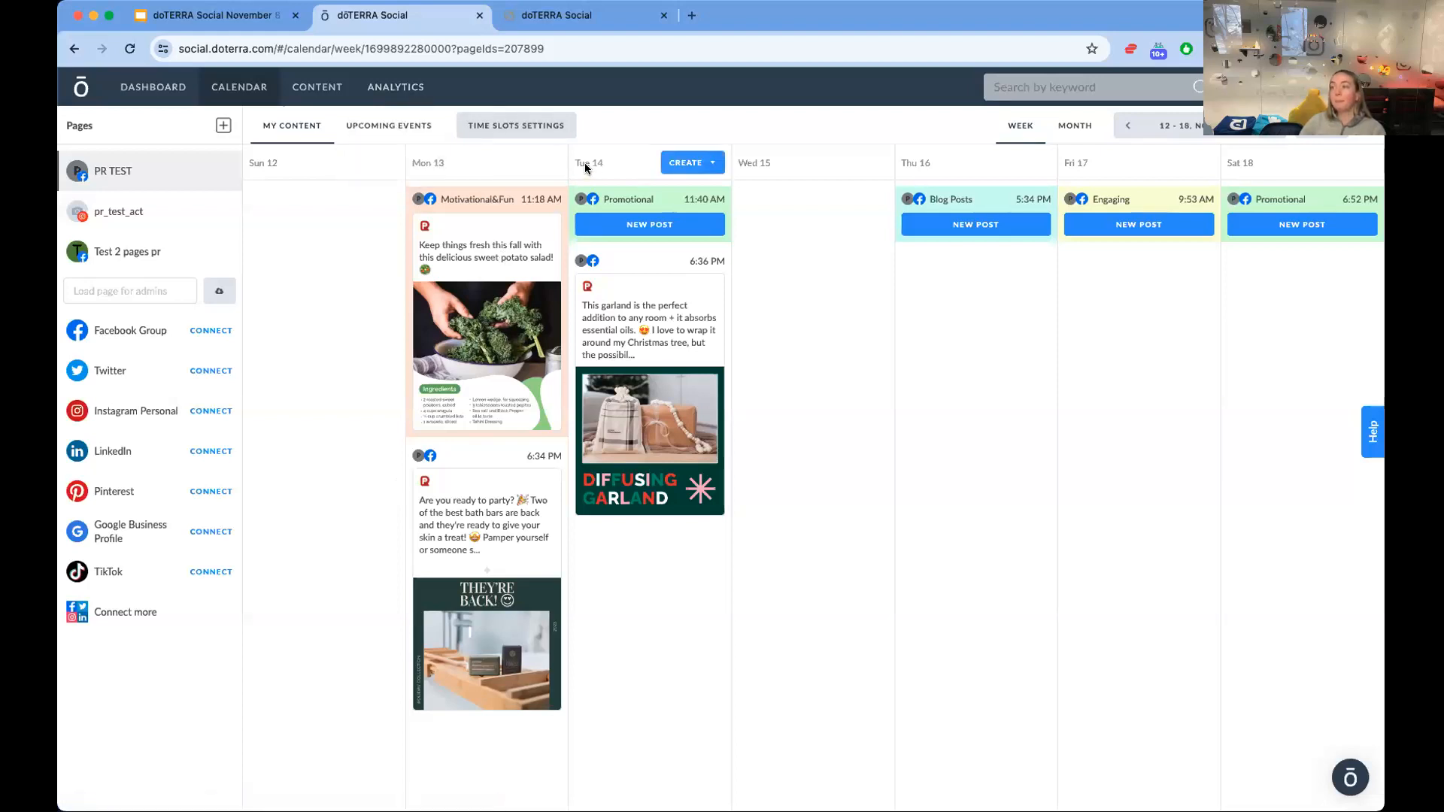
# - Start a post from template 17, November Promotions, in the United States November 2023 Posts folder of the post ideas
pyautogui.moveTo(324, 87)
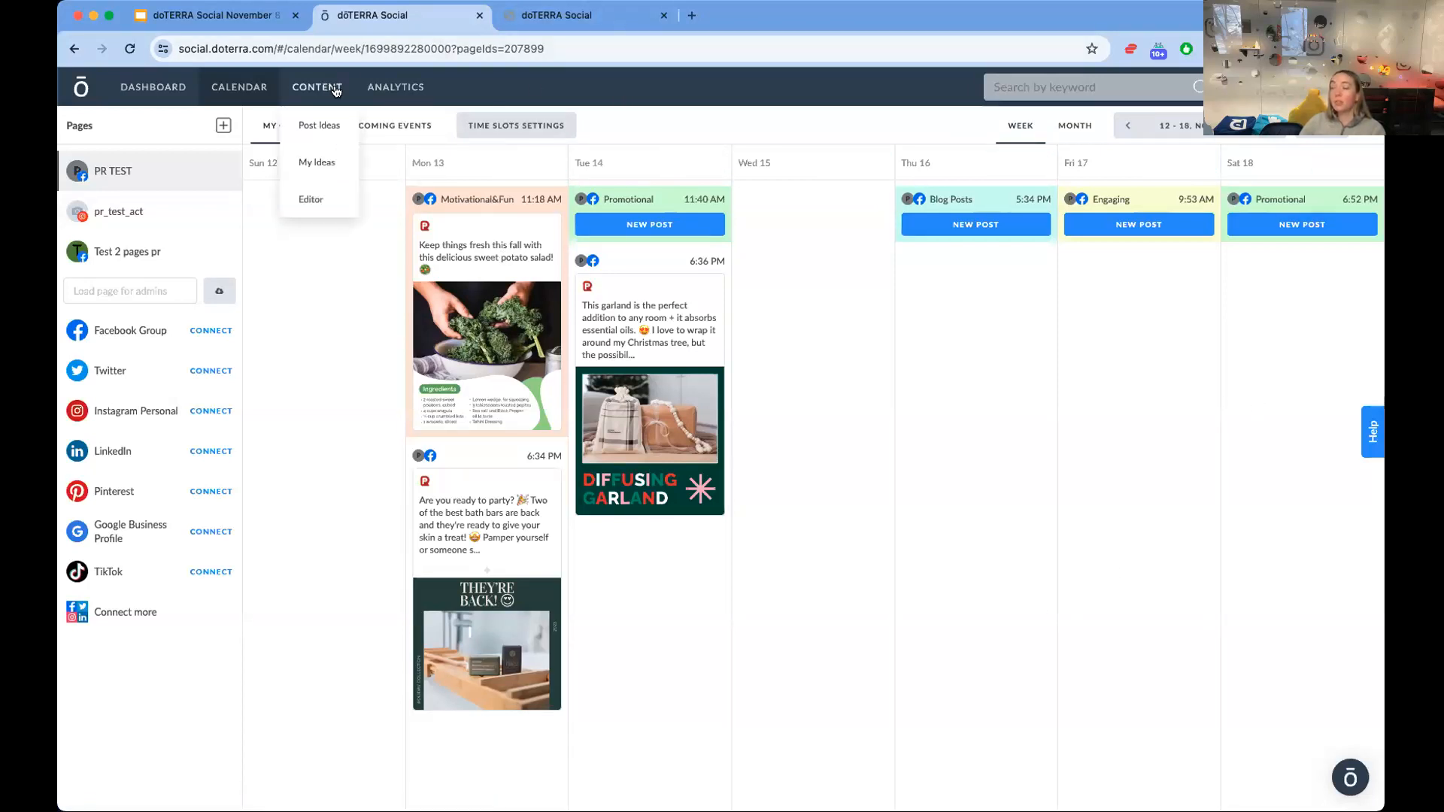
pyautogui.click(339, 130)
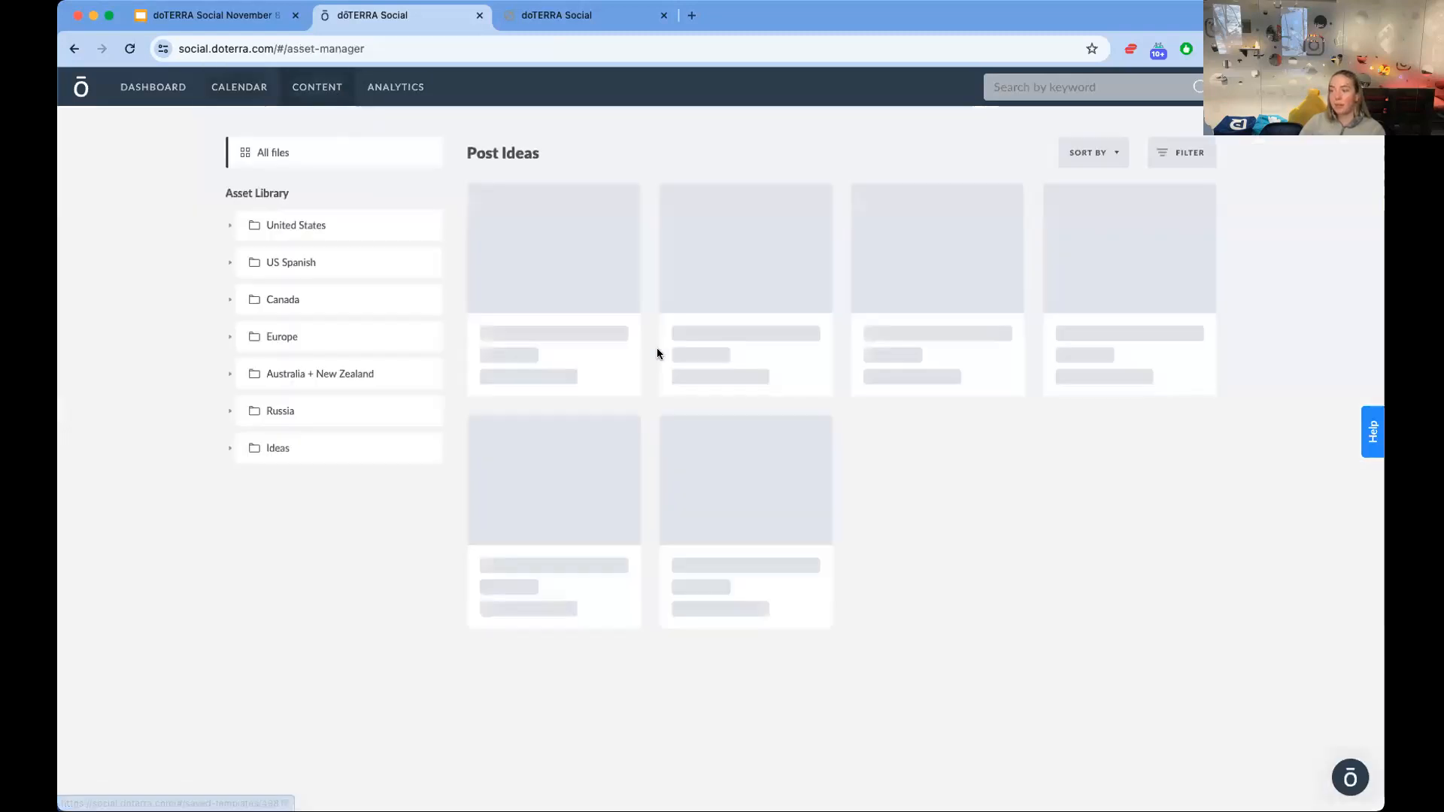
pyautogui.click(272, 226)
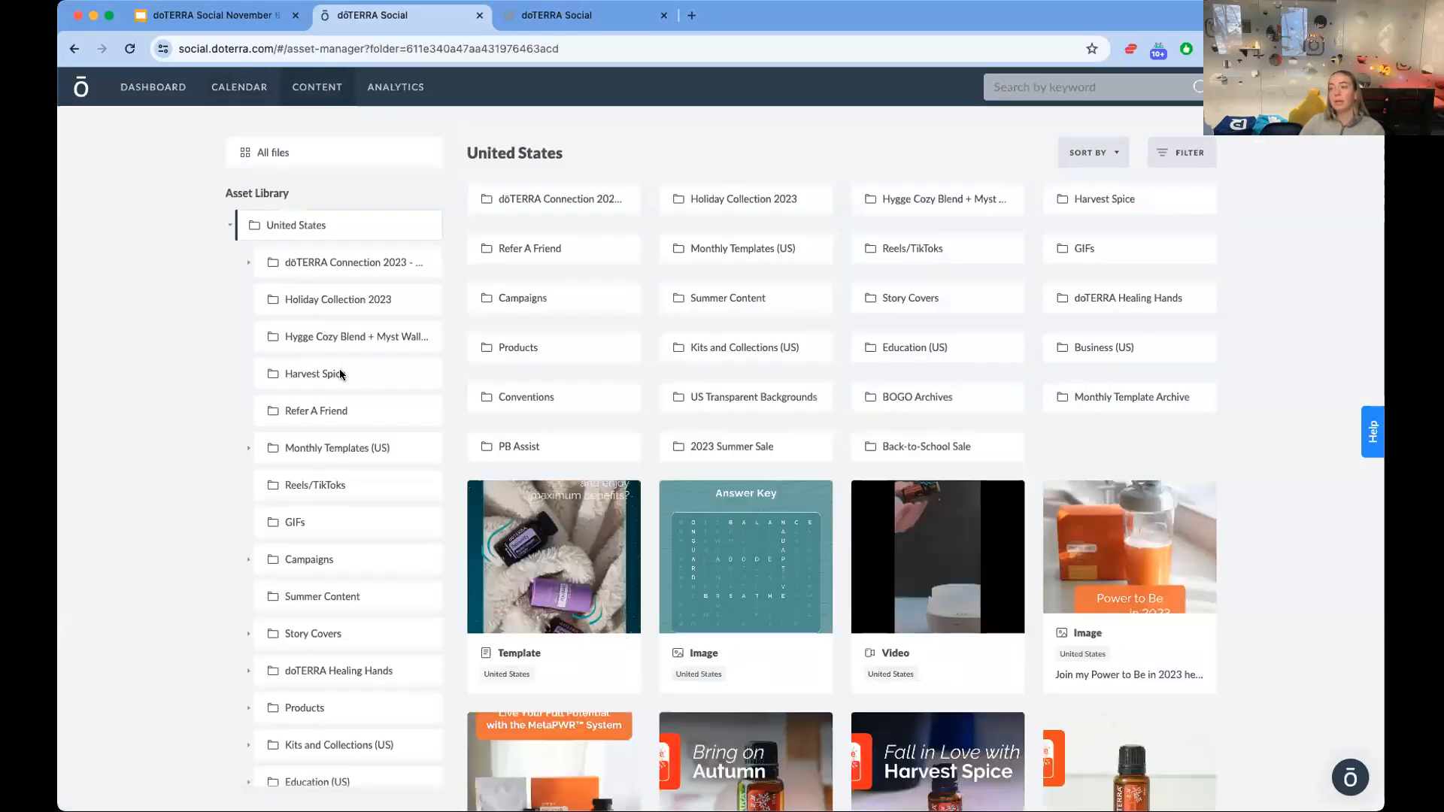
pyautogui.click(575, 203)
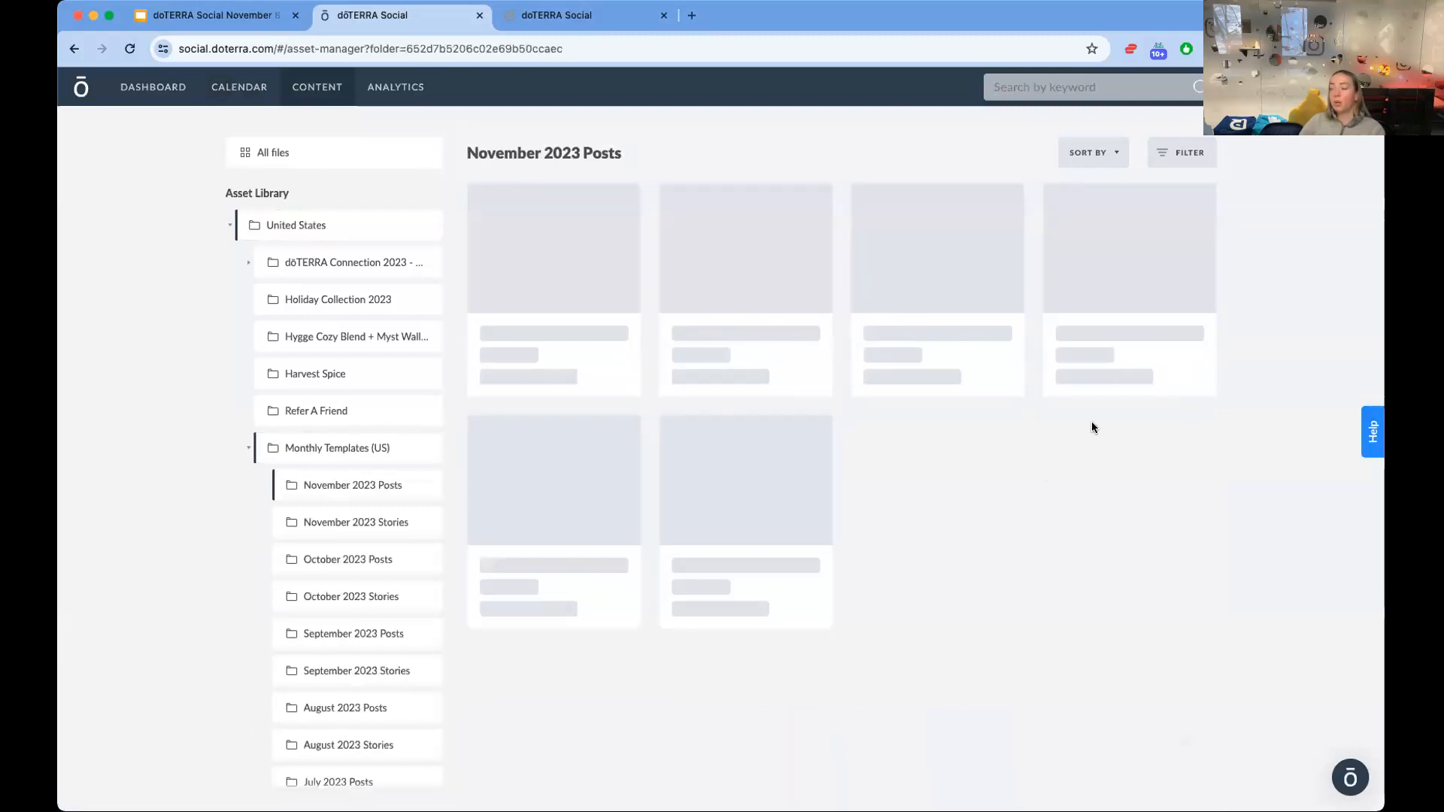
pyautogui.scroll(-8, 937, 305)
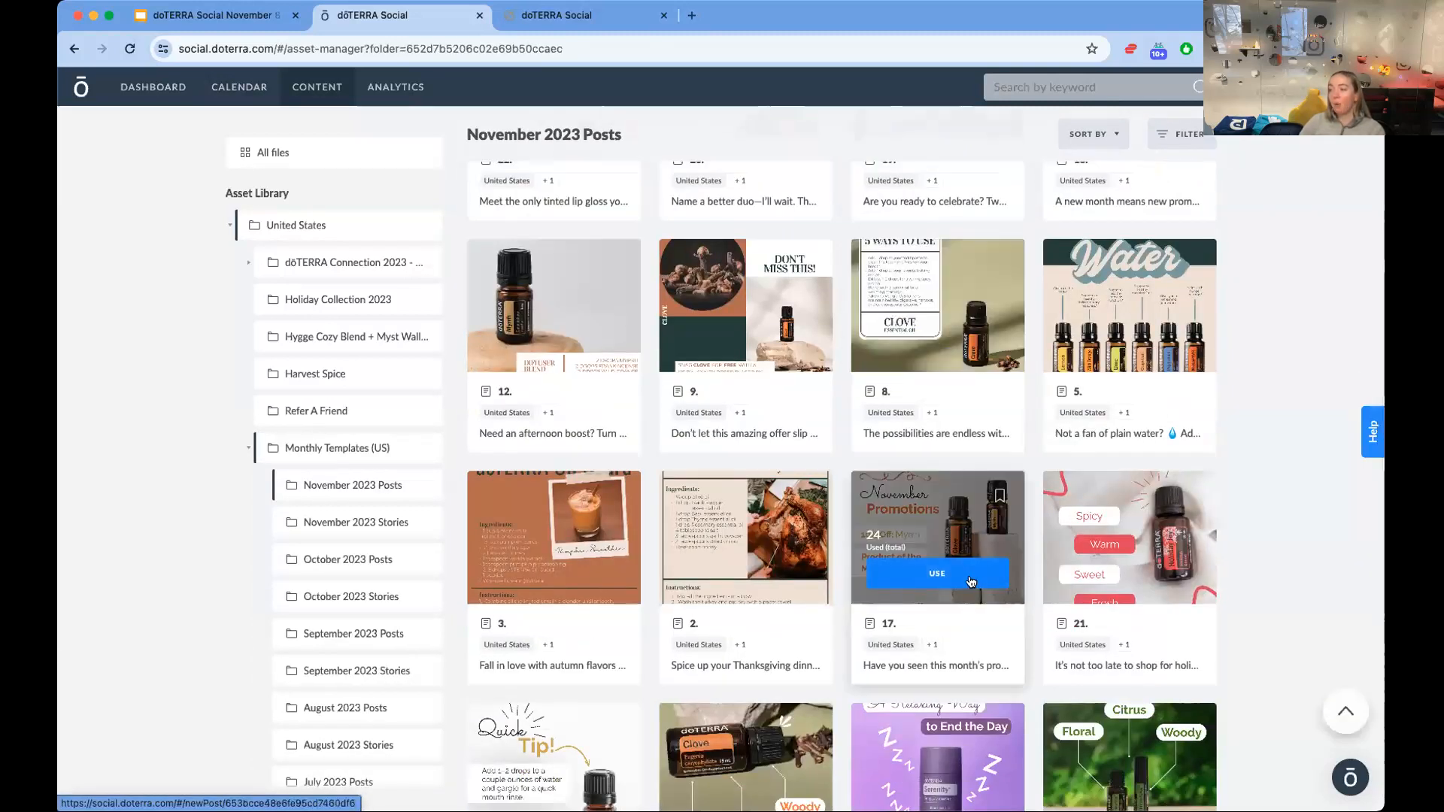
pyautogui.click(935, 574)
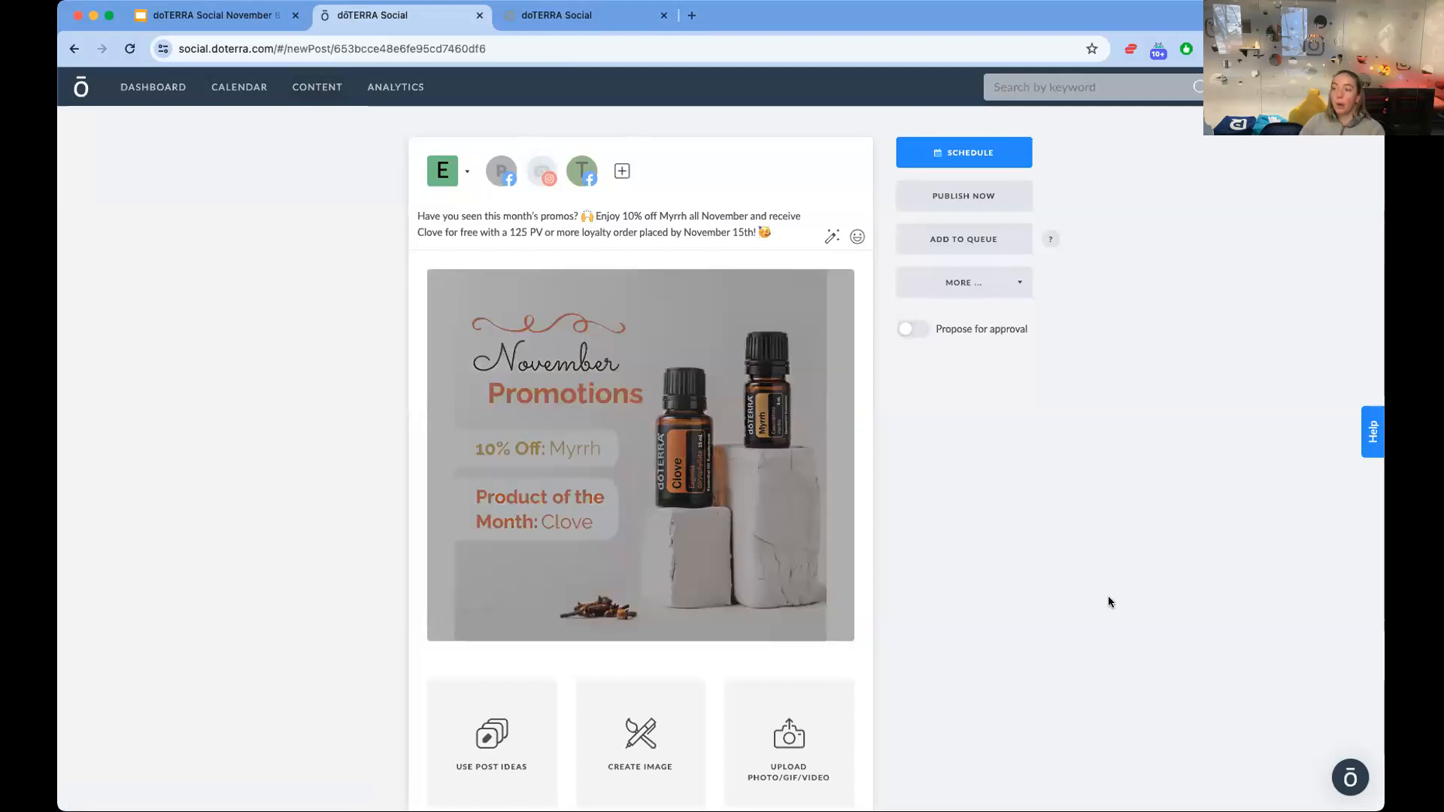
# - Open the November Promotions image in the graphic editor and check the available canvas sizes without changing the size
pyautogui.click(681, 612)
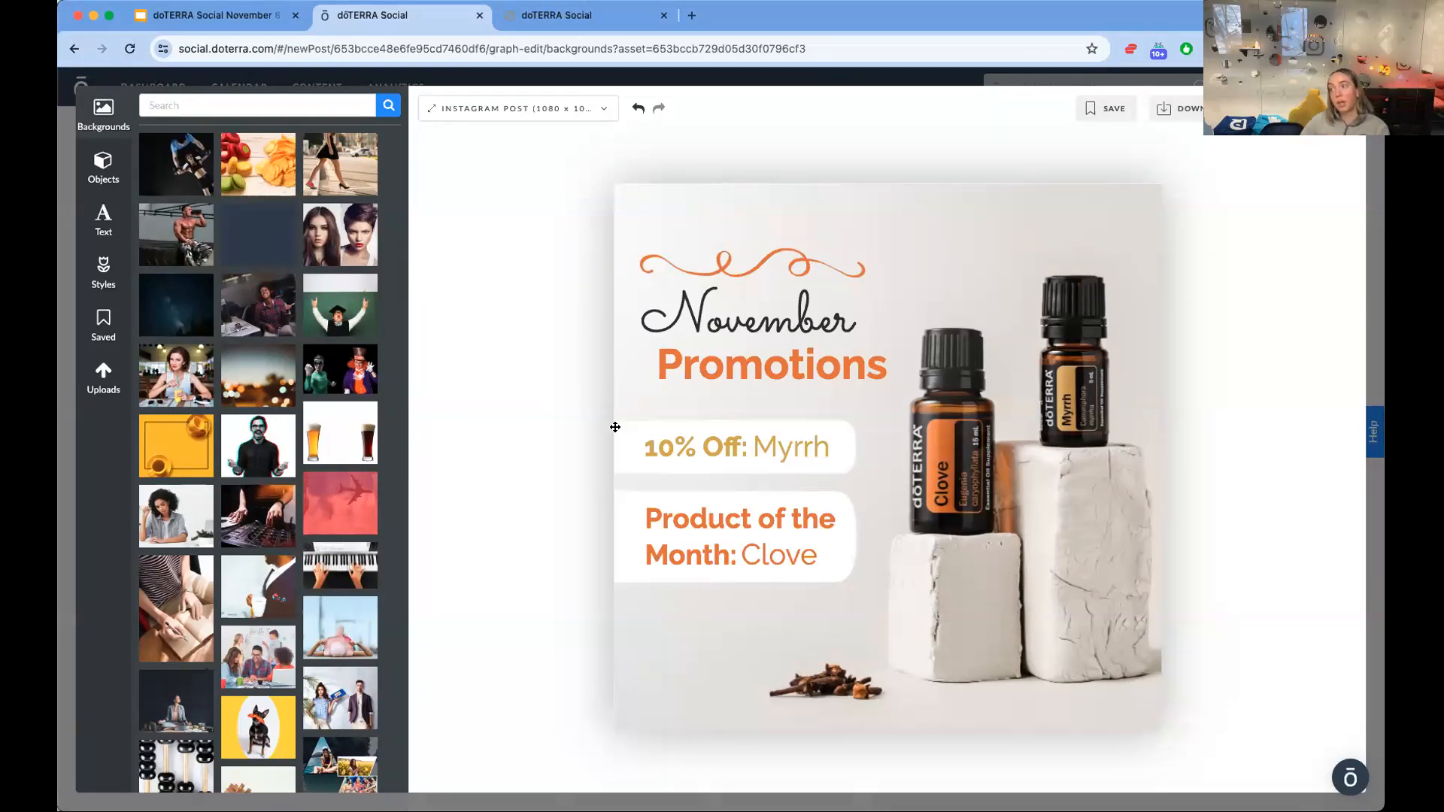
pyautogui.click(514, 107)
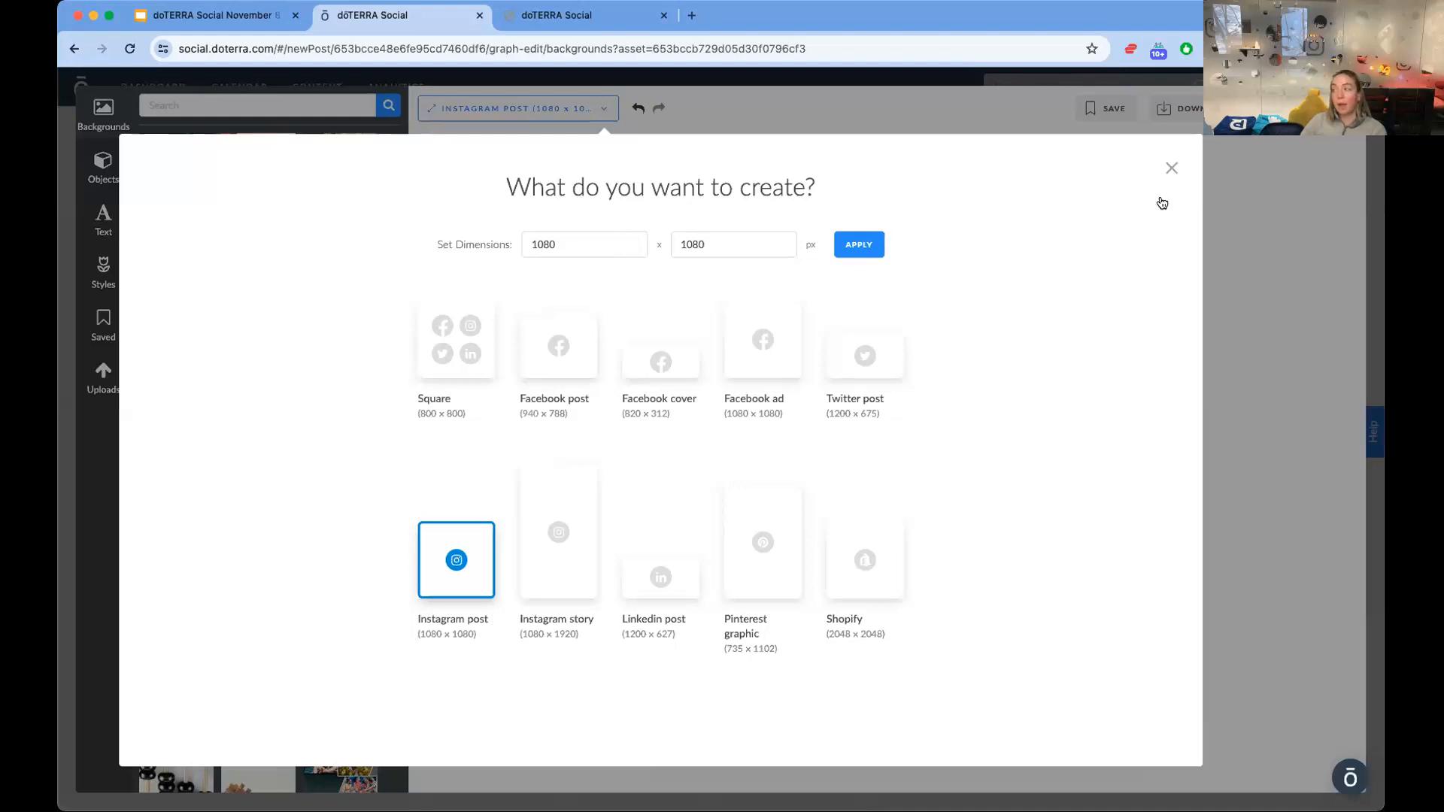
pyautogui.click(1171, 167)
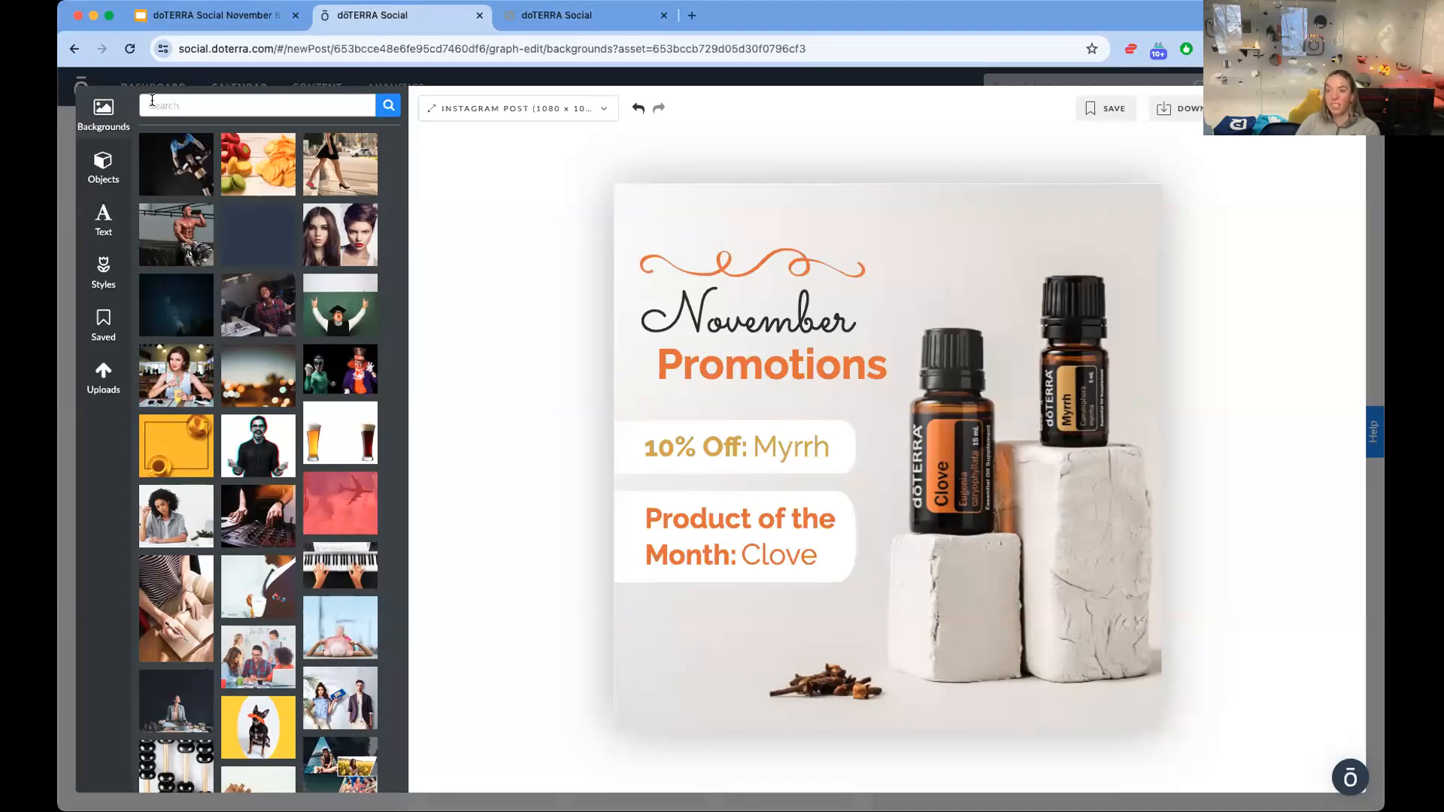
# - Search the backgrounds for "peppermint", clear the whole template design, and fill the canvas with the blurred-background mint leaf photo
pyautogui.write('peppermint')
pyautogui.press('Return')
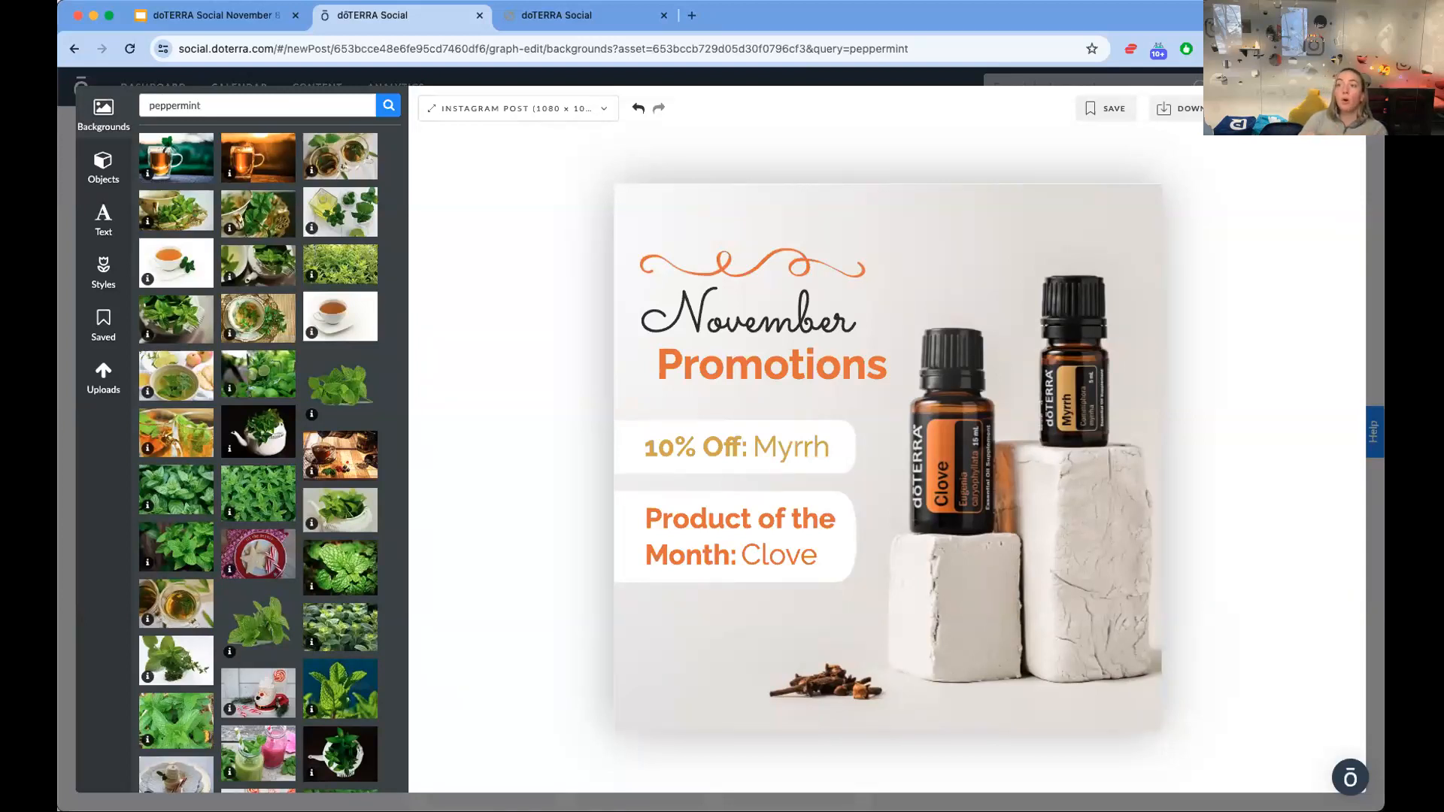
pyautogui.scroll(-10, 238, 374)
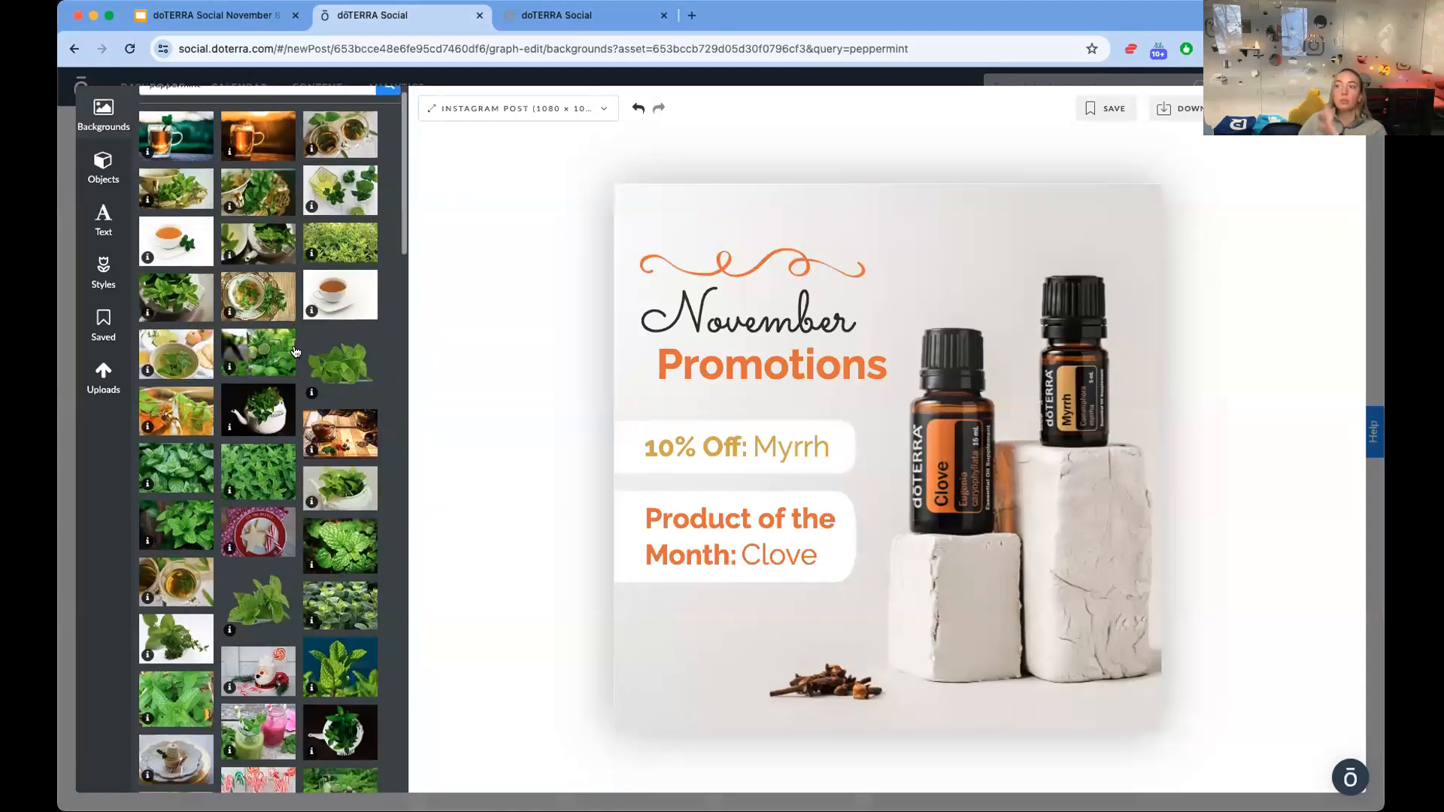
pyautogui.scroll(-3, 237, 374)
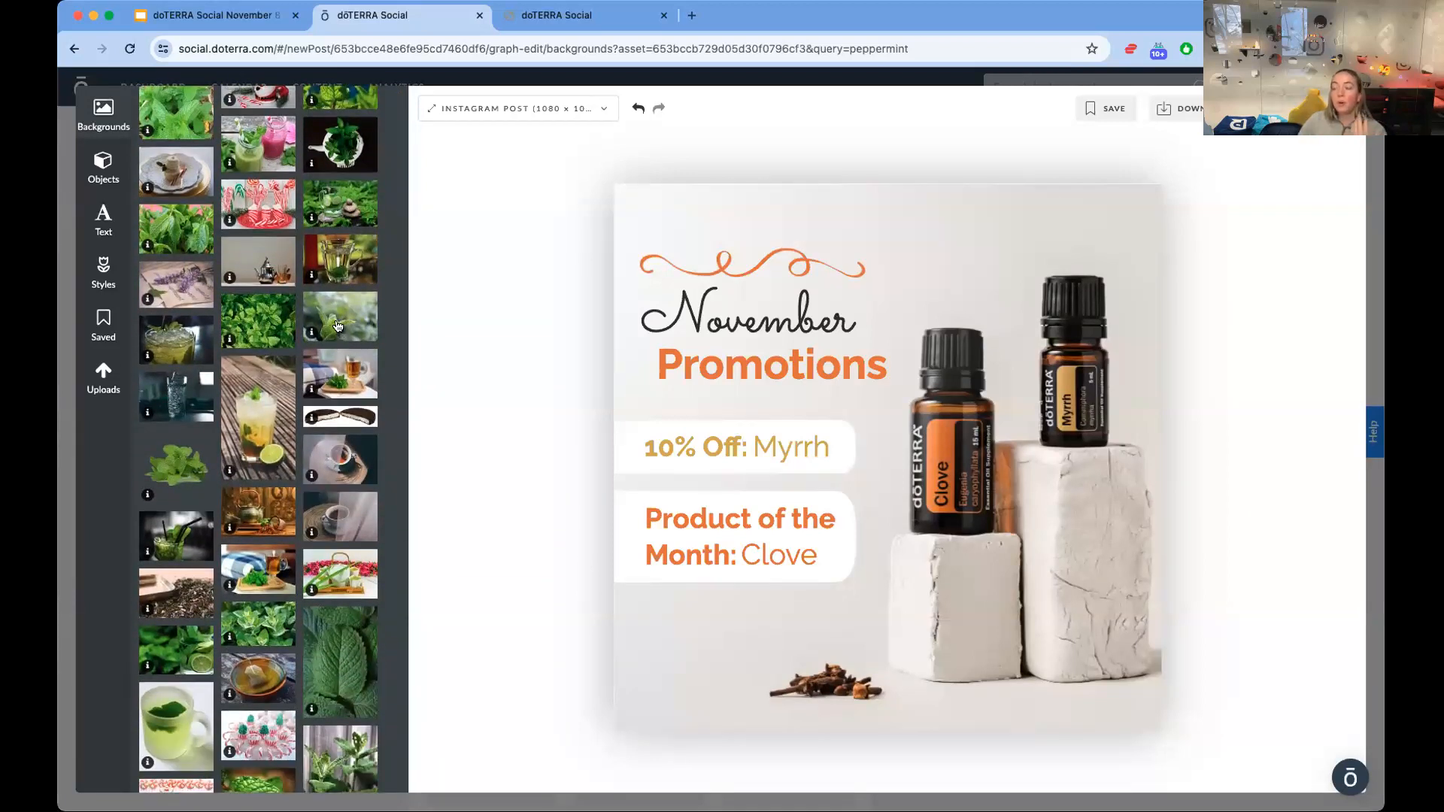
pyautogui.moveTo(509, 128); pyautogui.dragTo(1238, 741)
pyautogui.press('Delete')
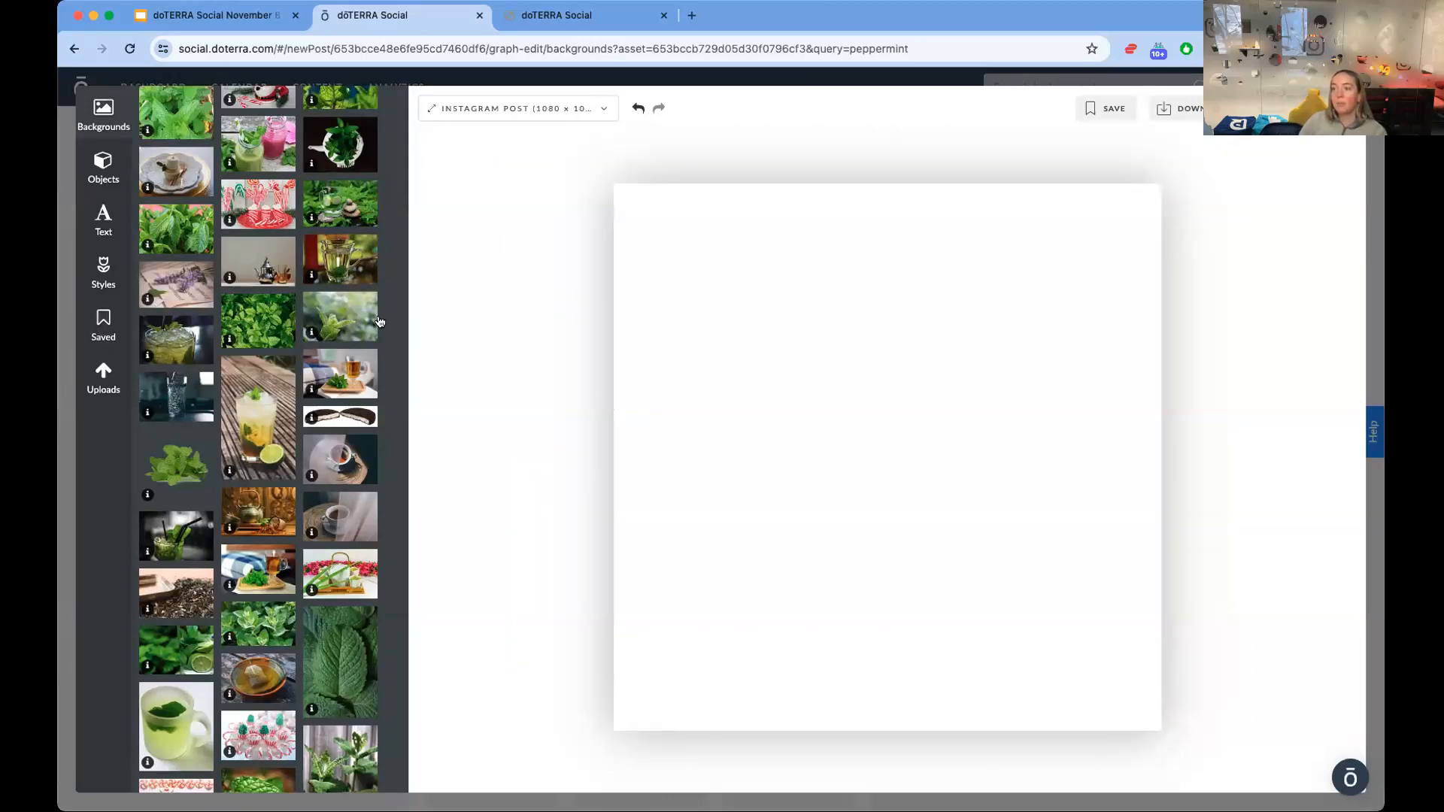
pyautogui.click(344, 311)
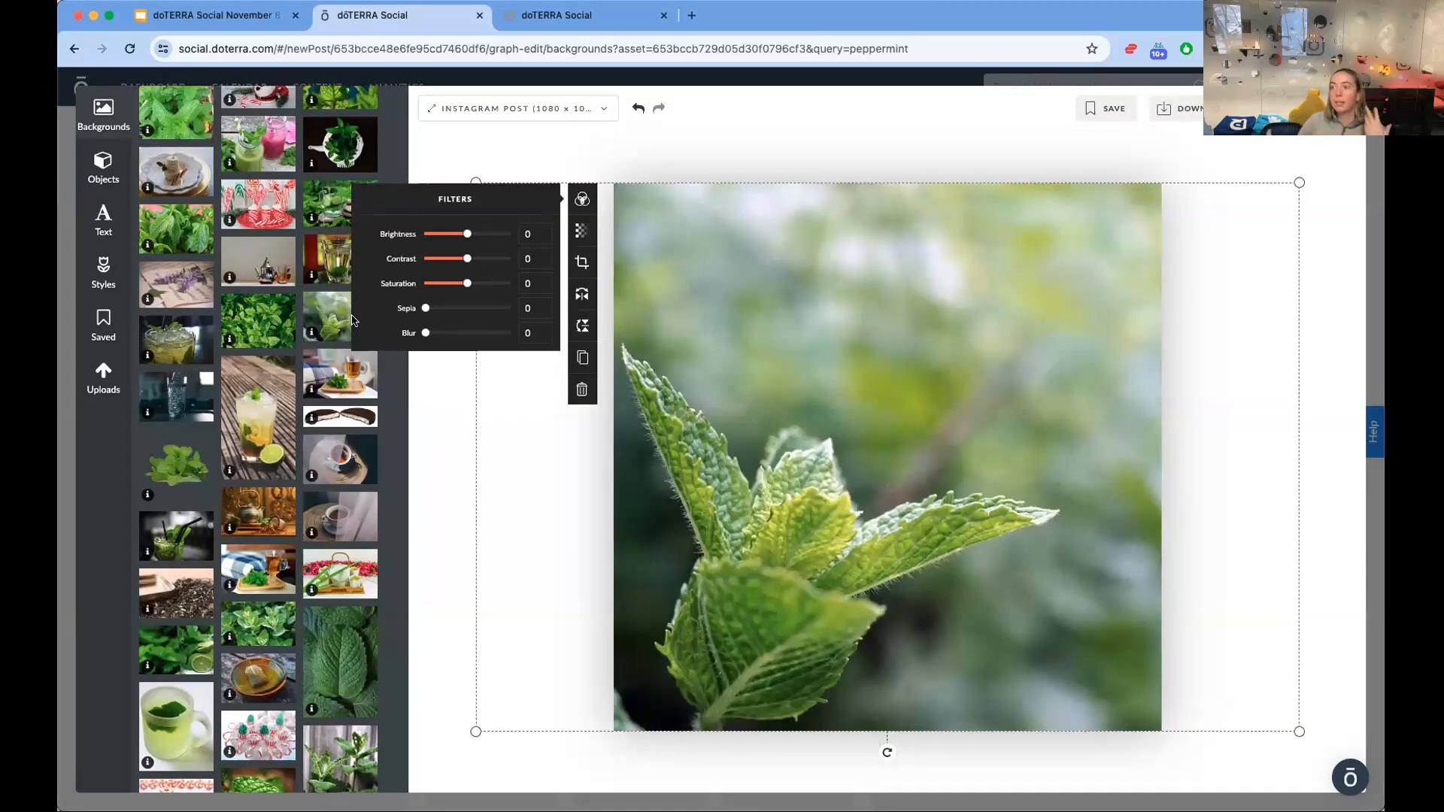
# - Add the Peppermint bottle from the Single Oils objects, rotate it nearly horizontal, and place it above the mint leaves
pyautogui.click(99, 166)
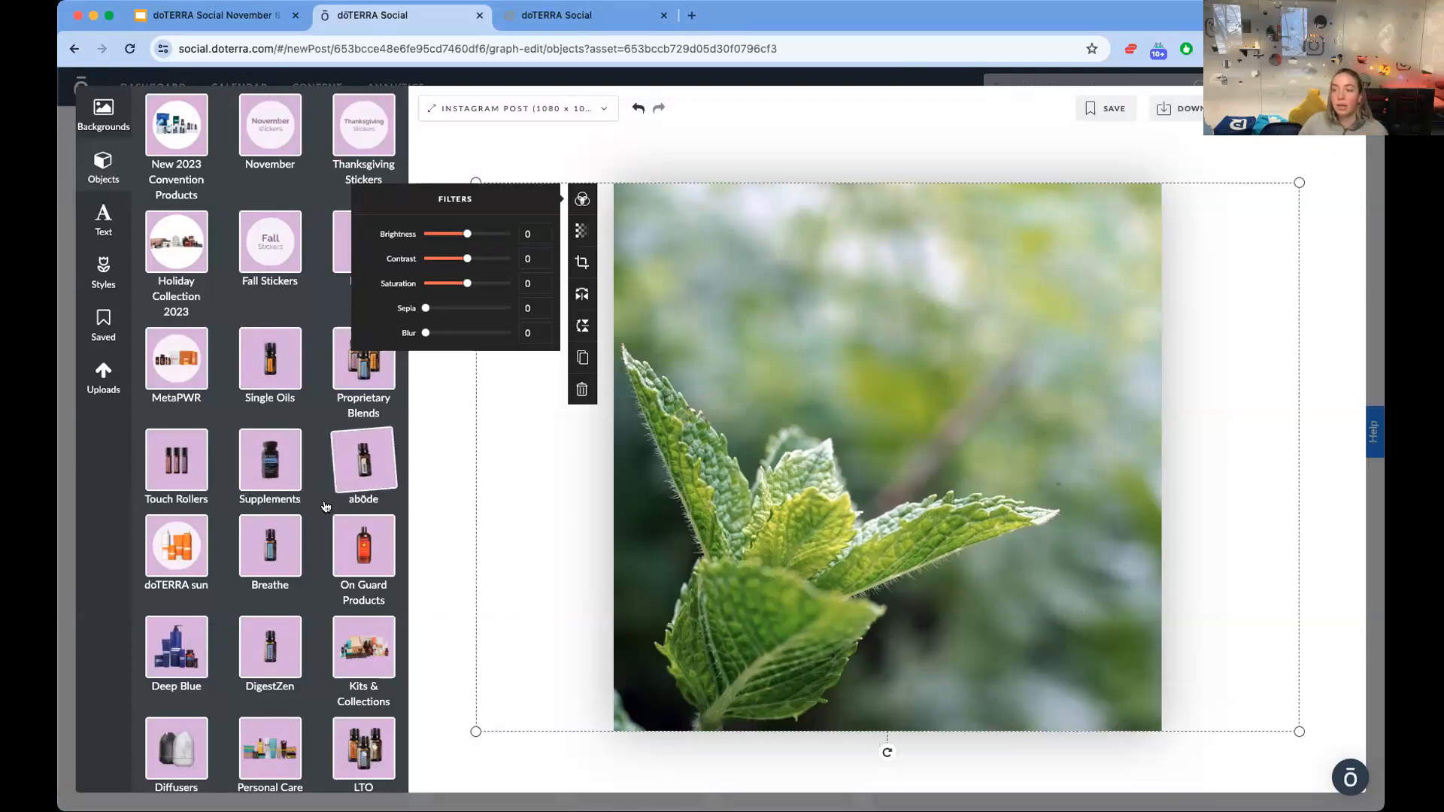
pyautogui.click(292, 395)
pyautogui.scroll(-10, 340, 626)
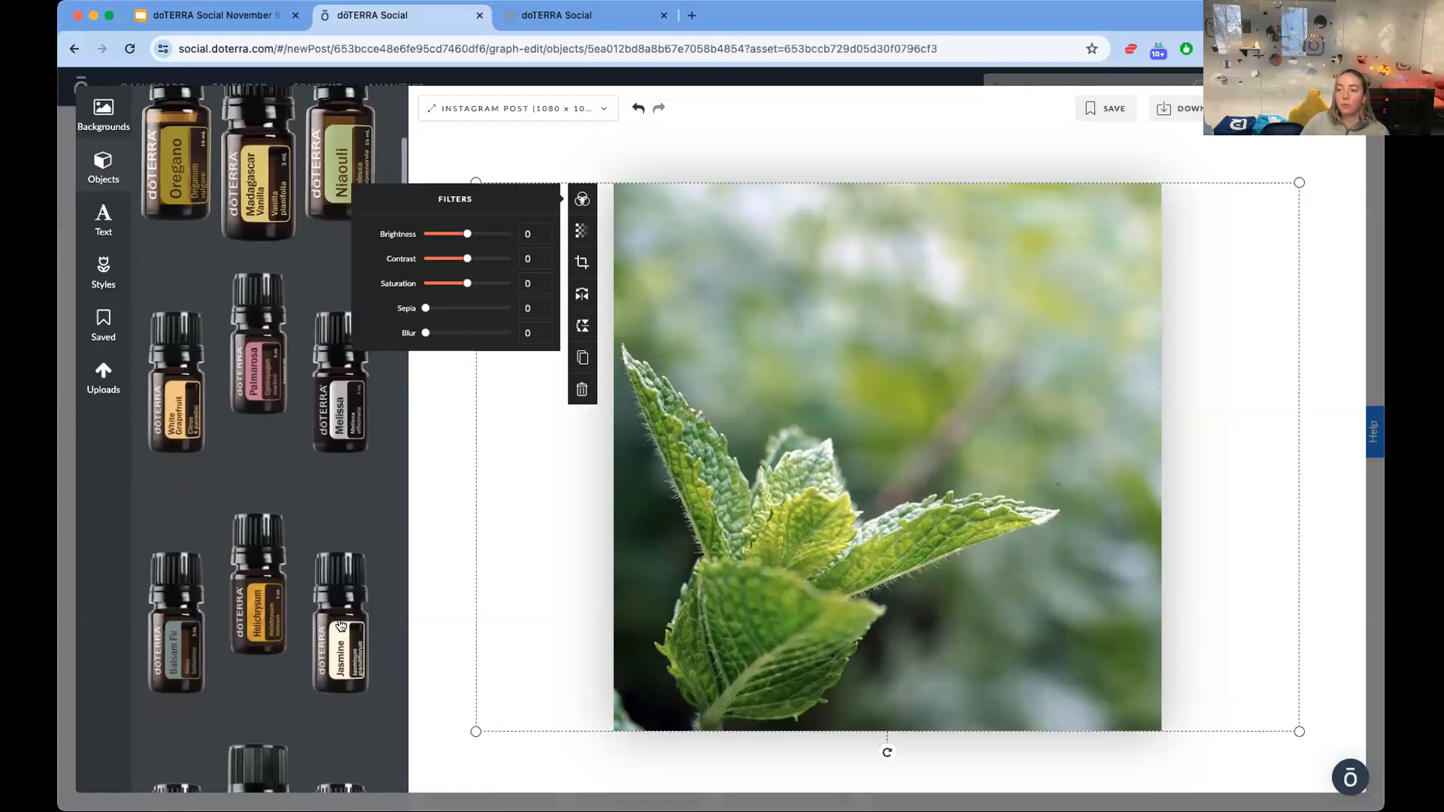
pyautogui.scroll(-10, 340, 625)
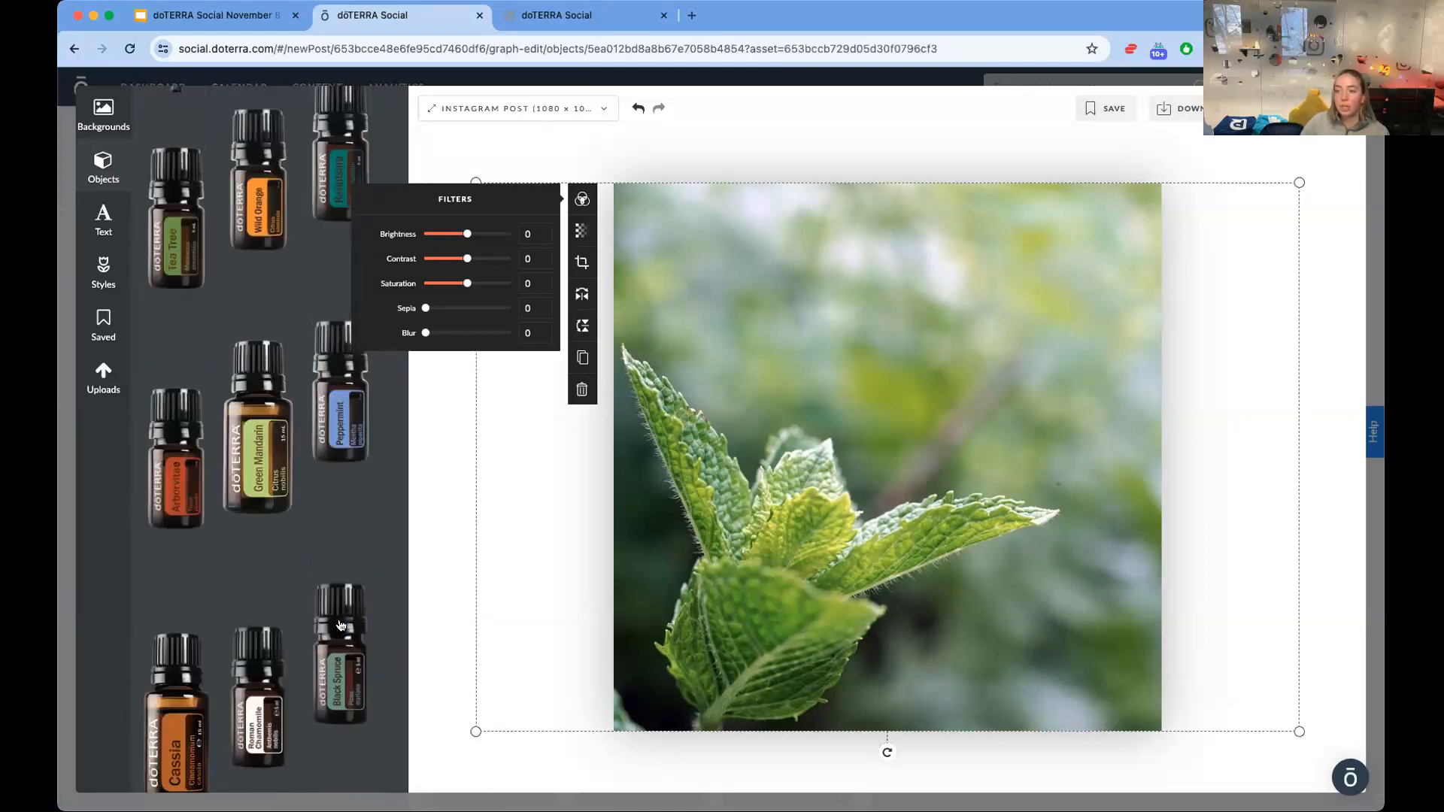
pyautogui.click(329, 226)
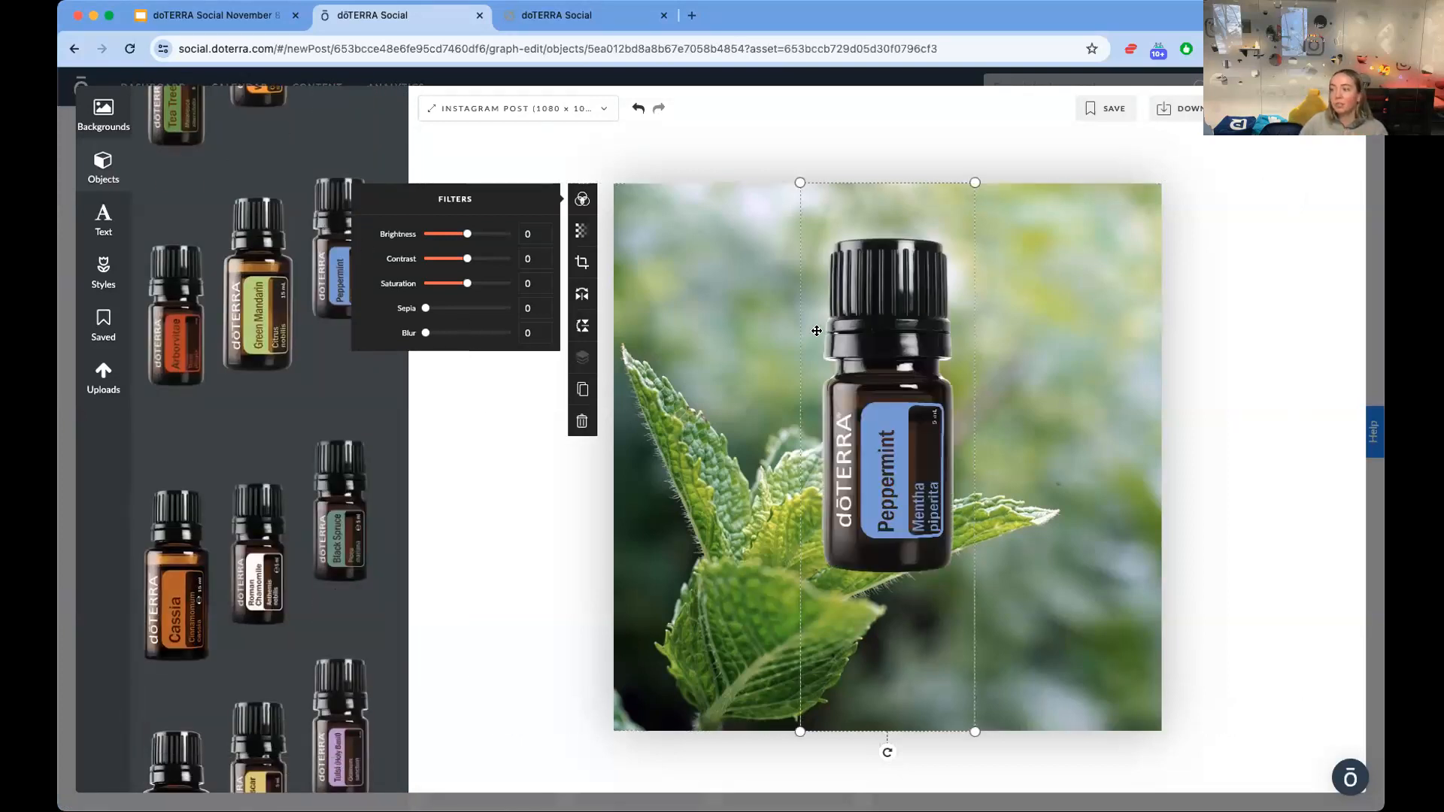
pyautogui.moveTo(888, 752); pyautogui.dragTo(579, 501)
pyautogui.moveTo(943, 460); pyautogui.dragTo(943, 325)
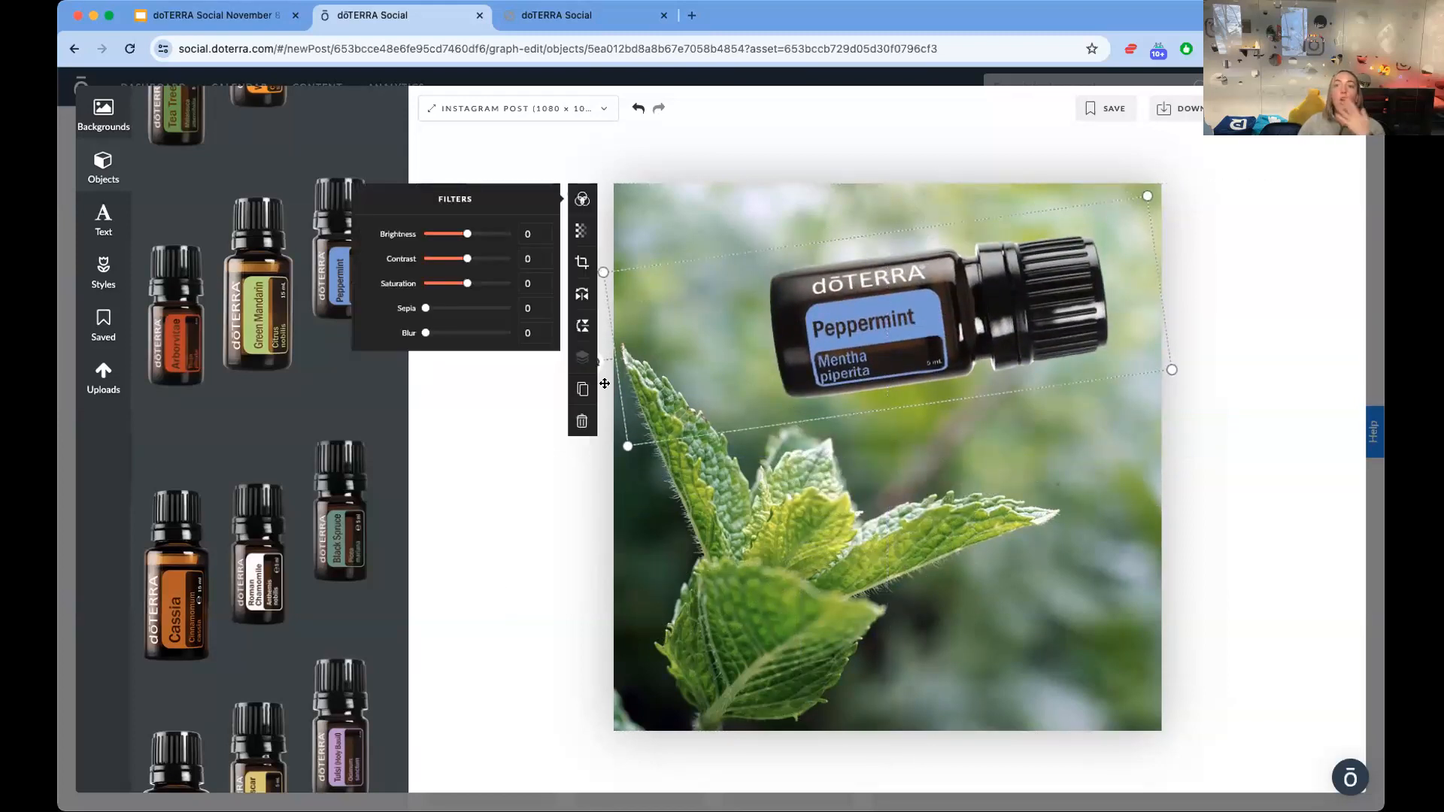
pyautogui.scroll(10, 282, 329)
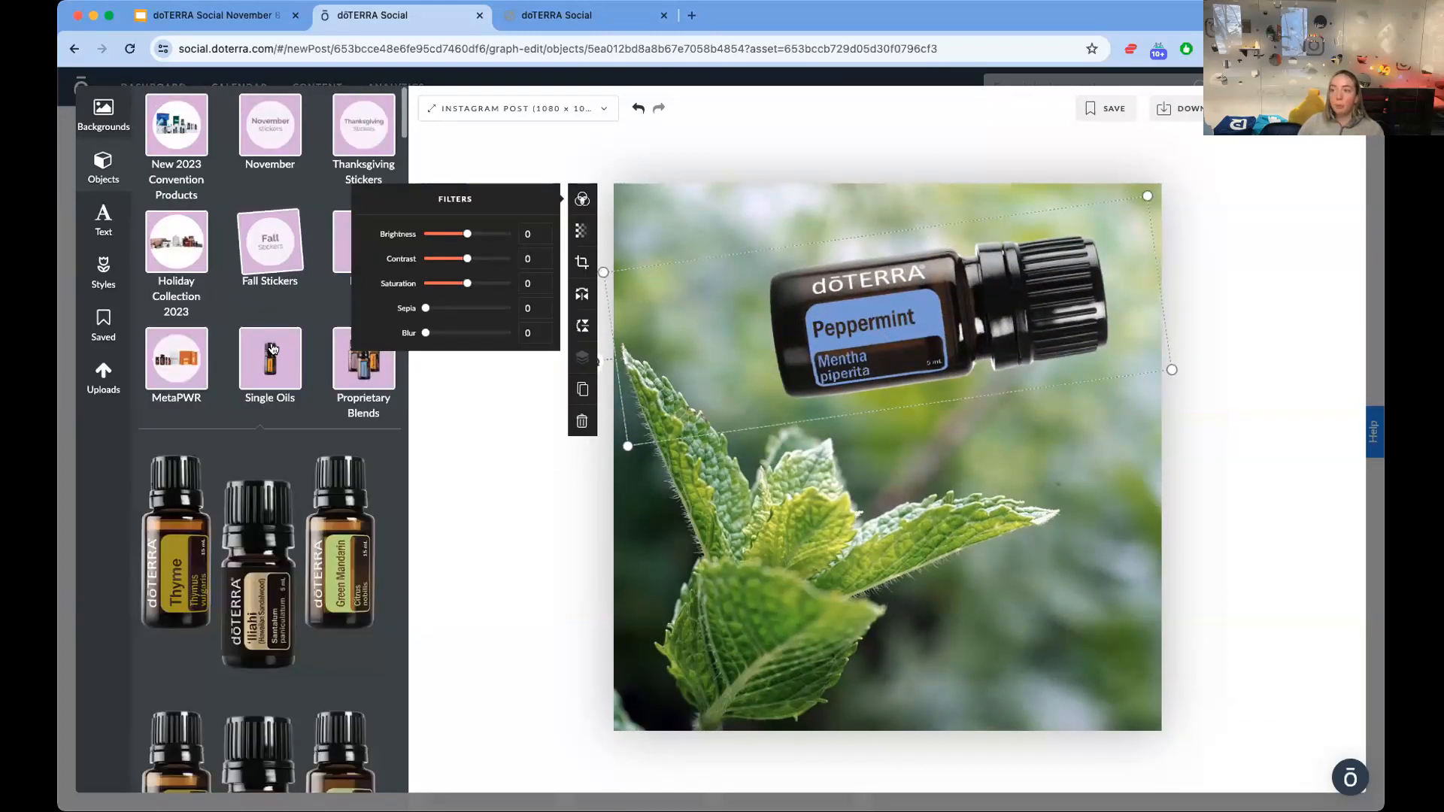
# - Browse the November and Thanksgiving Stickers collections among the graphic editor's objects
pyautogui.click(269, 387)
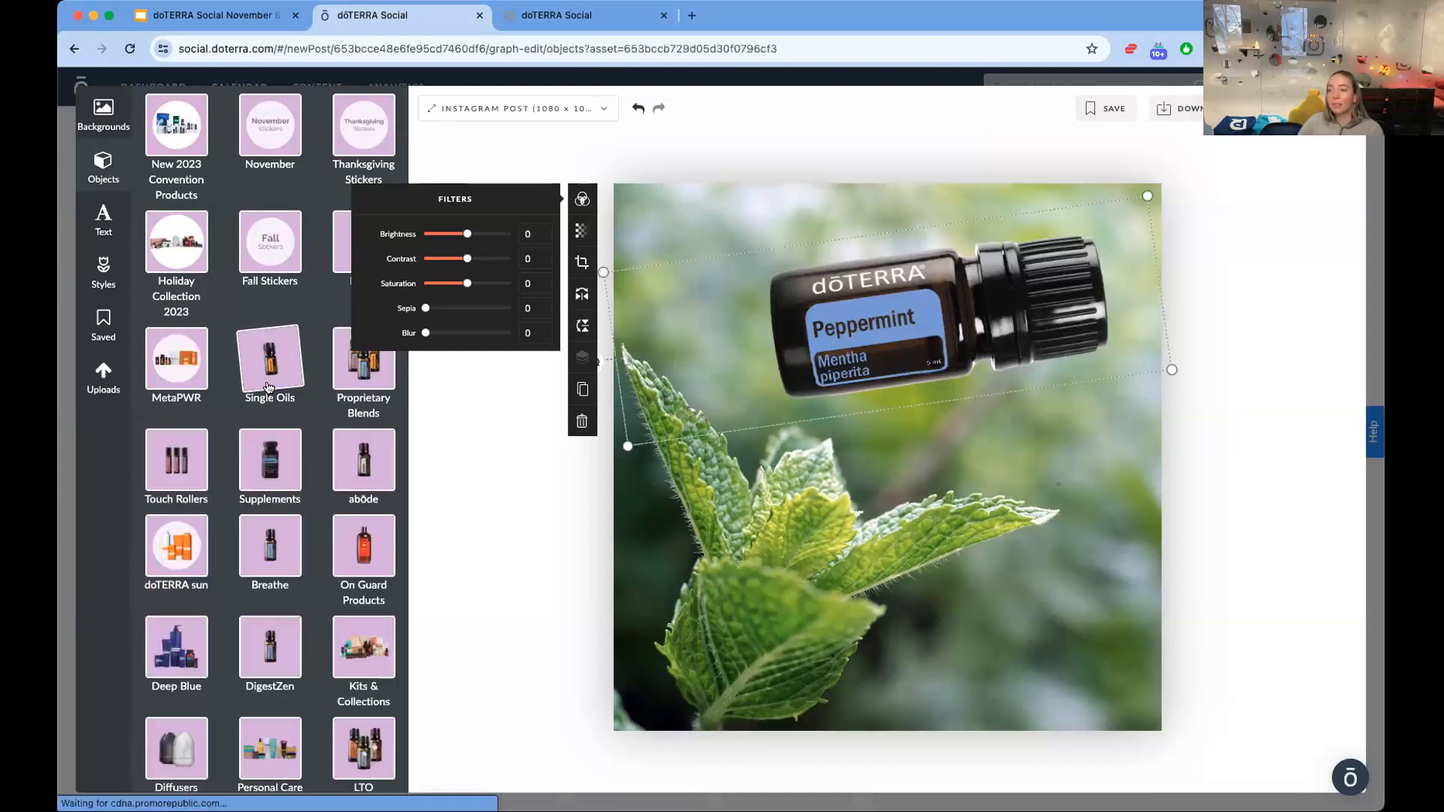
pyautogui.click(292, 130)
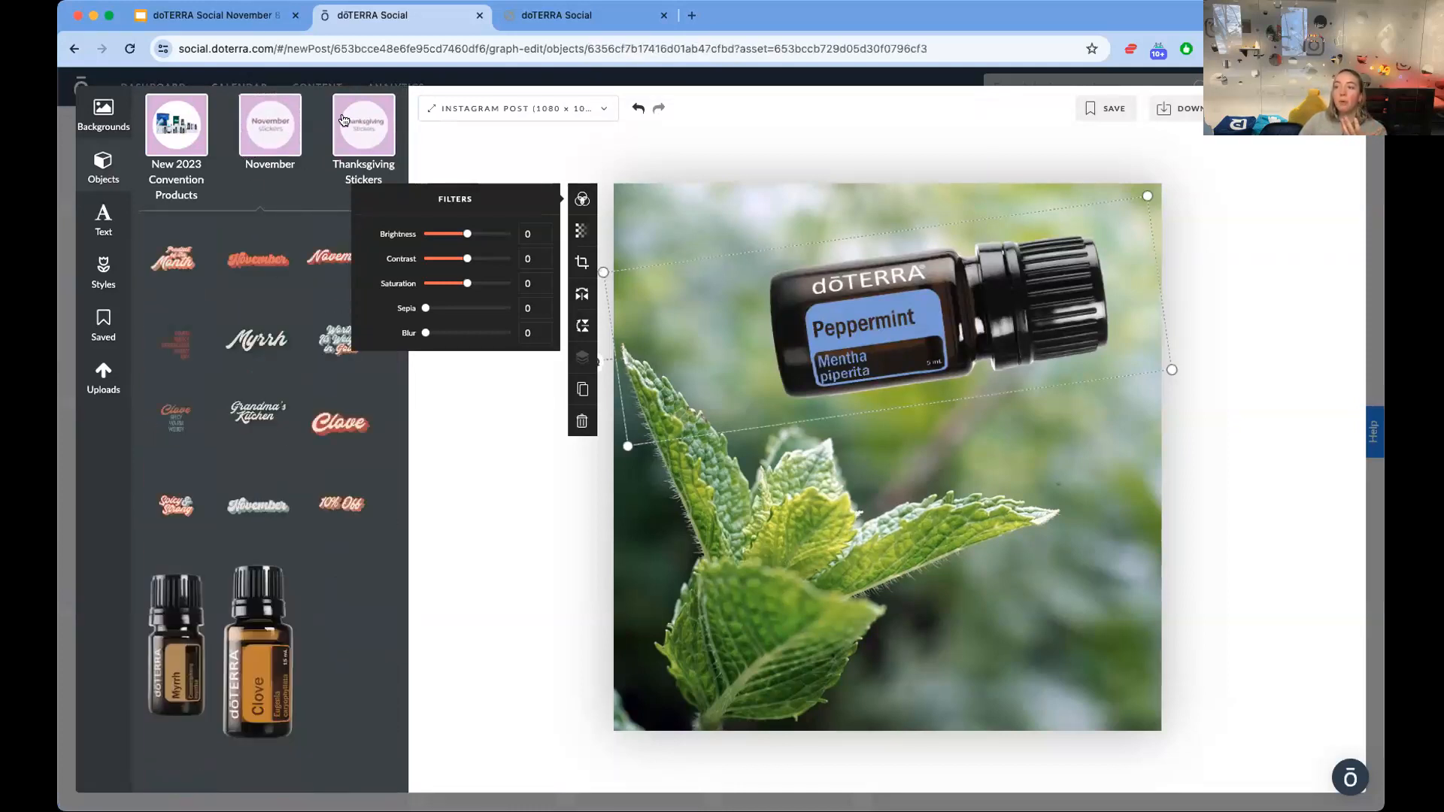
pyautogui.click(348, 140)
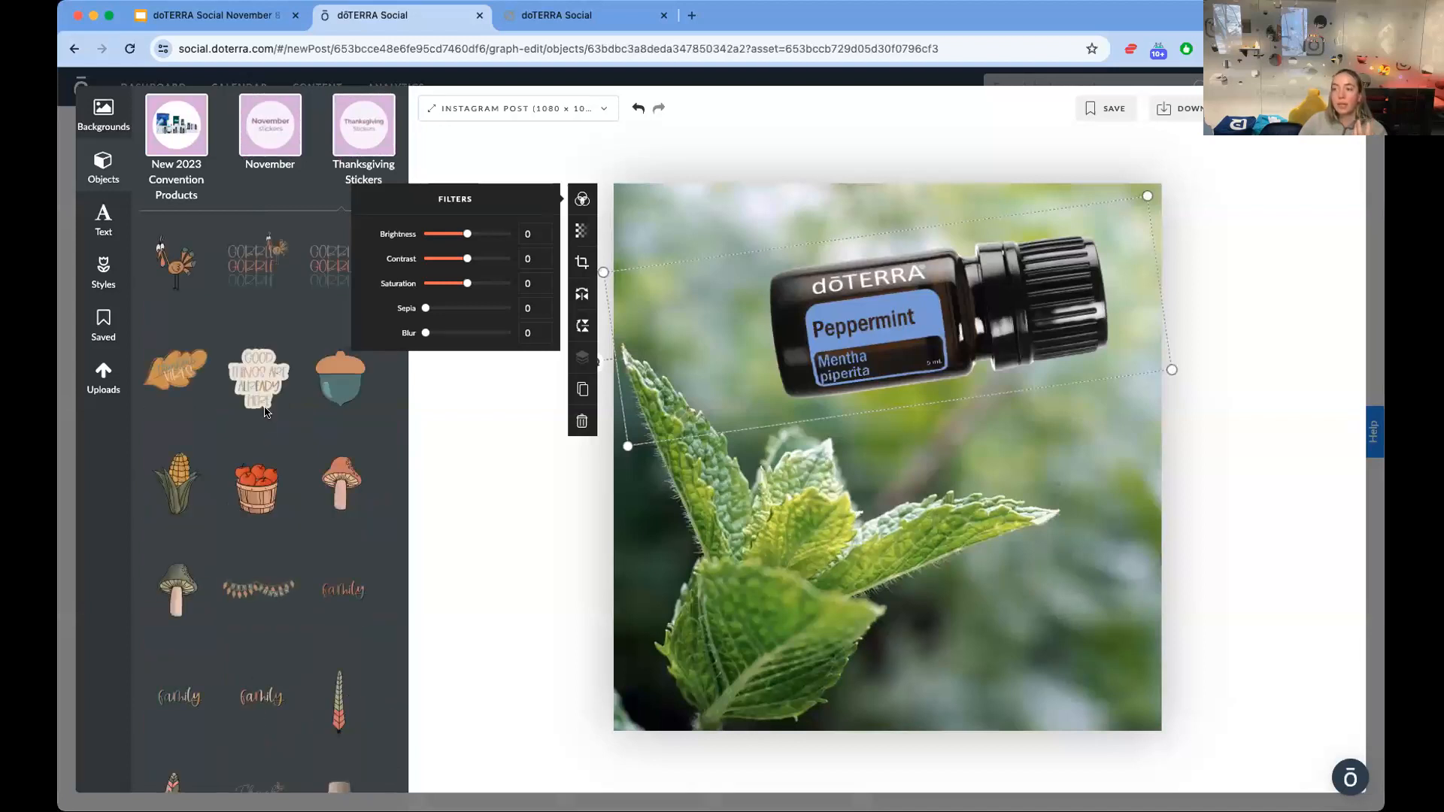
pyautogui.scroll(-10, 265, 415)
# - Add the blue Peppermint label from the logo and label objects and place it below the bottle, over the mint leaves
pyautogui.click(369, 511)
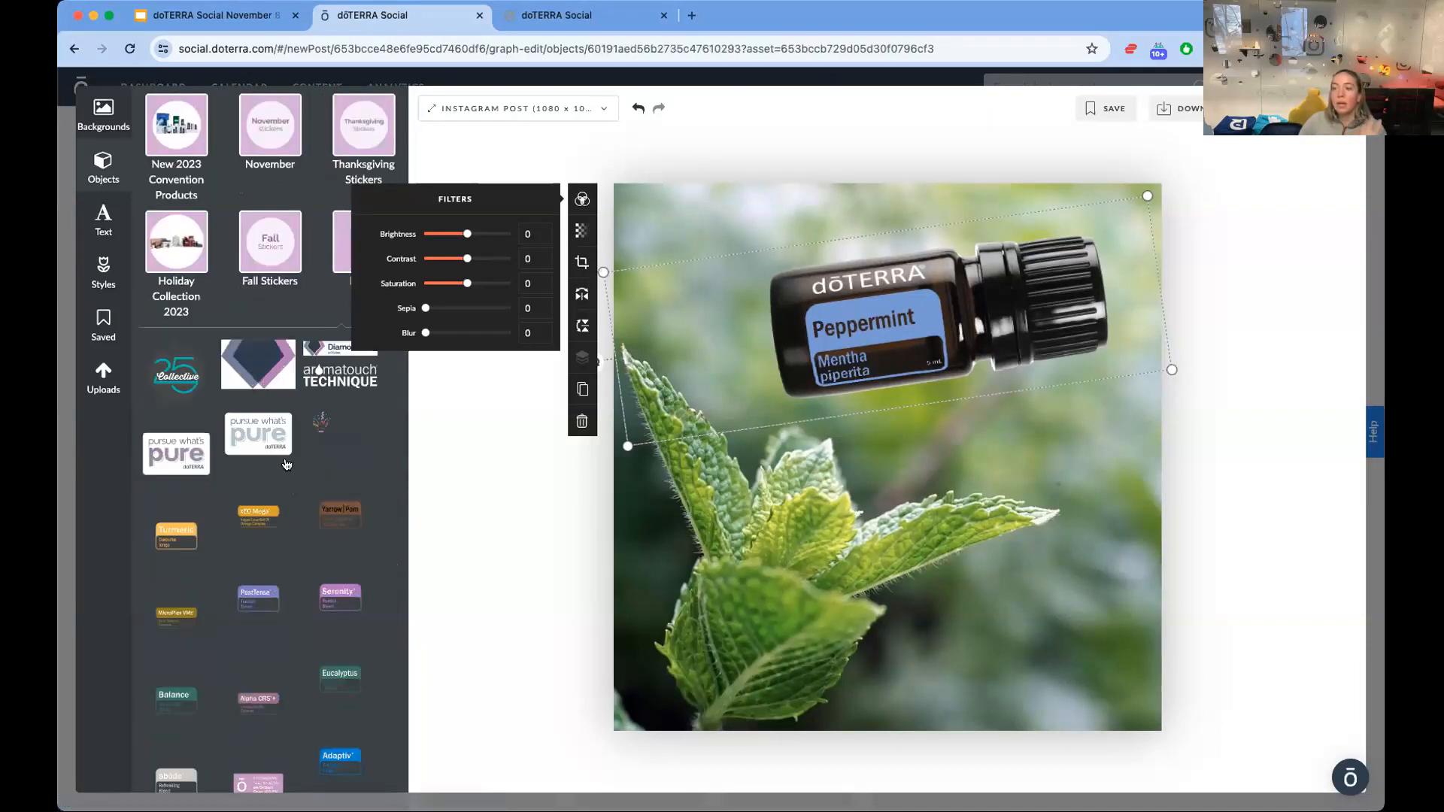
pyautogui.scroll(-5, 371, 510)
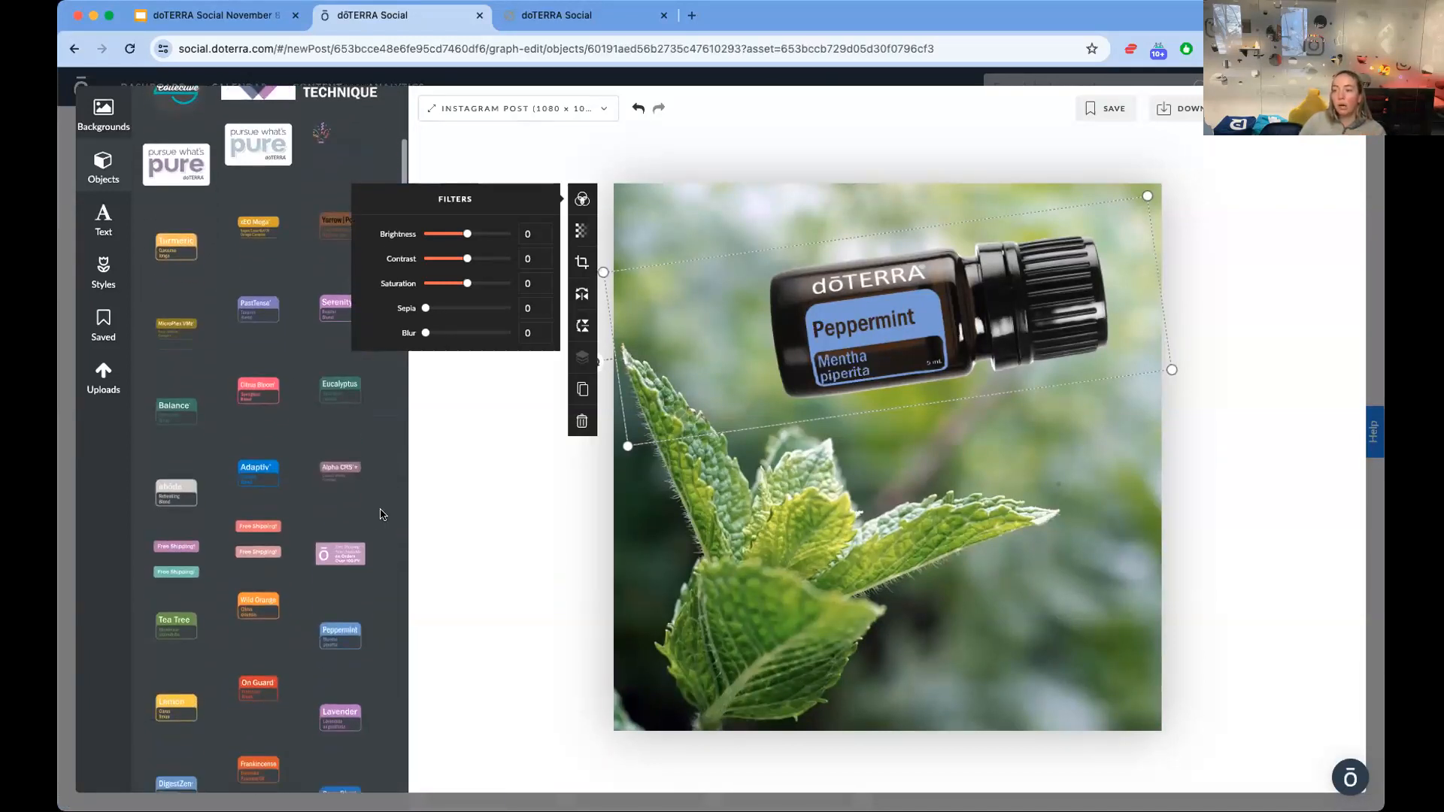
pyautogui.click(340, 561)
pyautogui.moveTo(975, 527)
pyautogui.mouseDown()
pyautogui.moveTo(991, 549)
pyautogui.moveTo(913, 468)
pyautogui.moveTo(956, 509)
pyautogui.mouseUp()
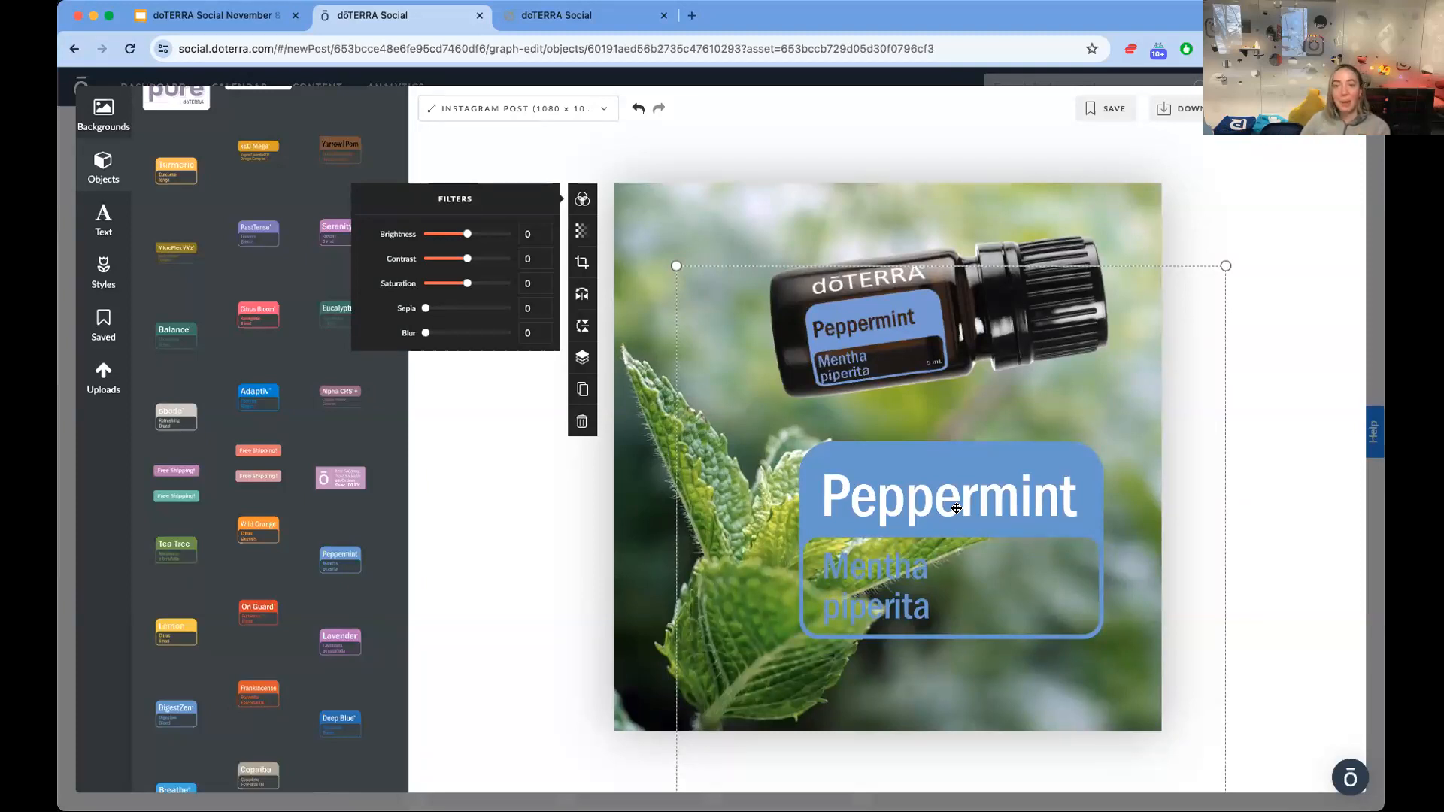
# - Add a text box to the design and look through the saved brand styles and the available fonts
pyautogui.click(103, 218)
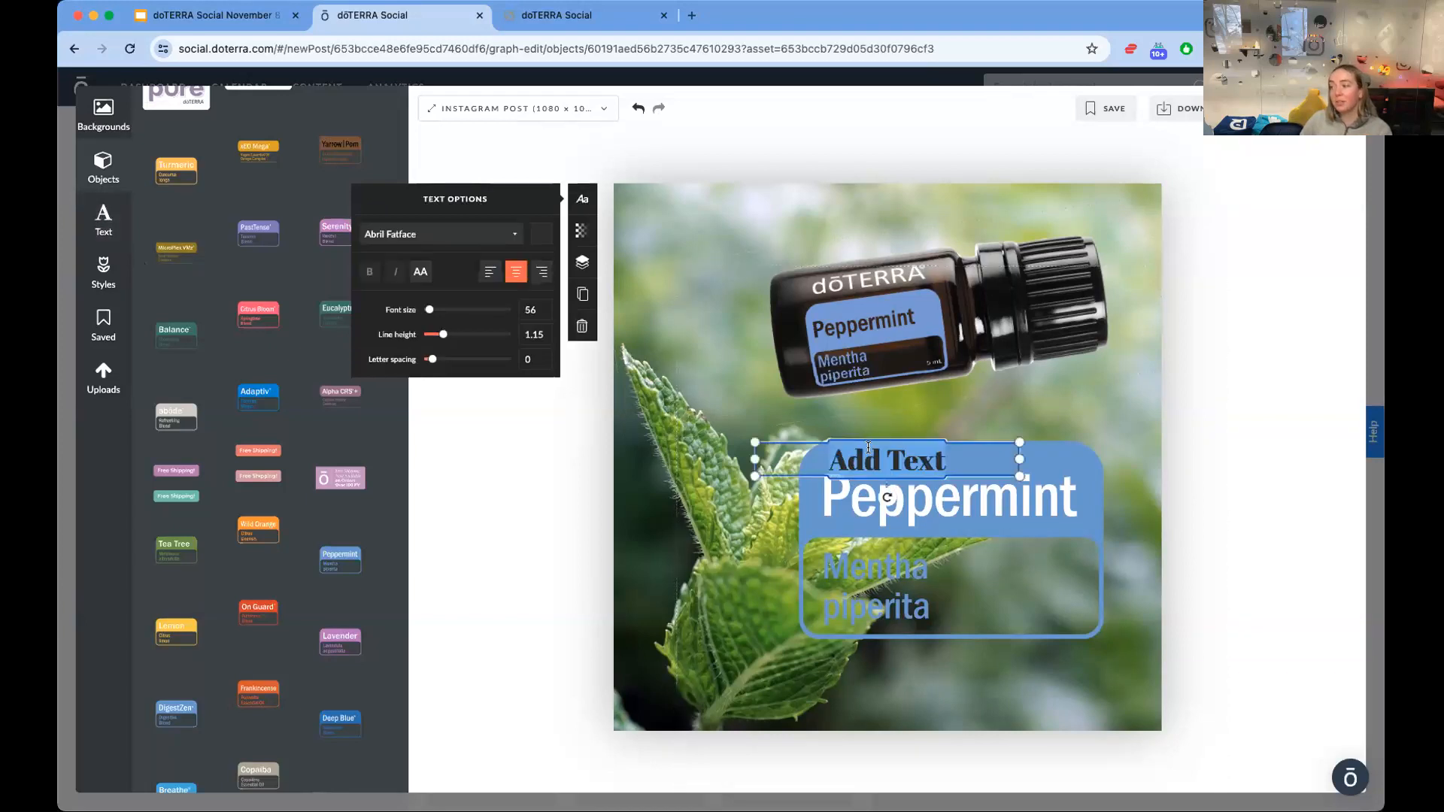
pyautogui.click(436, 233)
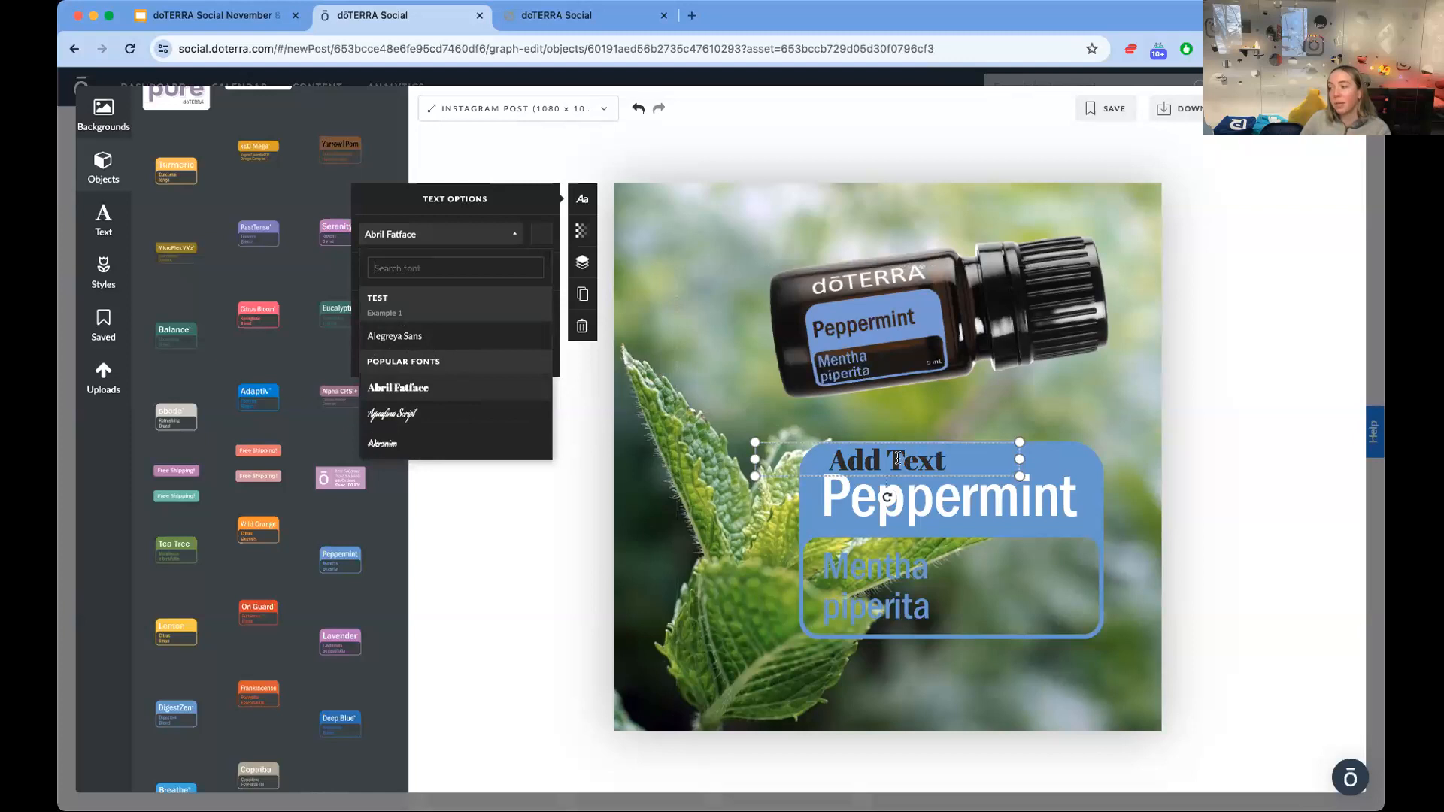
pyautogui.click(103, 268)
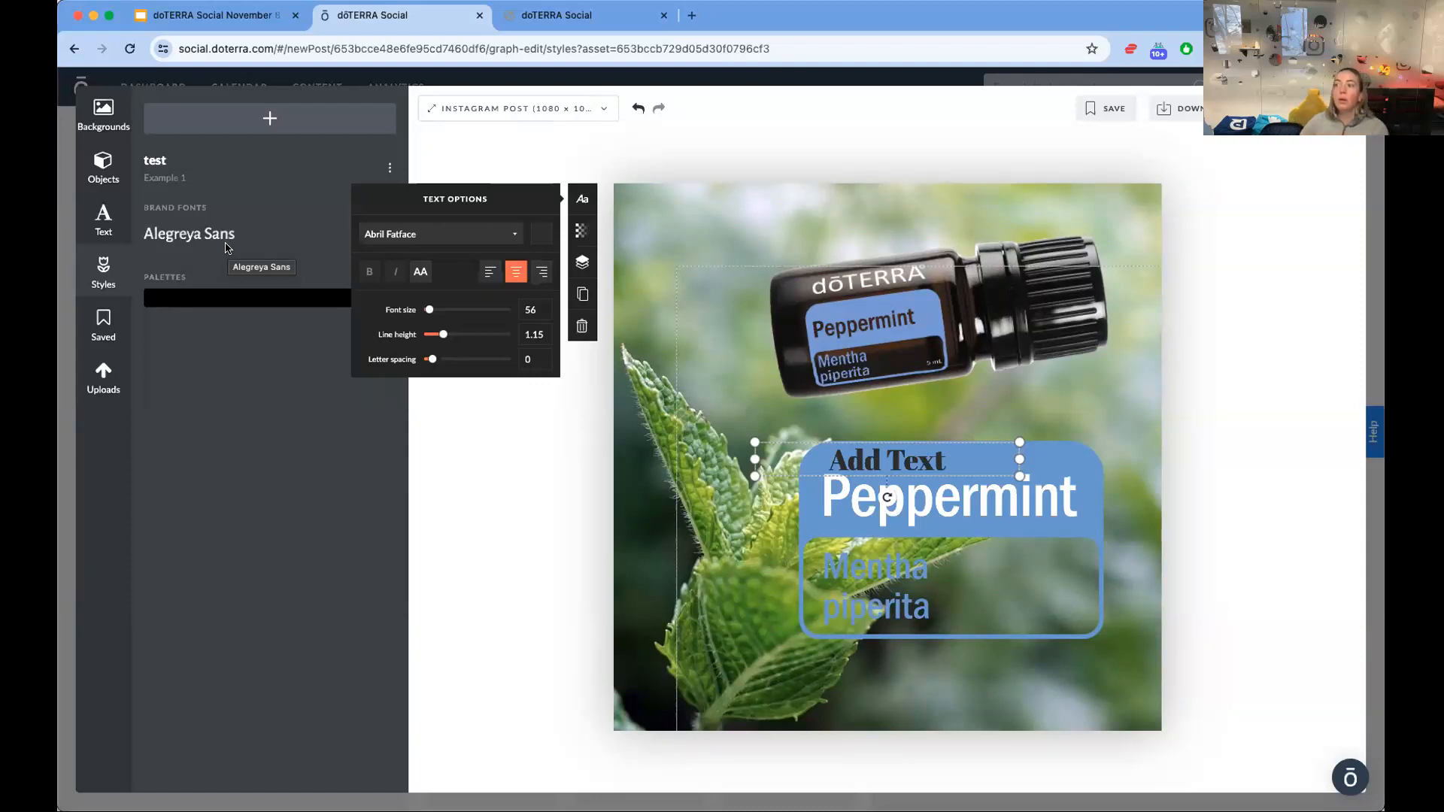
pyautogui.click(506, 233)
pyautogui.scroll(-3, 451, 382)
pyautogui.scroll(-3, 452, 380)
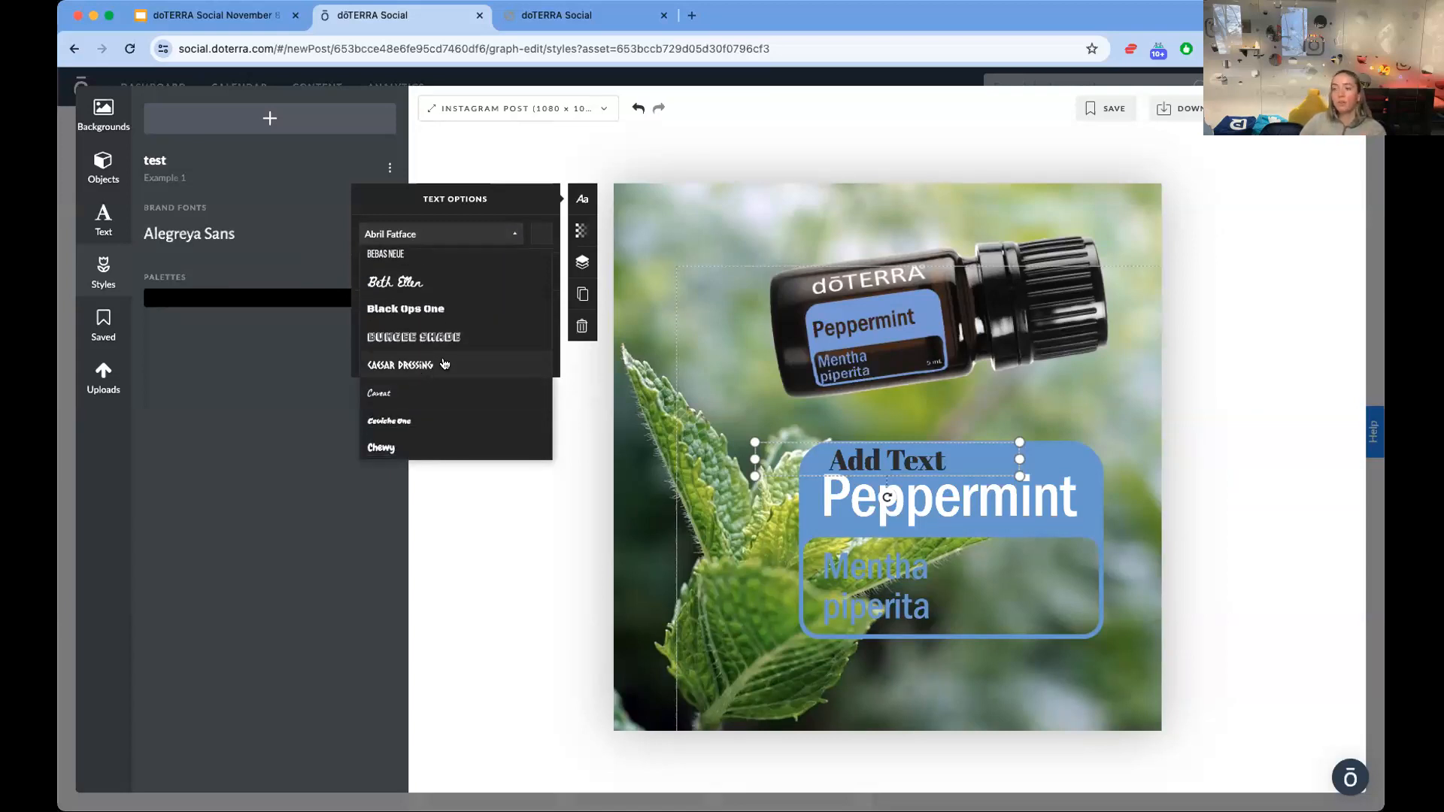
pyautogui.scroll(6, 445, 364)
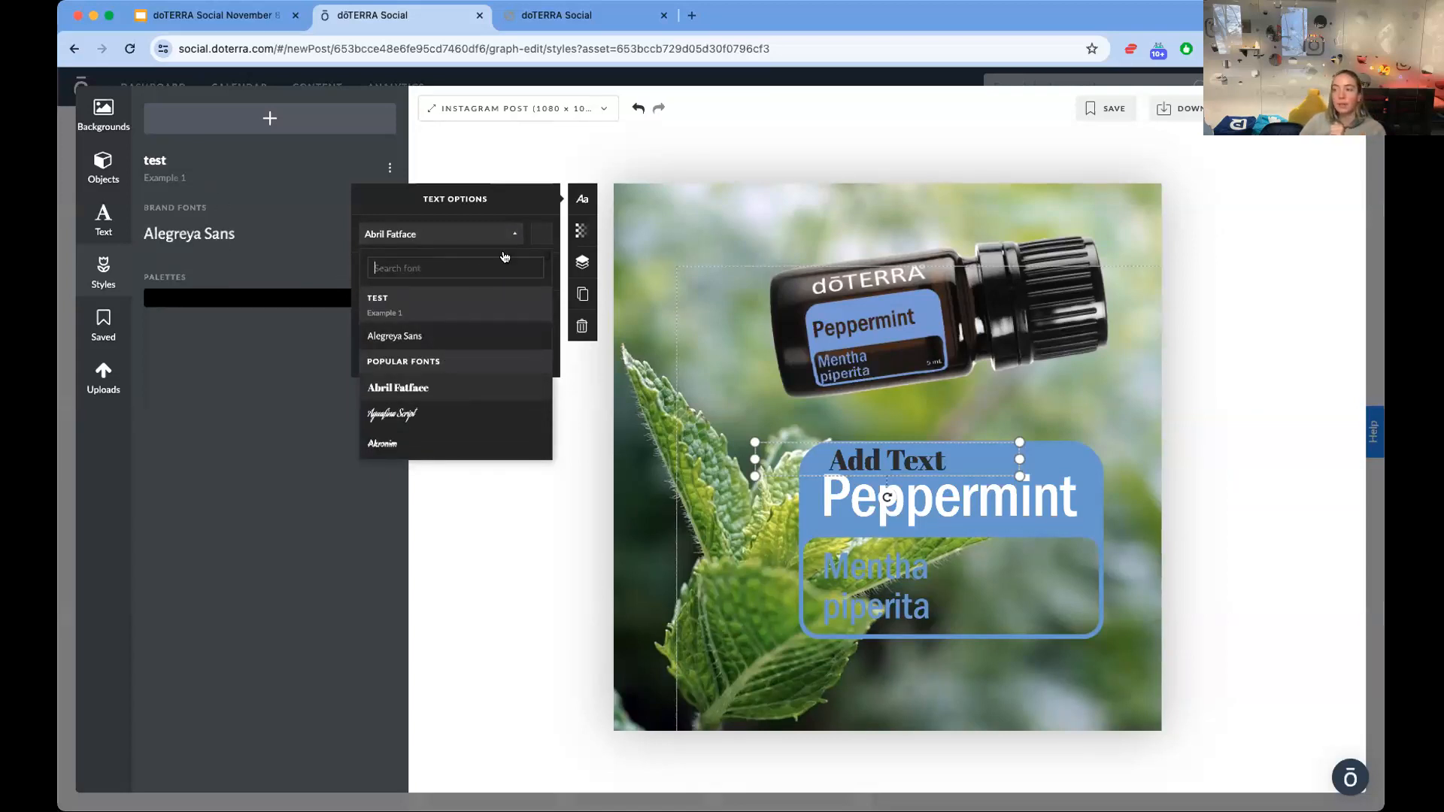
# - Colour the added text black using the test brand palette
pyautogui.click(535, 241)
pyautogui.click(379, 329)
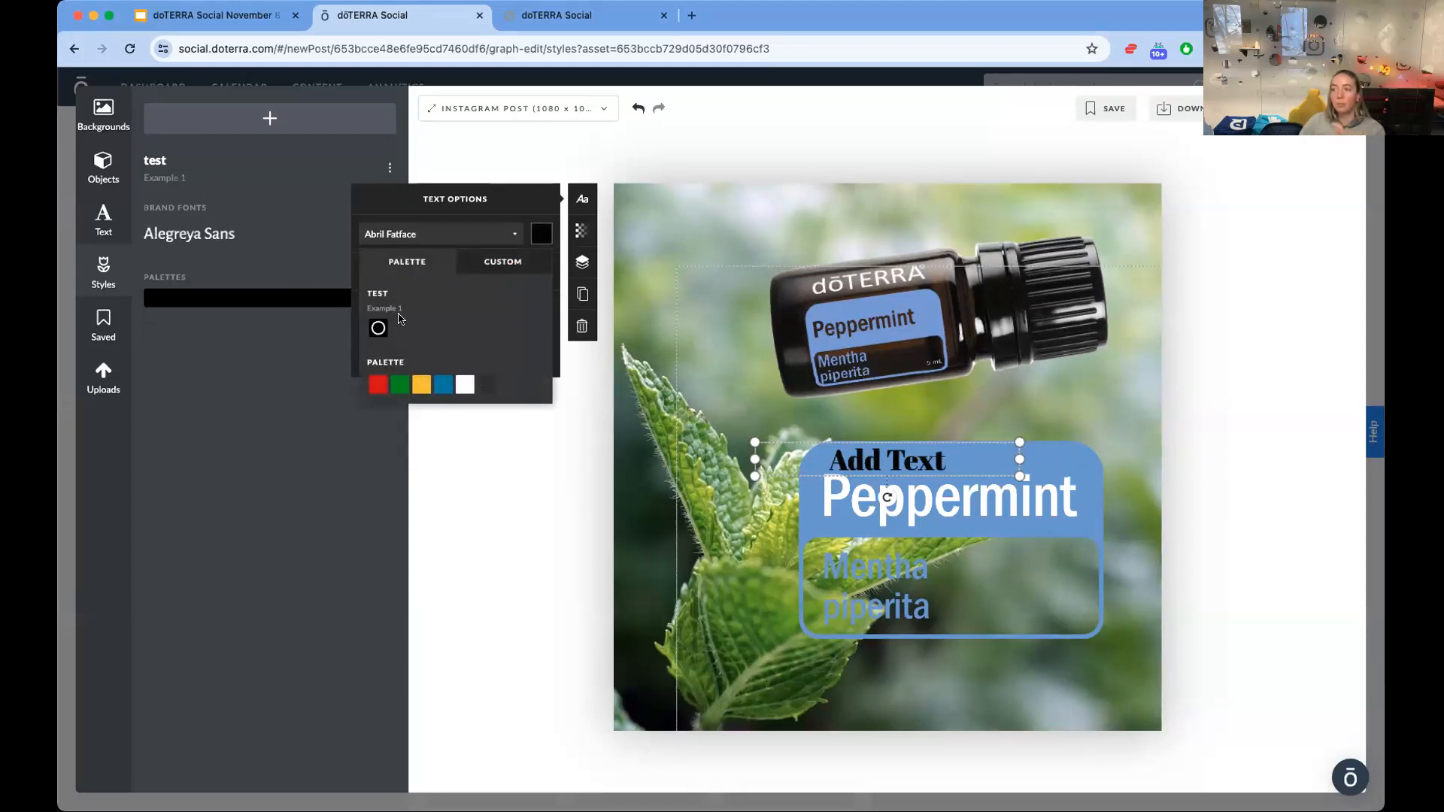
pyautogui.click(270, 355)
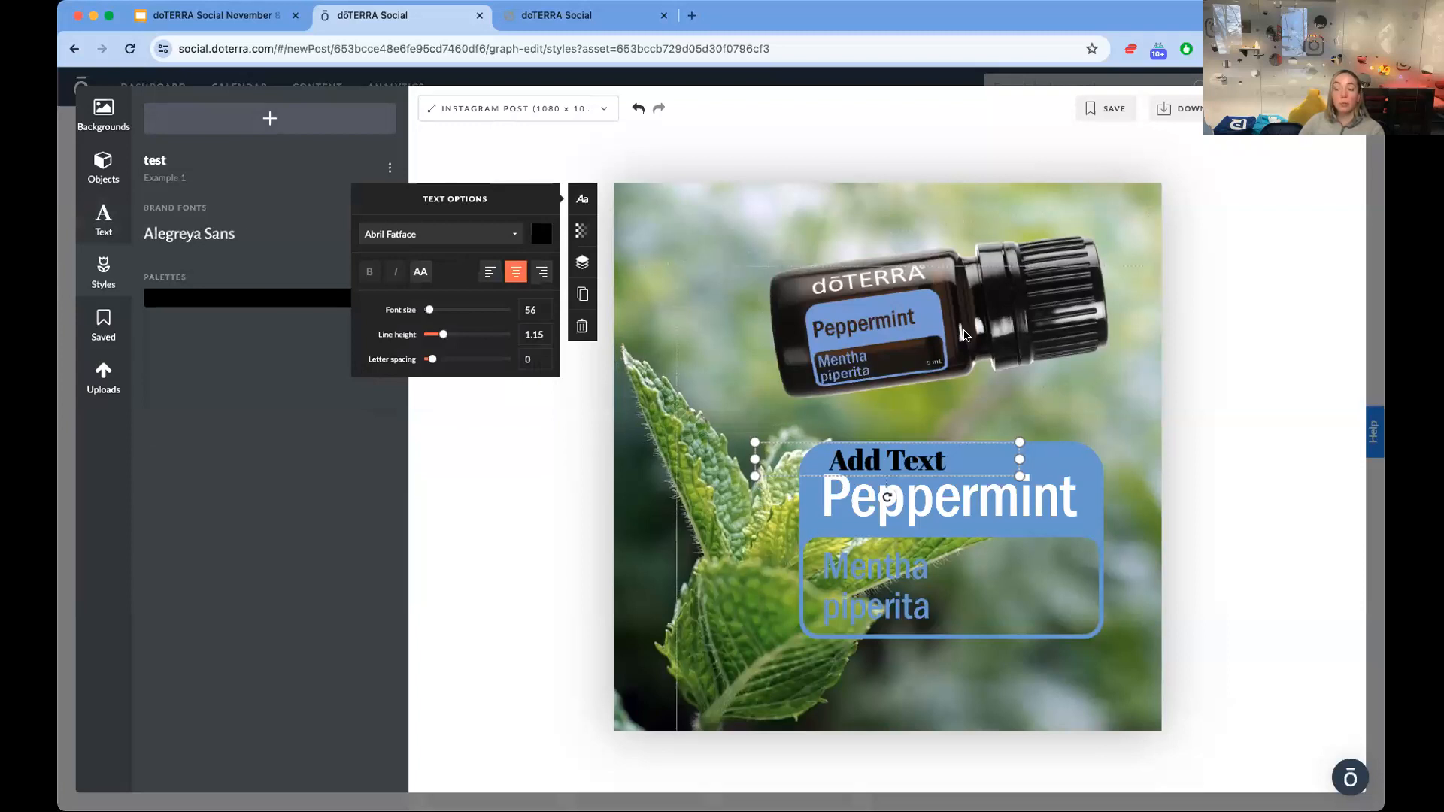
# - Check the images in Personal Uploads and leave the graphic editor without saving the peppermint design
pyautogui.click(116, 403)
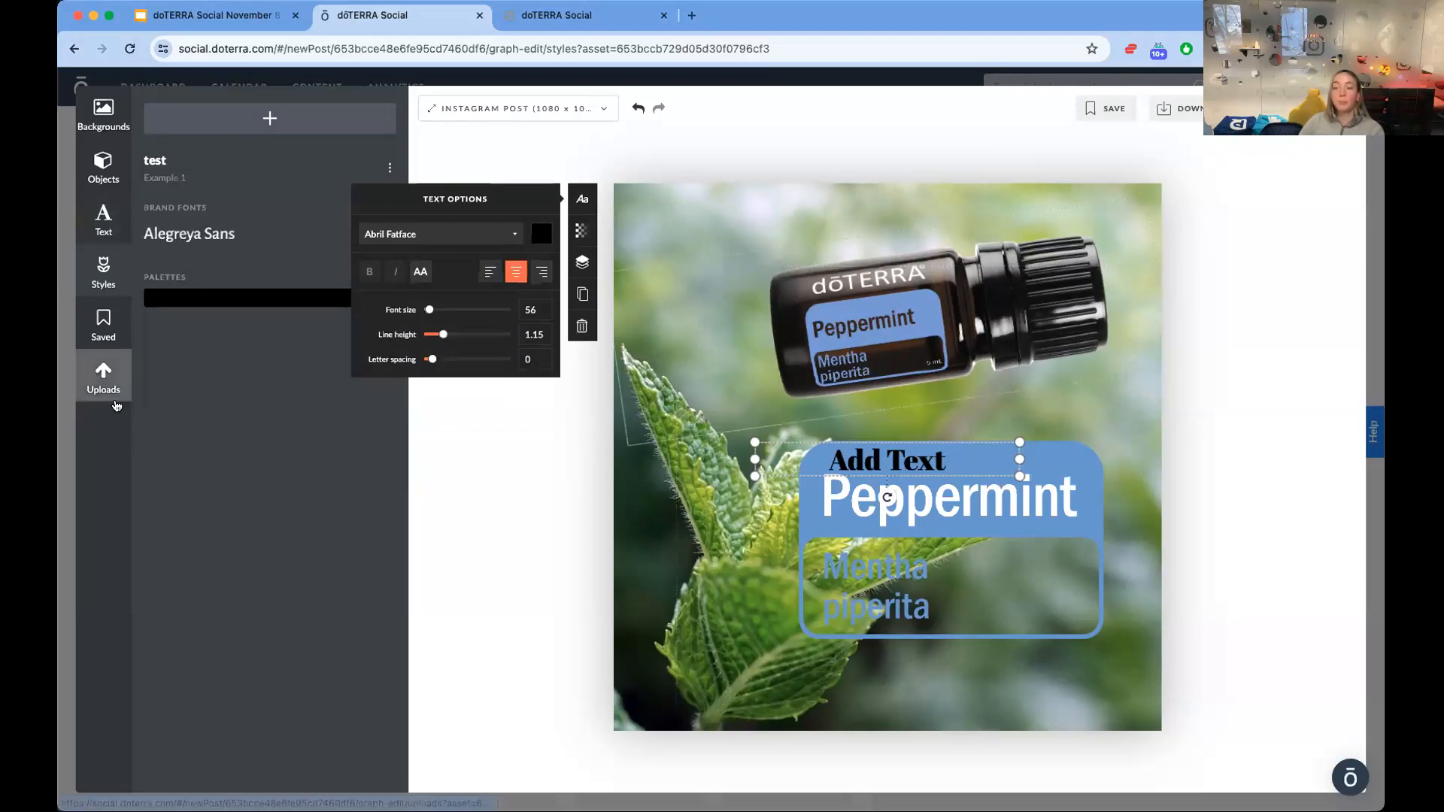
pyautogui.click(203, 180)
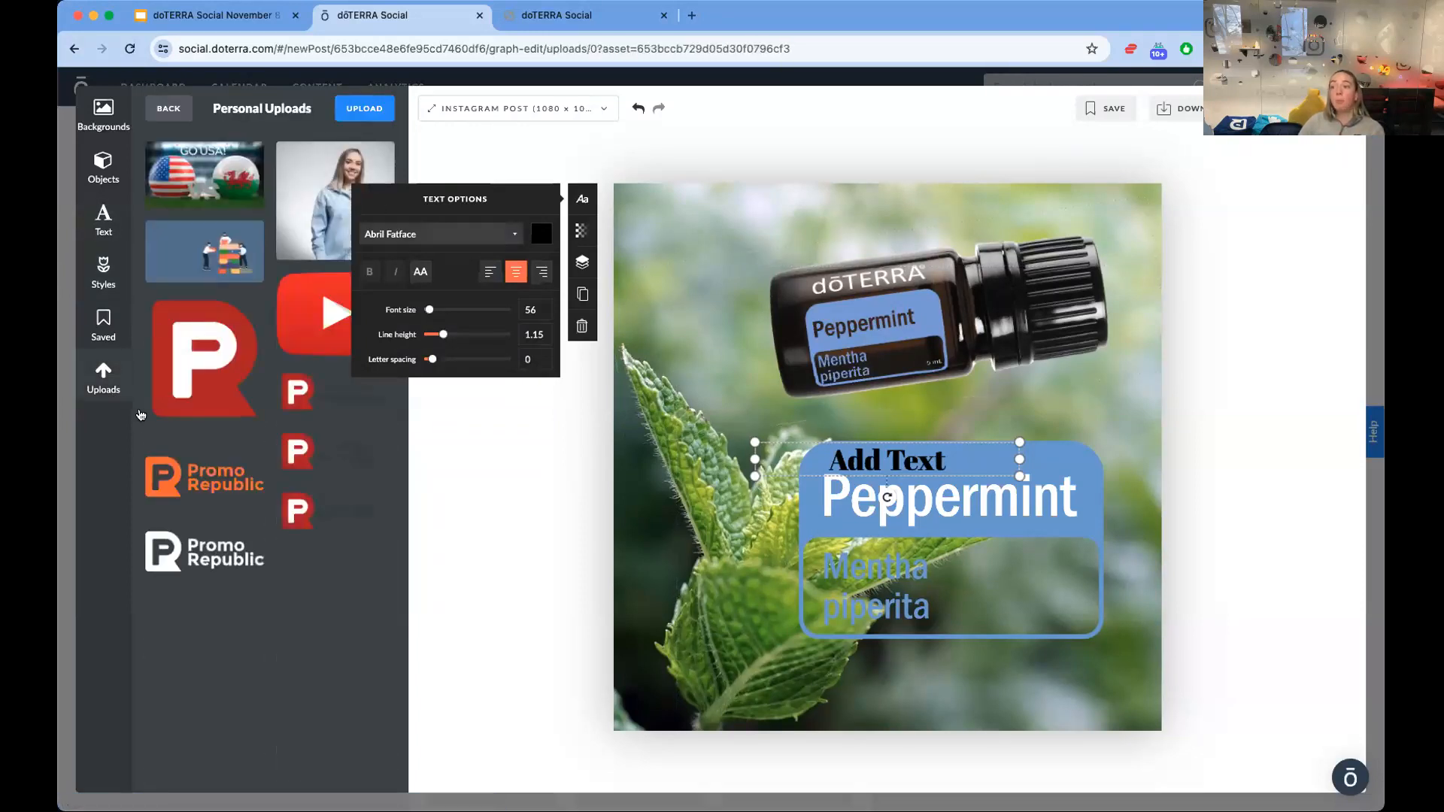
pyautogui.moveTo(259, 235)
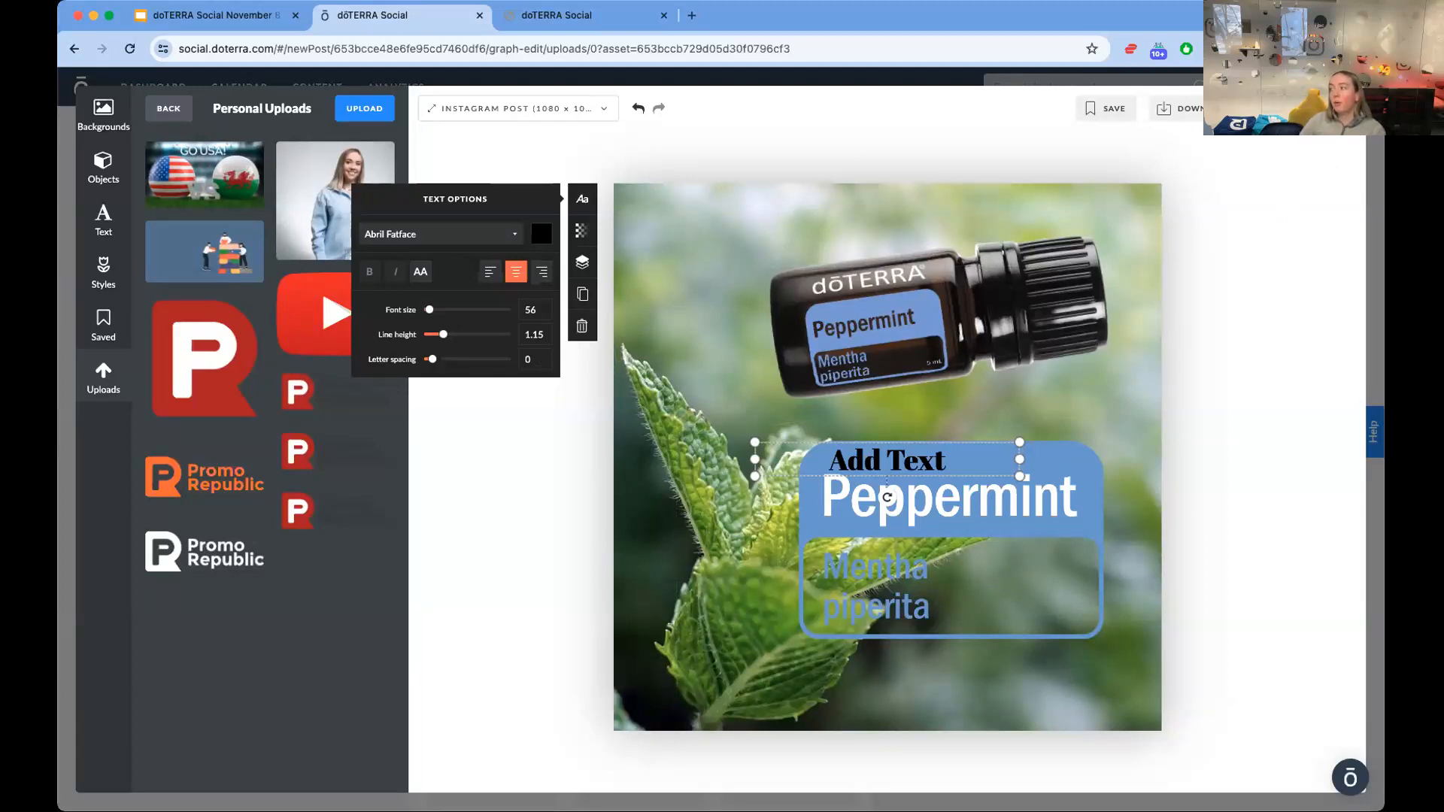
pyautogui.press('Escape')
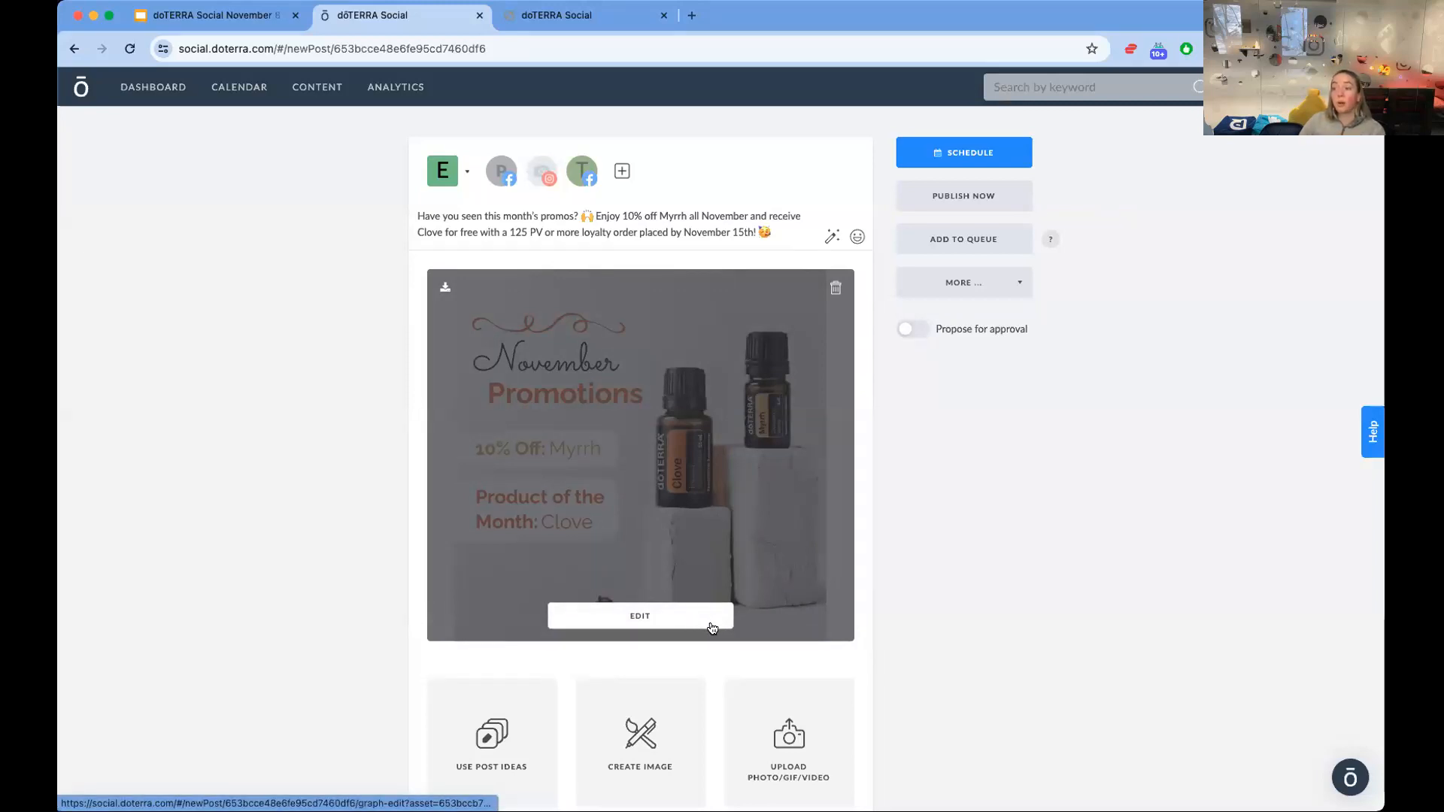
pyautogui.click(688, 625)
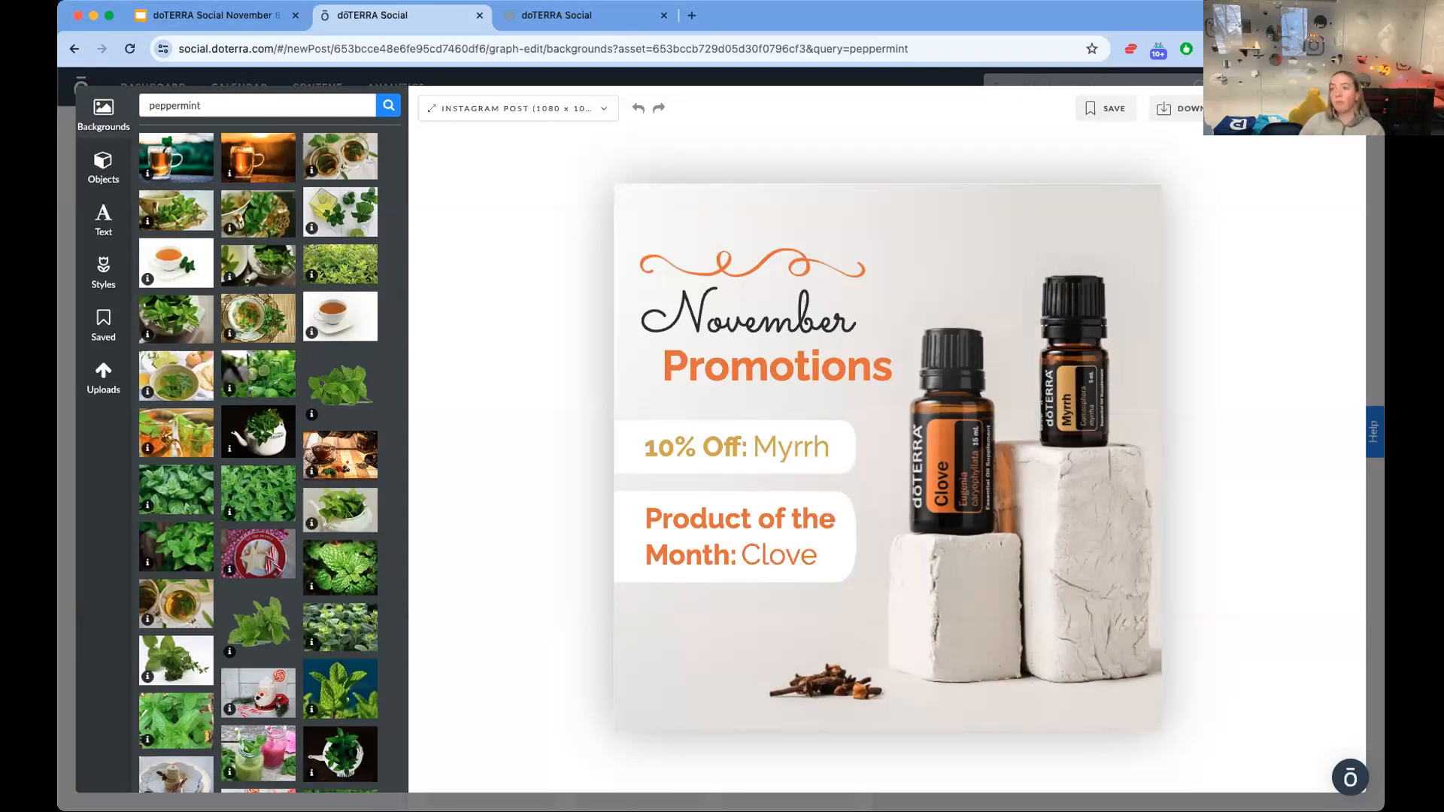
pyautogui.click(1341, 108)
# - Visit the Post Ideas library and look through the saved posts in the Example 1 folder of My Ideas
pyautogui.moveTo(300, 99)
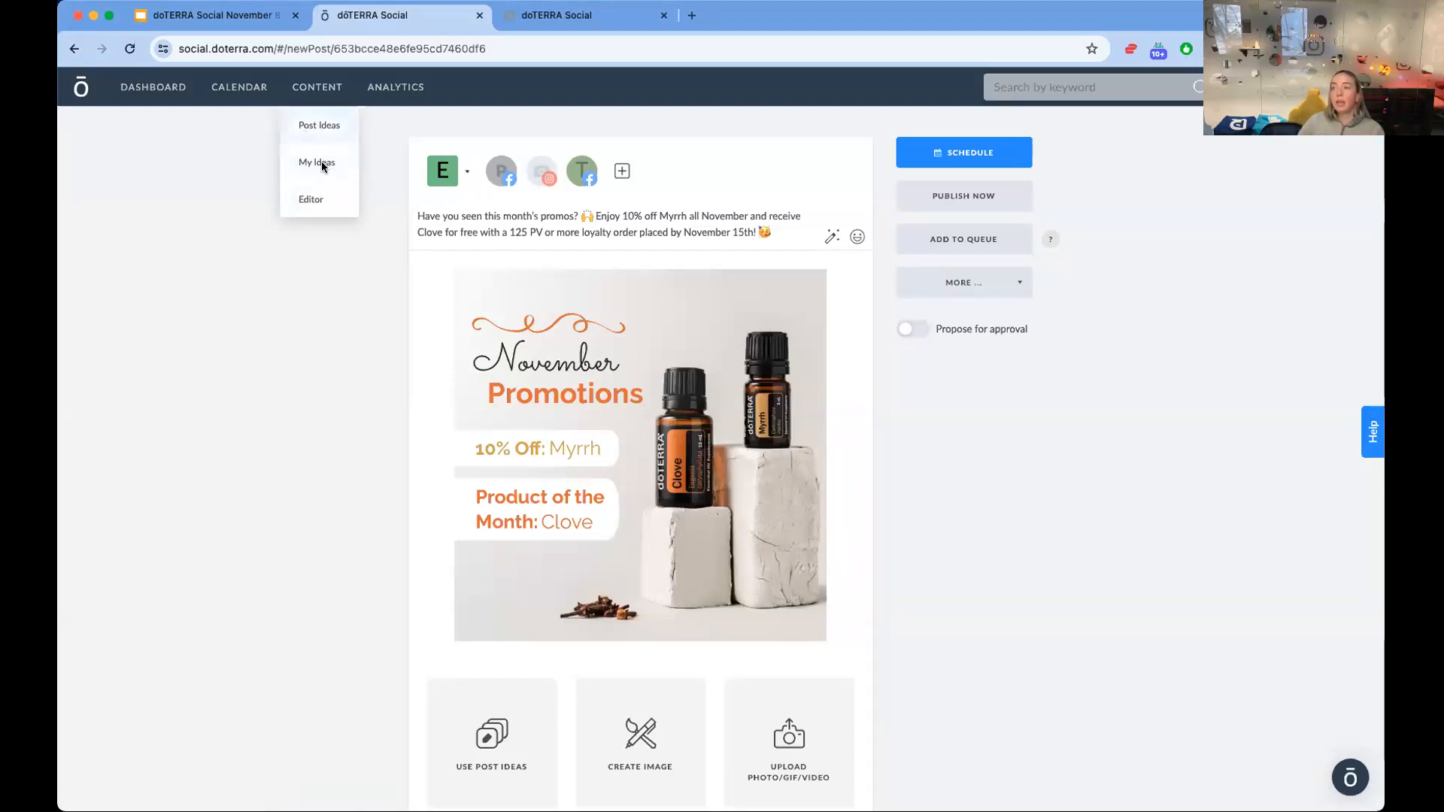
pyautogui.click(319, 126)
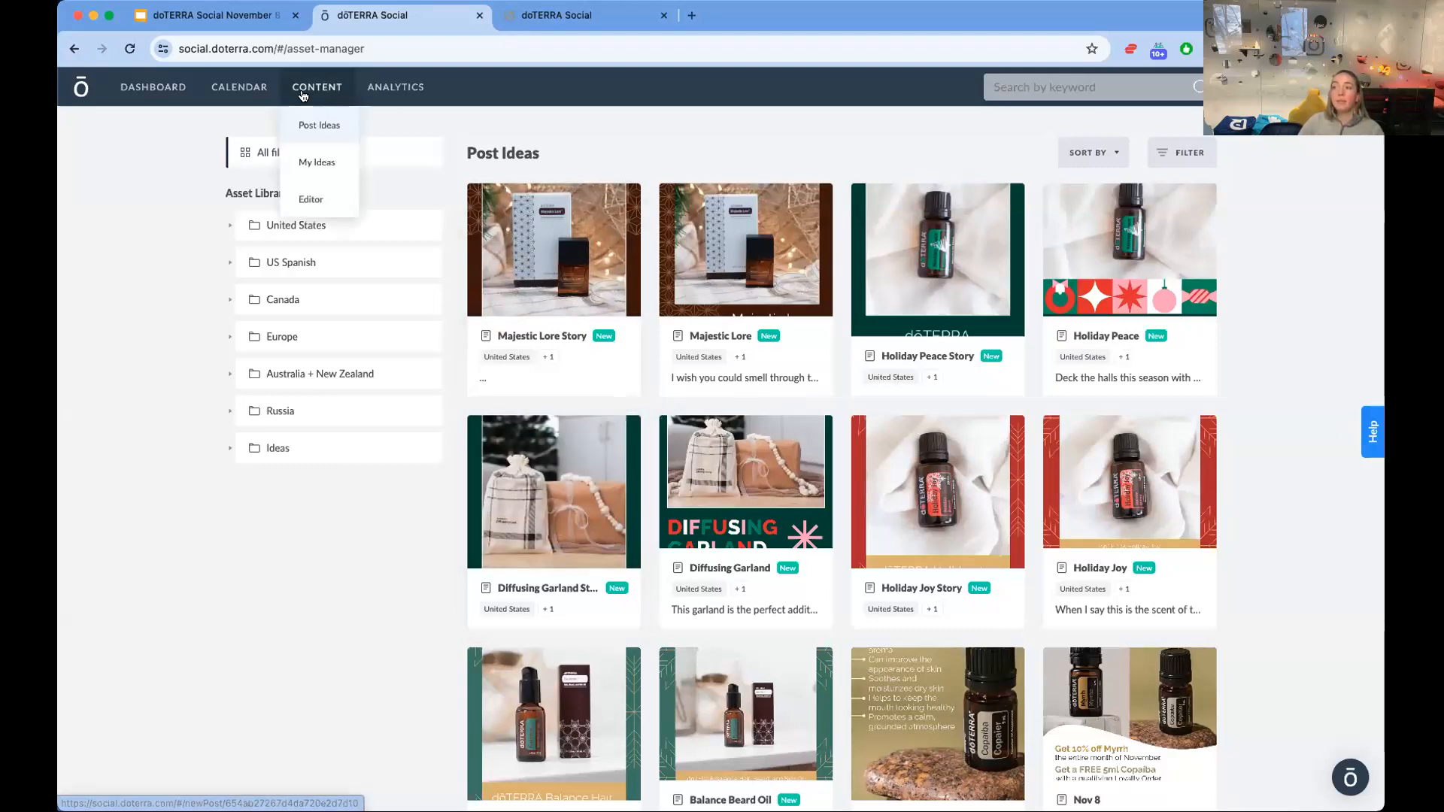
pyautogui.moveTo(348, 86)
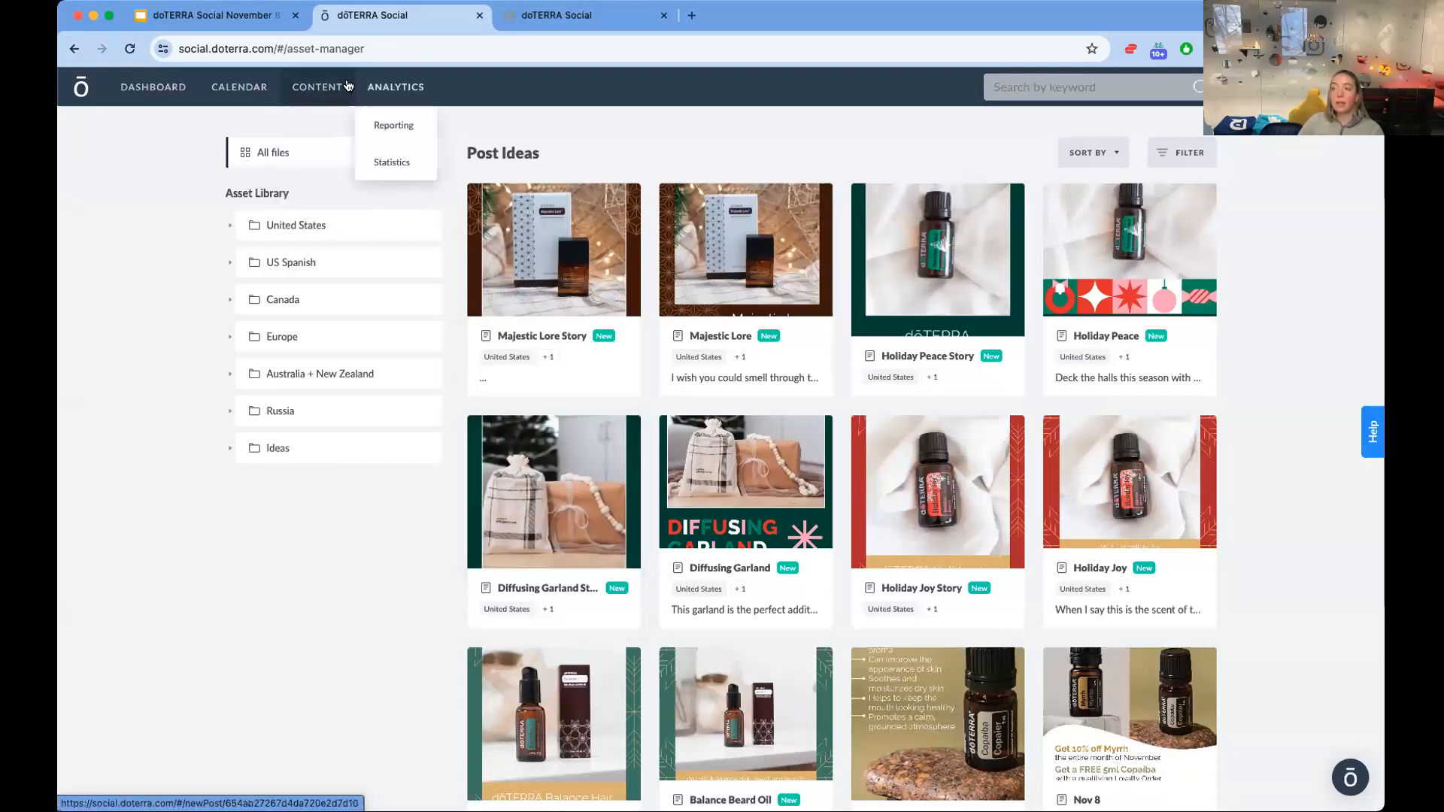
pyautogui.click(316, 160)
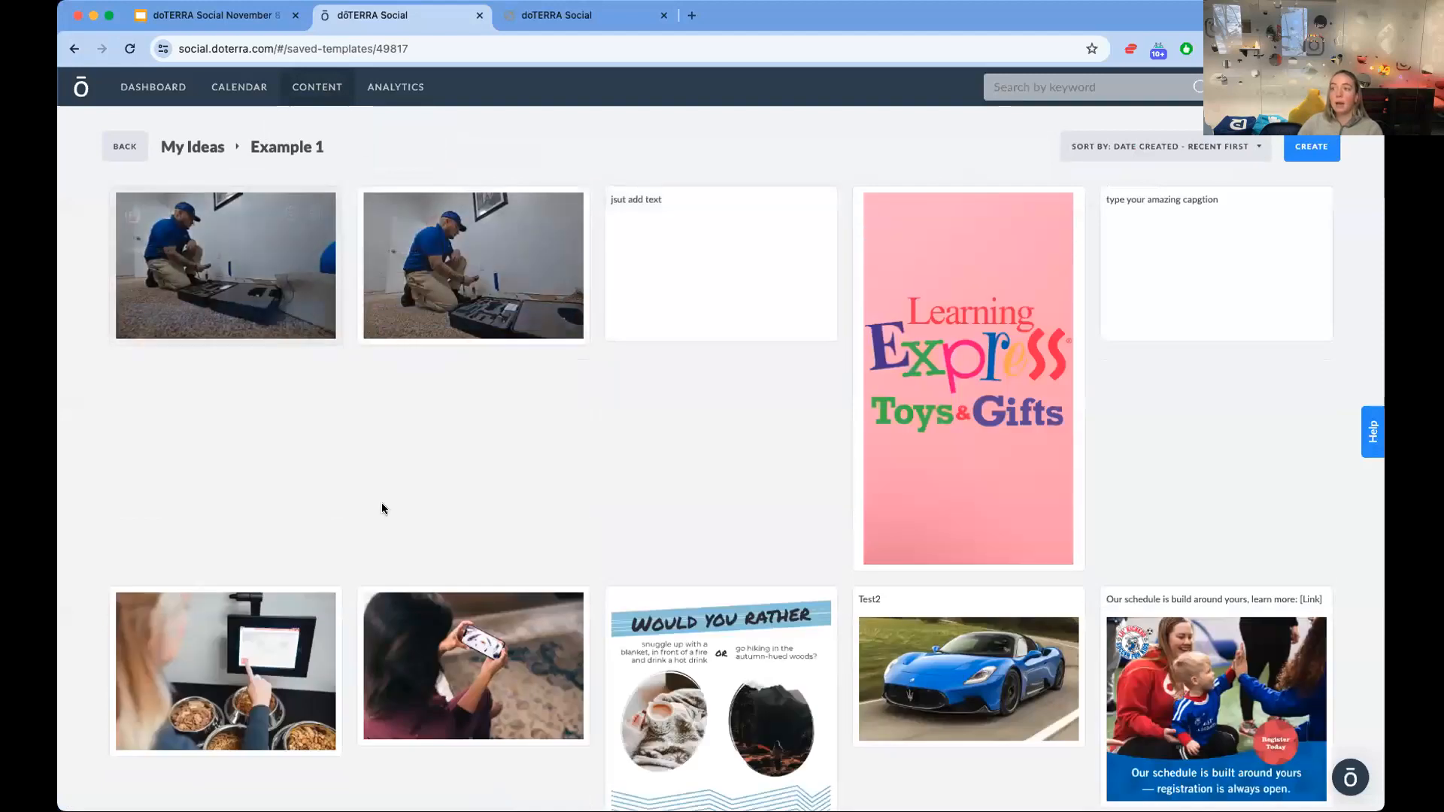
pyautogui.scroll(-10, 1018, 441)
pyautogui.scroll(10, 1019, 442)
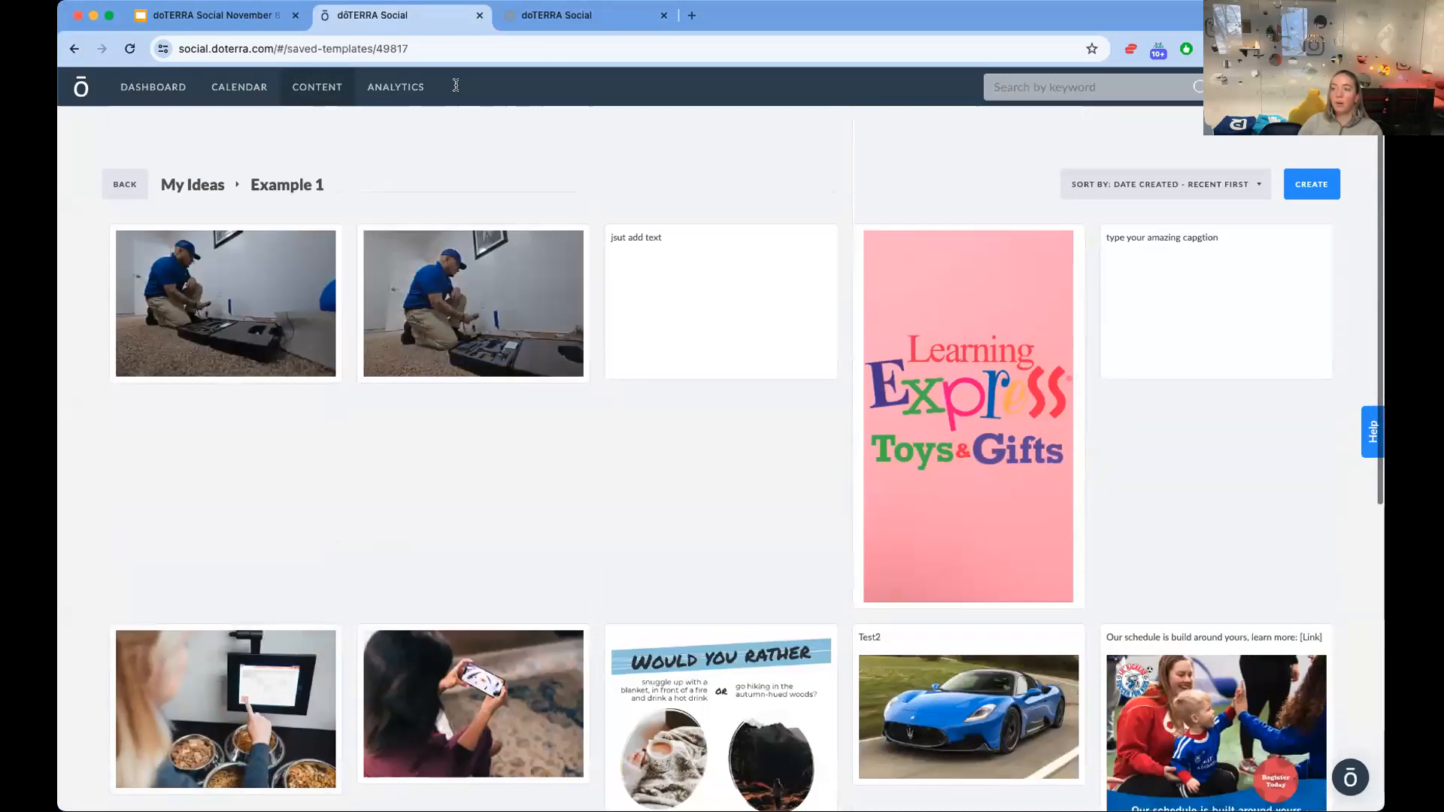
# - Open the analytics reporting for the PromoRepublic Facebook page and check the date range calendar without changing the period
pyautogui.moveTo(396, 88)
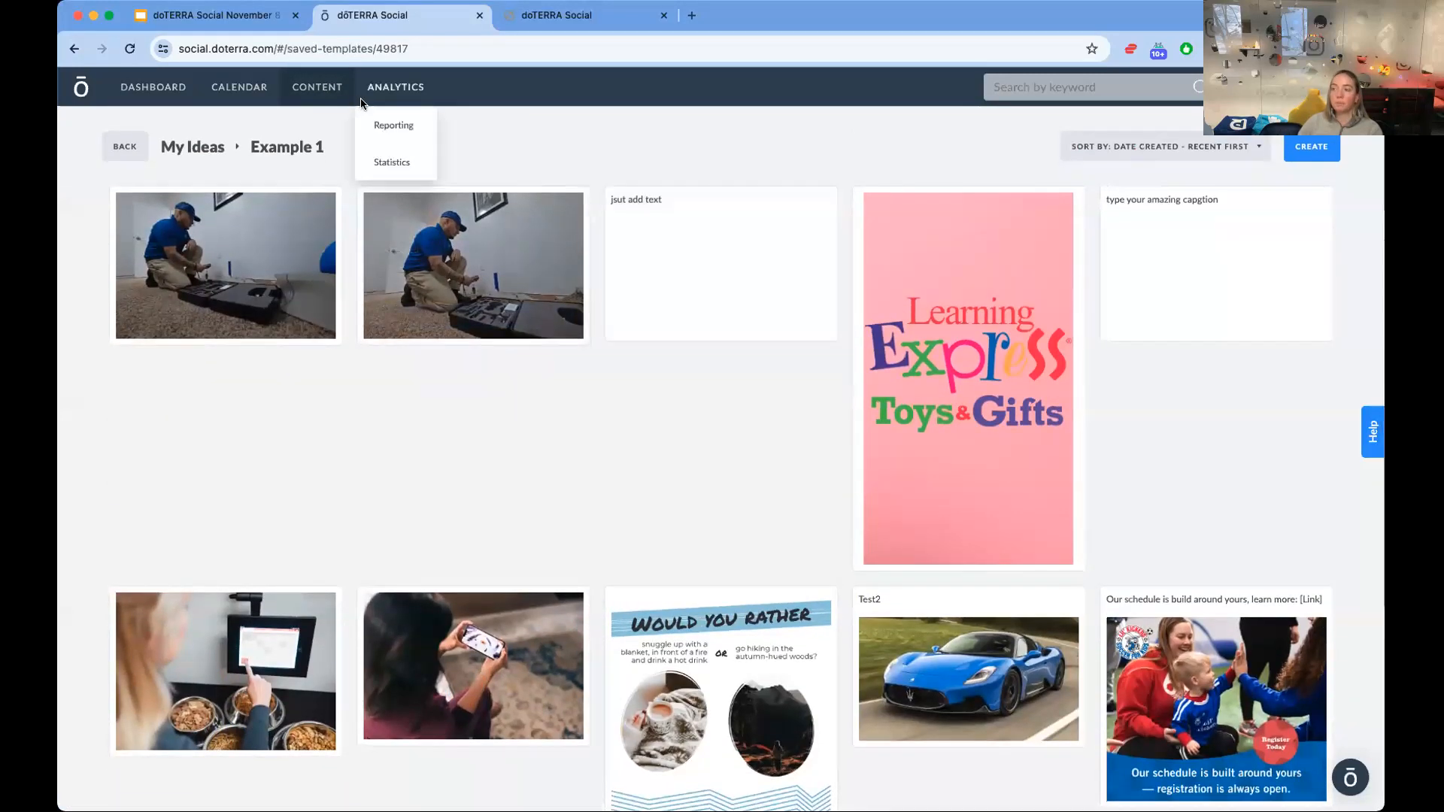
pyautogui.click(399, 124)
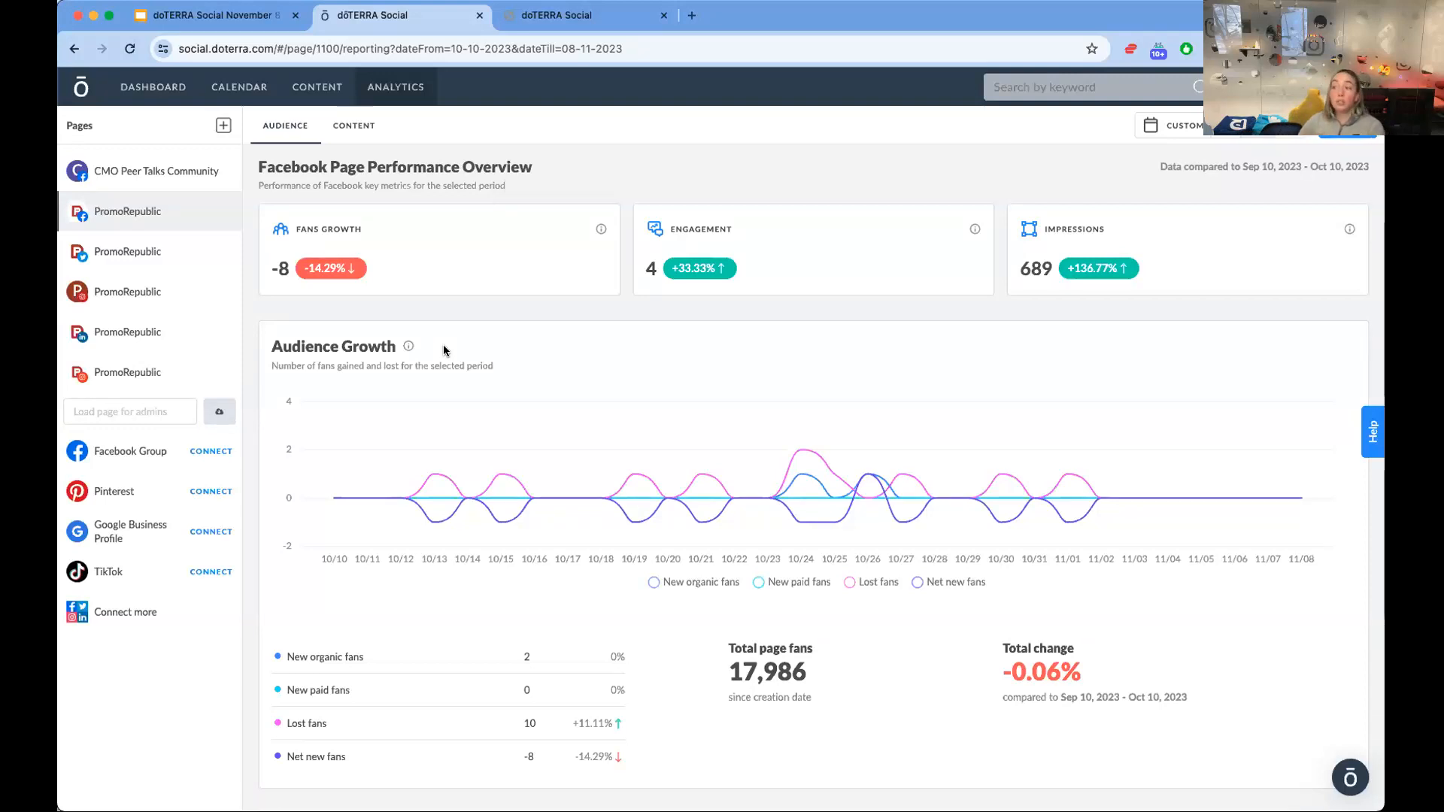
pyautogui.click(1166, 128)
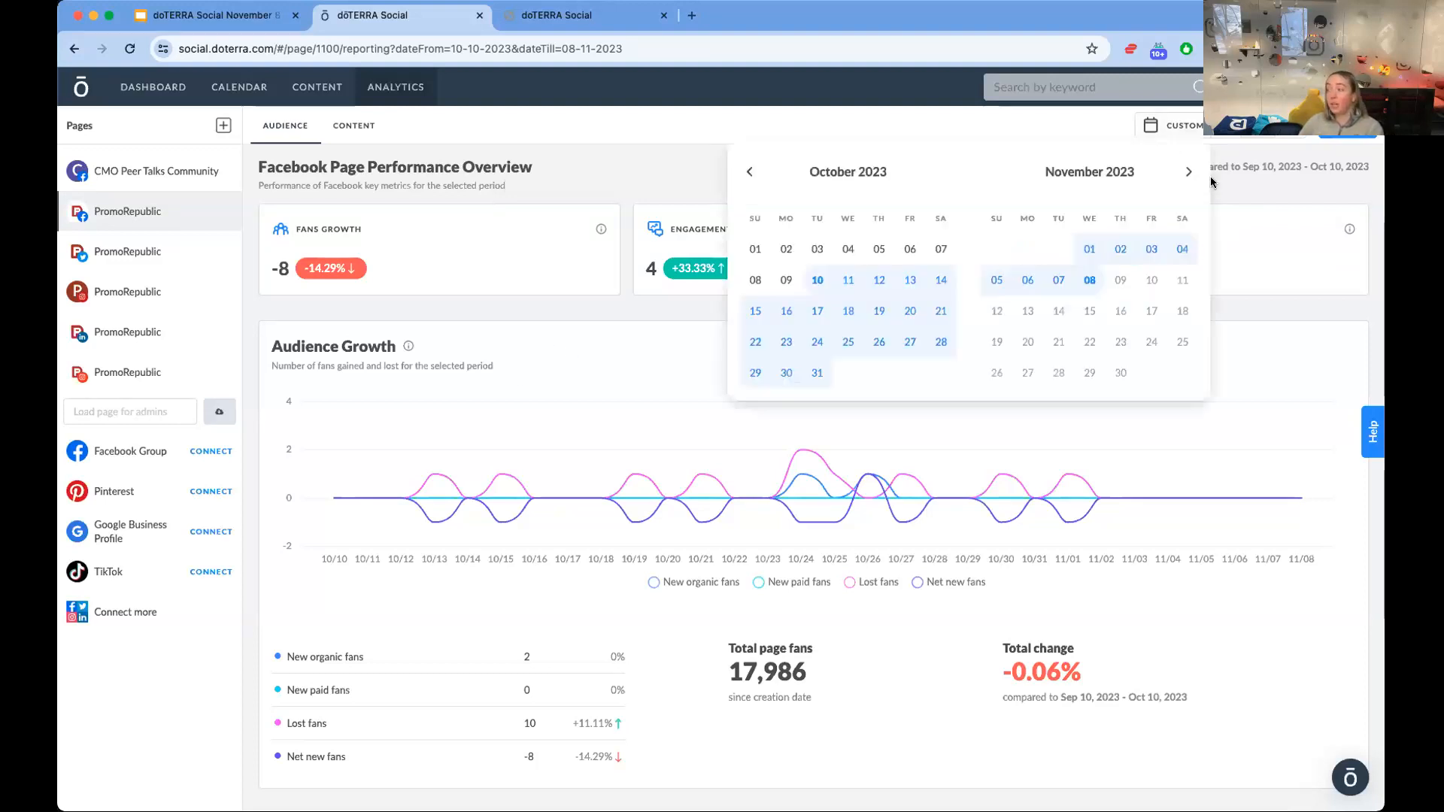
pyautogui.click(591, 180)
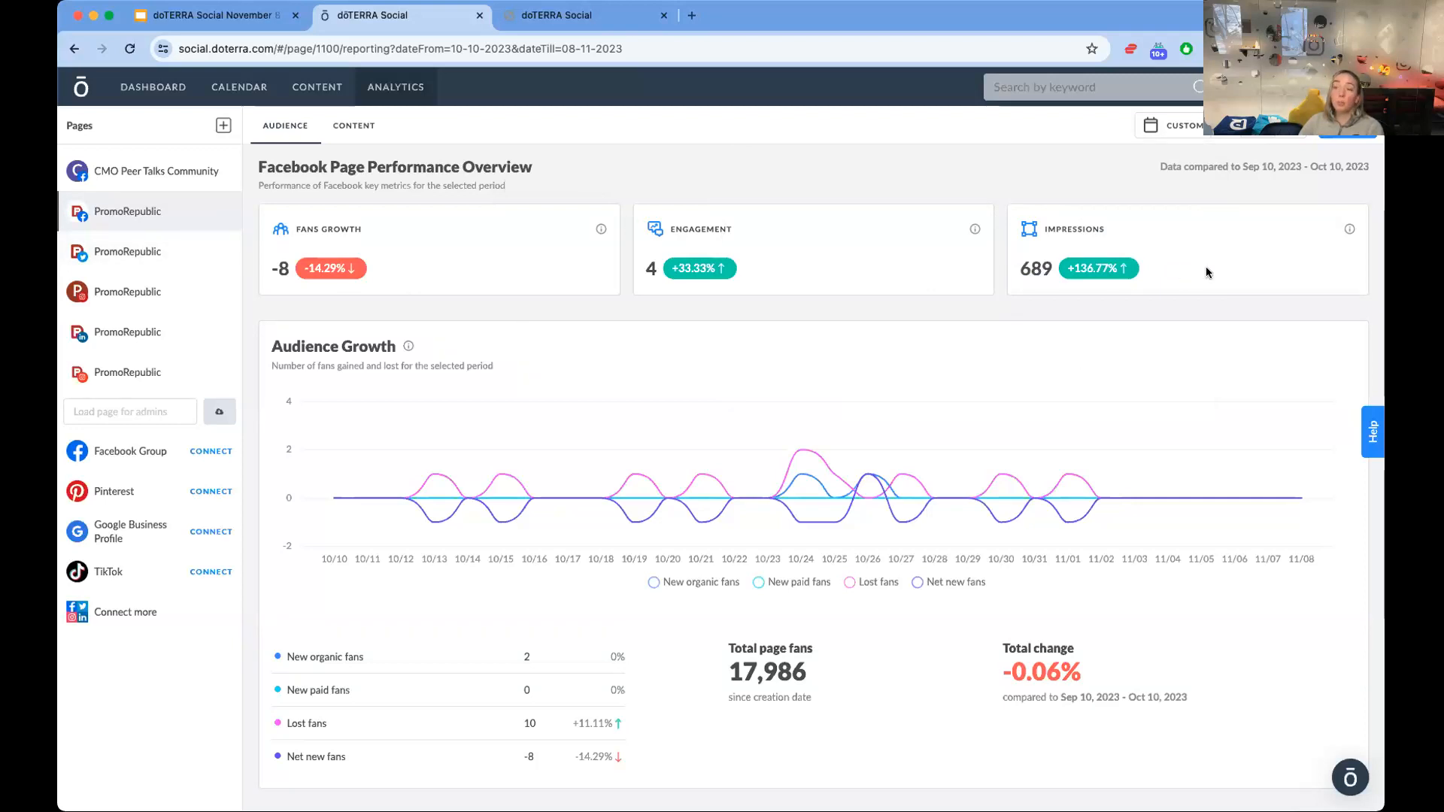
# - Examine the Facebook audience report: metric explanations, audience growth, engagement, impressions and demographics
pyautogui.moveTo(601, 233)
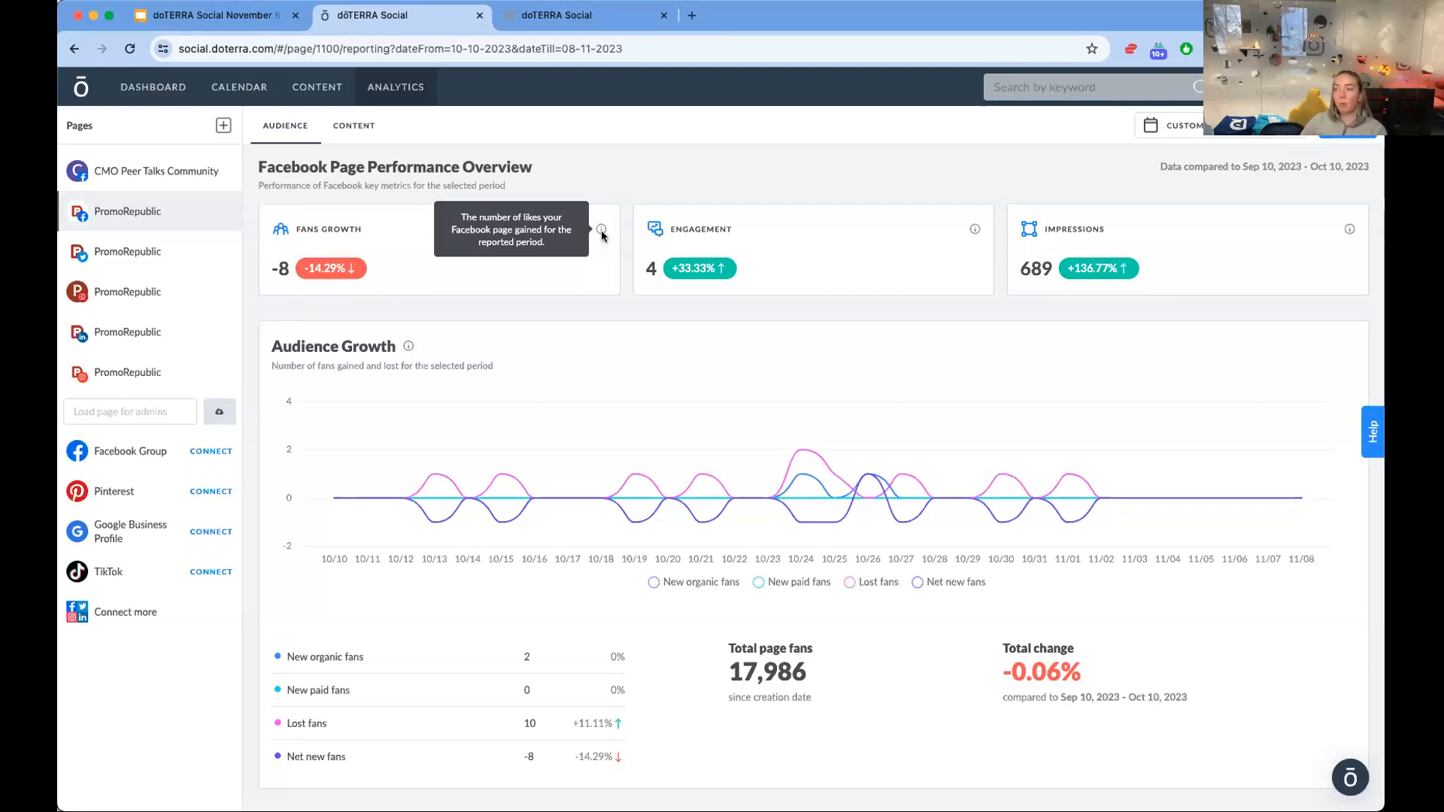
pyautogui.moveTo(974, 233)
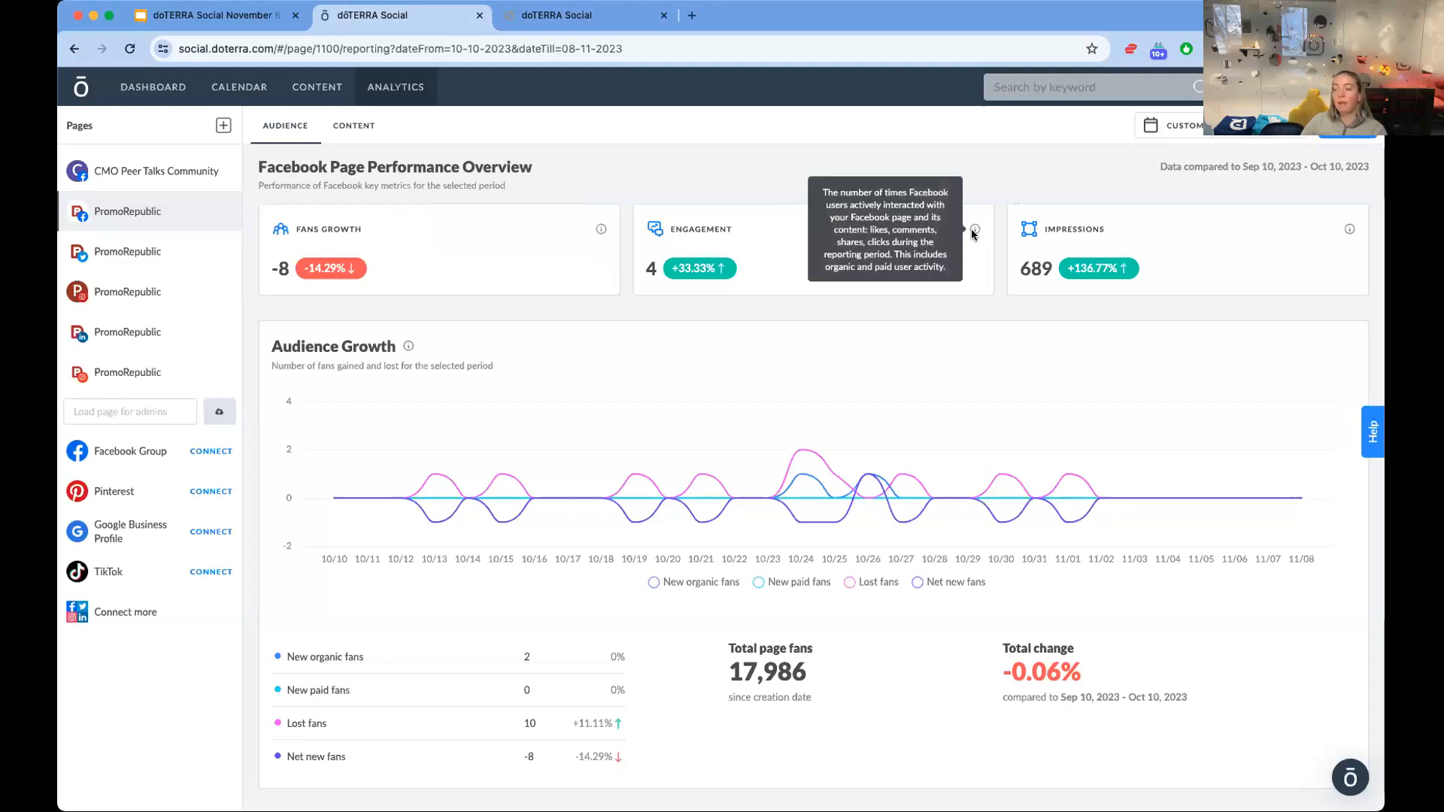
pyautogui.moveTo(418, 349)
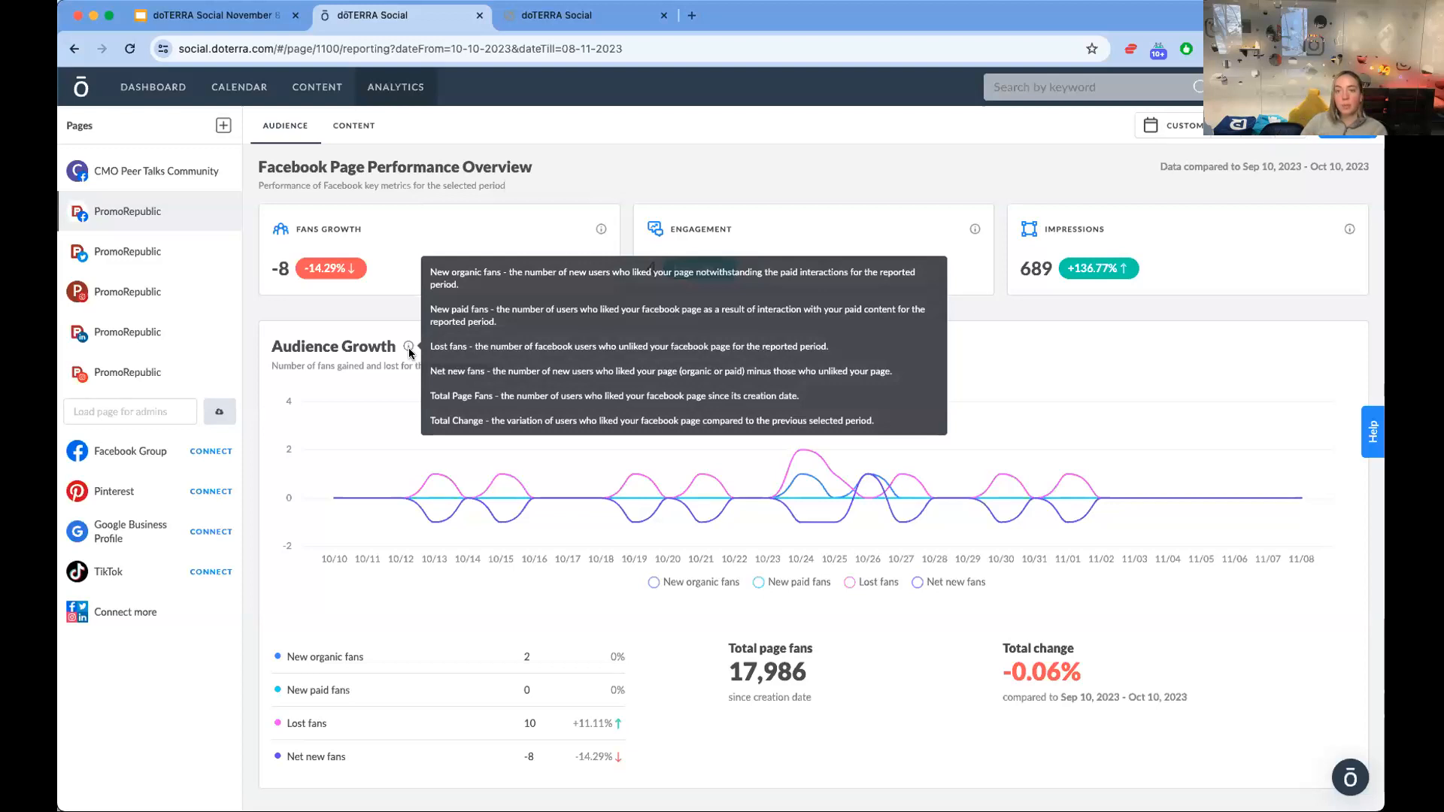
pyautogui.scroll(-10, 408, 348)
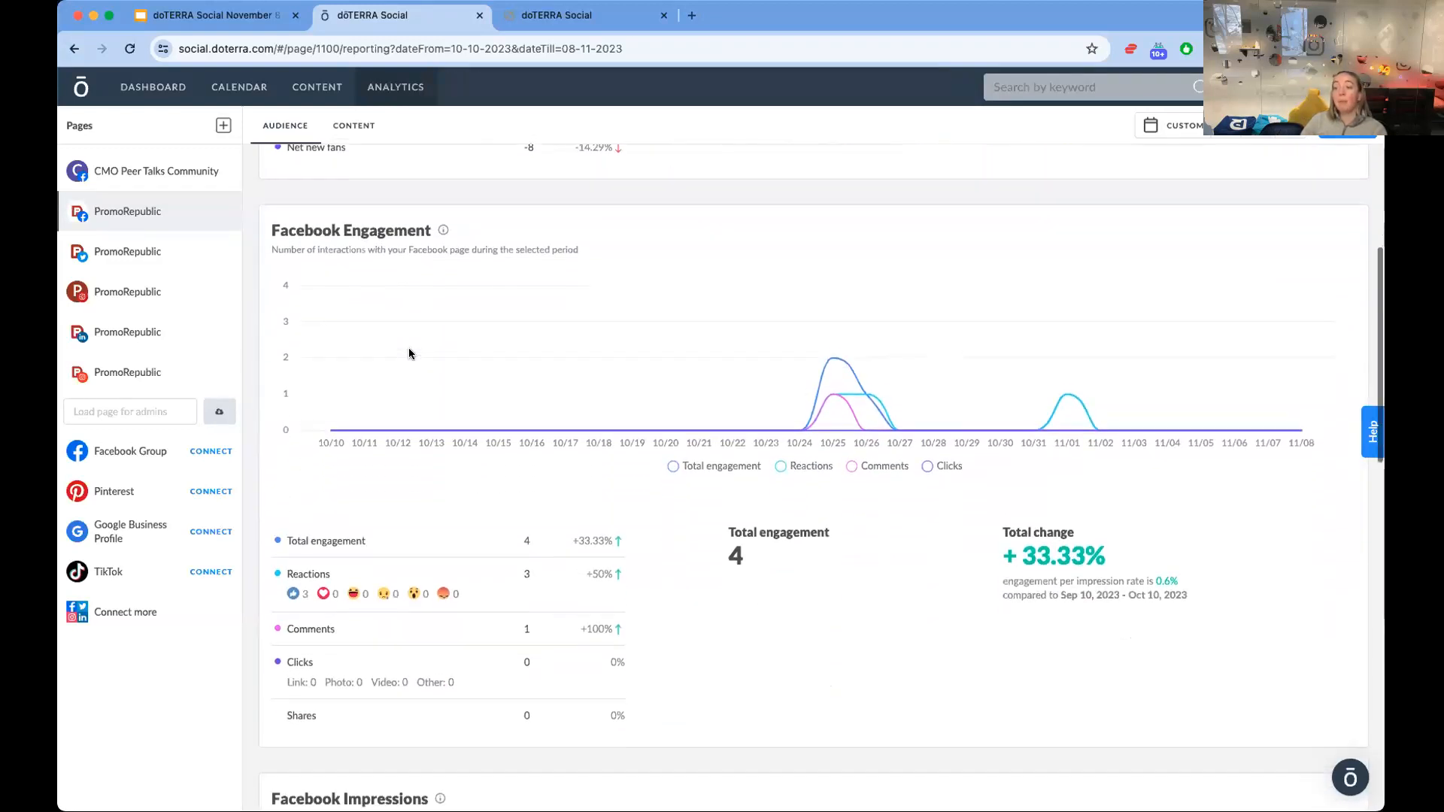
pyautogui.scroll(-7, 408, 352)
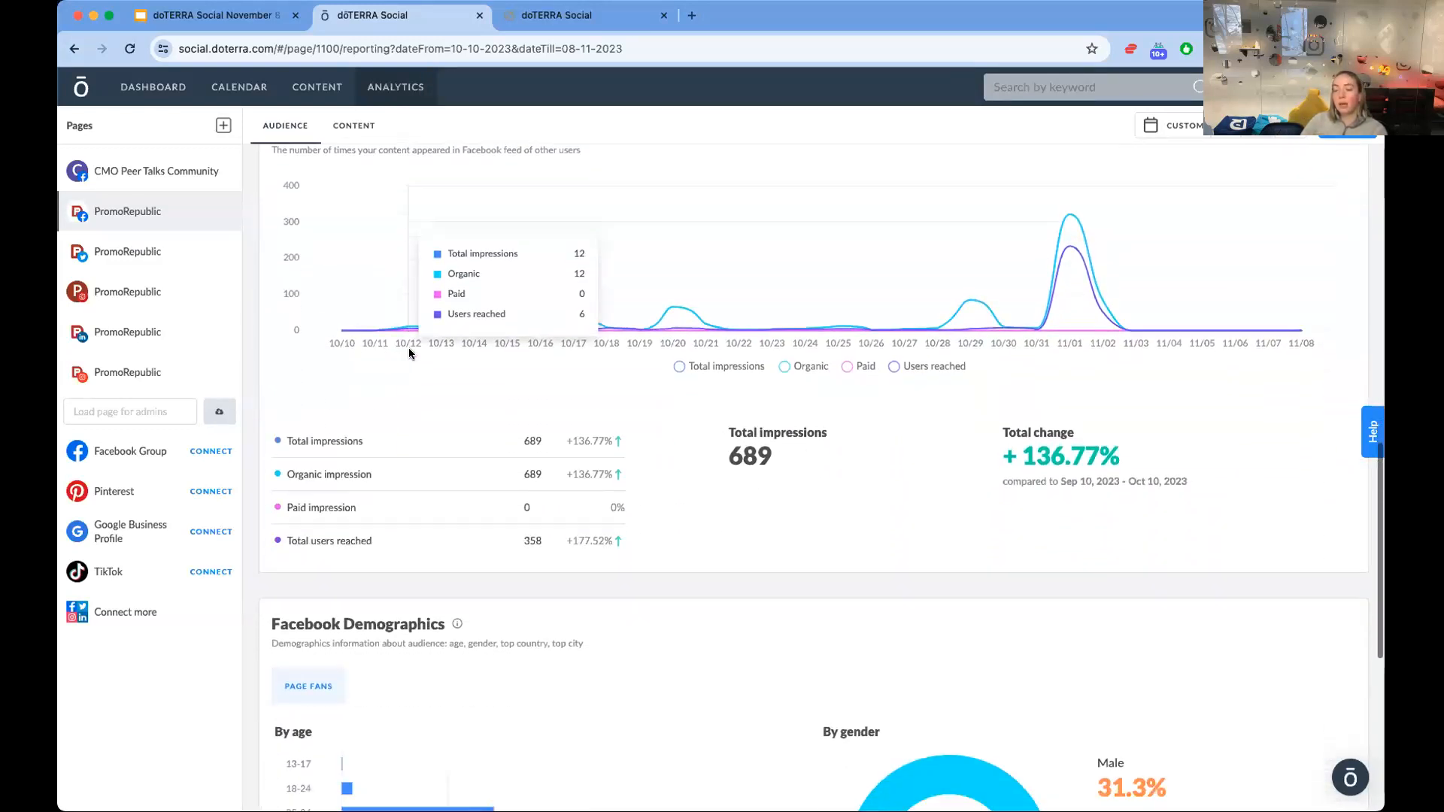
pyautogui.scroll(-2, 410, 354)
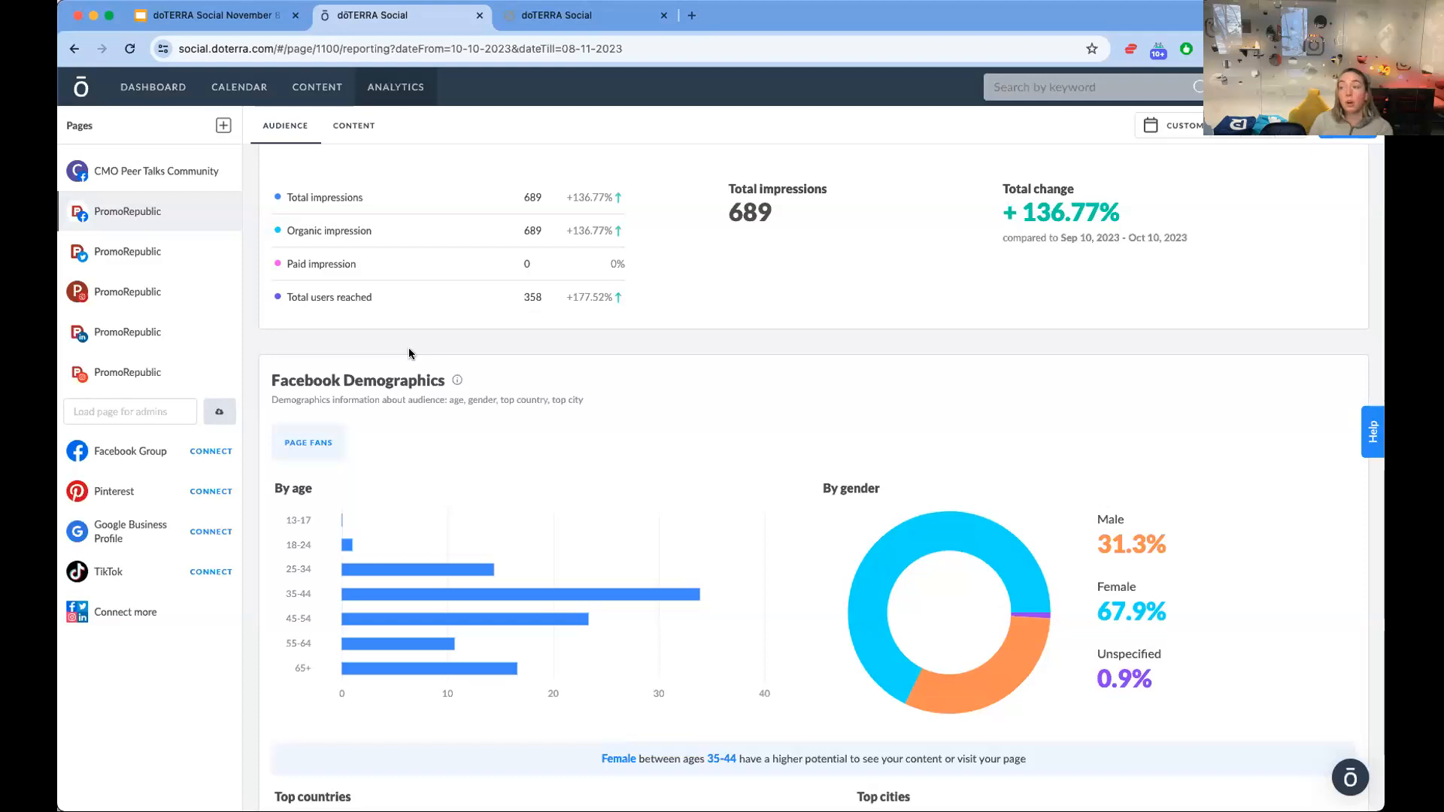
pyautogui.scroll(20, 409, 353)
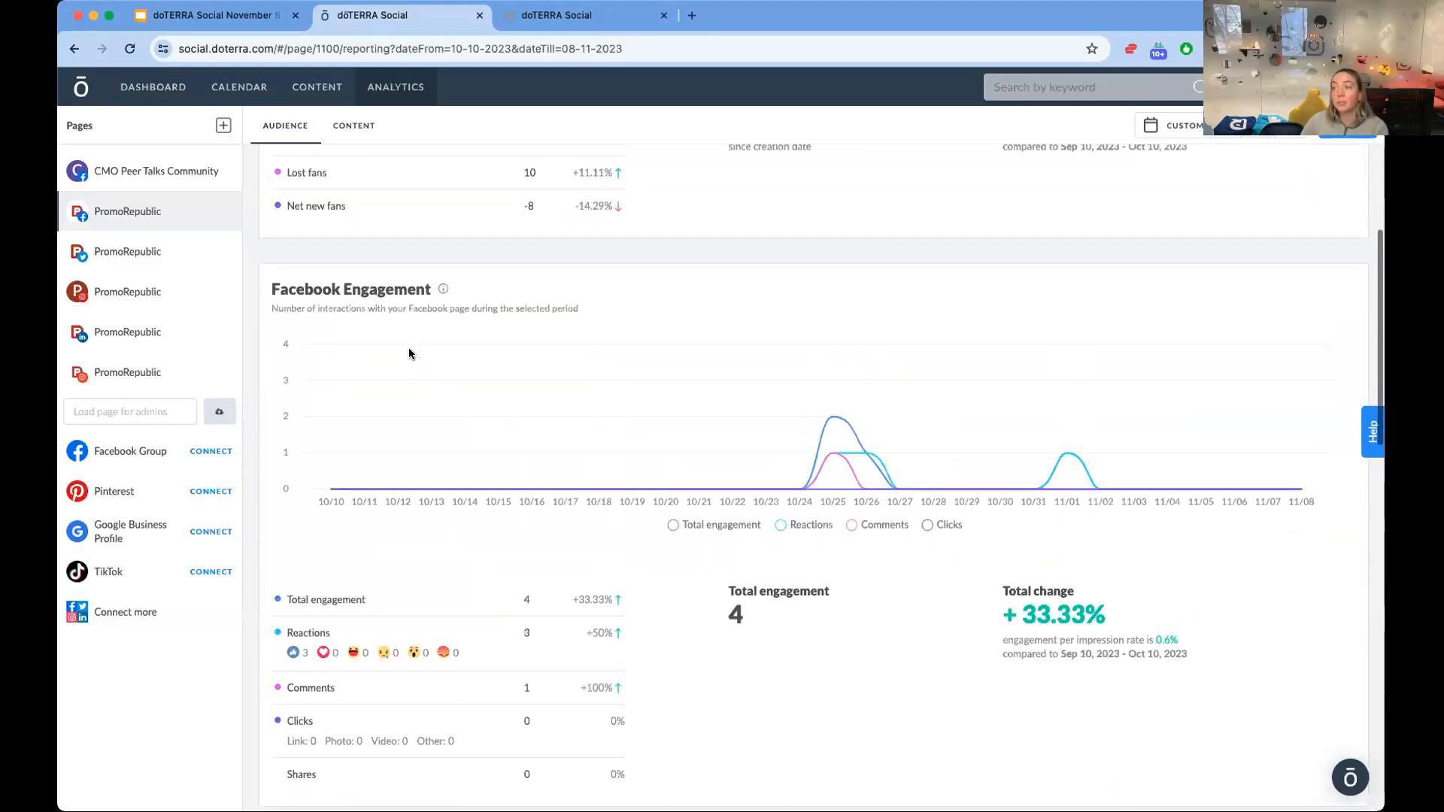
# - Open the Facebook content report and examine the published content overview and the best time and day to publish
pyautogui.moveTo(408, 107)
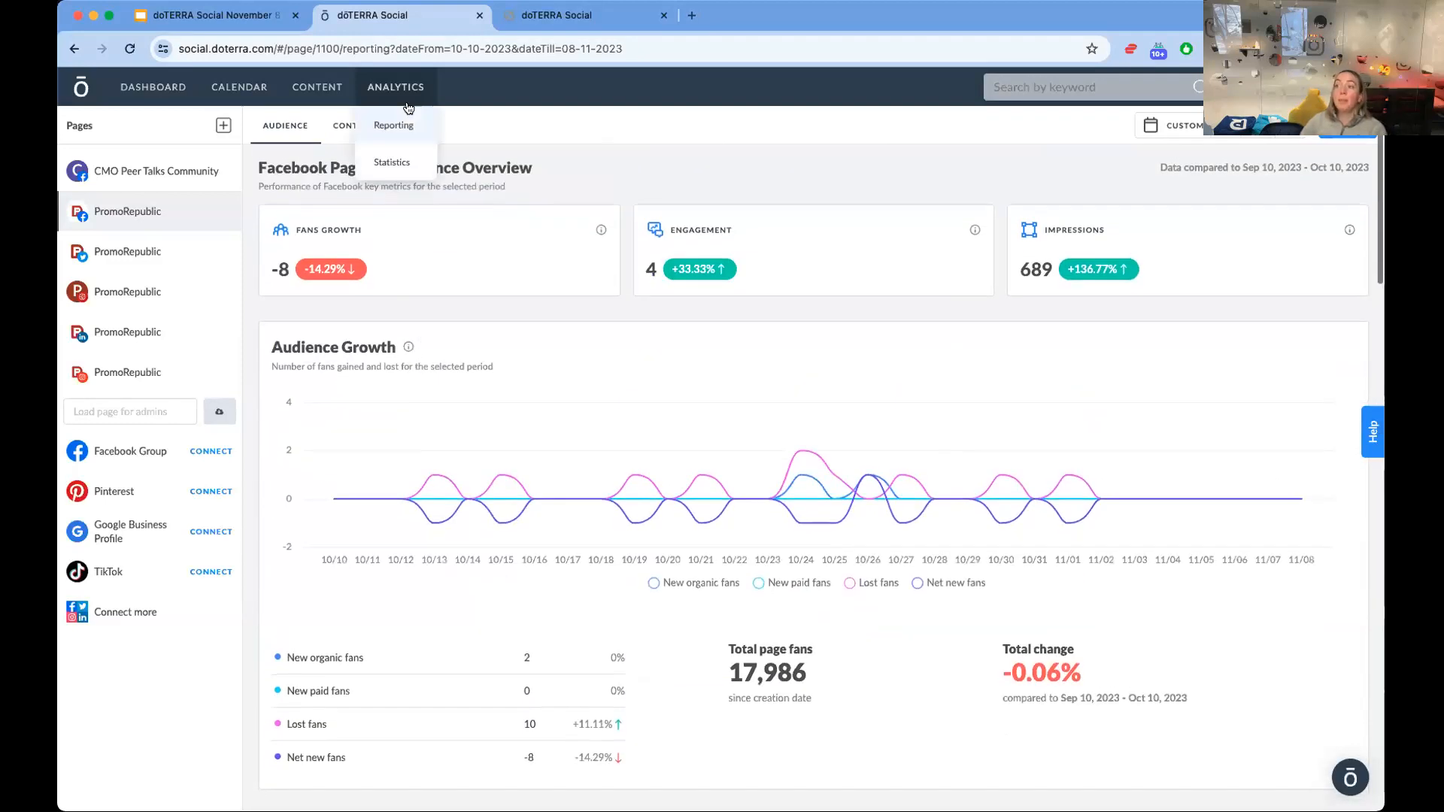
pyautogui.click(334, 129)
pyautogui.scroll(-8, 609, 283)
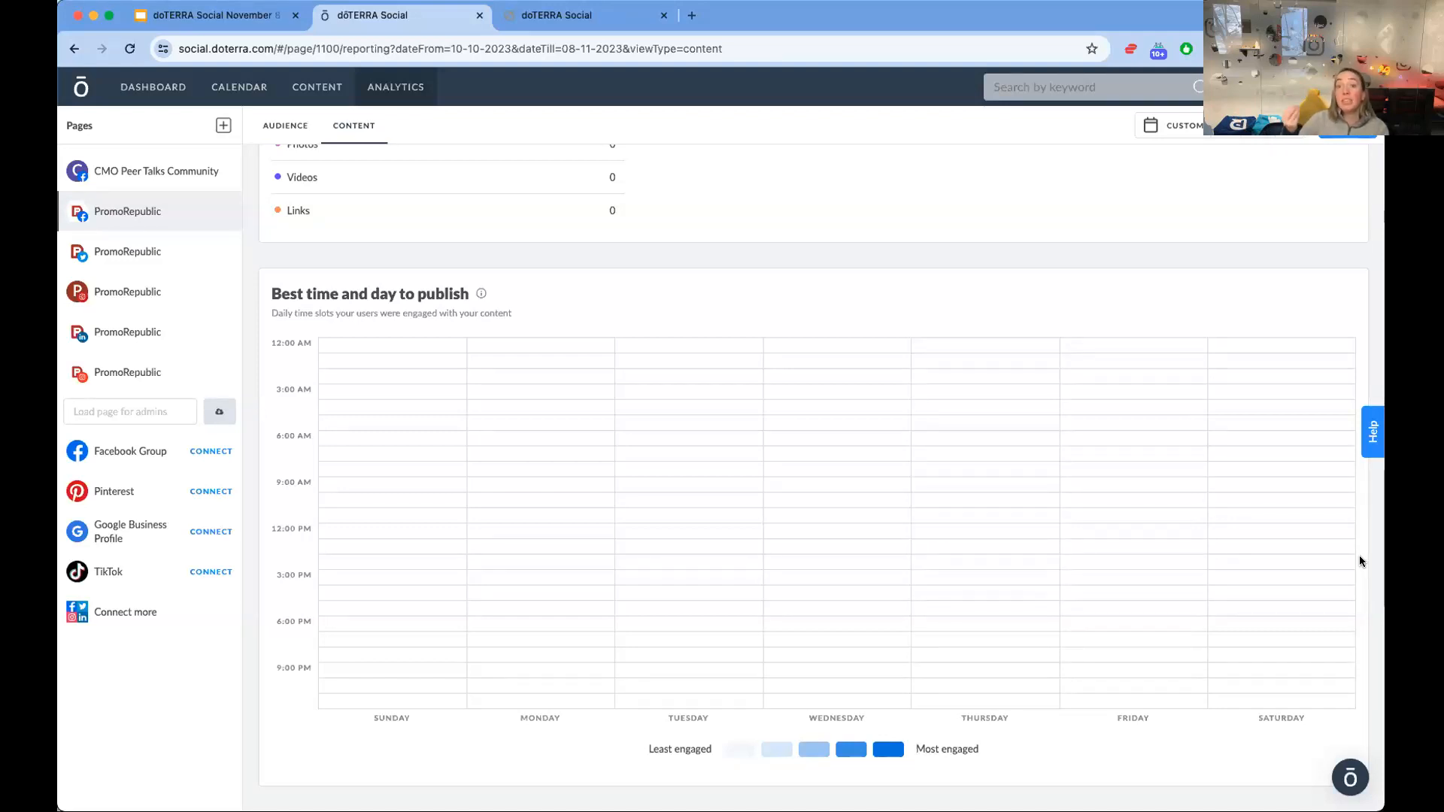
pyautogui.scroll(2, 1360, 557)
pyautogui.scroll(10, 1360, 561)
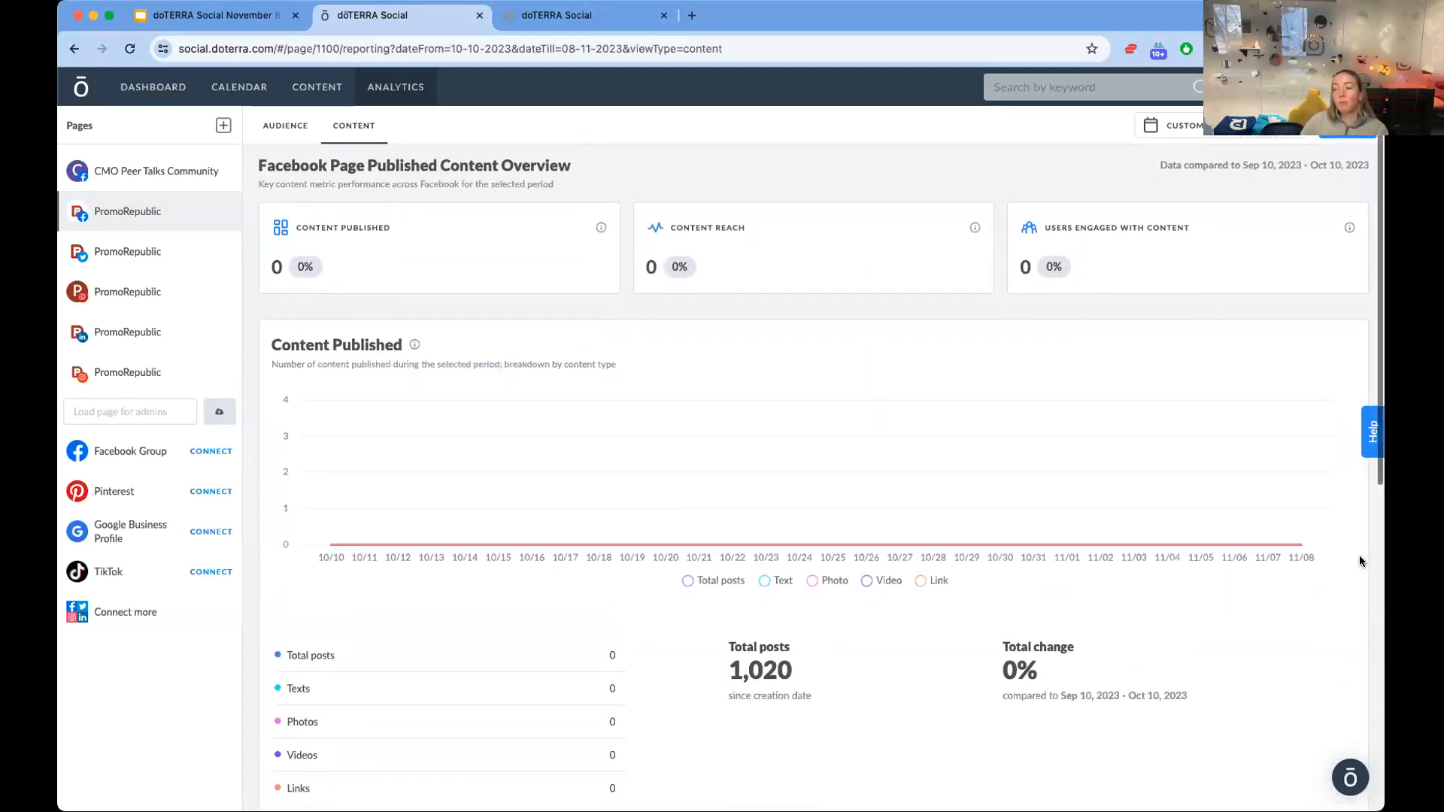
pyautogui.scroll(-12, 1360, 561)
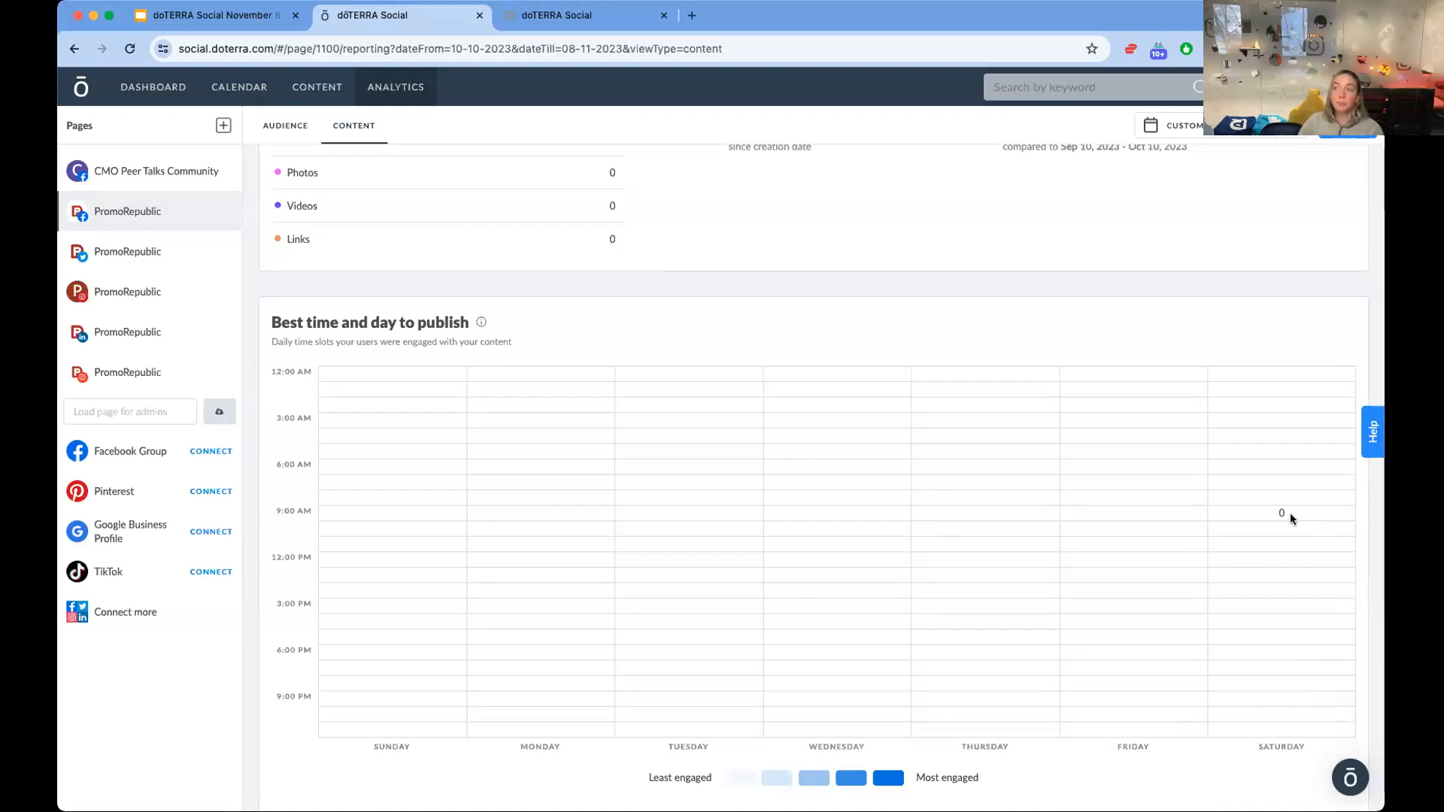